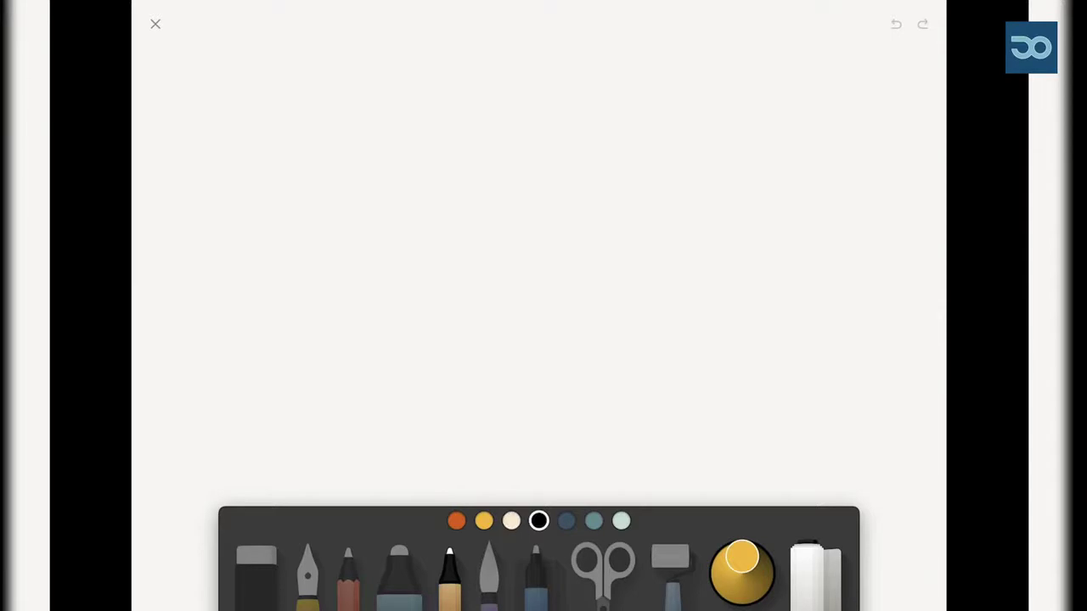
Draw the ground line and the upright dominoes standing on it in black pen
left_click_drag(217, 392, 802, 394)
mouse_move(269, 389)
left_mouse_down()
mouse_move(291, 257)
mouse_move(301, 389)
mouse_move(368, 255)
mouse_move(398, 298)
mouse_move(405, 386)
left_mouse_up()
mouse_move(481, 388)
left_mouse_down()
mouse_move(489, 257)
mouse_move(536, 306)
mouse_move(527, 389)
left_mouse_up()
mouse_move(604, 389)
left_mouse_down()
mouse_move(607, 266)
mouse_move(652, 251)
mouse_move(642, 389)
left_mouse_up()
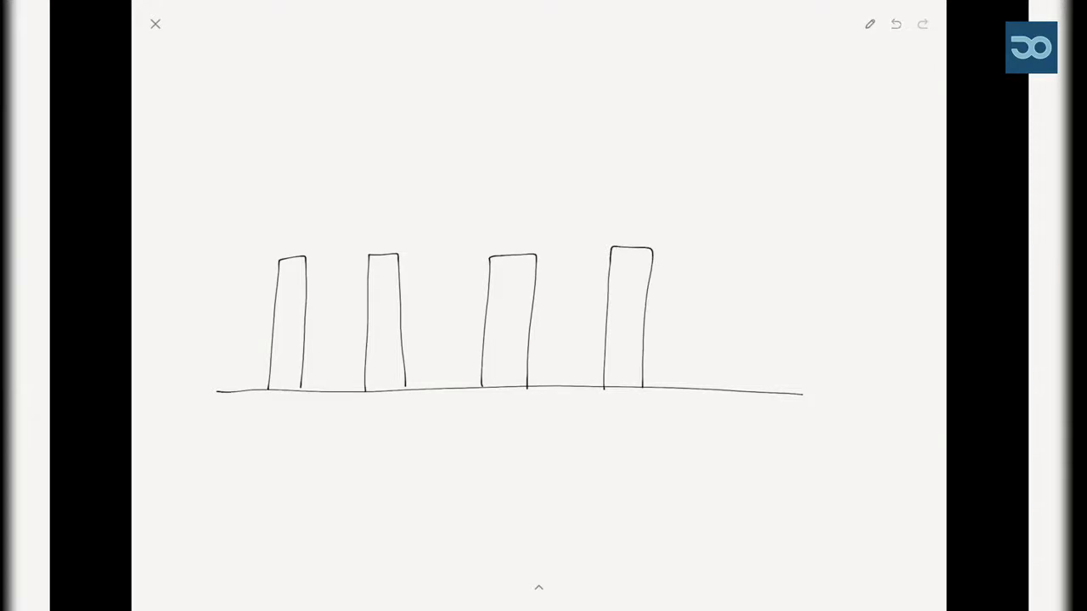
Add tipping arrows and tilted copies showing the first and second dominoes falling onto the next
left_click_drag(293, 231, 331, 265)
left_click_drag(321, 264, 332, 264)
mouse_move(270, 367)
left_mouse_down()
mouse_move(298, 387)
mouse_move(367, 297)
left_mouse_up()
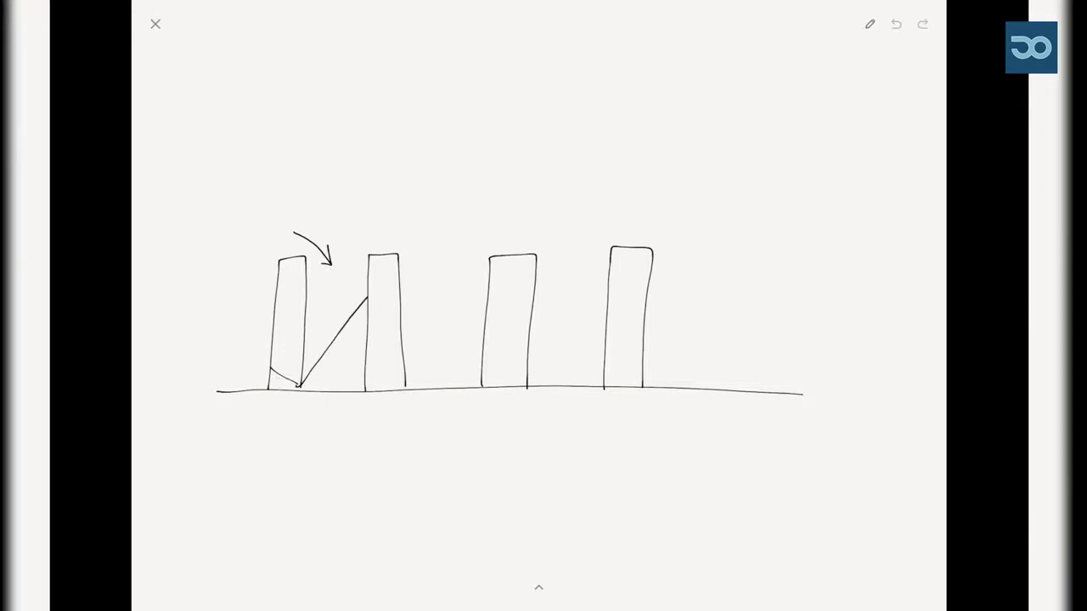
mouse_move(270, 367)
left_mouse_down()
mouse_move(342, 280)
mouse_move(367, 295)
left_mouse_up()
left_click_drag(397, 240, 421, 258)
left_click_drag(425, 251, 421, 258)
mouse_move(380, 371)
left_mouse_down()
mouse_move(405, 387)
mouse_move(392, 357)
mouse_move(490, 292)
mouse_move(399, 386)
left_mouse_up()
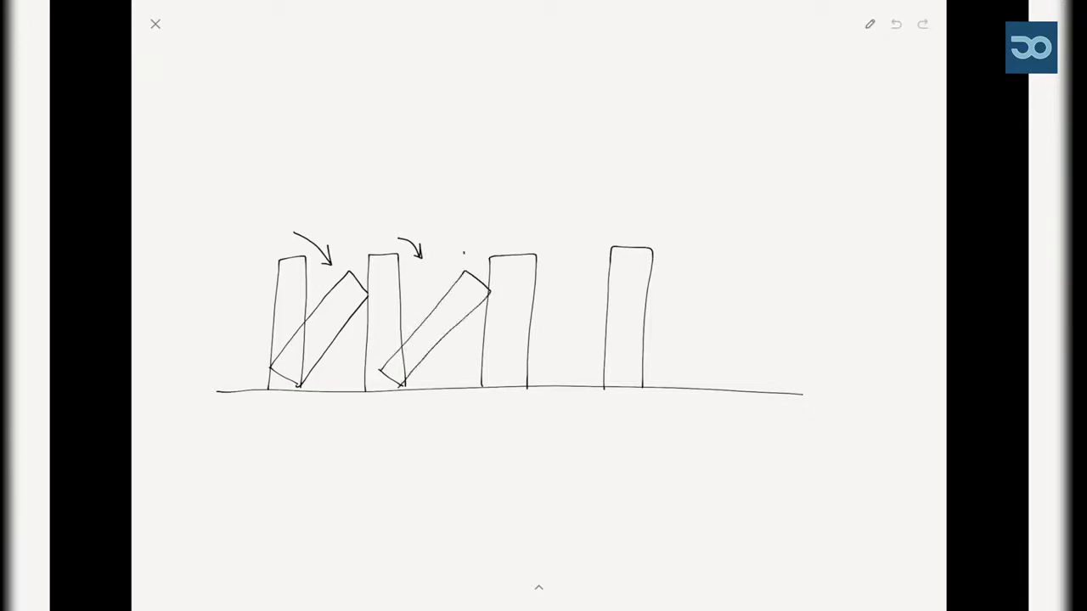
left_click_drag(462, 250, 477, 268)
Sketch the third domino tilting onto the fourth with its arrow, and write 1 on the first
mouse_move(491, 366)
left_mouse_down()
mouse_move(523, 387)
mouse_move(574, 258)
mouse_move(606, 274)
mouse_move(524, 387)
left_mouse_up()
left_click_drag(569, 234, 589, 250)
left_click_drag(577, 246, 589, 250)
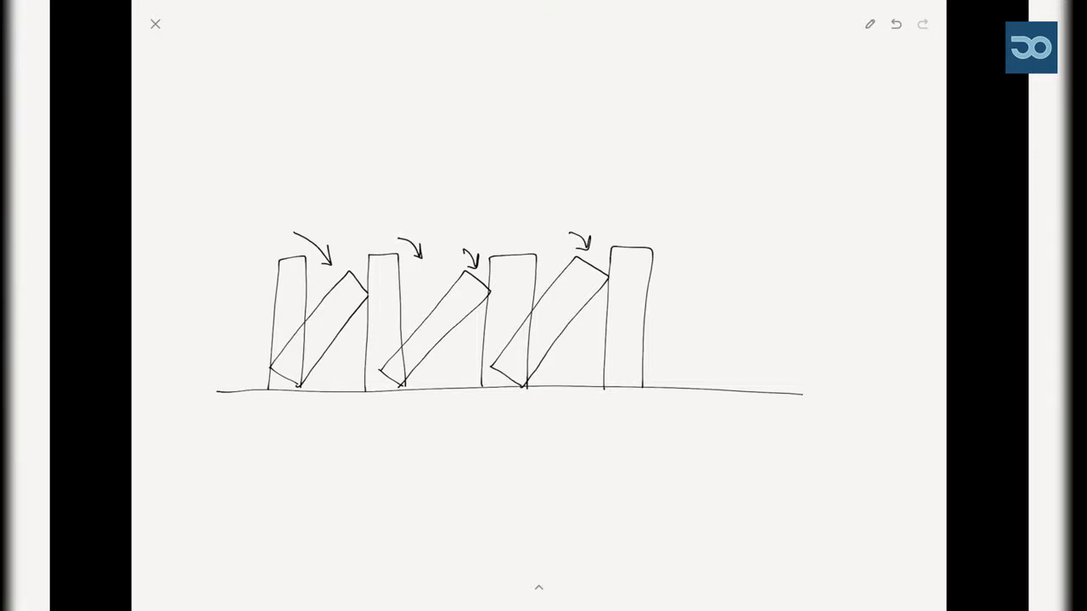
left_click_drag(286, 270, 294, 285)
Write 6 under A, add a vertical line at B, label A–D, and write 6 and 15 under B and C
left_click_drag(298, 402, 294, 411)
mouse_move(369, 249)
left_mouse_down()
mouse_move(366, 420)
mouse_move(371, 234)
left_mouse_up()
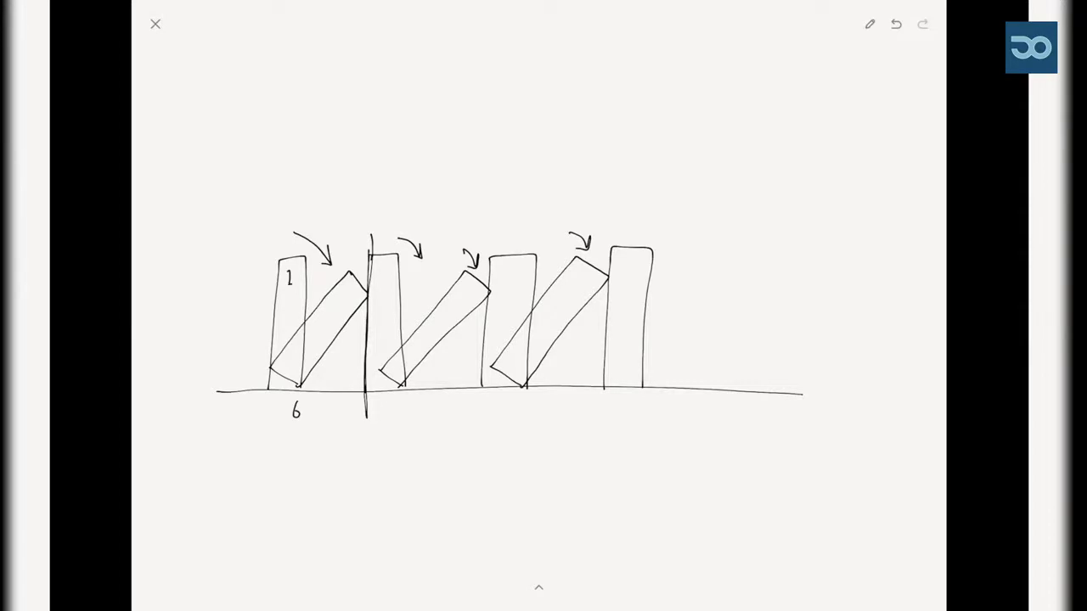
left_click_drag(284, 220, 295, 215)
left_click_drag(381, 209, 383, 224)
left_click_drag(521, 213, 520, 227)
left_click_drag(628, 212, 629, 227)
left_click_drag(389, 398, 384, 406)
left_click_drag(466, 403, 475, 416)
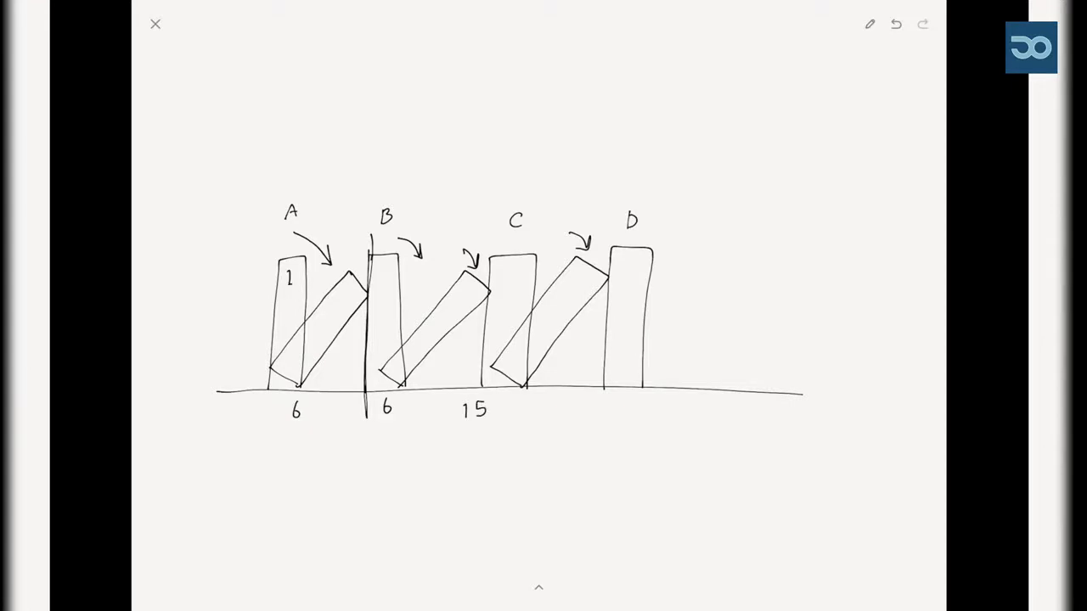
Switch to yellow ink and draw yellow strokes across the first domino and beside B
left_click(538, 586)
left_click(485, 520)
left_click_drag(284, 357, 294, 367)
left_click_drag(406, 387, 460, 368)
Undo the stray stroke, then draw and hatch a yellow block lying from A across B
left_click(539, 306)
left_click_drag(297, 386, 416, 331)
mouse_move(288, 356)
left_mouse_down()
mouse_move(399, 310)
mouse_move(418, 329)
mouse_move(302, 365)
mouse_move(322, 344)
left_mouse_up()
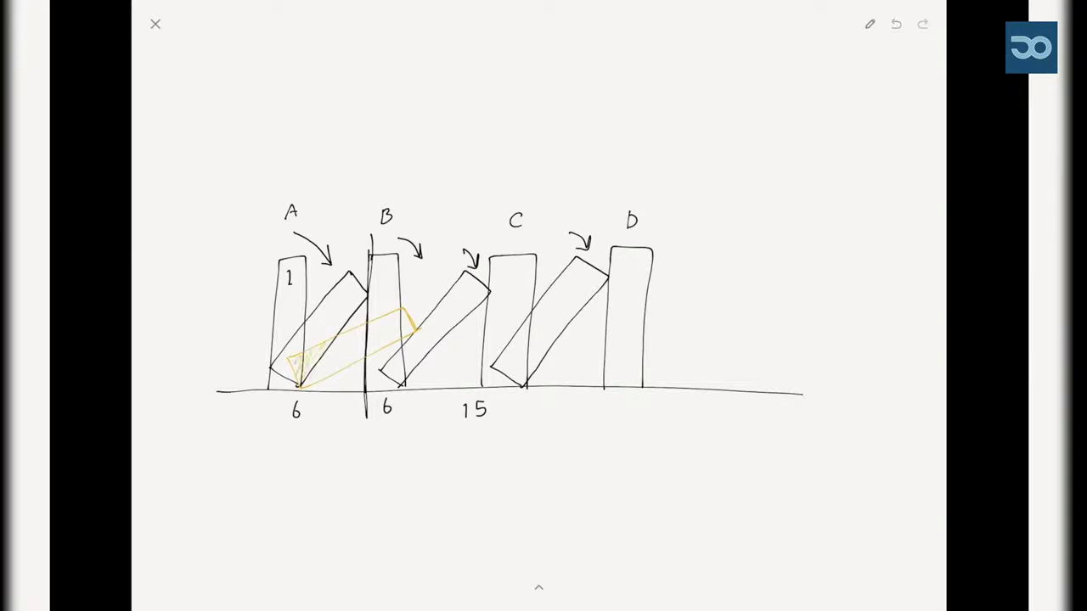
mouse_move(310, 382)
left_mouse_down()
mouse_move(352, 331)
mouse_move(383, 314)
left_mouse_up()
mouse_move(361, 356)
left_mouse_down()
mouse_move(406, 307)
mouse_move(350, 342)
left_mouse_up()
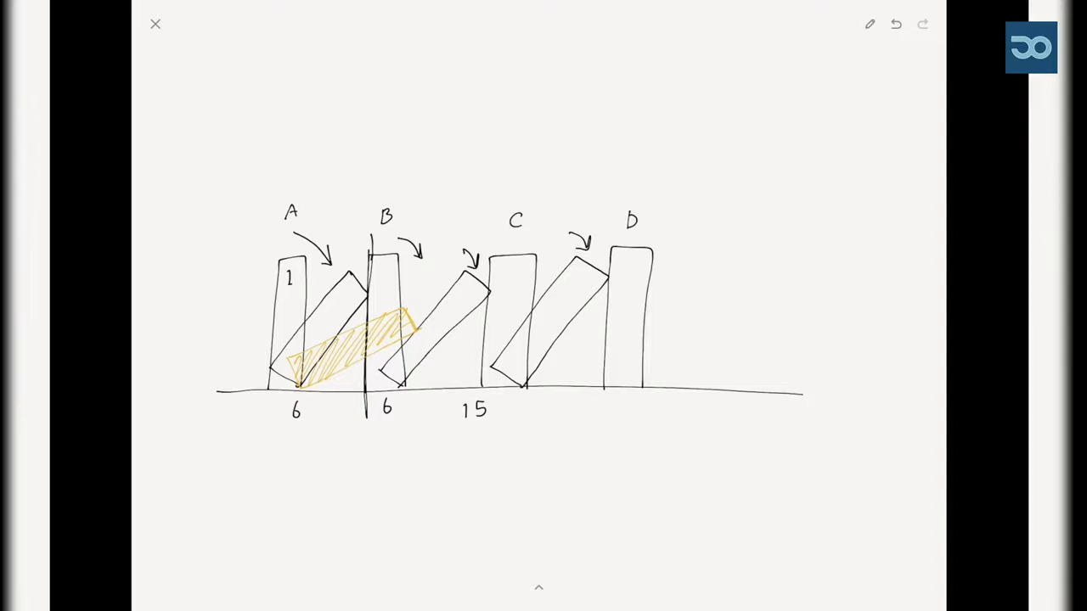
Outline domino C in yellow and write 22 between C and D
left_click_drag(489, 256, 484, 383)
mouse_move(490, 255)
left_mouse_down()
mouse_move(533, 344)
mouse_move(486, 386)
left_mouse_up()
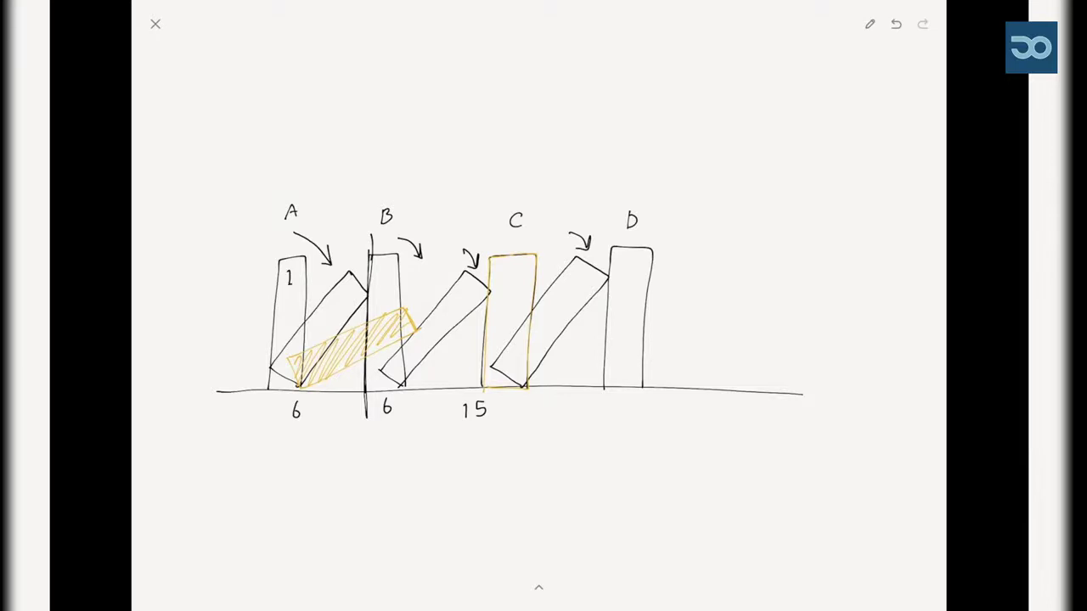
left_click_drag(566, 401, 588, 413)
left_click_drag(494, 367, 534, 378)
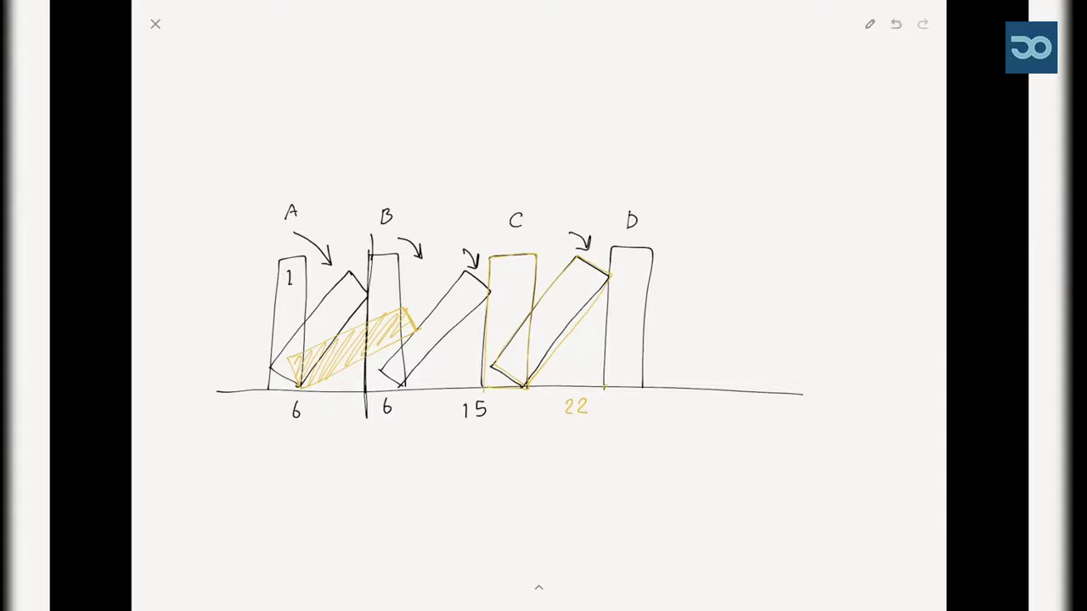
left_click(537, 306)
In orange-brown ink, outline B's and A's dominoes lying lower
left_click(538, 586)
left_click(454, 521)
mouse_move(392, 361)
left_mouse_down()
mouse_move(412, 386)
mouse_move(513, 335)
mouse_move(477, 327)
mouse_move(518, 333)
left_mouse_up()
left_click_drag(301, 391, 394, 355)
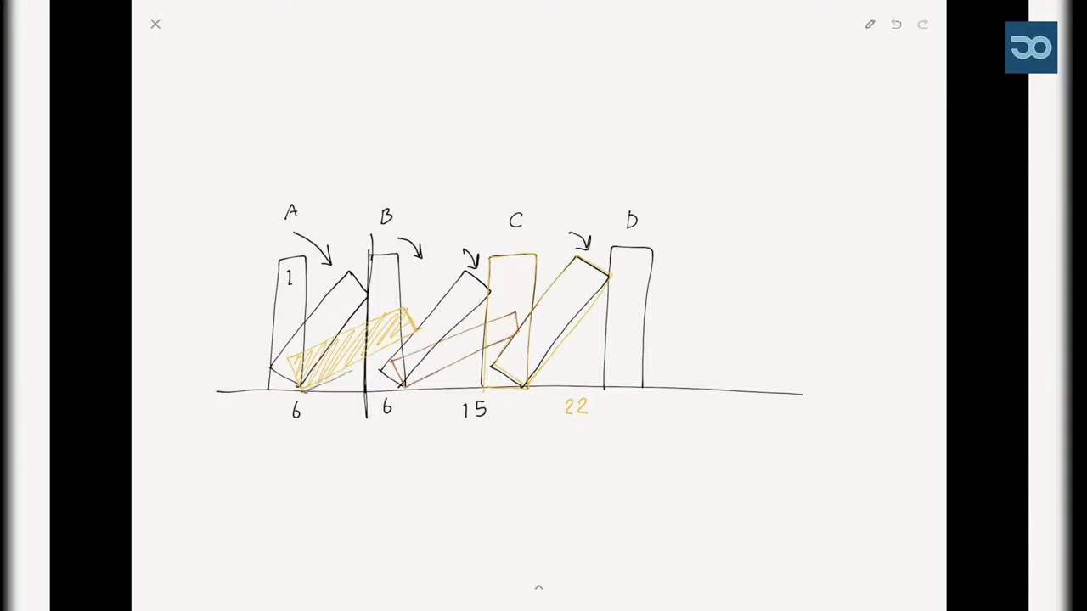
left_click_drag(311, 388, 426, 348)
mouse_move(301, 389)
left_mouse_down()
mouse_move(329, 346)
mouse_move(394, 321)
mouse_move(433, 338)
left_mouse_up()
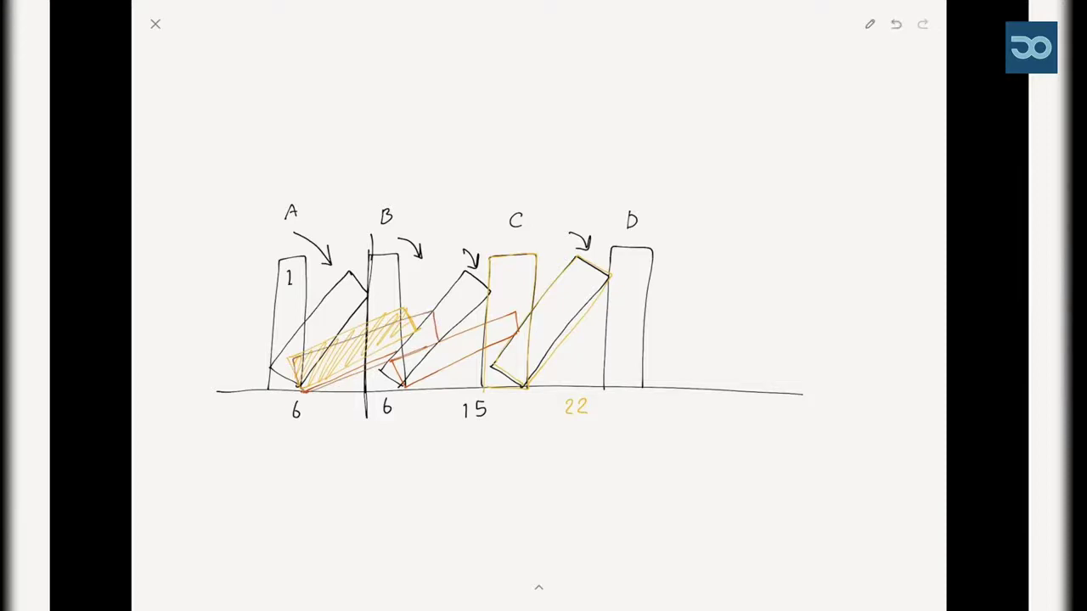
In dark blue, draw D's tipping arrow, D lying flat on the ground, and label it 34
left_click(538, 587)
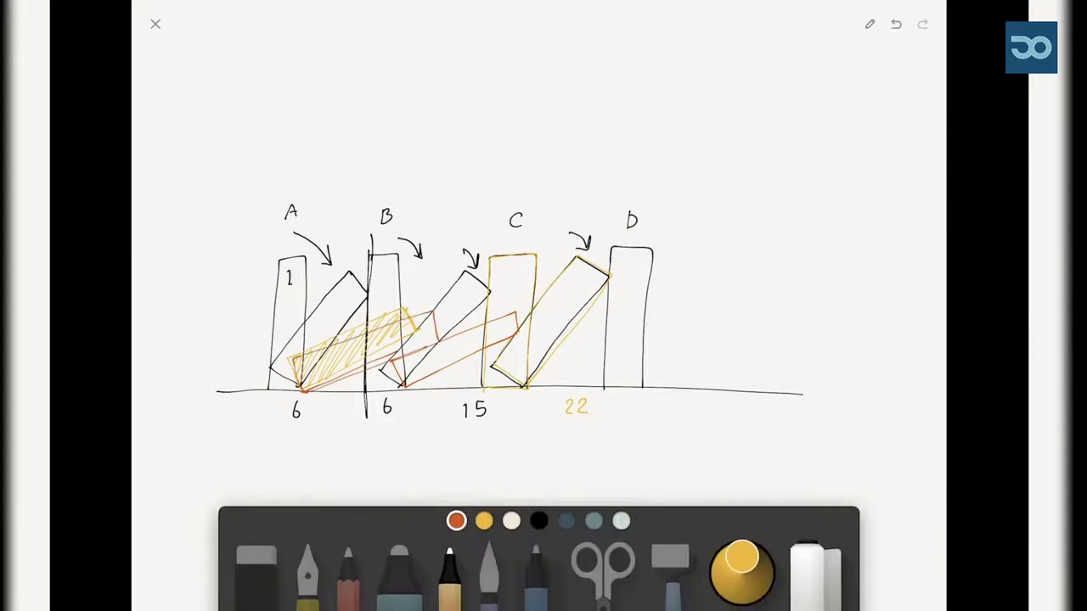
left_click(565, 520)
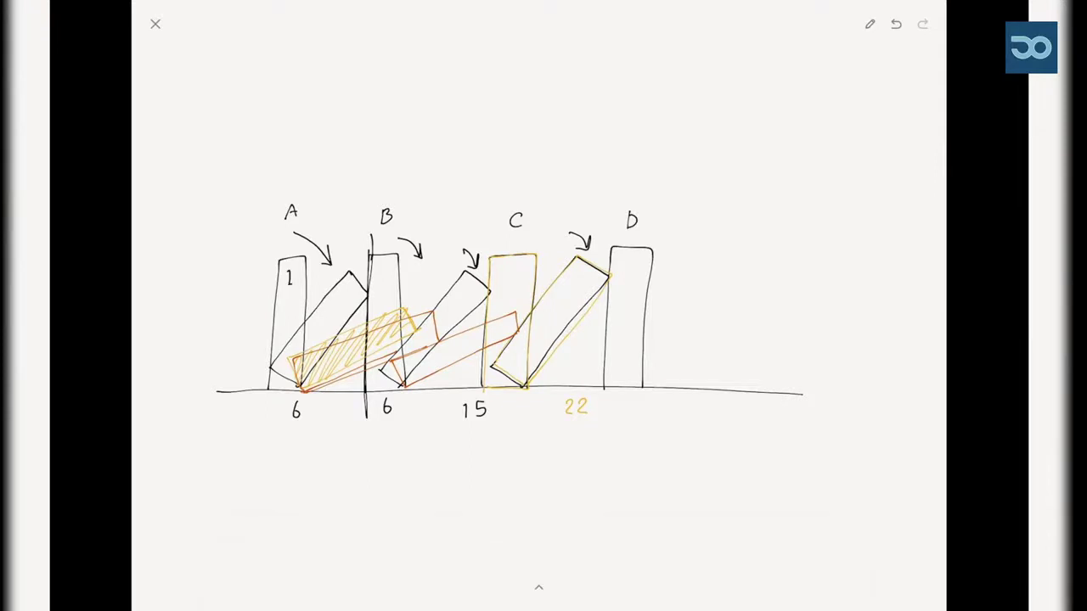
mouse_move(660, 237)
left_mouse_down()
mouse_move(680, 250)
mouse_move(683, 239)
left_mouse_up()
mouse_move(601, 390)
left_mouse_down()
mouse_move(604, 353)
mouse_move(723, 350)
mouse_move(765, 393)
mouse_move(601, 391)
left_mouse_up()
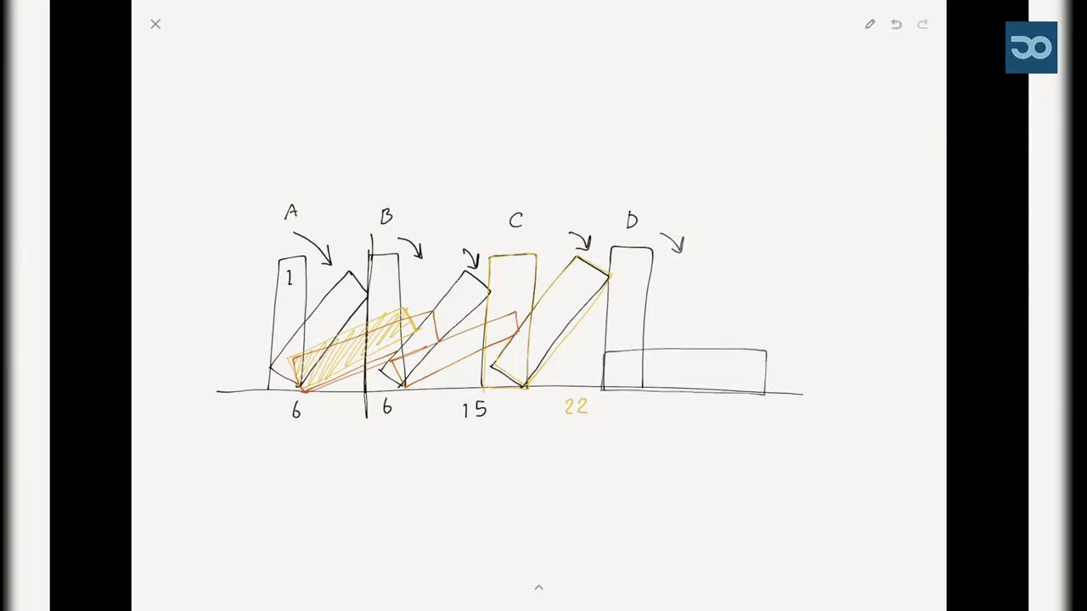
mouse_move(784, 353)
left_mouse_down()
mouse_move(783, 364)
mouse_move(809, 360)
left_mouse_up()
left_click_drag(805, 353, 804, 368)
Draw C, B and A falling lower, each across the next domino
mouse_move(507, 352)
left_mouse_down()
mouse_move(522, 385)
mouse_move(678, 323)
left_mouse_up()
mouse_move(509, 348)
left_mouse_down()
mouse_move(668, 299)
mouse_move(676, 325)
left_mouse_up()
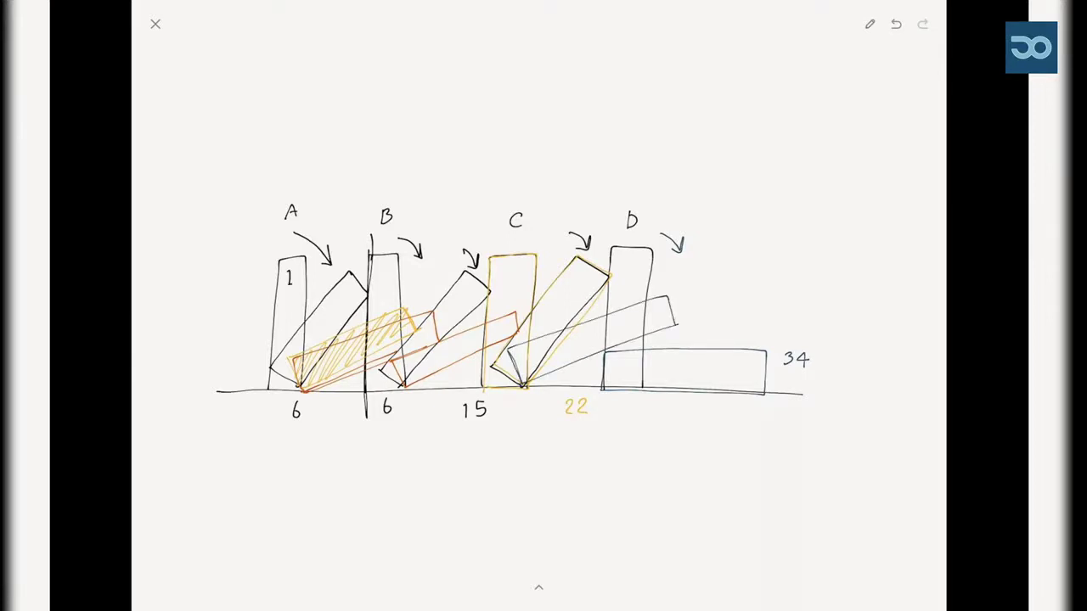
left_click_drag(399, 387, 528, 341)
mouse_move(400, 362)
left_mouse_down()
mouse_move(404, 387)
mouse_move(524, 313)
mouse_move(528, 345)
left_mouse_up()
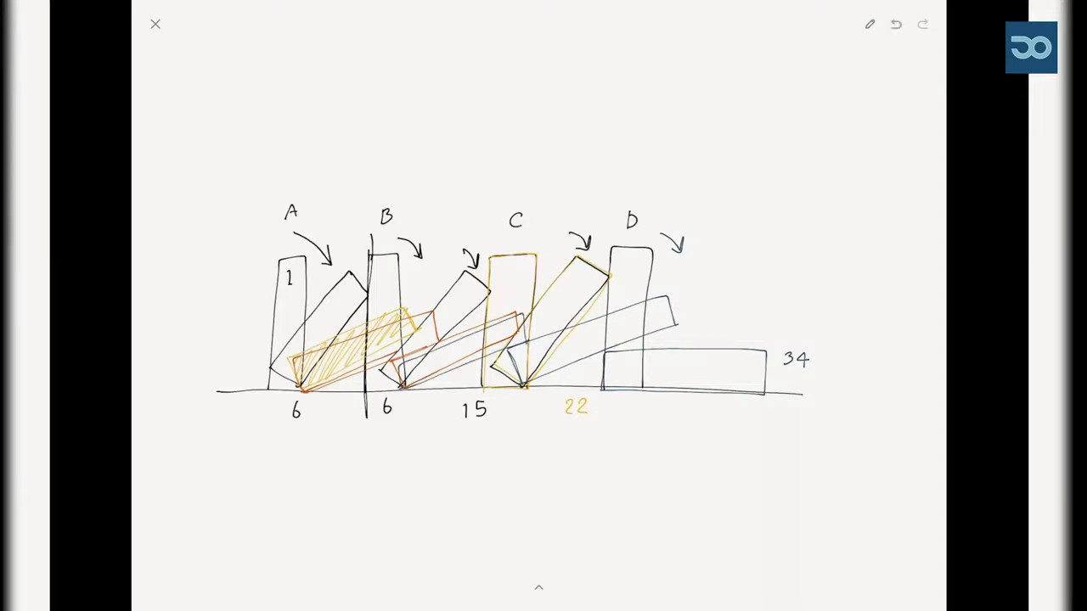
left_click_drag(302, 363, 450, 310)
left_click_drag(450, 311, 450, 340)
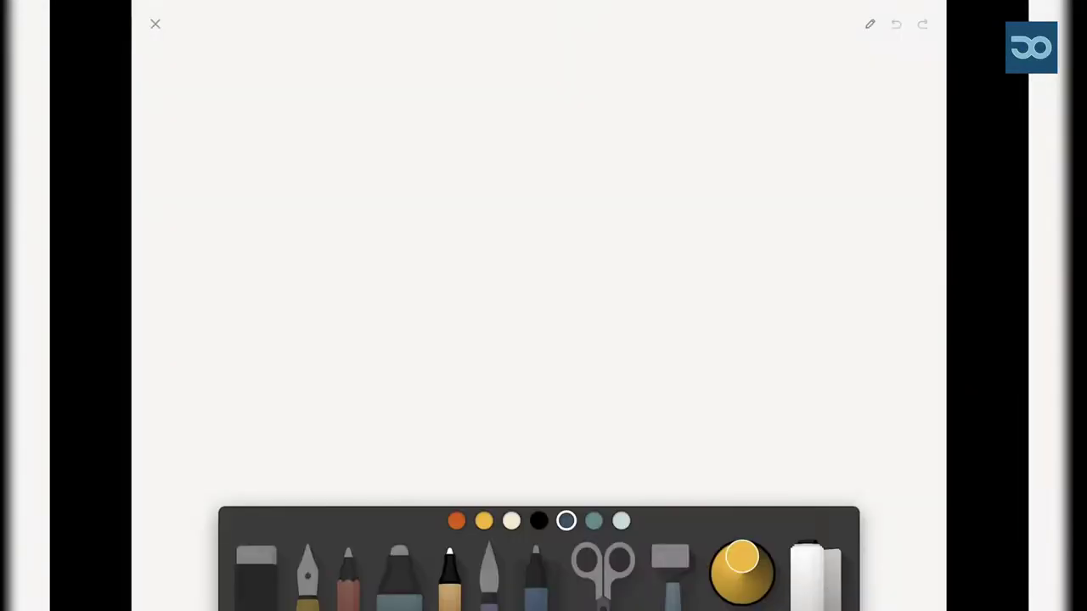
With the black fine pen, draw upper and lower ground lines, the upper domino row with toppling arcs, and a small box
left_click(399, 577)
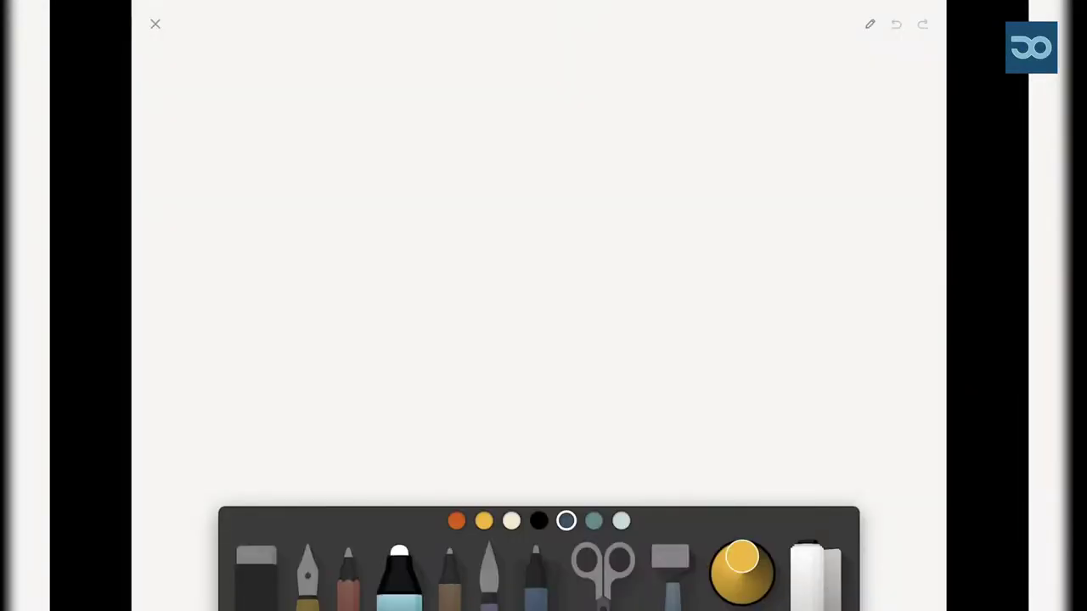
left_click(538, 521)
left_click(449, 577)
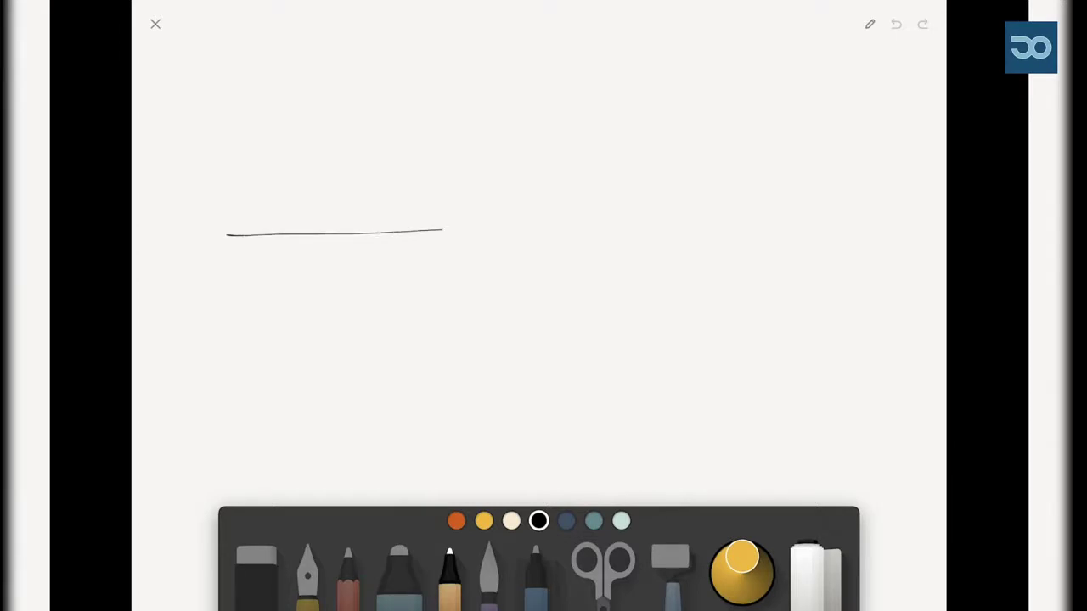
left_click_drag(245, 235, 474, 228)
left_click_drag(430, 348, 650, 345)
mouse_move(245, 230)
left_mouse_down()
mouse_move(277, 208)
mouse_move(279, 231)
mouse_move(288, 208)
mouse_move(311, 229)
left_mouse_up()
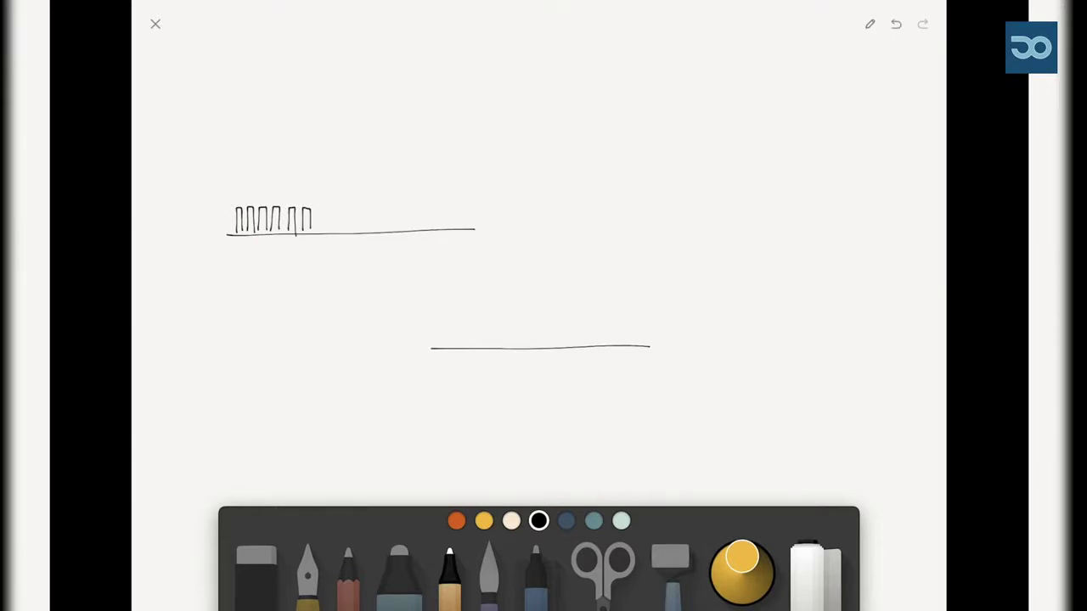
left_click_drag(456, 227, 463, 202)
mouse_move(239, 207)
left_mouse_down()
mouse_move(368, 190)
mouse_move(492, 197)
mouse_move(500, 215)
mouse_move(467, 230)
mouse_move(481, 251)
left_mouse_up()
left_click_drag(489, 241, 501, 253)
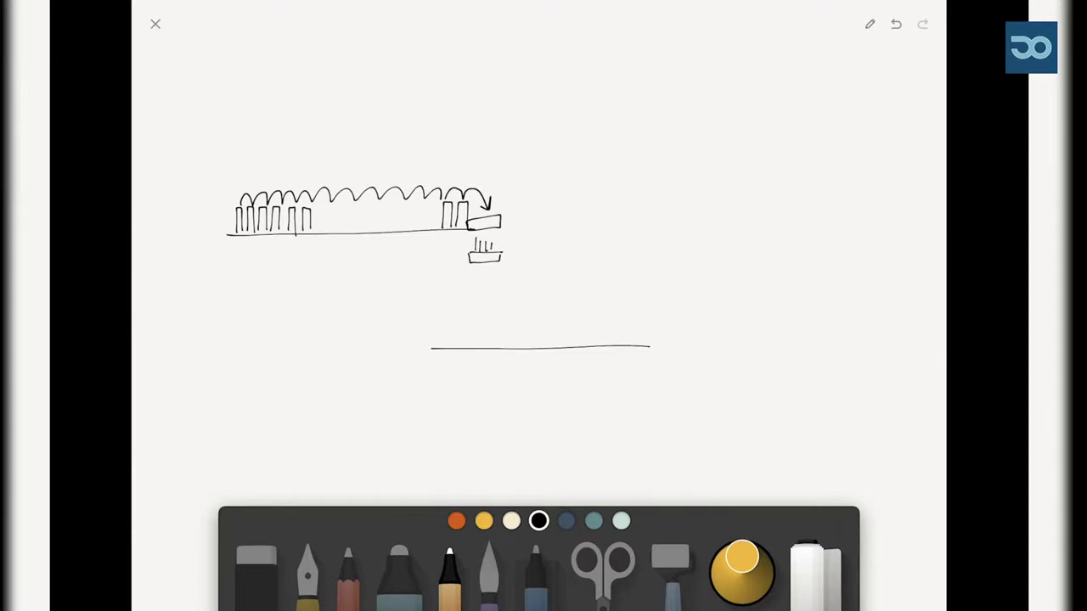
Add tall dominoes to the lower row, extend its ground, and close the box on the post
left_click_drag(466, 335, 466, 348)
mouse_move(459, 321)
left_mouse_down()
mouse_move(449, 346)
mouse_move(450, 319)
mouse_move(436, 347)
mouse_move(434, 320)
mouse_move(416, 349)
mouse_move(389, 349)
mouse_move(421, 320)
left_mouse_up()
mouse_move(418, 320)
left_mouse_down()
mouse_move(418, 346)
mouse_move(411, 320)
left_mouse_up()
mouse_move(406, 346)
left_mouse_down()
mouse_move(412, 319)
mouse_move(395, 321)
left_mouse_up()
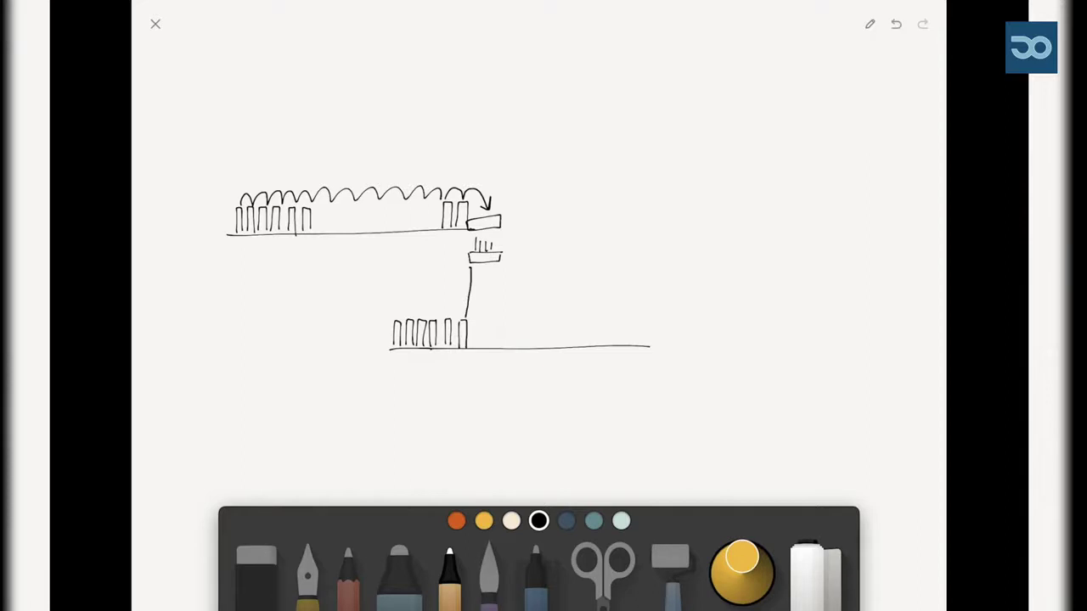
left_click_drag(486, 310, 499, 321)
Draw an upward arrow under the lower row and write the labels 300 and key300
mouse_move(461, 370)
left_mouse_down()
mouse_move(460, 355)
mouse_move(463, 392)
left_mouse_up()
left_click_drag(466, 389, 469, 402)
left_click_drag(522, 317, 523, 315)
left_click_drag(491, 388, 492, 389)
left_click_drag(499, 388, 500, 389)
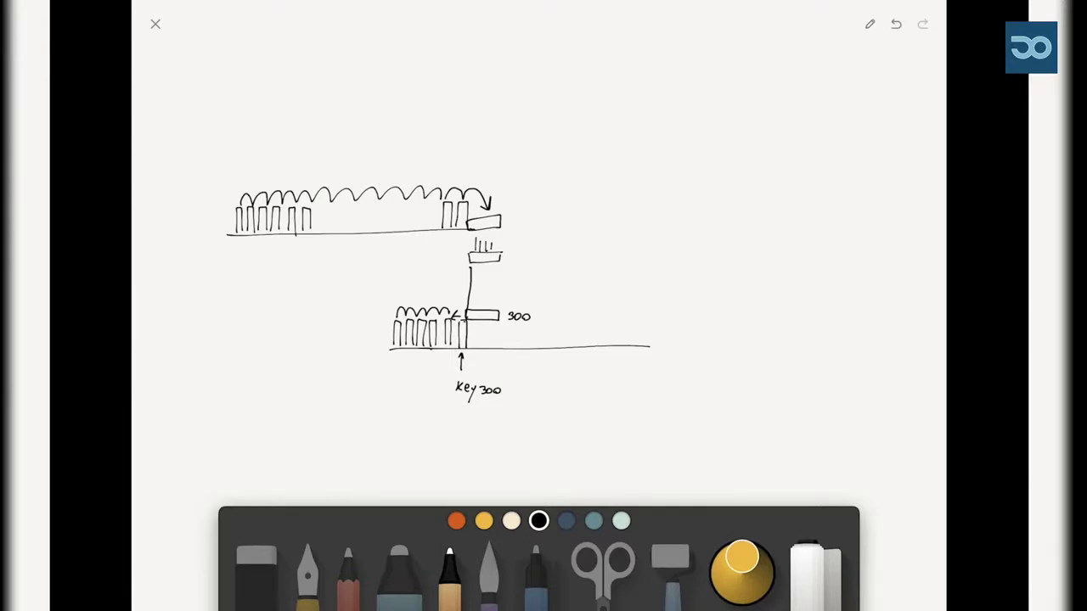
left_click(456, 520)
With the broad yellow marker, fill the upper dominoes, fallen block, small box and box beside 300
scroll(543, 297, "up", 3)
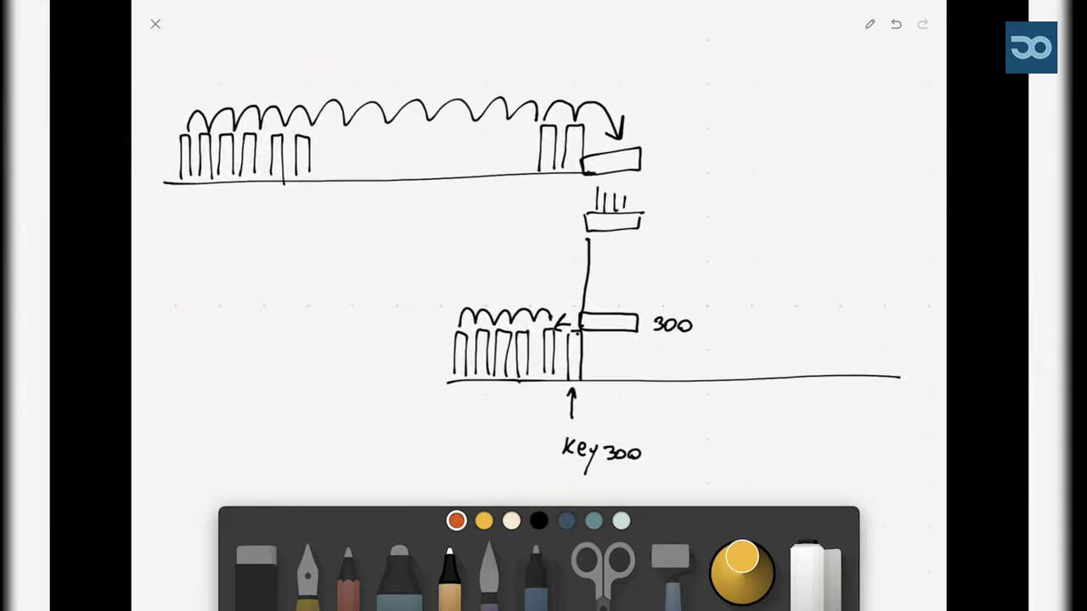
left_click(399, 569)
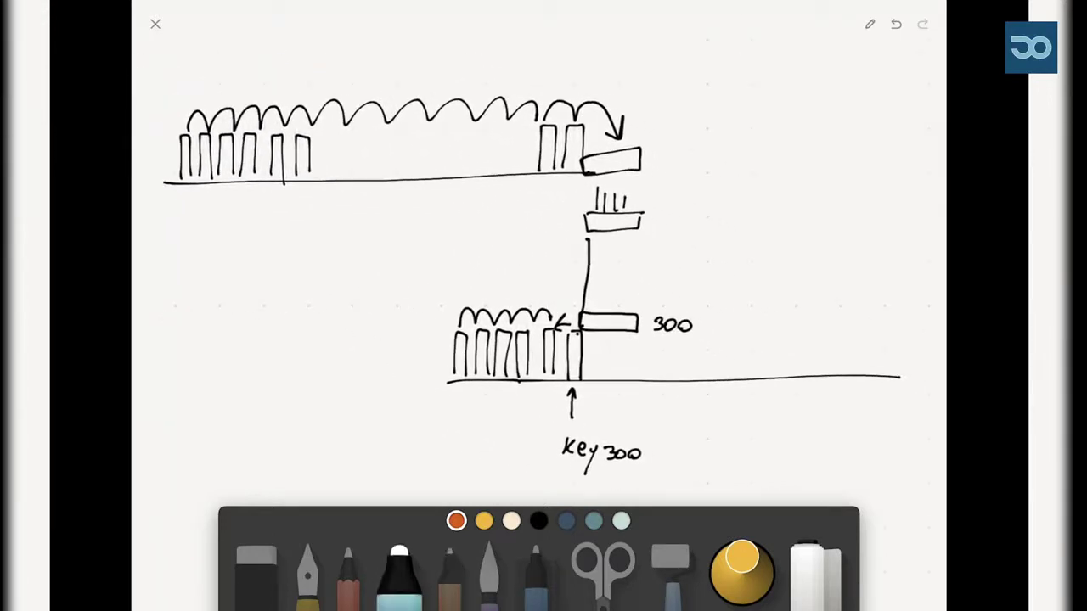
left_click(483, 520)
mouse_move(187, 138)
left_mouse_down()
mouse_move(188, 176)
mouse_move(207, 180)
left_mouse_up()
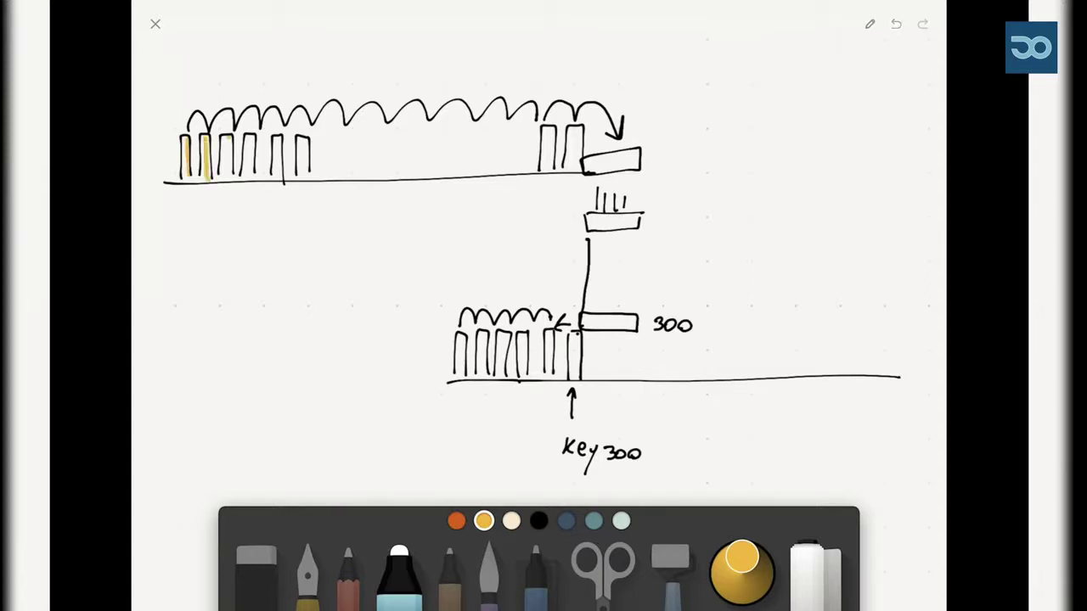
left_click_drag(229, 138, 229, 179)
mouse_move(252, 137)
left_mouse_down()
mouse_move(252, 179)
mouse_move(278, 182)
left_mouse_up()
left_click_drag(308, 140, 307, 180)
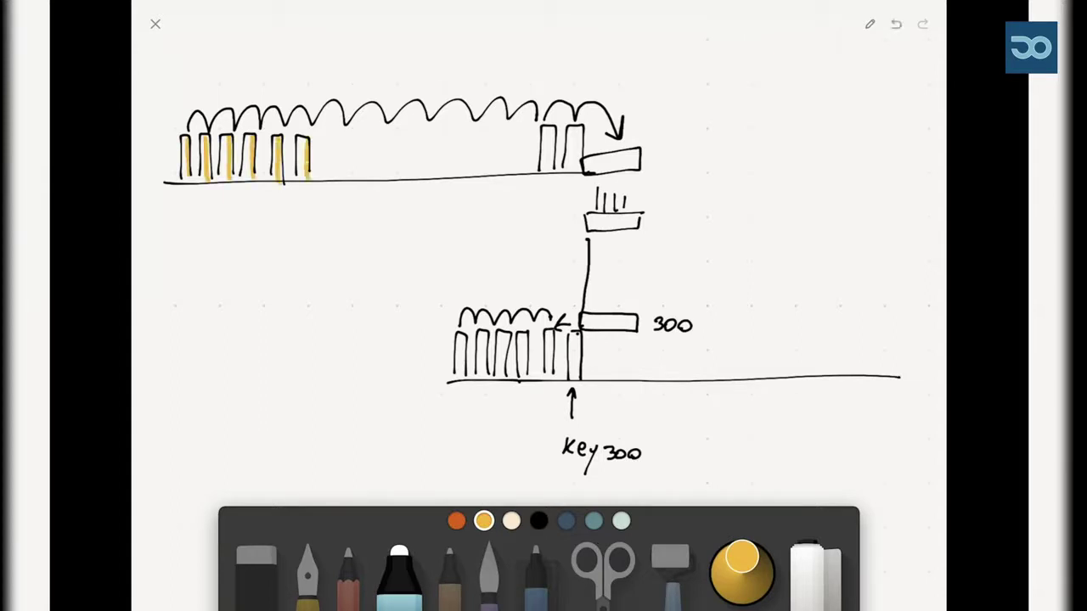
mouse_move(550, 129)
left_mouse_down()
mouse_move(550, 174)
mouse_move(634, 156)
left_mouse_up()
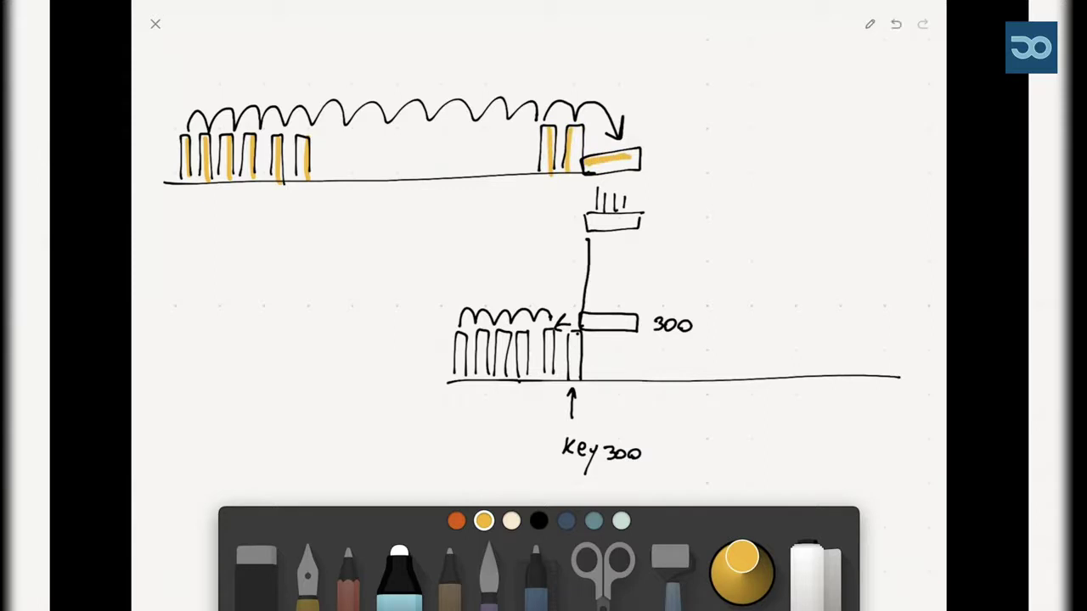
left_click_drag(590, 225, 637, 224)
mouse_move(582, 321)
left_mouse_down()
mouse_move(633, 320)
mouse_move(578, 382)
left_mouse_up()
Shade the lower-row dominoes in blue-grey
left_click(565, 520)
mouse_move(552, 331)
left_mouse_down()
mouse_move(551, 375)
mouse_move(521, 379)
left_mouse_up()
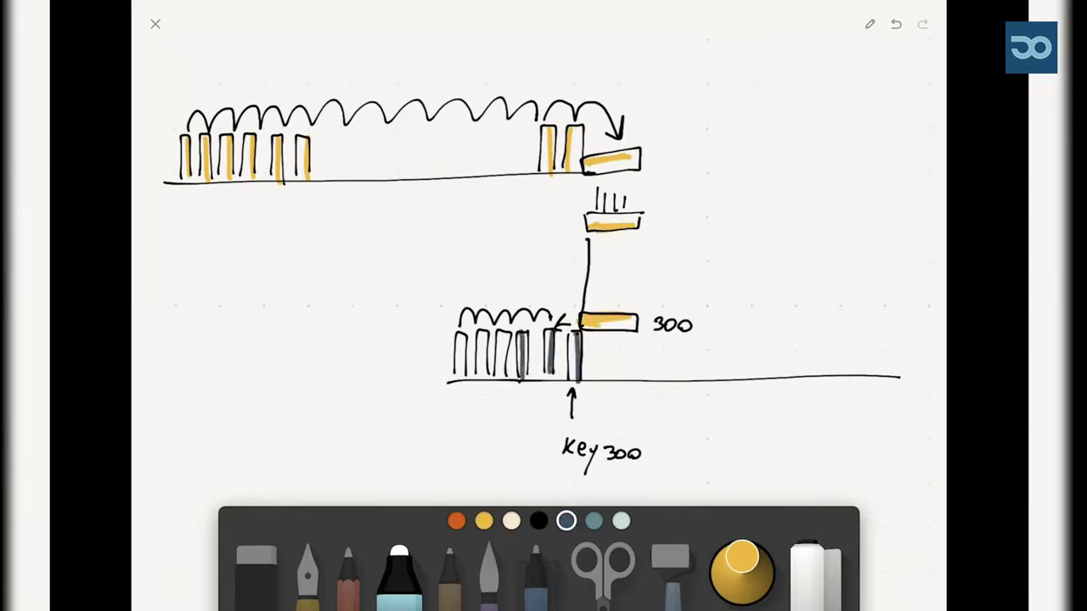
mouse_move(507, 334)
left_mouse_down()
mouse_move(506, 379)
mouse_move(482, 373)
left_mouse_up()
left_click_drag(463, 331, 463, 370)
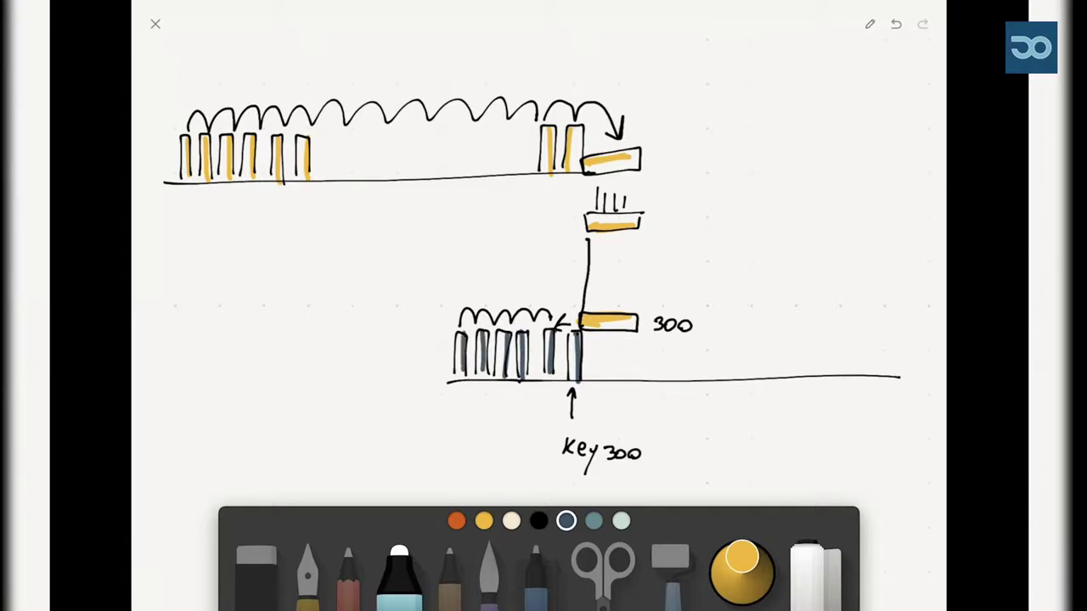
Return to the black fine pen and zoom out to show the whole diagram
left_click(449, 568)
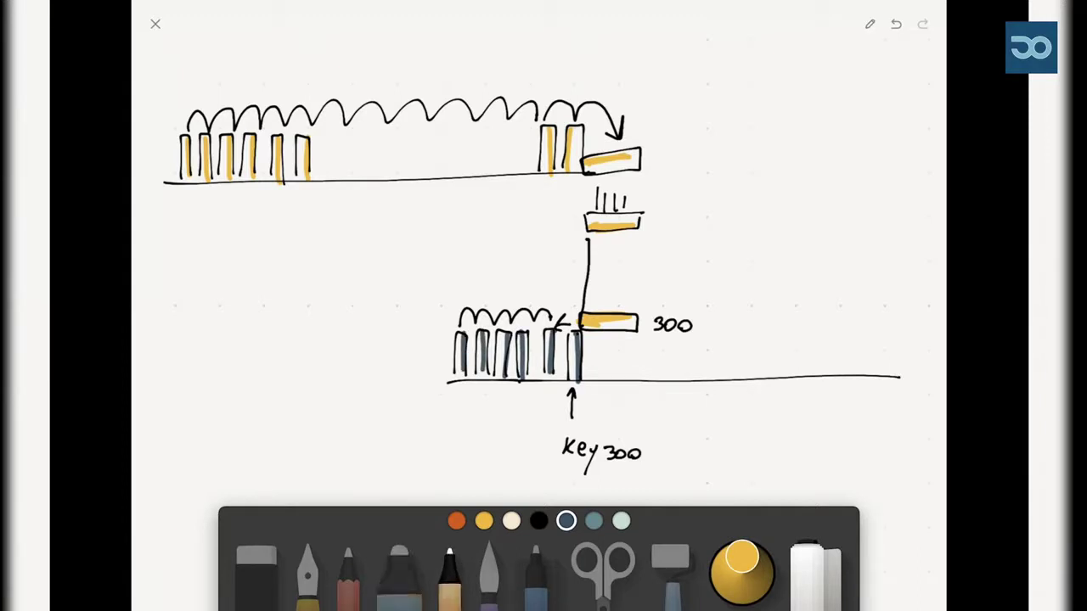
left_click(538, 520)
scroll(543, 306, "down", 5)
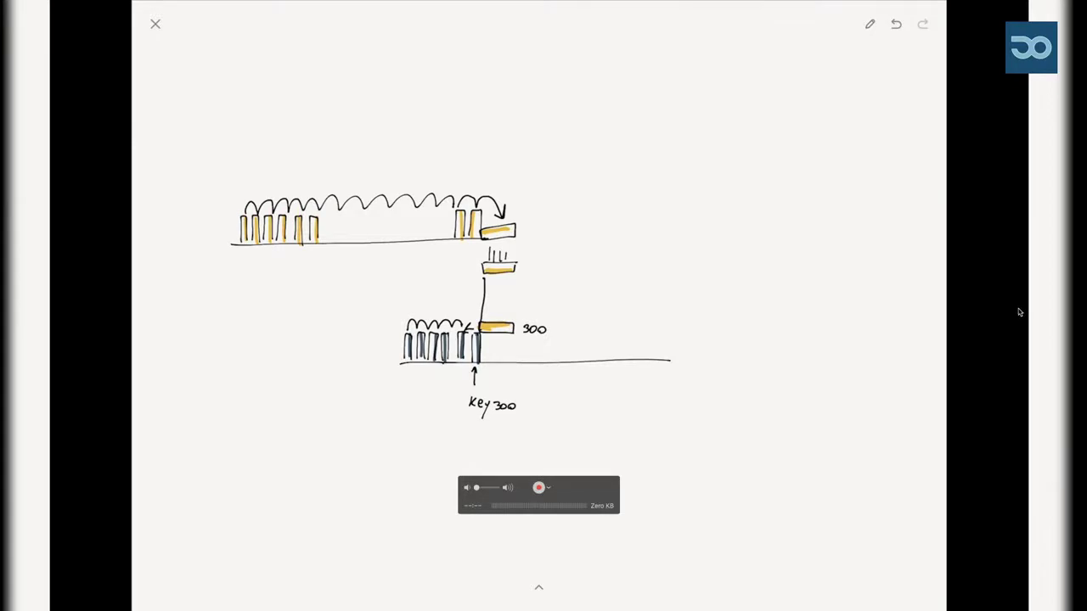
Play the domino chain from the start, pausing at frame 91 and stopping at 104, then maximise Maya
left_click(507, 596)
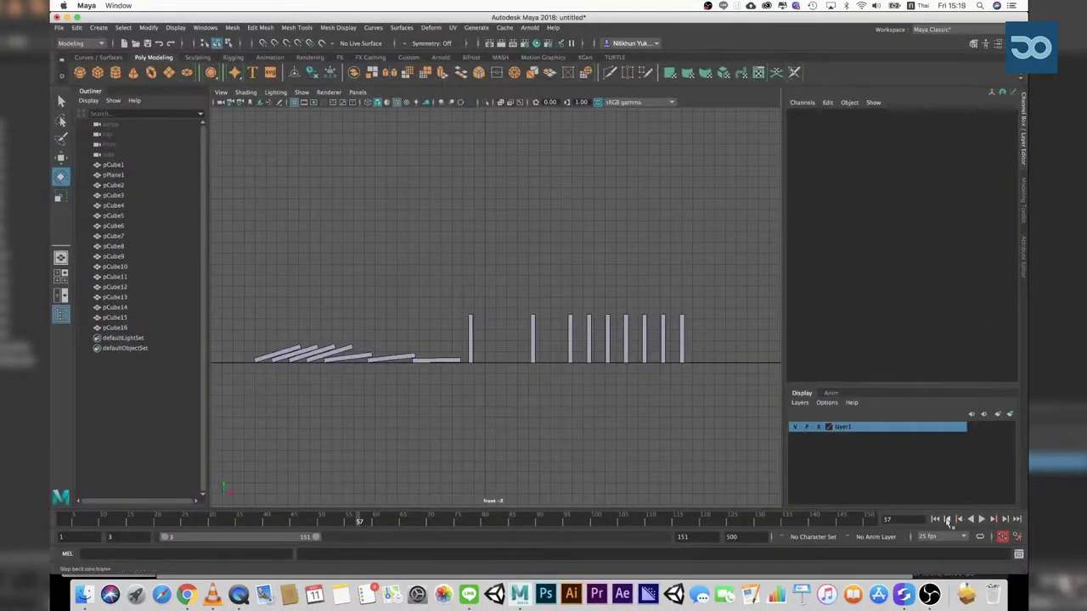
left_click(947, 520)
left_click(982, 520)
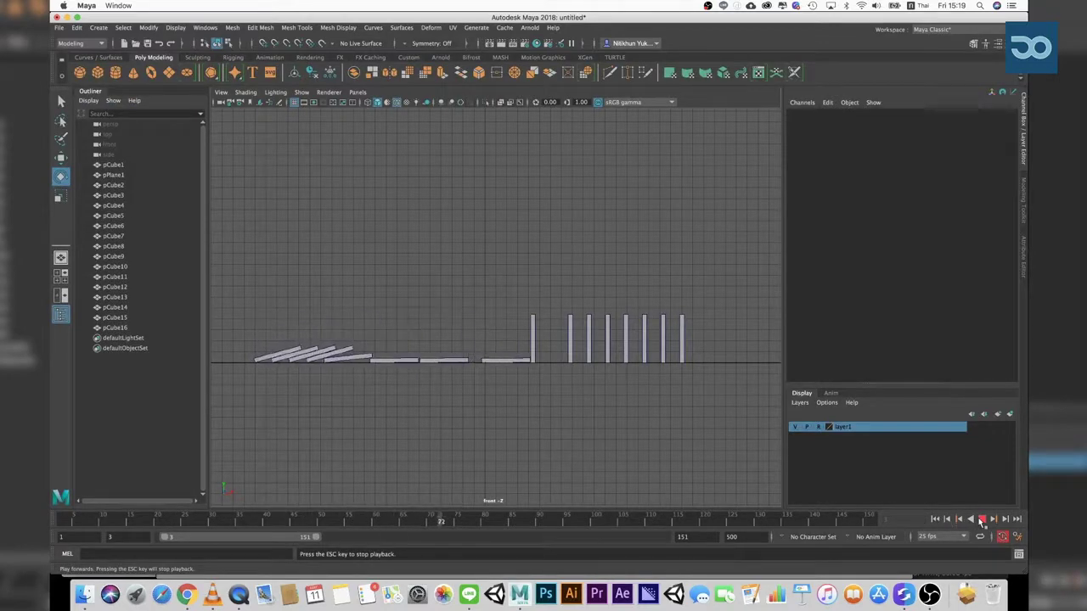
left_click(981, 520)
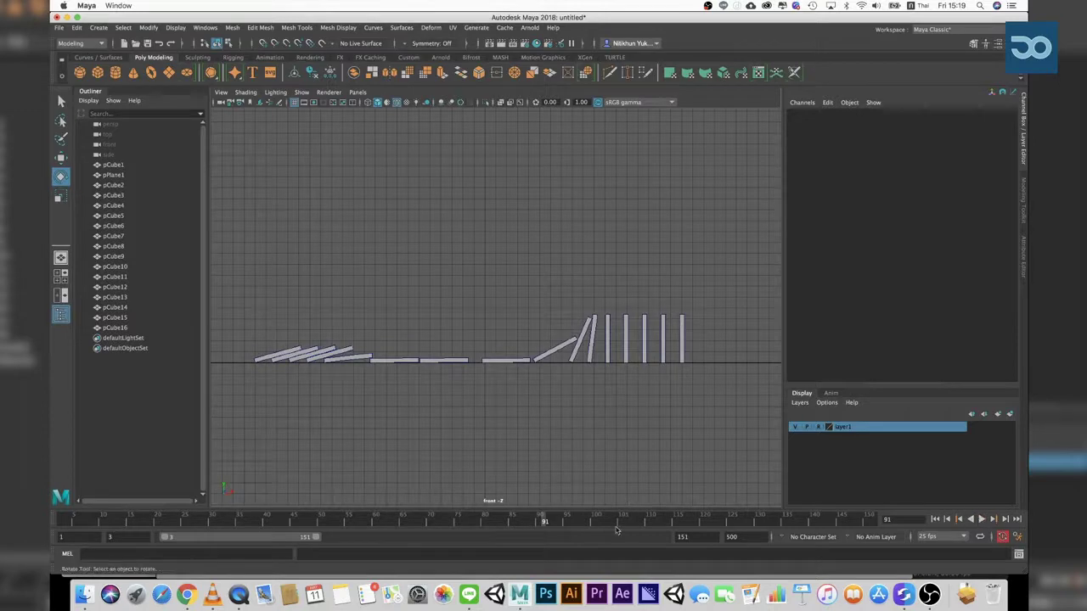
left_click(981, 520)
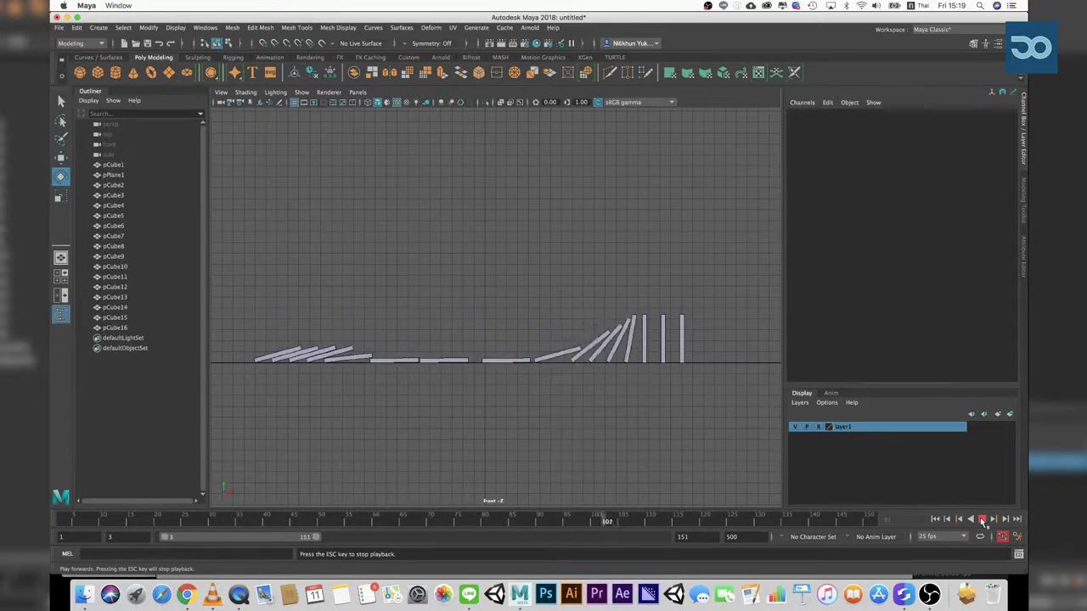
left_click(982, 520)
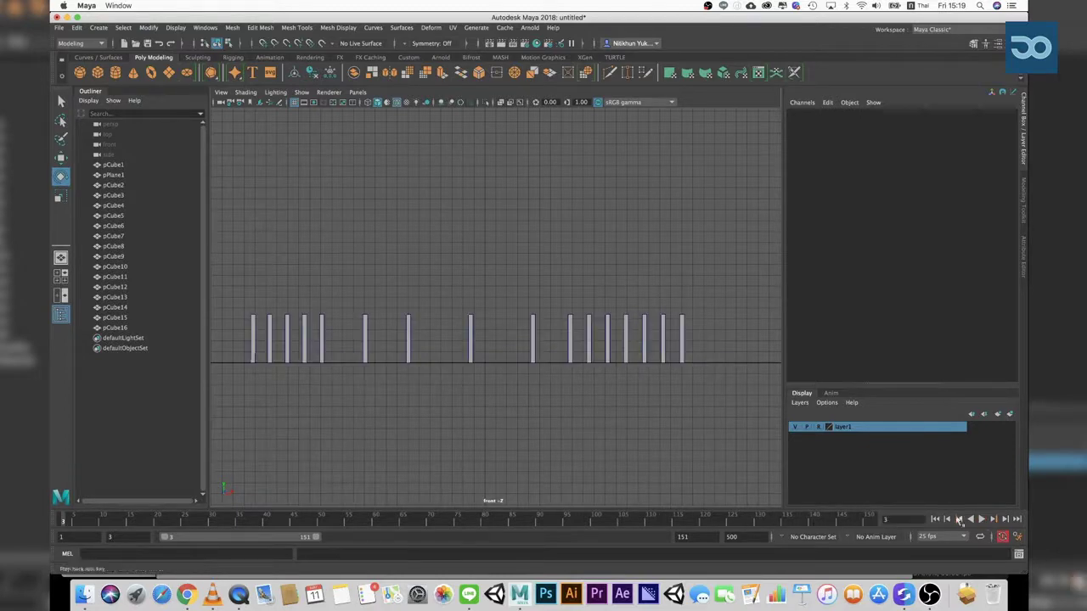
left_click(77, 17)
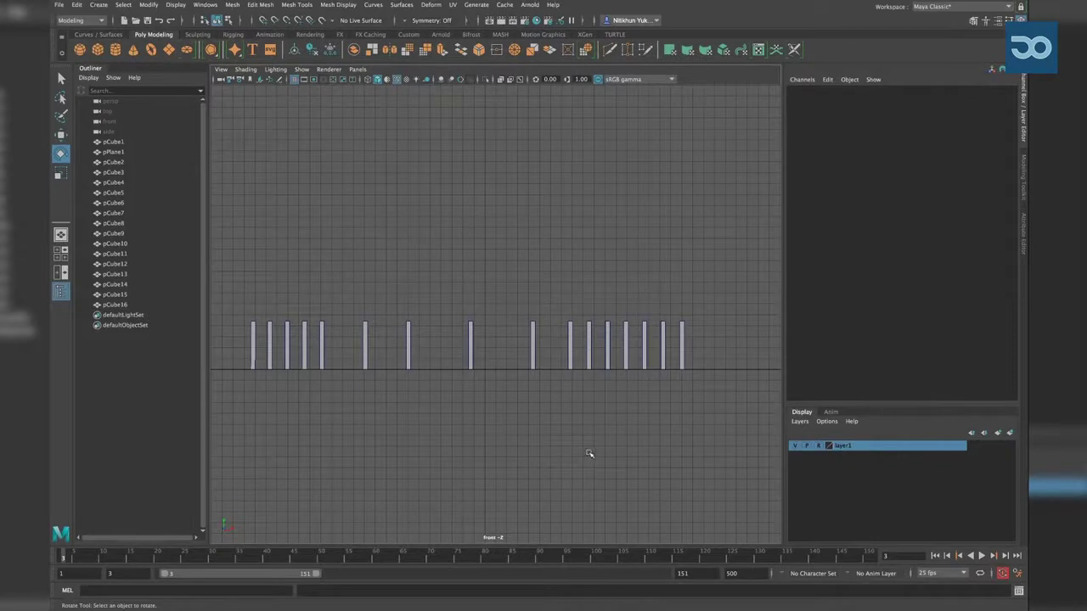
key("ctrl+n")
Discard the old scene and create a polygon plane scaled to about 14.447 by 23.49
left_click(539, 306)
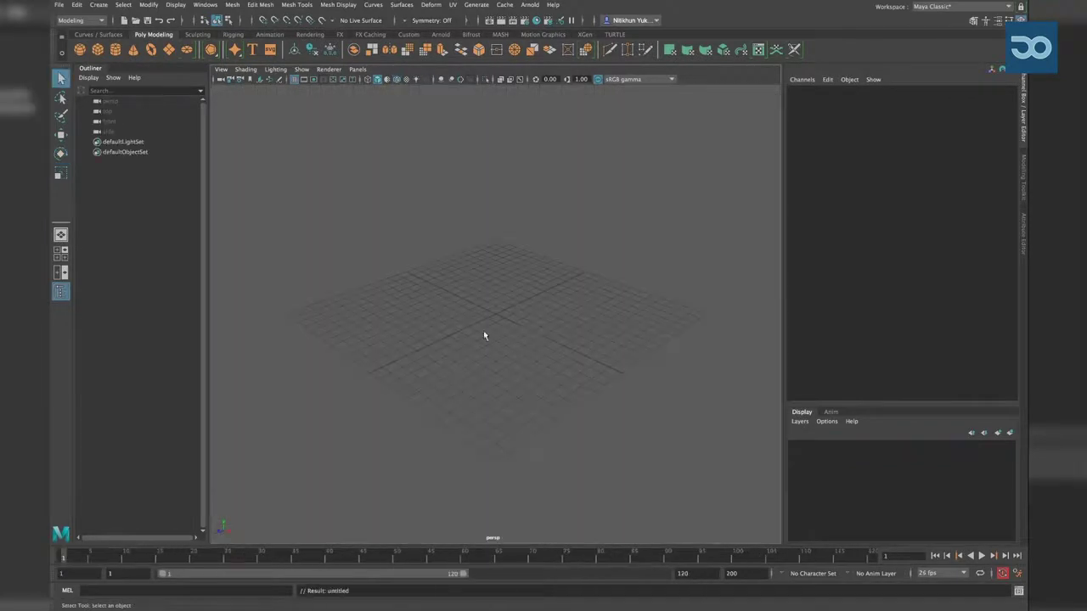
mouse_move(539, 342)
left_mouse_down("alt")
mouse_move(495, 332)
mouse_move(354, 211)
left_mouse_up("alt")
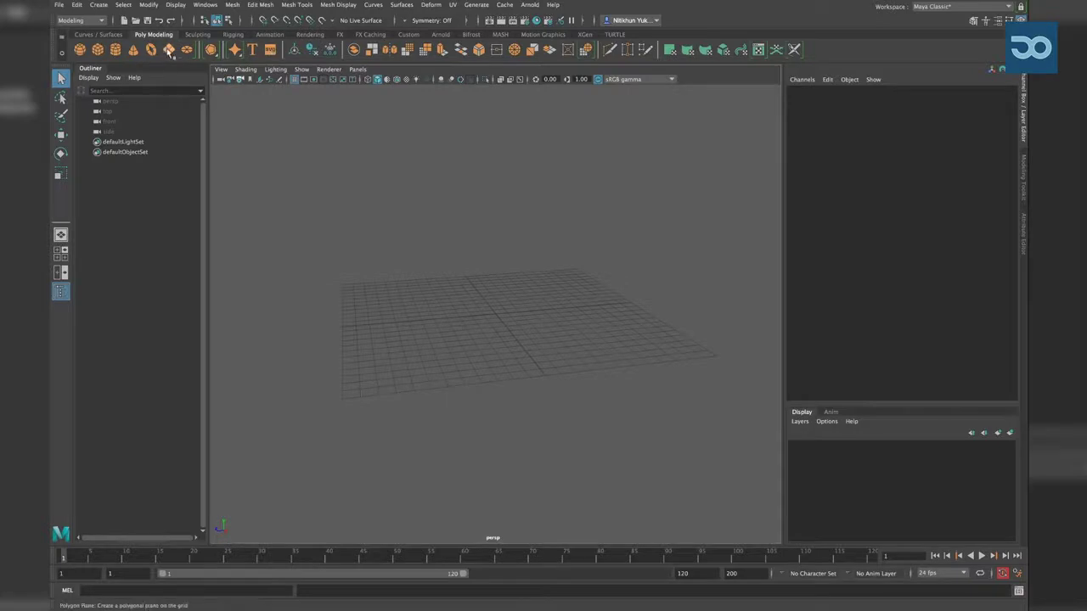
left_click(169, 50)
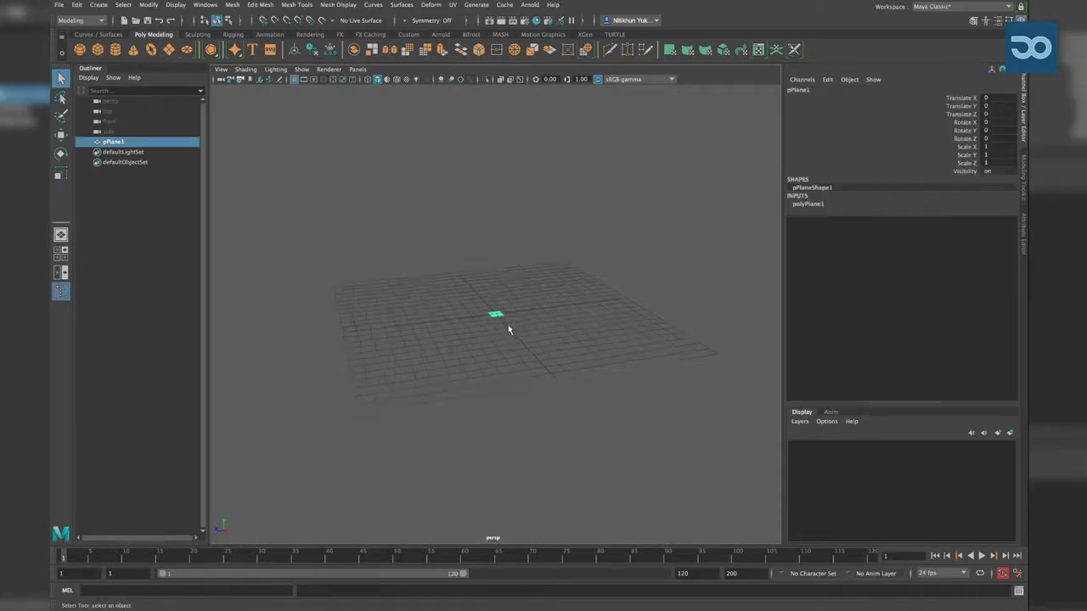
key("r")
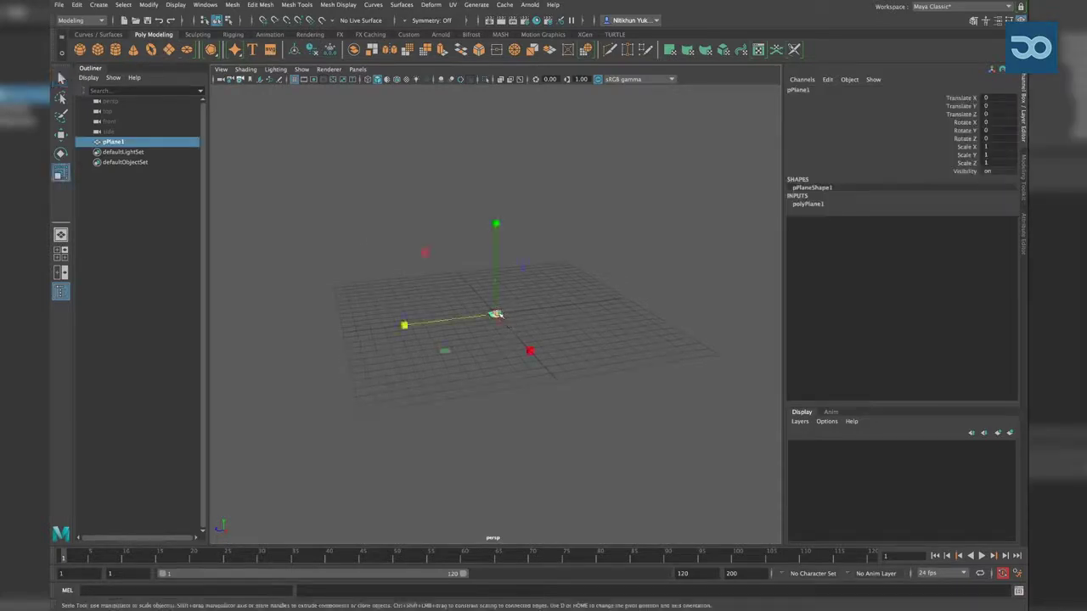
left_click_drag(496, 315, 680, 290)
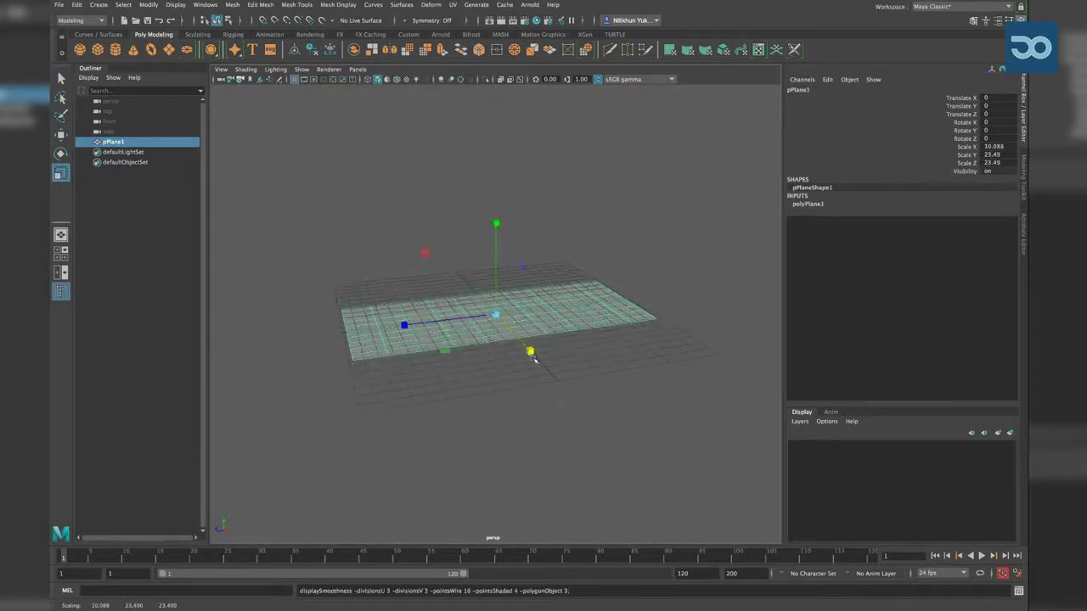
mouse_move(532, 353)
left_mouse_down()
mouse_move(544, 371)
mouse_move(530, 351)
left_mouse_up()
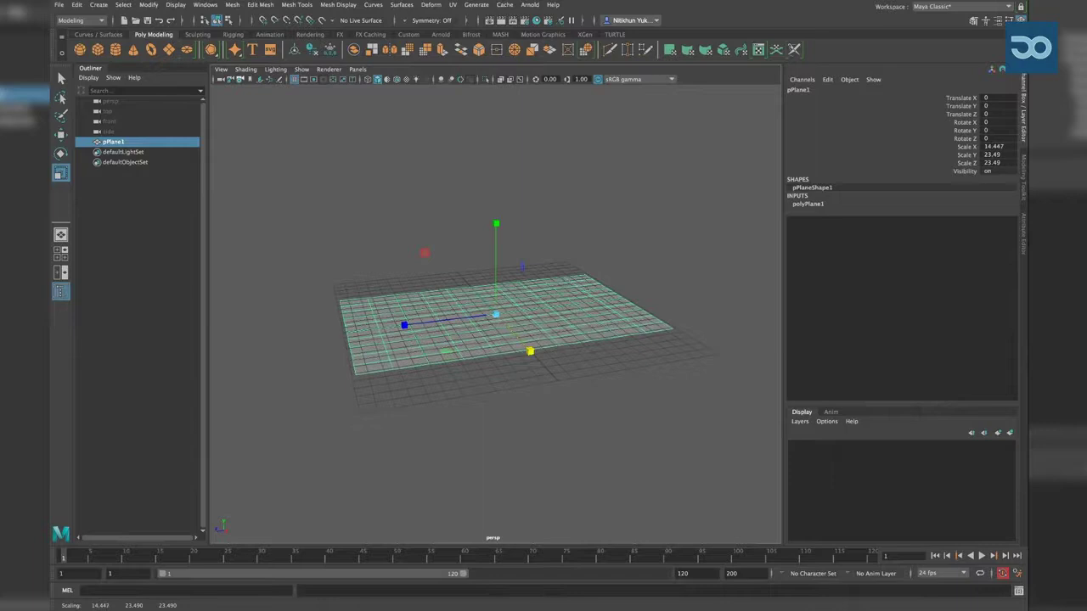
Create display layer layer1 and add the plane pPlane1 to it
left_click(1009, 434)
left_click(905, 447)
right_click(883, 447)
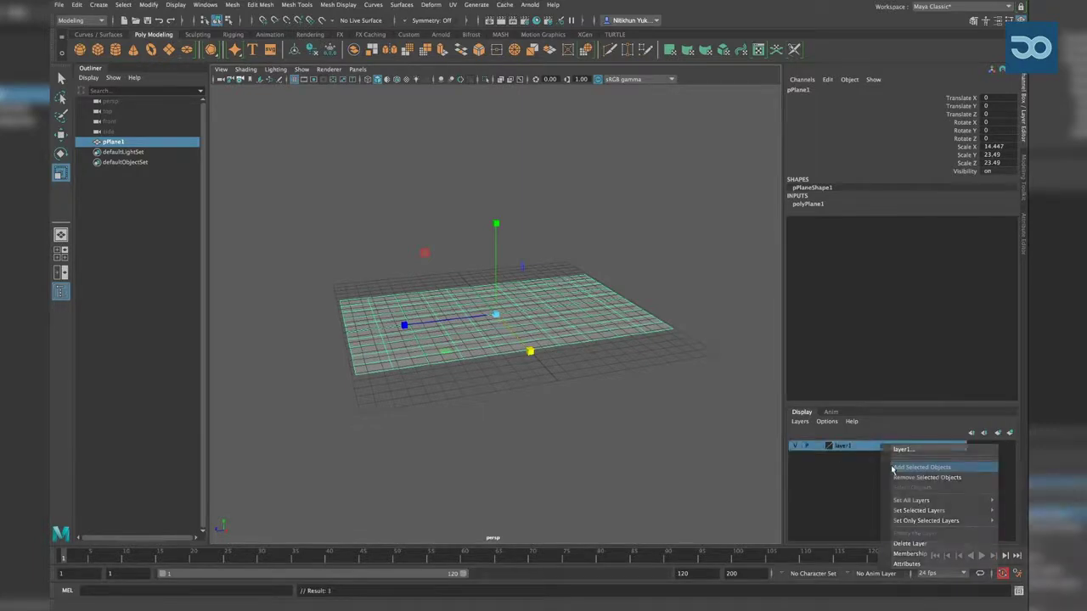
left_click(921, 467)
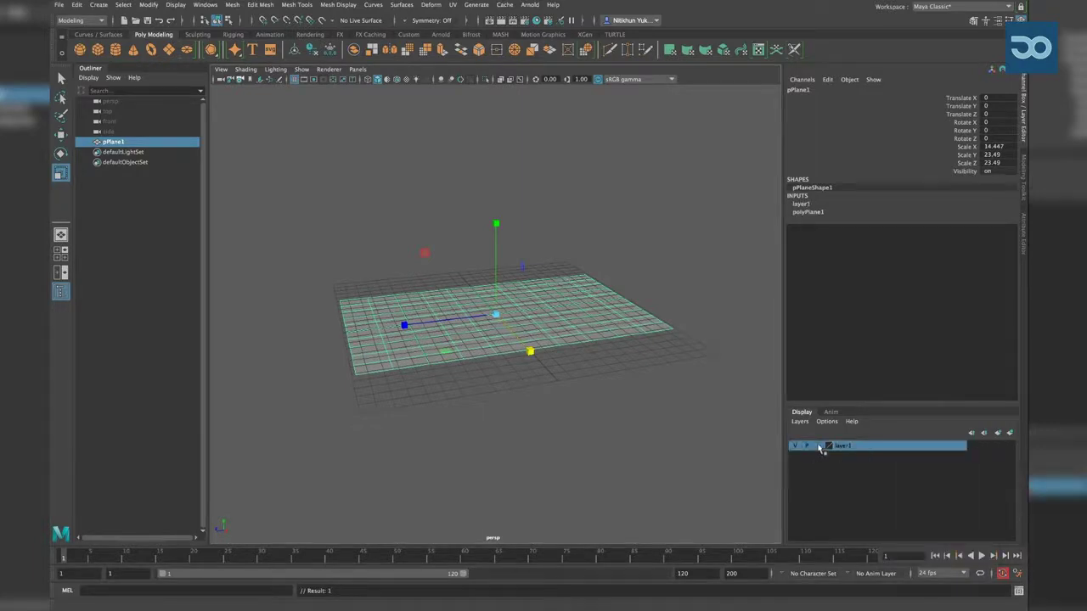
left_click(706, 439)
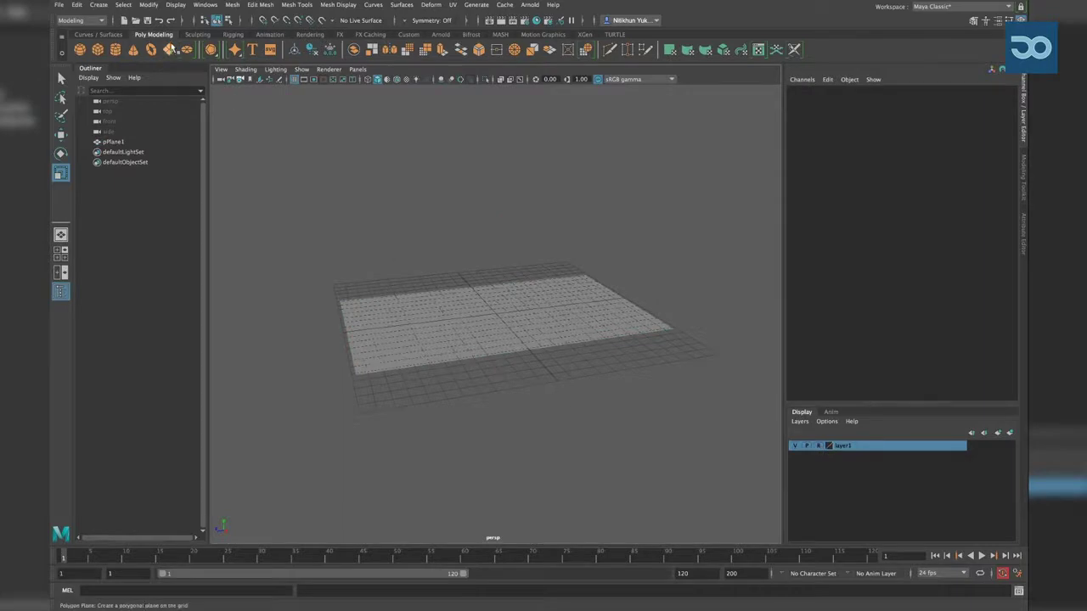
Create a polygon cube and raise it above the ground plane
left_click(97, 49)
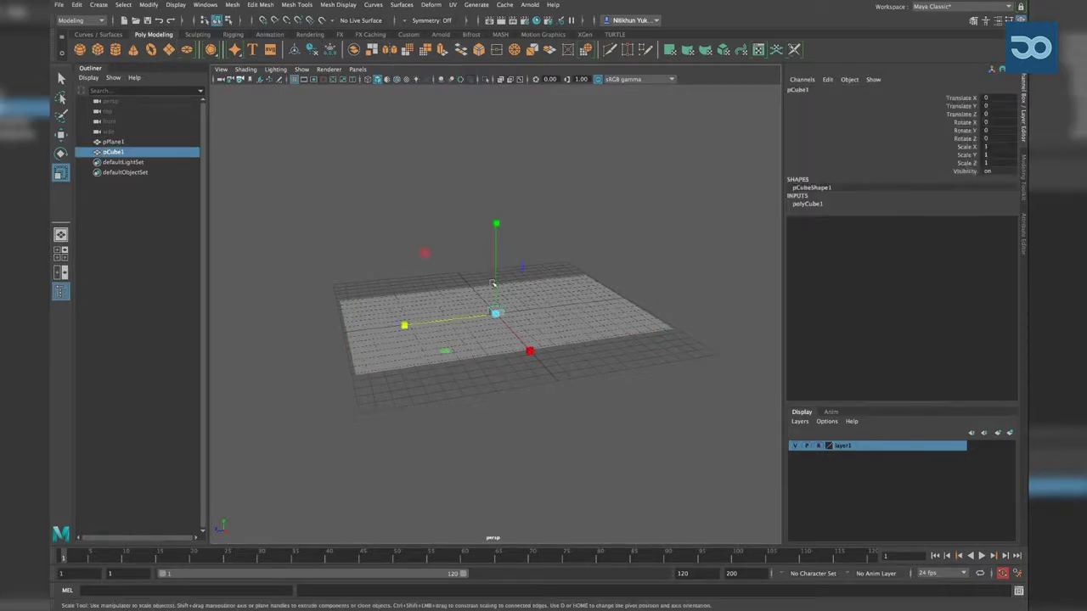
key("w")
left_click_drag(514, 299, 545, 293, "alt")
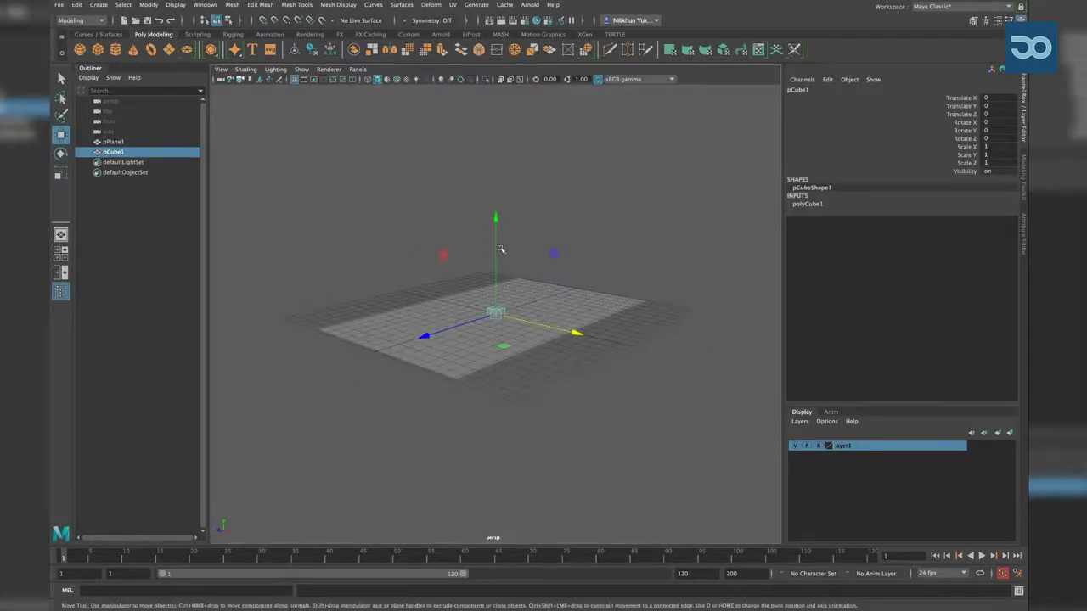
left_click_drag(496, 255, 496, 230)
scroll(628, 290, "up", 2)
scroll(628, 290, "up", 4)
scroll(628, 290, "up", 2)
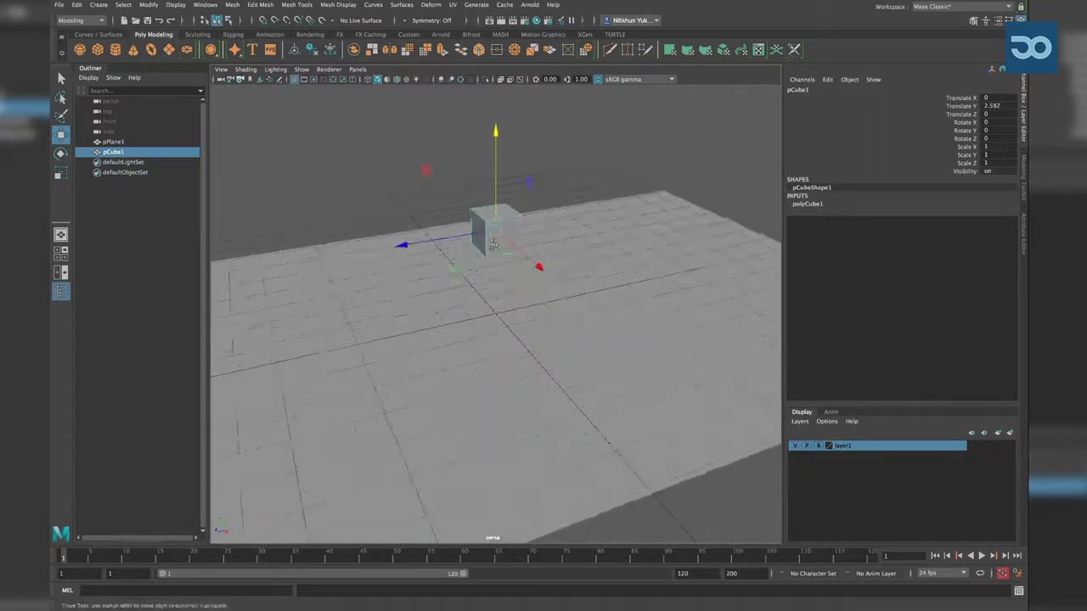
Scale the cube to 0.833 × 1.672 × 0.282 and set its height to Y 2.378
key("r")
left_click_drag(410, 282, 466, 272)
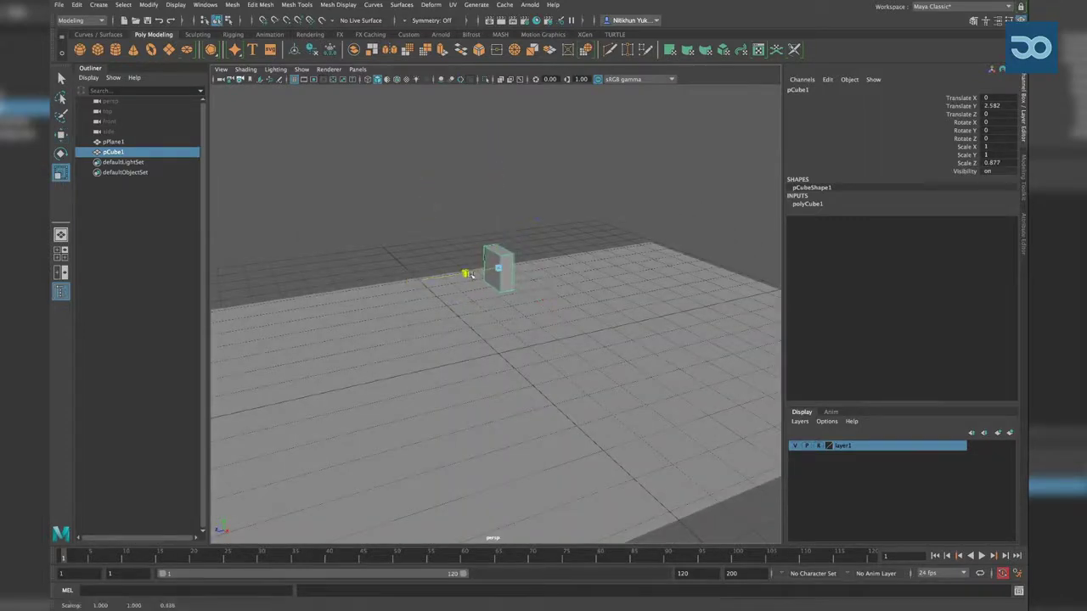
left_click_drag(545, 298, 521, 272)
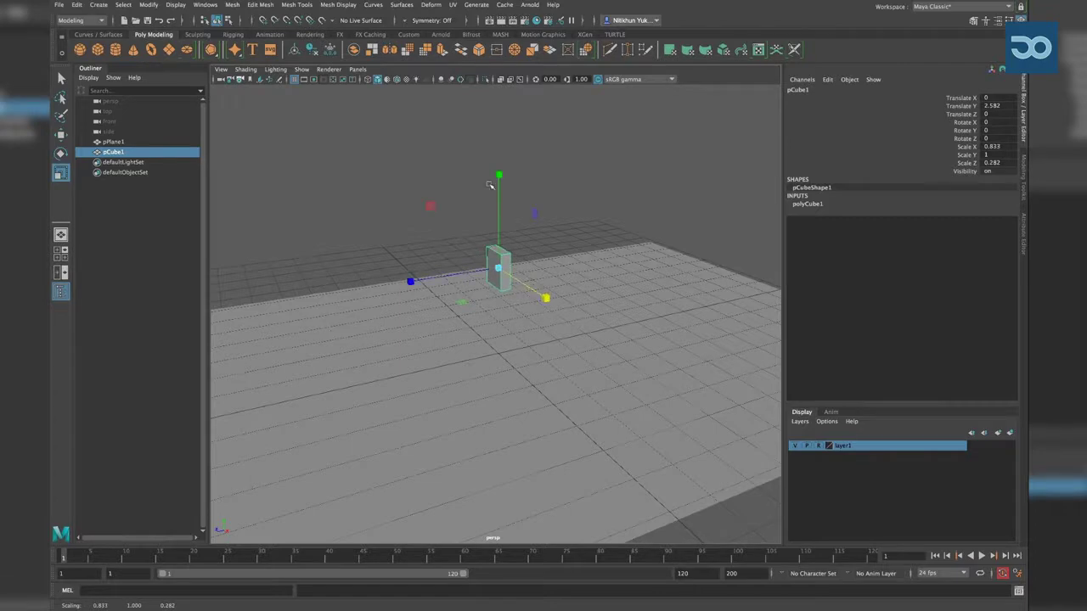
left_click_drag(498, 175, 501, 136)
mouse_move(520, 239)
left_mouse_down()
mouse_move(569, 229)
mouse_move(524, 184)
mouse_move(512, 145)
mouse_move(519, 241)
left_mouse_up()
key("w")
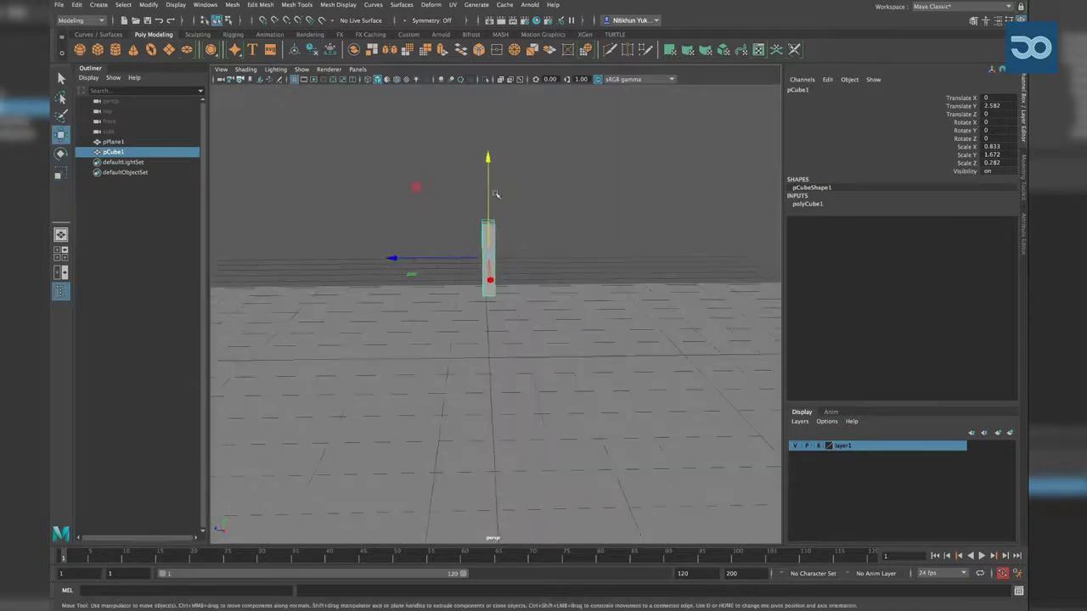
mouse_move(488, 176)
left_mouse_down()
mouse_move(488, 245)
mouse_move(575, 235)
mouse_move(483, 223)
mouse_move(484, 159)
left_mouse_up()
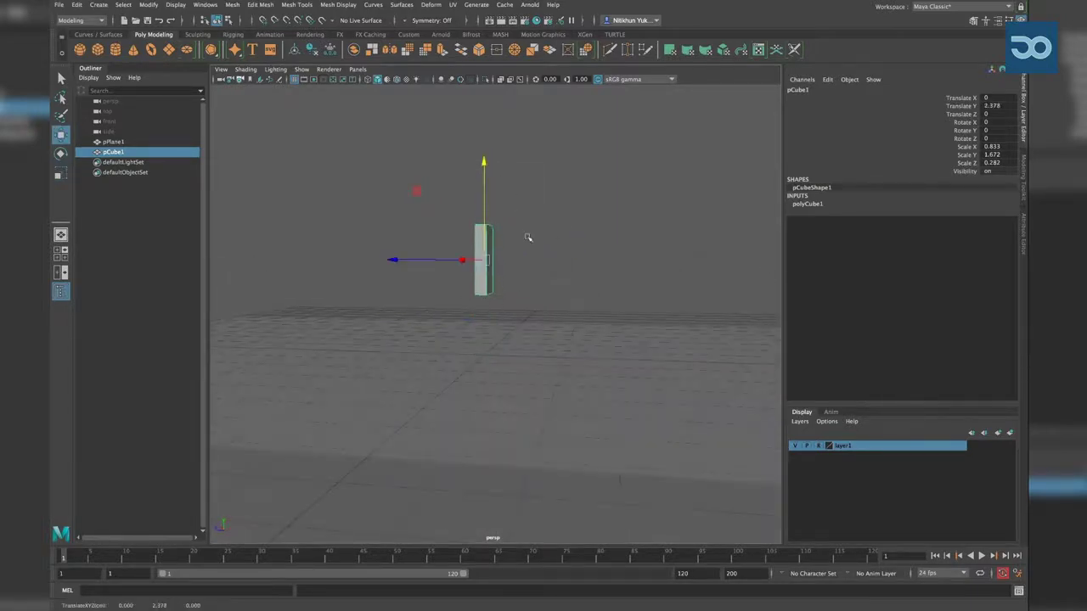
mouse_move(526, 237)
left_mouse_down("alt")
mouse_move(516, 253)
mouse_move(504, 242)
mouse_move(516, 287)
left_mouse_up("alt")
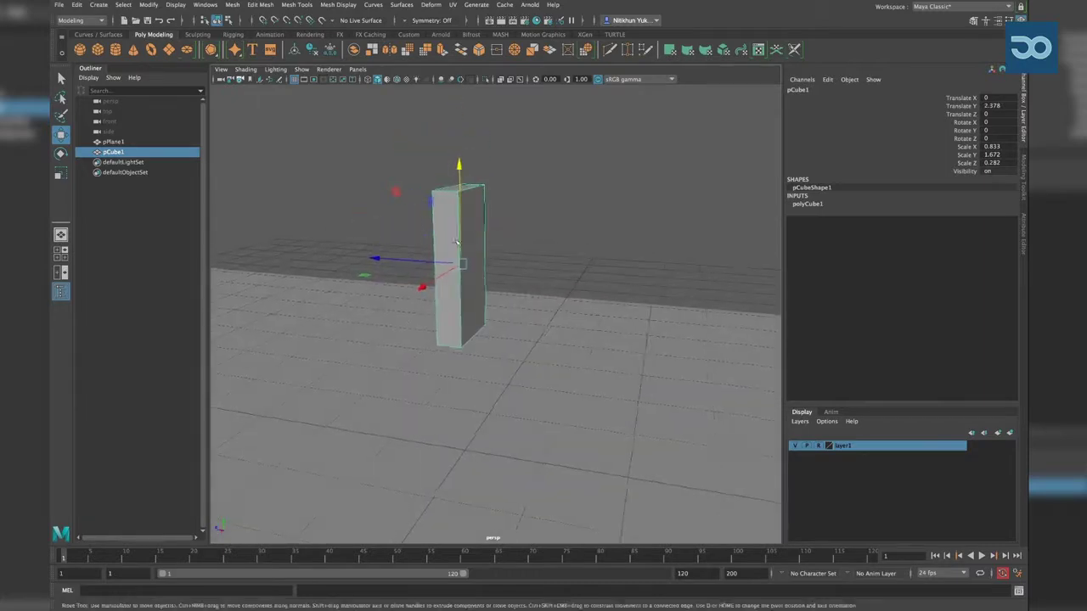
Test-tip the domino forward with the Rotate tool, then undo the tilt
key("e")
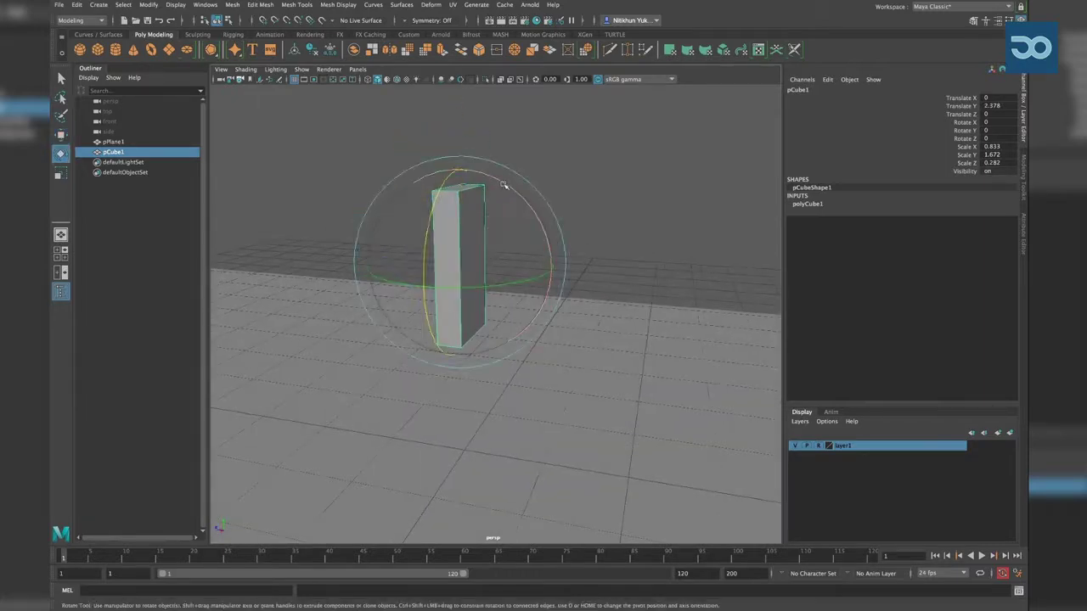
left_click_drag(504, 185, 535, 226)
key("ctrl+z")
left_click_drag(526, 272, 621, 265, "alt")
Snap the domino's pivot to its bottom corner, test a tip around the base, then undo
key("w")
key("d")
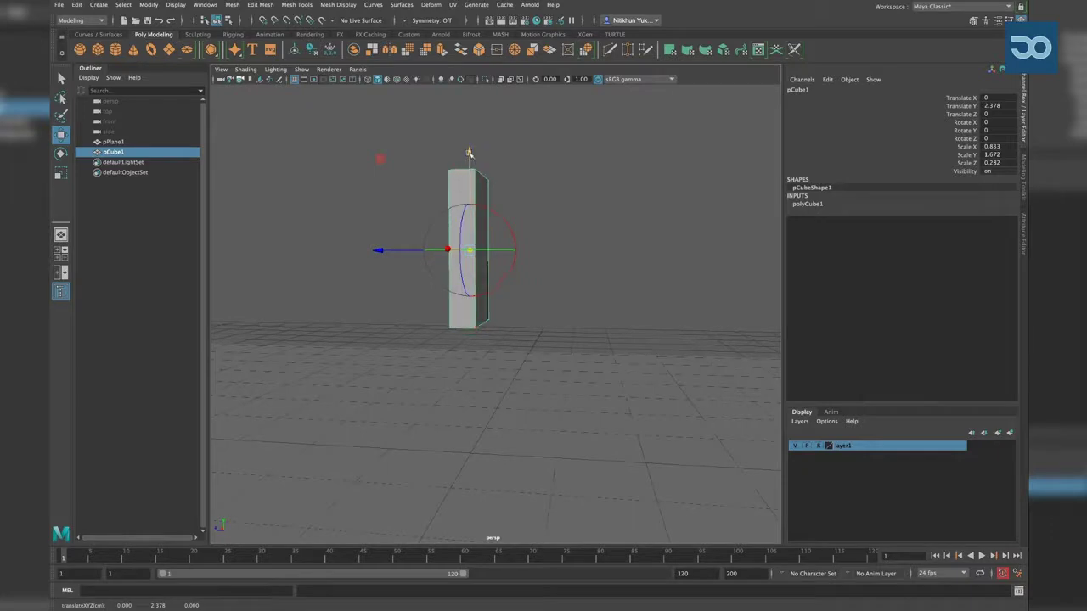
left_click_drag(468, 153, 468, 127)
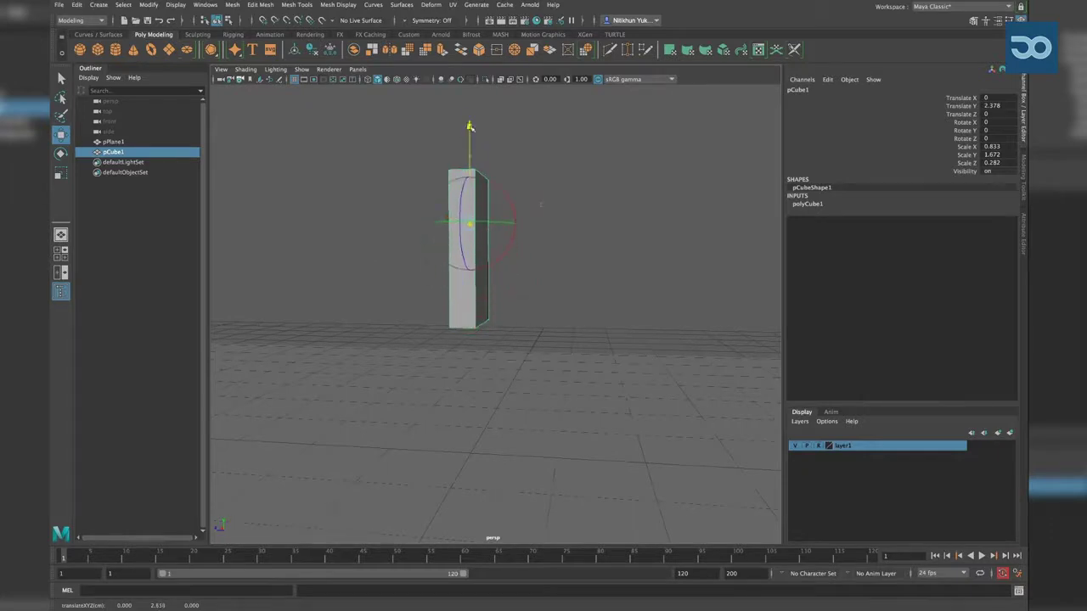
key("v")
left_click(482, 323)
left_click_drag(539, 314, 563, 335, "alt")
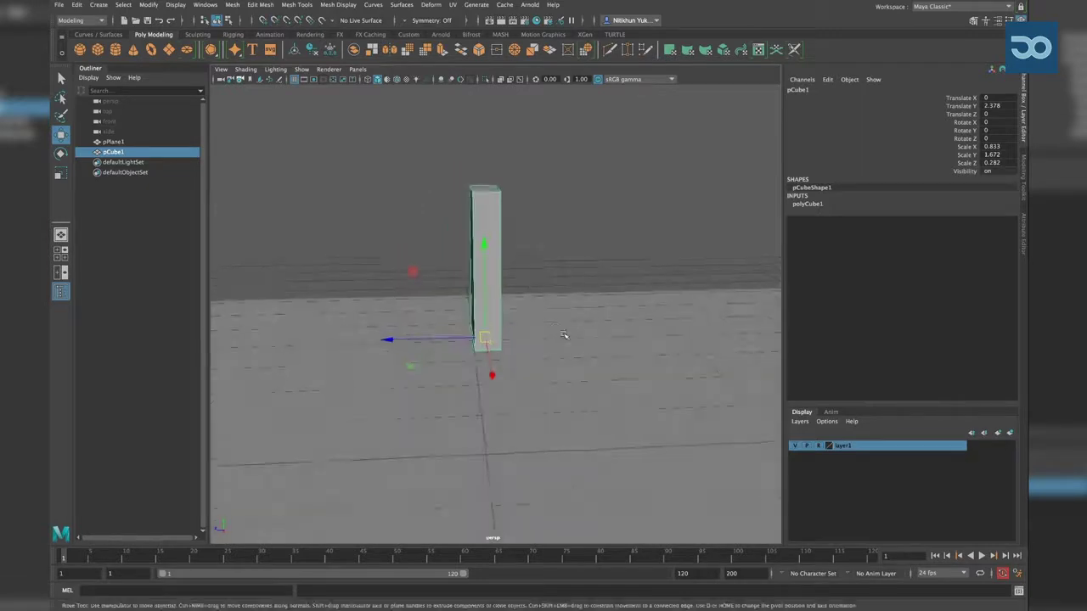
key("e")
mouse_move(511, 277)
left_mouse_down()
mouse_move(593, 298)
mouse_move(388, 242)
left_mouse_up()
key("ctrl+z")
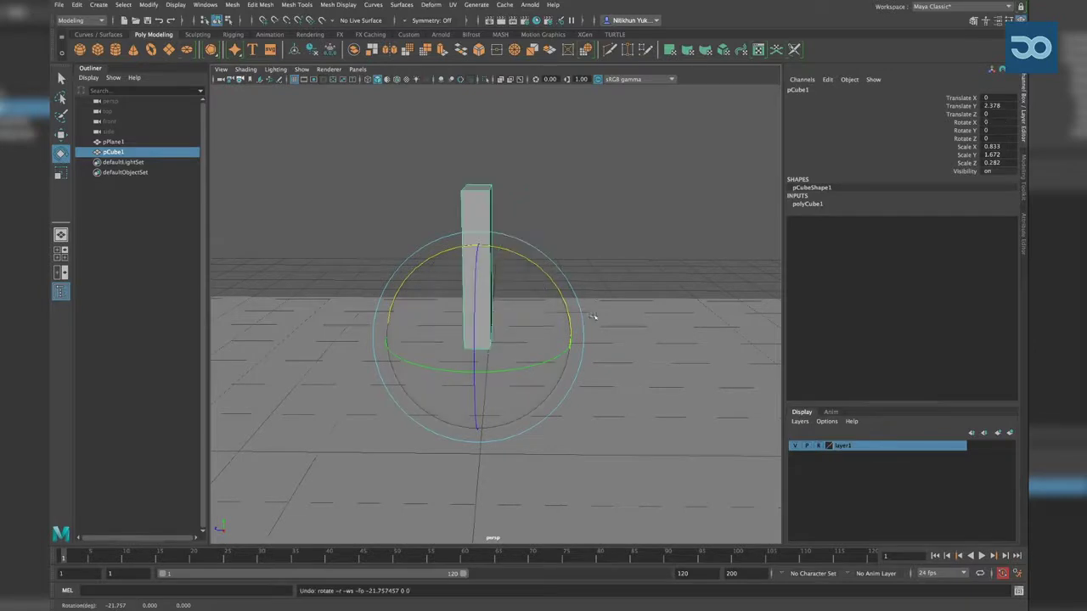
mouse_move(539, 286)
left_mouse_down("alt")
mouse_move(601, 298)
mouse_move(418, 442)
left_mouse_up("alt")
Lower the domino along Y to 0.836 so it rests on the ground plane
key("w")
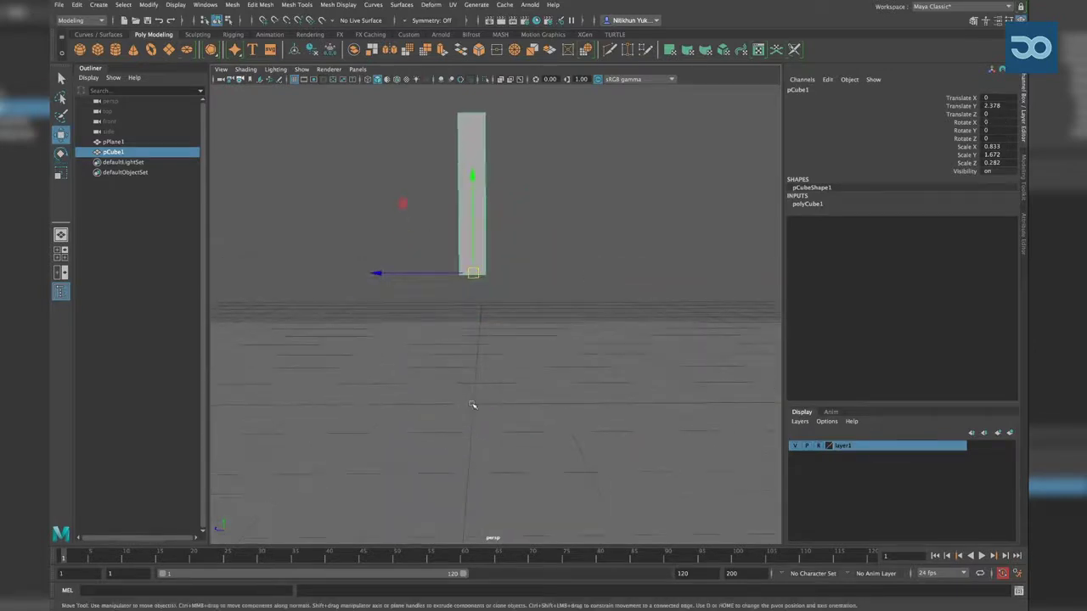
mouse_move(472, 174)
left_mouse_down()
mouse_move(492, 167)
mouse_move(492, 194)
left_mouse_up()
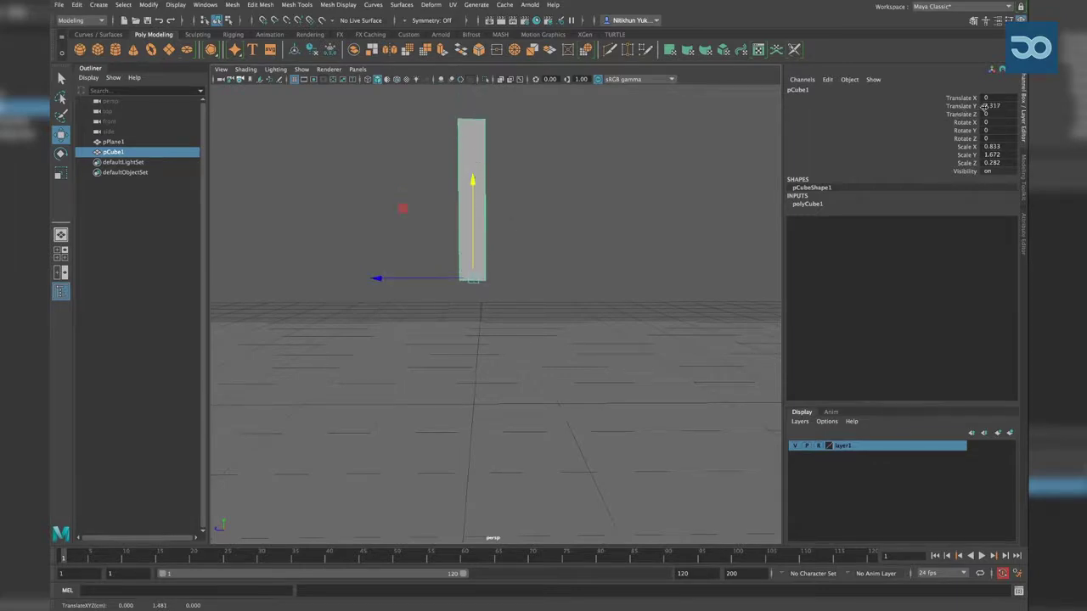
left_click_drag(473, 180, 473, 214)
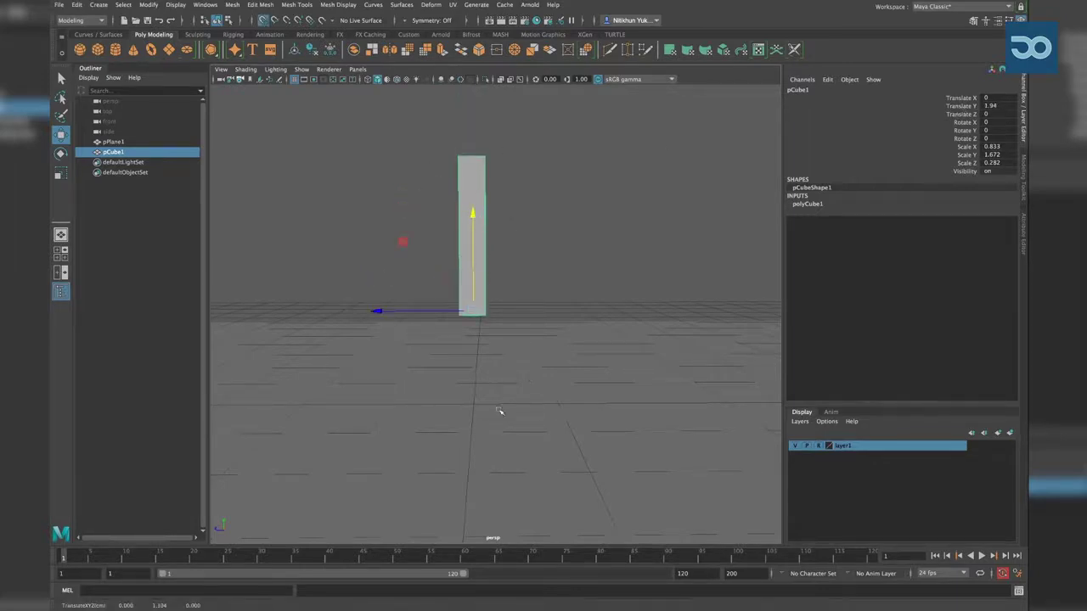
middle_click_drag(476, 404, 478, 405)
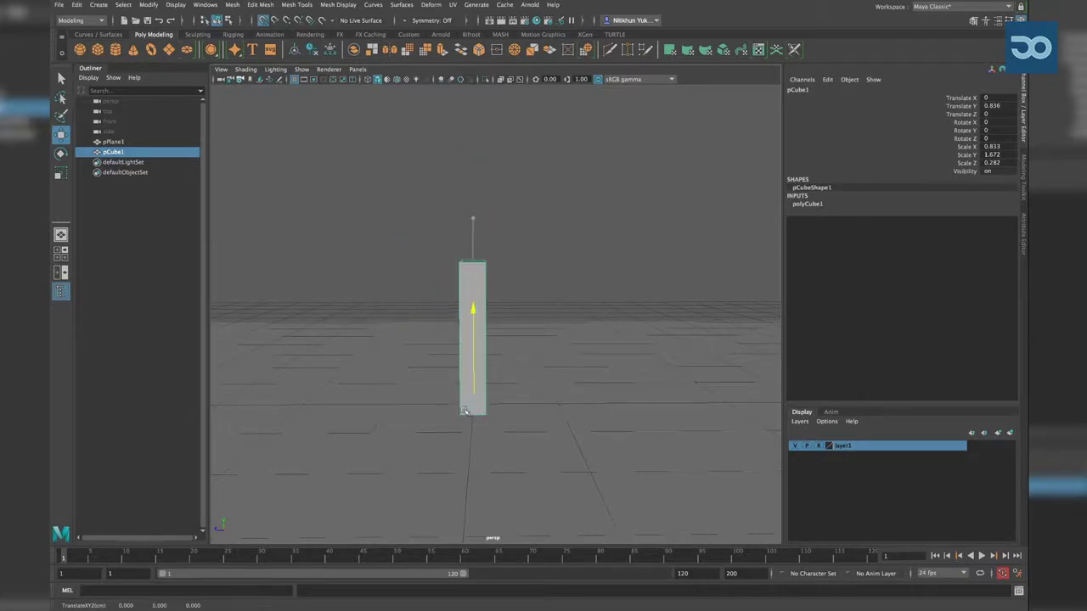
mouse_move(461, 401)
left_mouse_down("alt")
mouse_move(493, 412)
mouse_move(456, 400)
mouse_move(504, 376)
mouse_move(538, 392)
mouse_move(546, 324)
mouse_move(636, 364)
mouse_move(582, 315)
mouse_move(618, 379)
left_mouse_up("alt")
Try another tilt of the block and undo it, keeping rotation at 0
key("e")
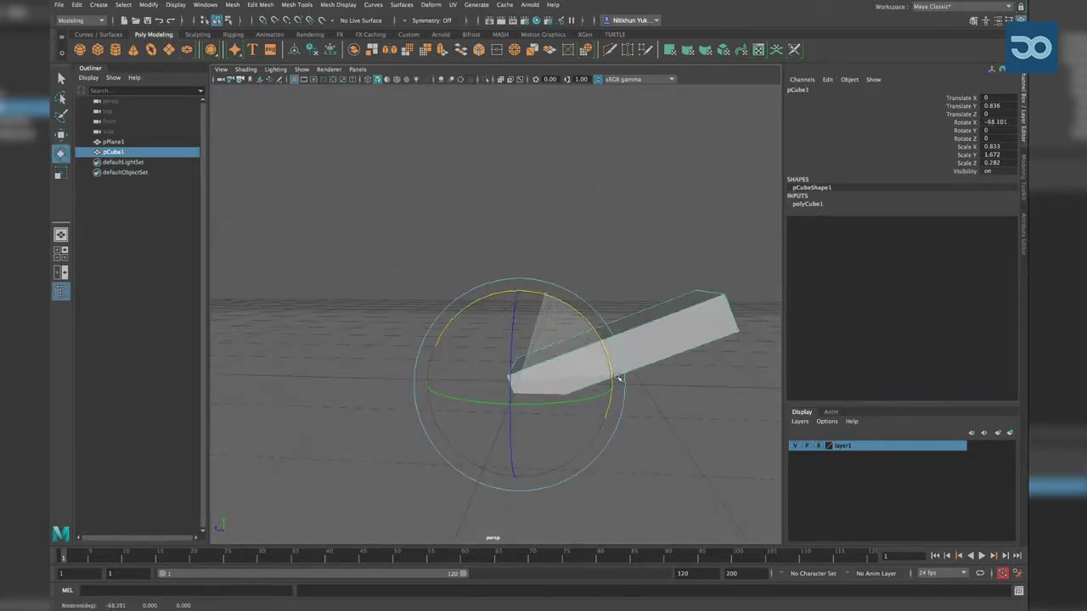
key("ctrl+z")
left_click_drag(547, 353, 553, 349, "alt")
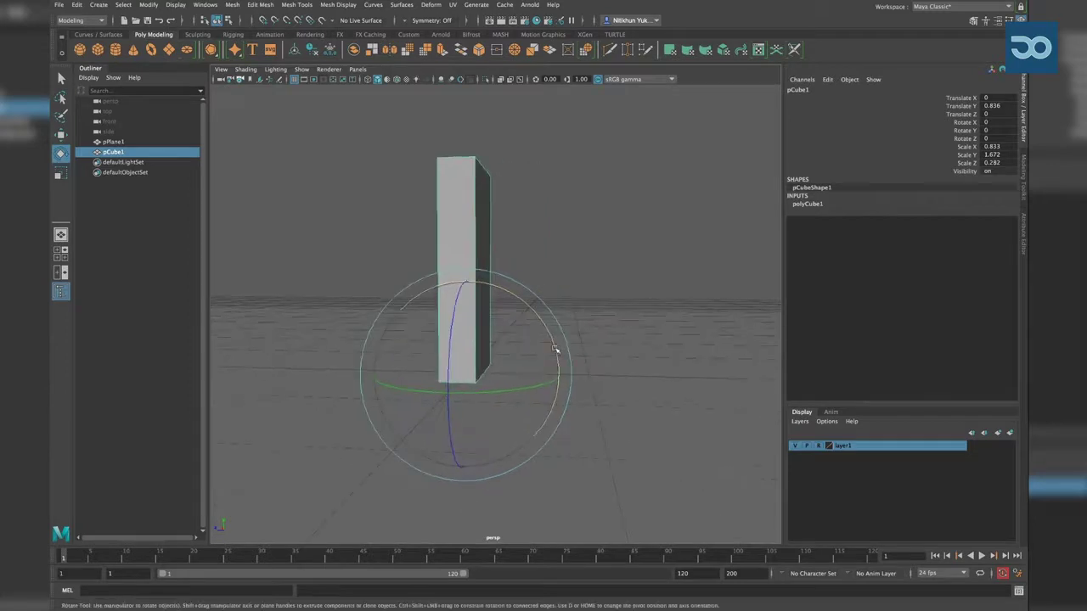
key("w")
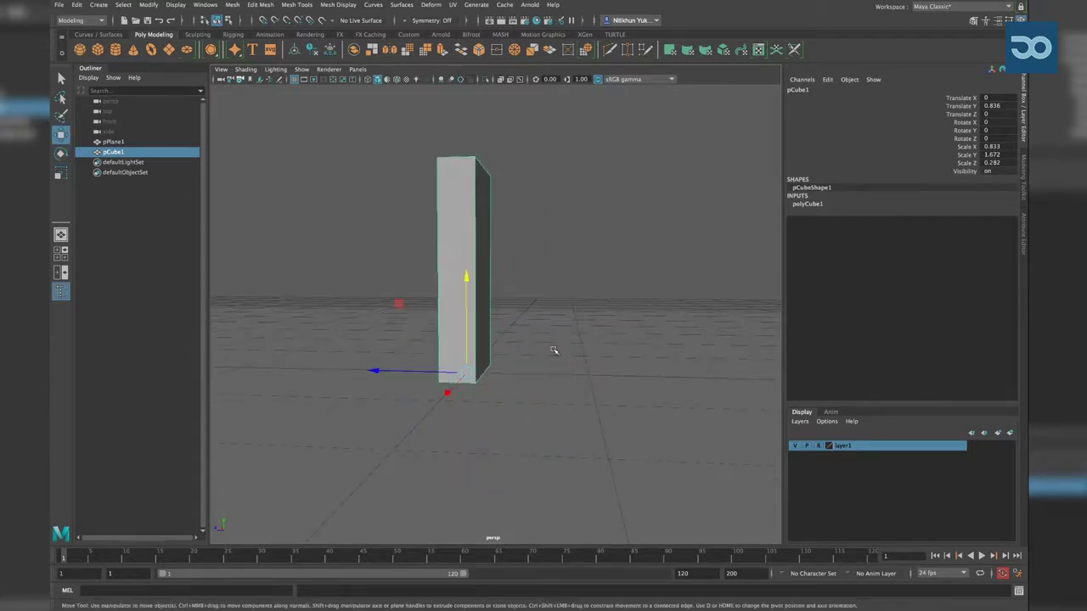
Move pCube1's pivot to its bottom corner, test-tip it on the new pivot, and undo to upright
key("d")
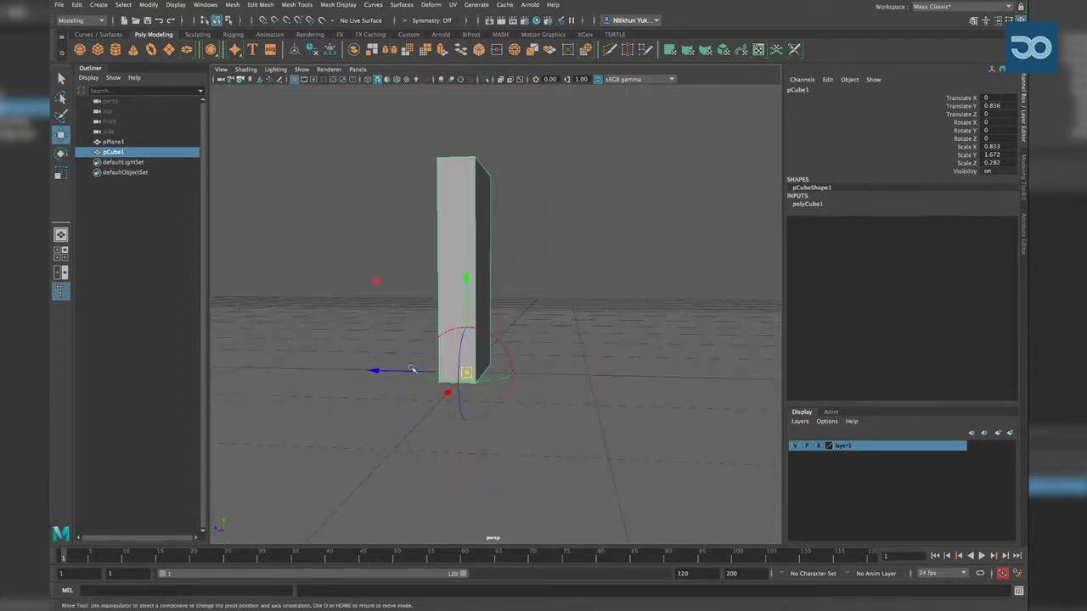
mouse_move(399, 370)
left_mouse_down()
mouse_move(337, 364)
mouse_move(368, 364)
left_mouse_up()
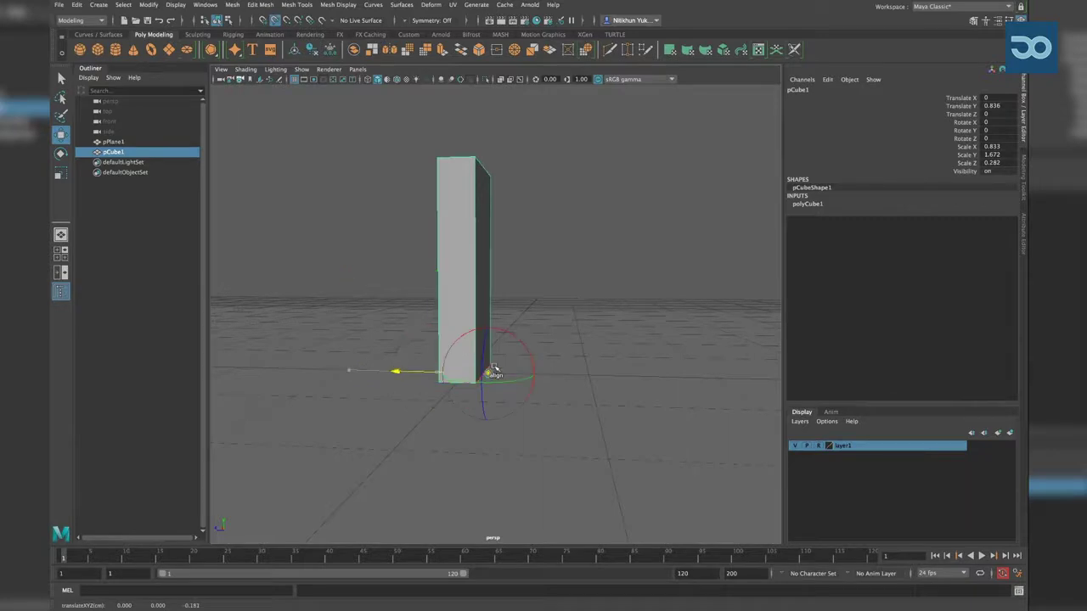
mouse_move(488, 384)
left_mouse_down("alt")
mouse_move(528, 393)
mouse_move(514, 373)
mouse_move(527, 407)
mouse_move(521, 380)
mouse_move(465, 416)
mouse_move(488, 389)
mouse_move(456, 466)
mouse_move(497, 461)
mouse_move(540, 405)
mouse_move(450, 435)
left_mouse_up("alt")
key("d")
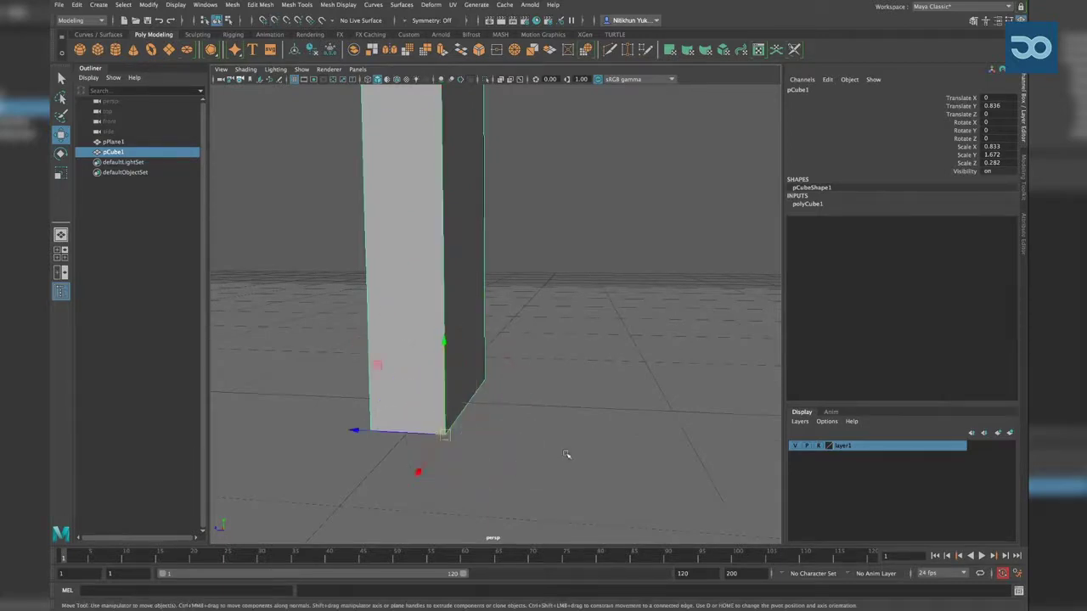
left_click_drag(565, 456, 452, 393, "alt")
key("e")
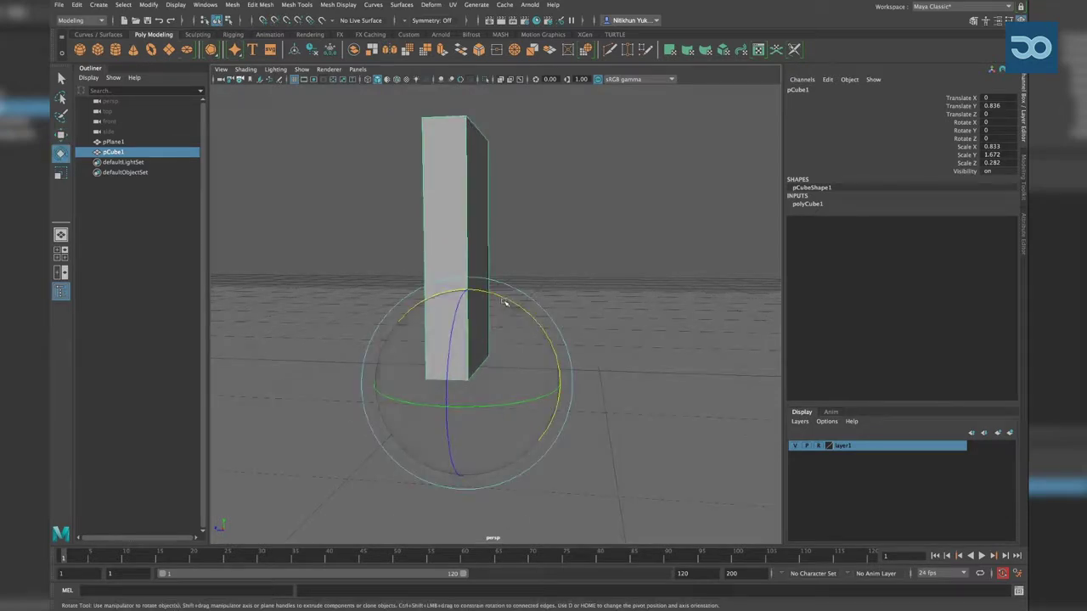
mouse_move(510, 303)
left_mouse_down()
mouse_move(597, 396)
mouse_move(637, 382)
mouse_move(412, 369)
mouse_move(423, 343)
mouse_move(204, 343)
left_mouse_up()
key("ctrl+z")
Slide the domino along Z and make a first duplicate spaced beside it
key("w")
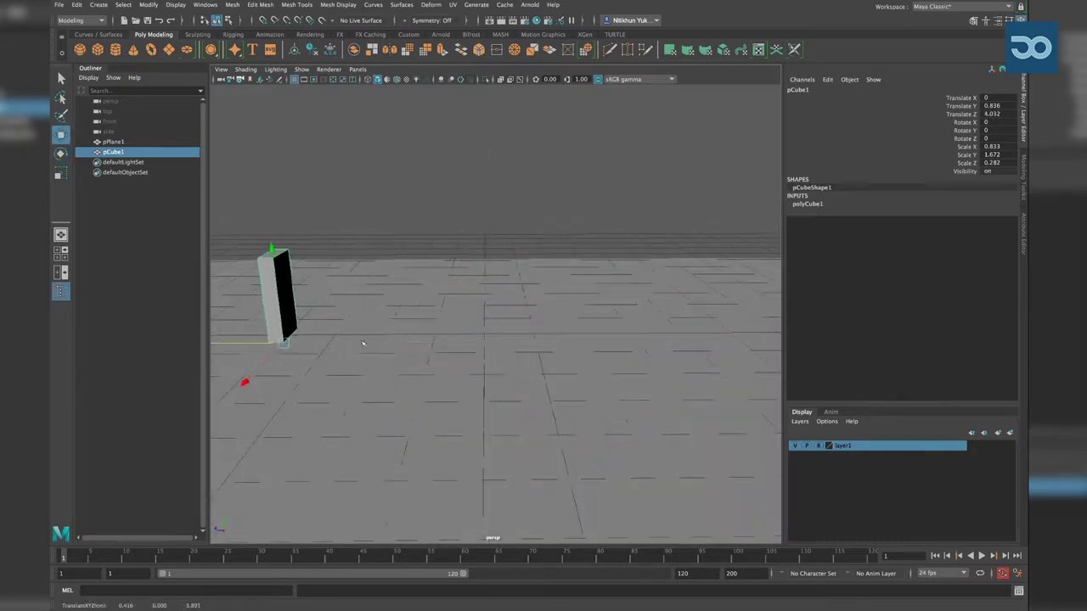
mouse_move(407, 341)
left_mouse_down("alt")
mouse_move(416, 345)
mouse_move(299, 335)
mouse_move(363, 368)
left_mouse_up("alt")
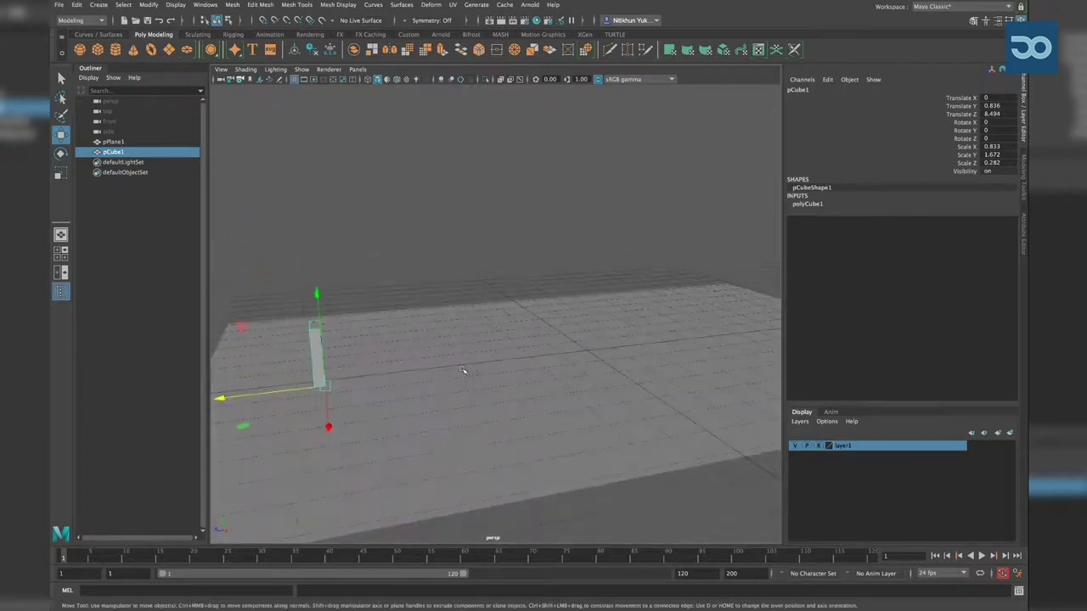
mouse_move(280, 383)
left_mouse_down()
mouse_move(257, 384)
mouse_move(368, 371)
left_mouse_up()
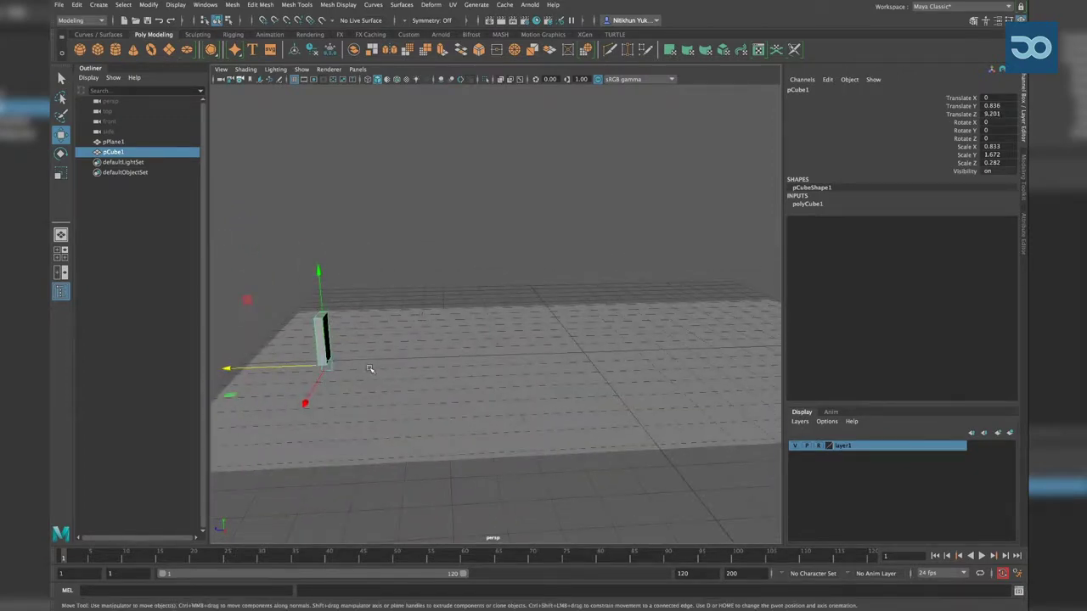
key("ctrl+d")
left_click_drag(255, 366, 281, 367)
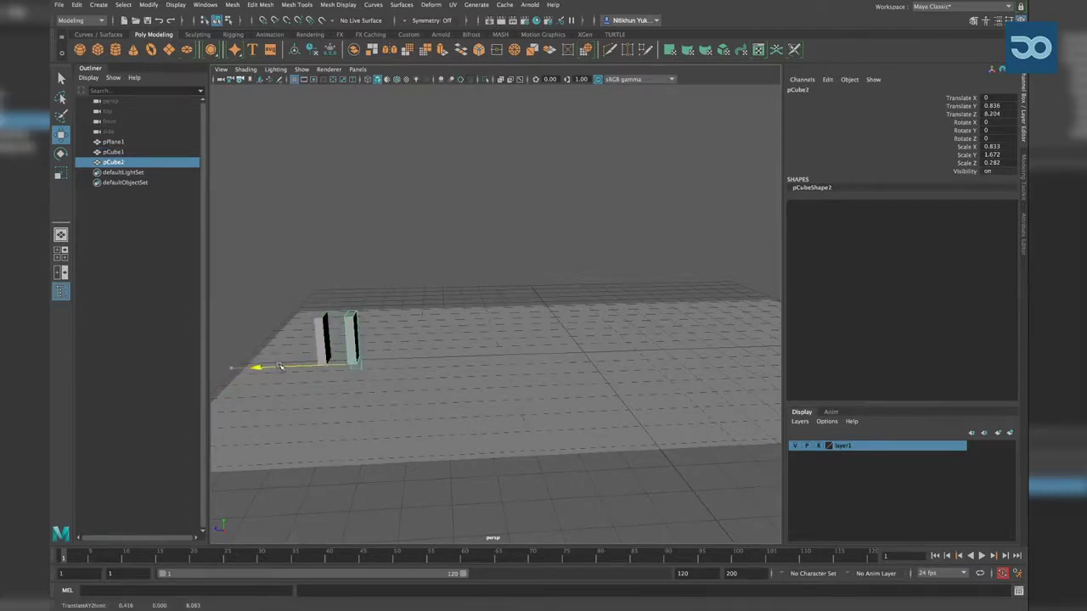
Repeat Shift+D duplicates and Z nudges until pCube1–pCube12 stand in a row
key("shift+d")
key("shift+d")
key("shift+d")
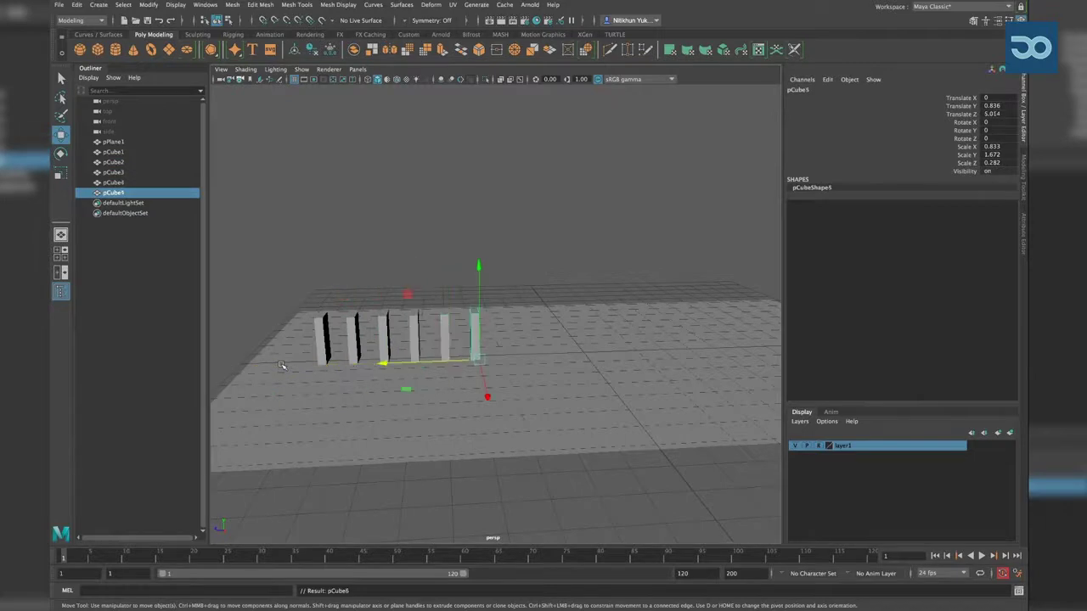
key("shift+d")
key("ctrl+d")
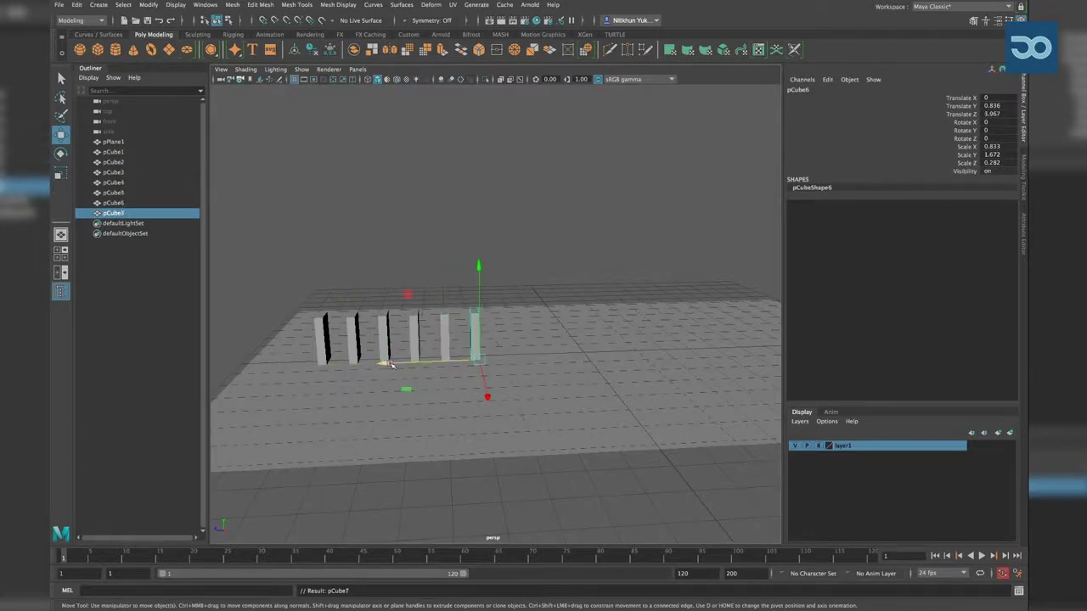
left_click_drag(383, 363, 436, 364)
key("shift+d")
key("shift+d")
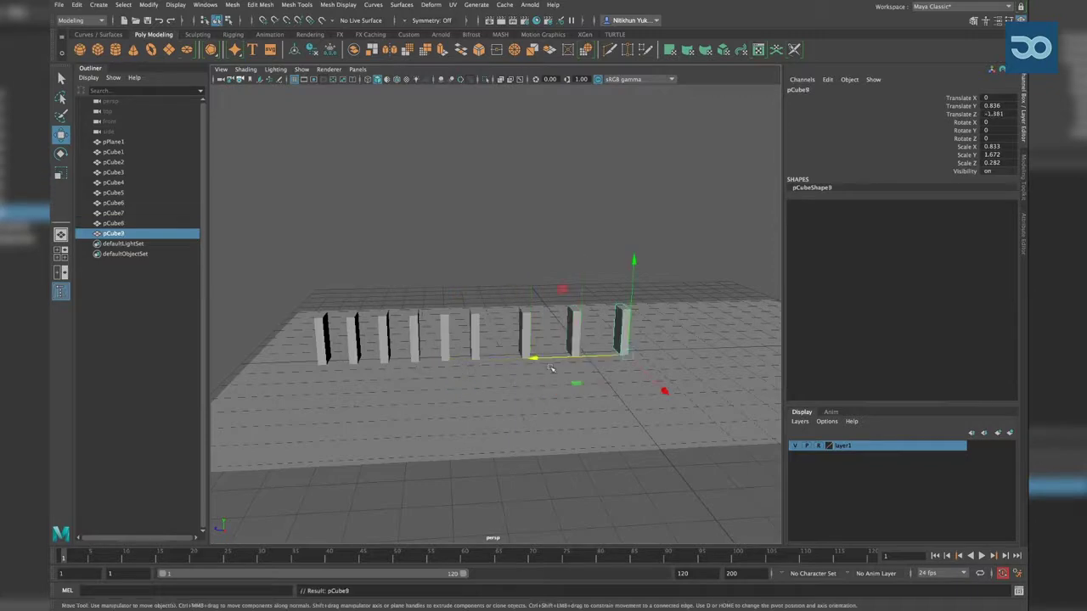
mouse_move(537, 361)
left_mouse_down()
mouse_move(524, 359)
mouse_move(544, 357)
left_mouse_up()
key("shift+d")
key("shift+d")
key("shift+d")
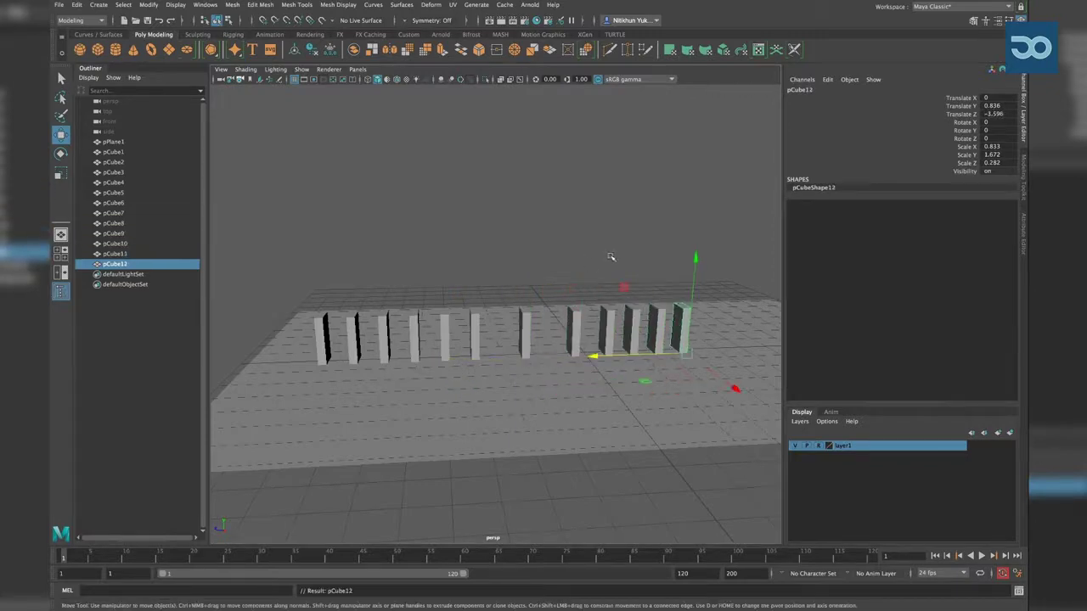
left_click(610, 256)
mouse_move(606, 260)
left_mouse_down("alt")
mouse_move(476, 246)
mouse_move(468, 272)
mouse_move(453, 272)
left_mouse_up("alt")
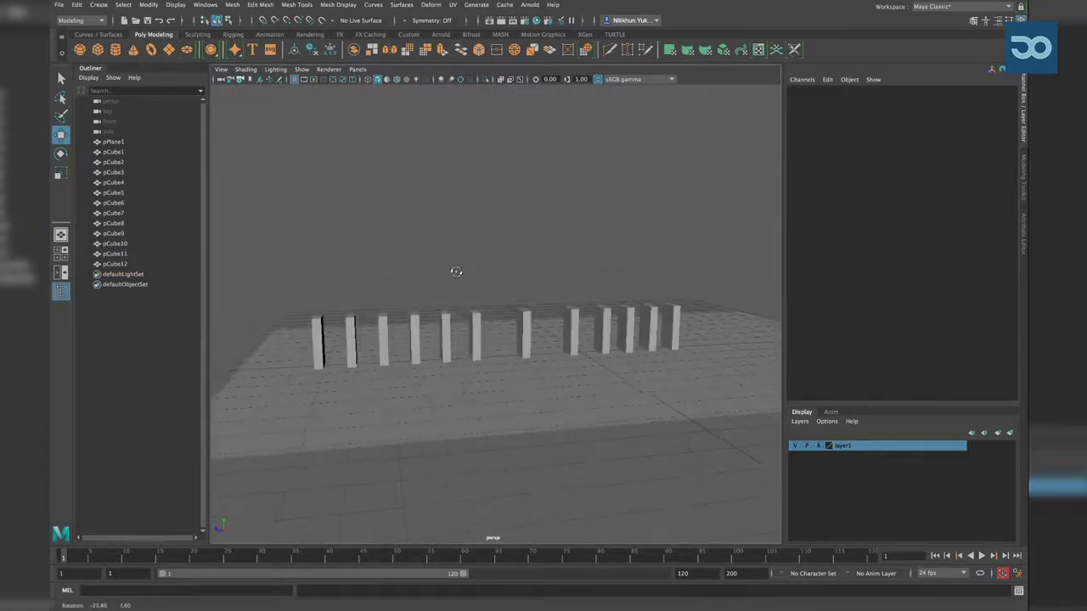
Turn on Wireframe on Shaded and marquee-select all twelve dominoes
left_click(396, 80)
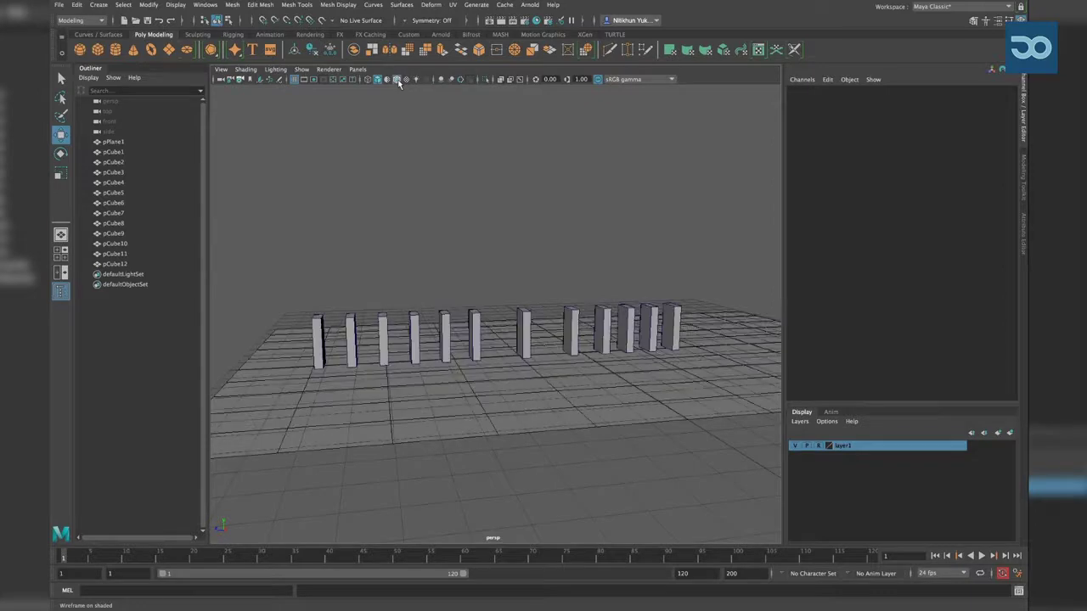
mouse_move(510, 199)
left_mouse_down("alt")
mouse_move(507, 226)
mouse_move(478, 226)
mouse_move(509, 226)
mouse_move(461, 241)
left_mouse_up("alt")
left_click_drag(340, 286, 699, 322)
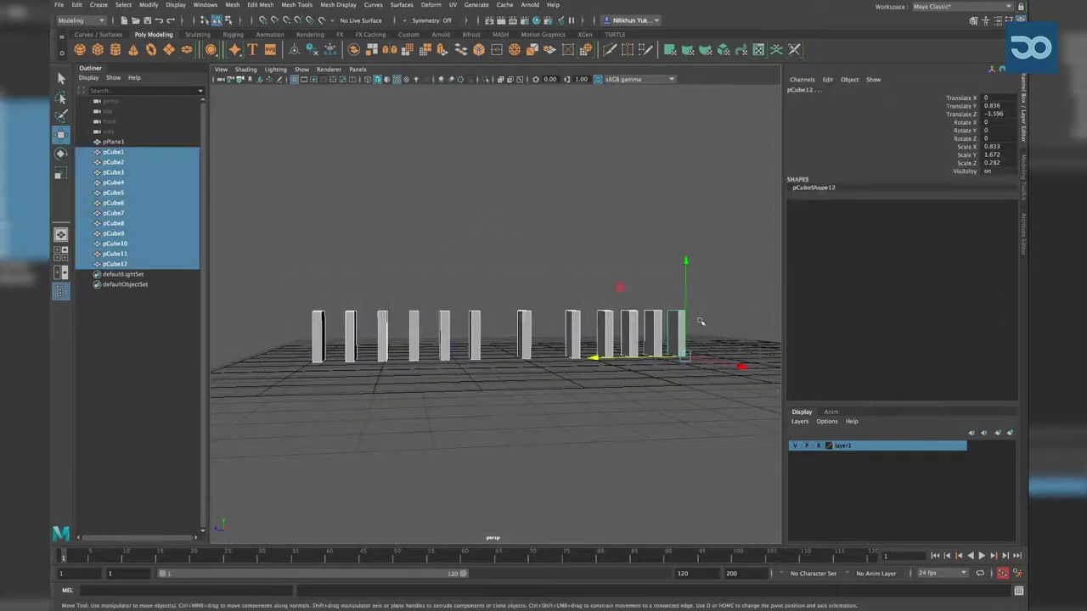
left_click_drag(301, 276, 772, 453)
left_click_drag(286, 263, 771, 453)
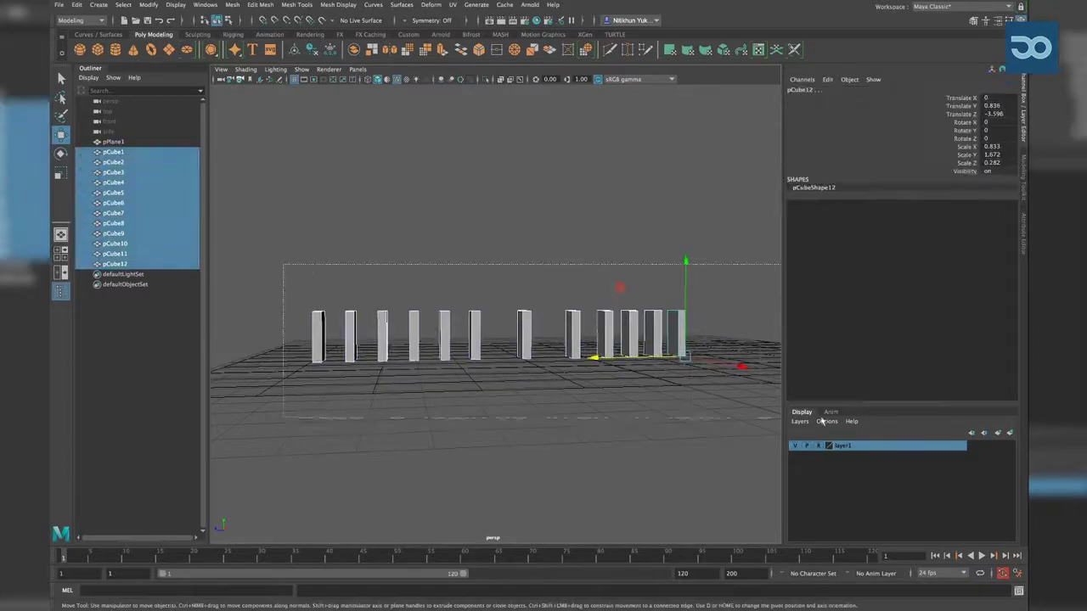
left_click_drag(611, 418, 636, 422, "alt")
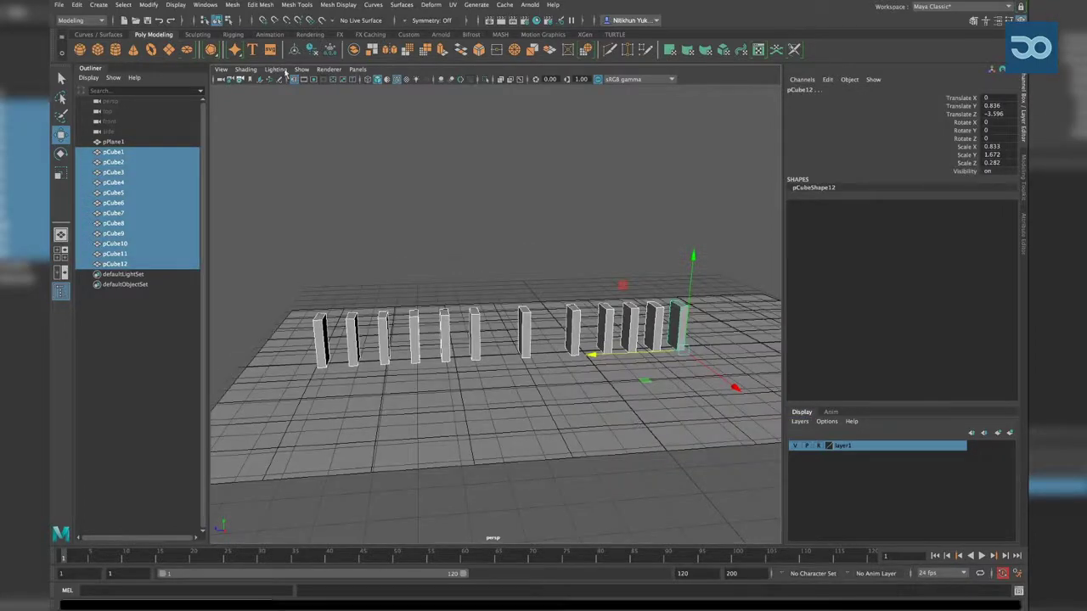
Freeze the dominoes' transformations and delete their history, then deselect them
left_click(148, 5)
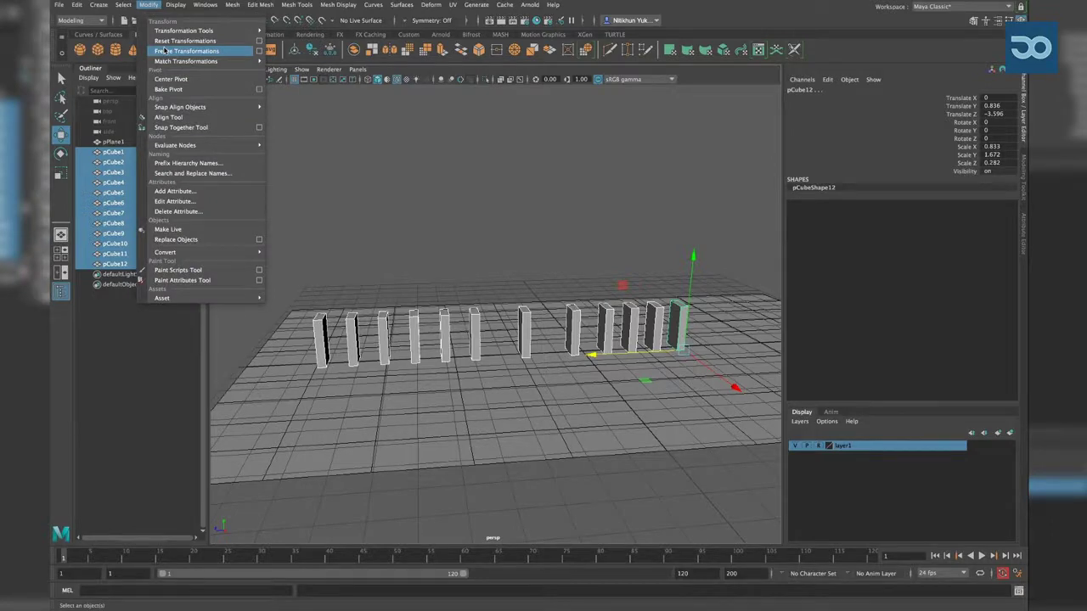
left_click(182, 51)
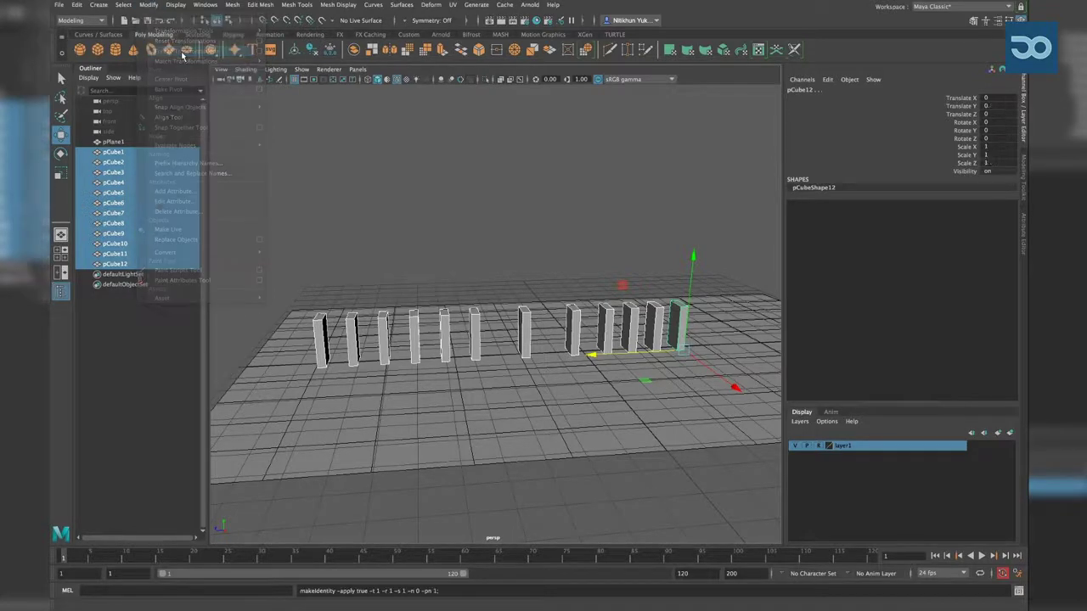
left_click(78, 5)
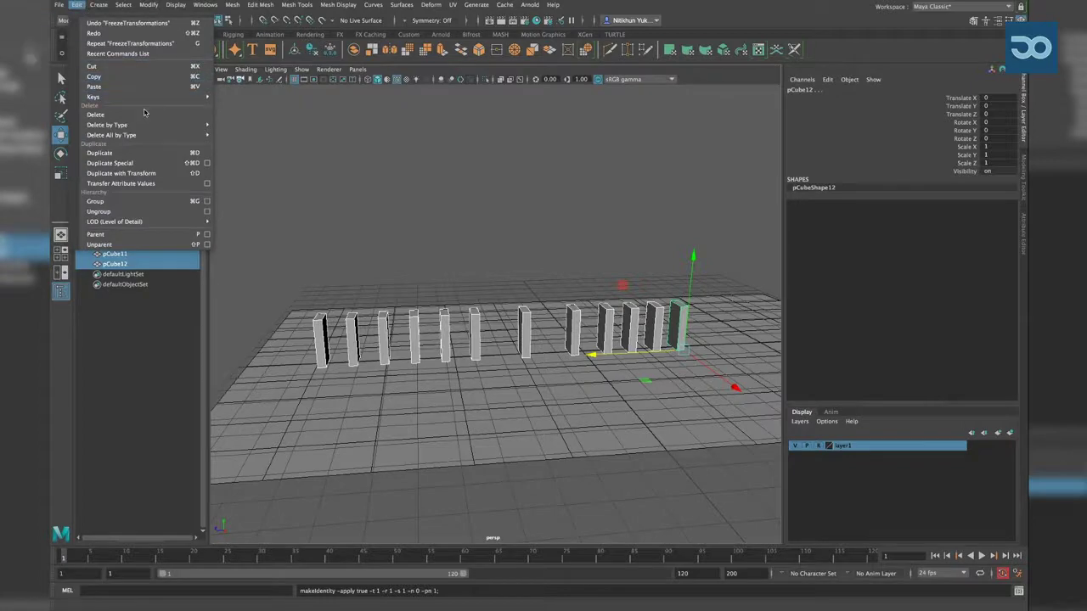
mouse_move(107, 125)
left_click(231, 137)
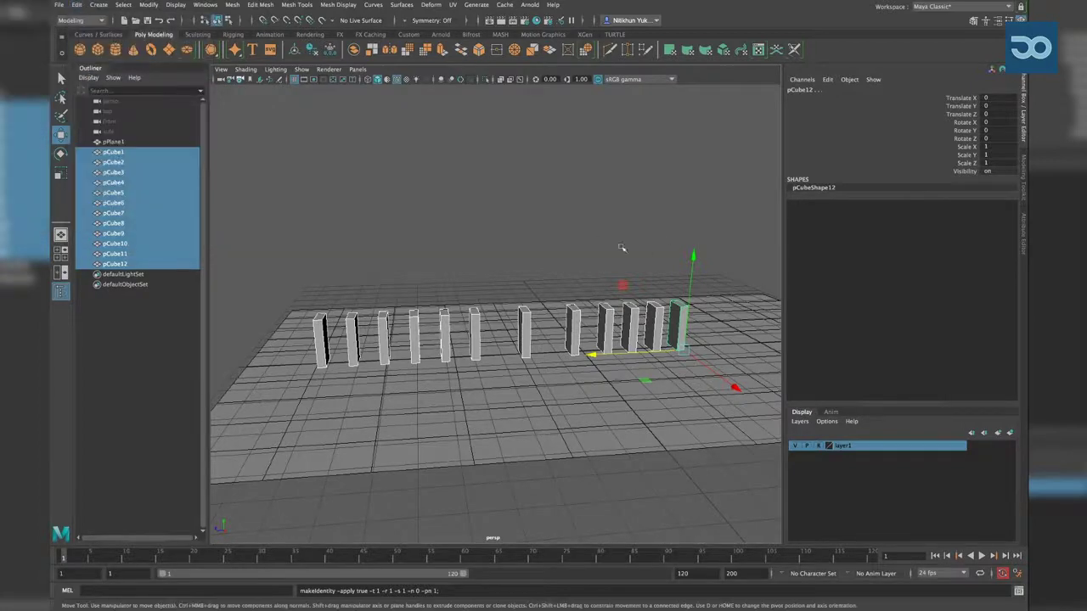
left_click(523, 255)
left_click_drag(546, 257, 538, 252, "alt")
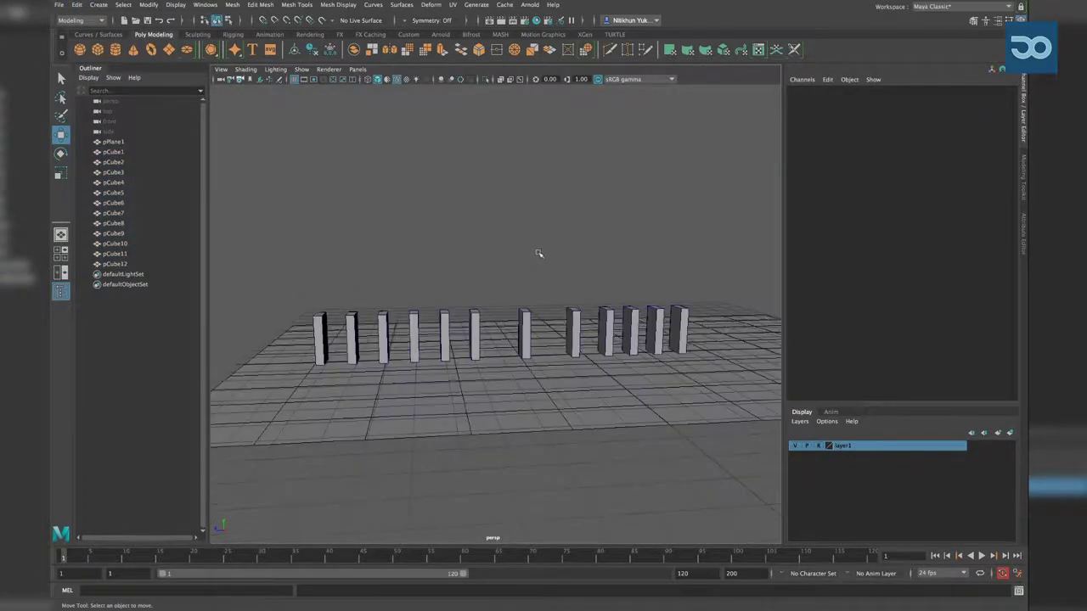
left_click(60, 252)
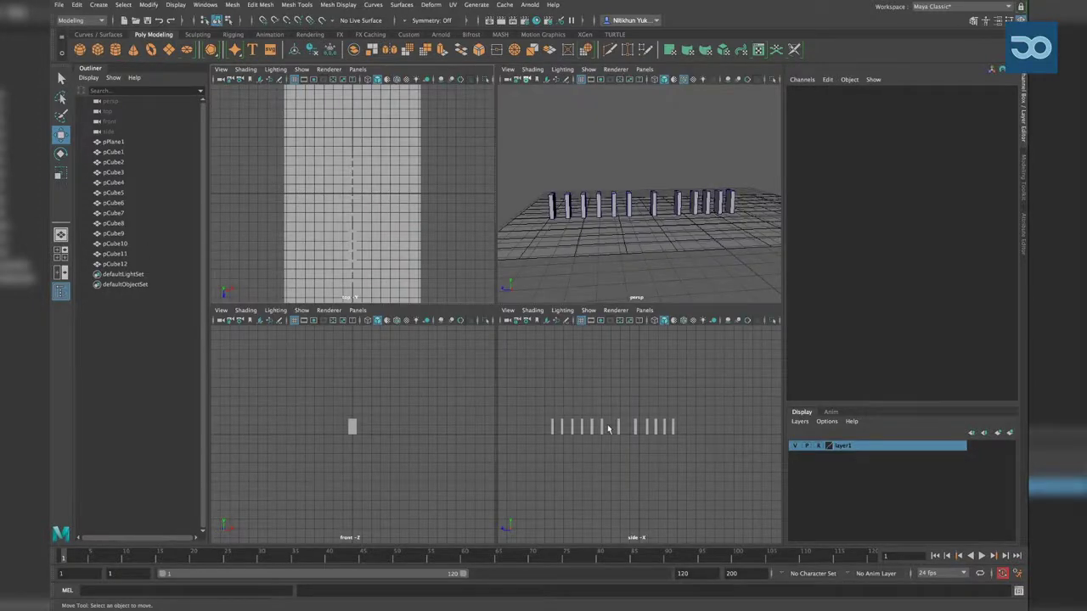
Maximize the side view, zoom onto the dominoes, then return to four views and pick pCube1
key("space")
right_click_drag(417, 363, 662, 381, "alt")
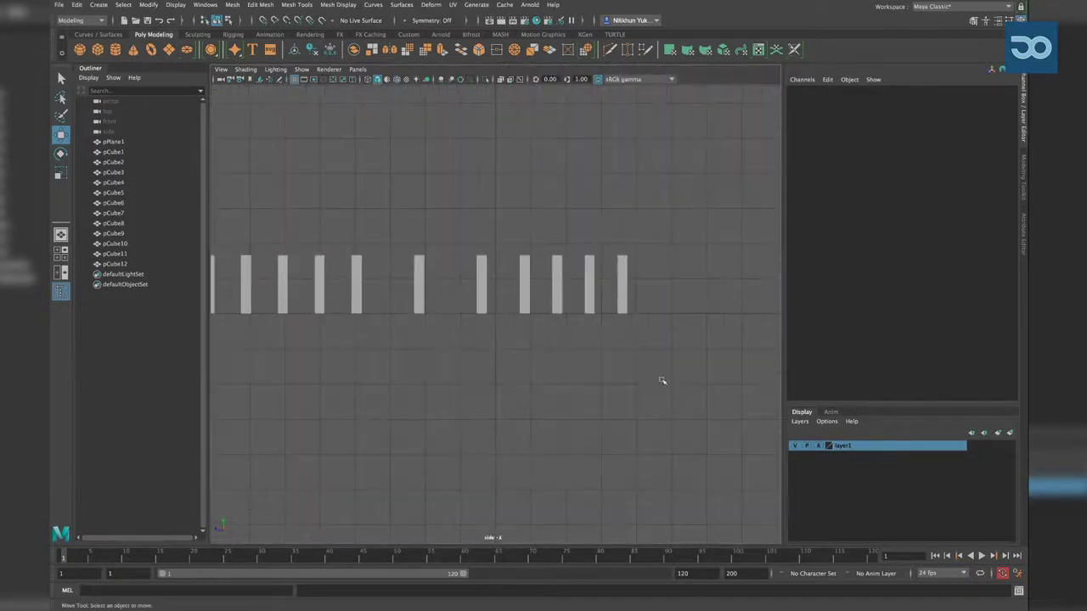
left_click_drag(322, 260, 766, 315)
key("w")
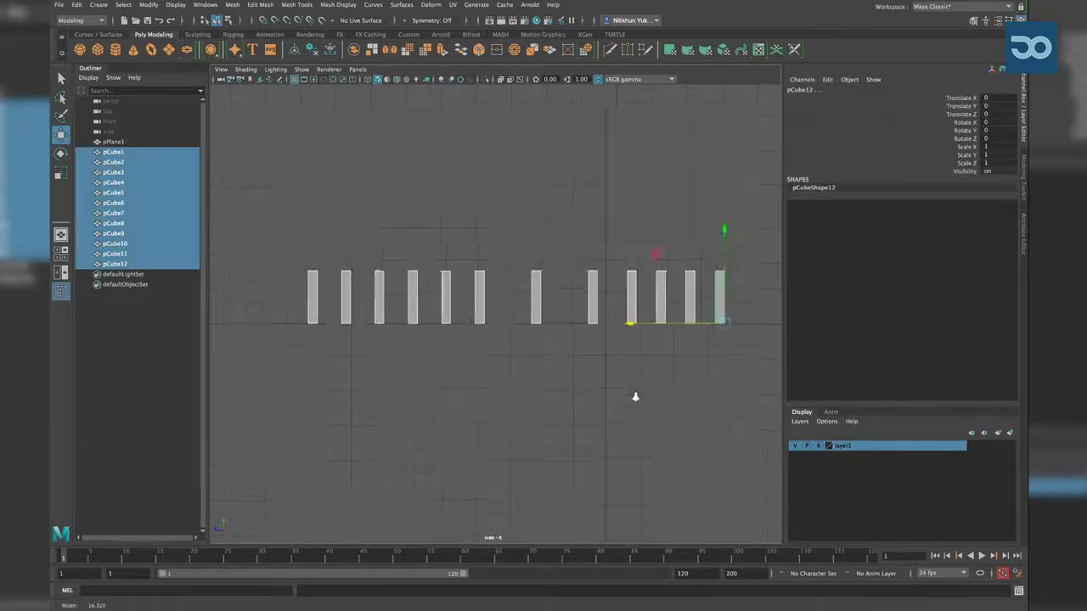
right_click_drag(636, 395, 561, 380, "alt")
key("space")
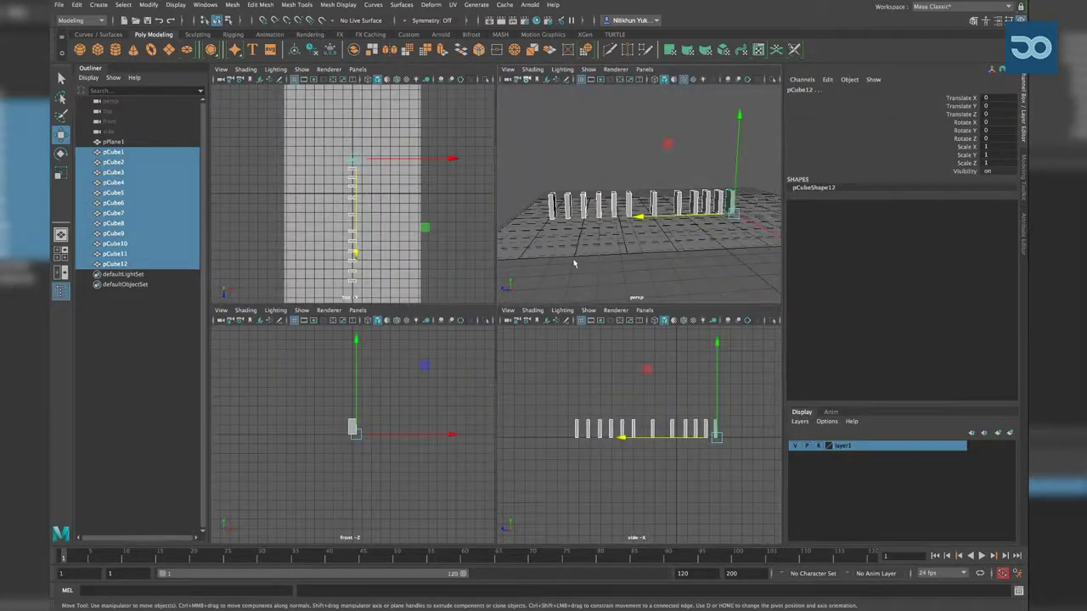
left_click(596, 273)
left_click(551, 205)
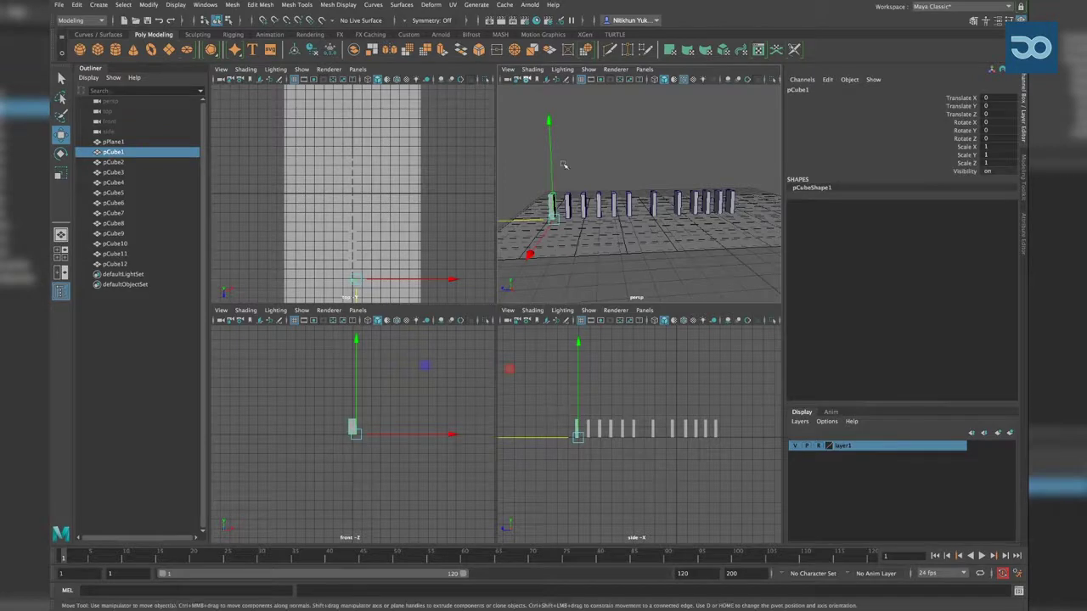
Fill the workspace with the side view framed on the twelve-domino row, with pCube1 selected
key("space")
right_click_drag(461, 364, 648, 379, "alt")
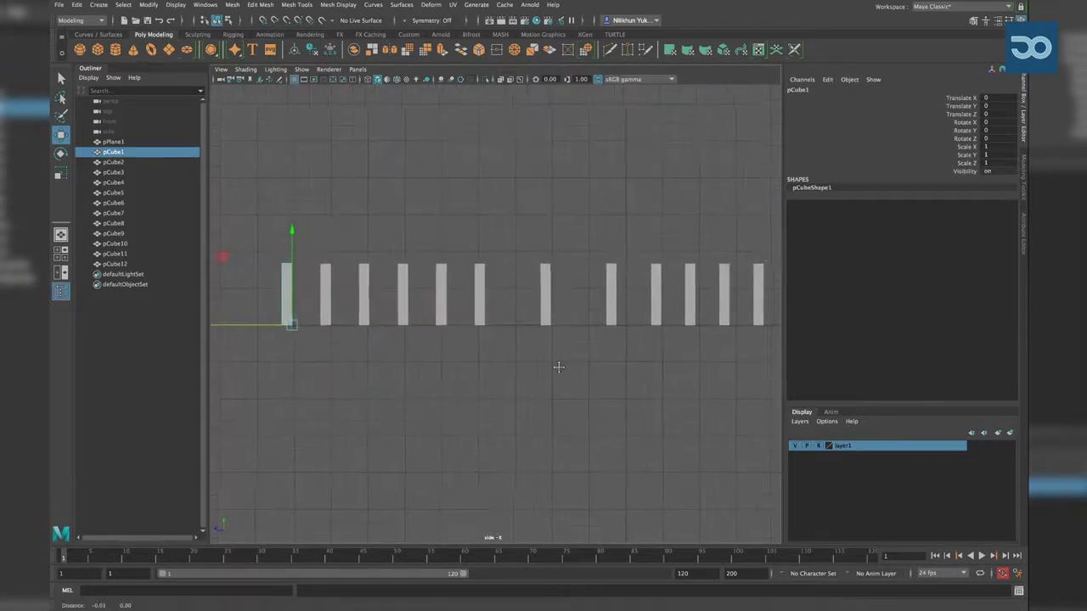
mouse_move(548, 357)
middle_mouse_down("alt")
mouse_move(600, 347)
mouse_move(569, 348)
middle_mouse_up("alt")
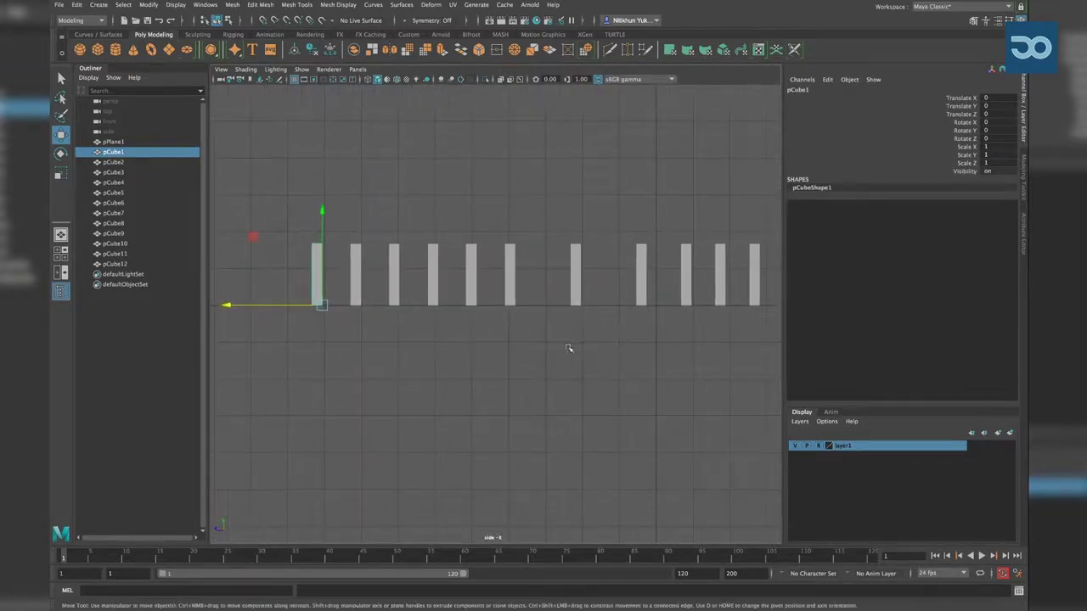
left_click_drag(308, 247, 771, 273)
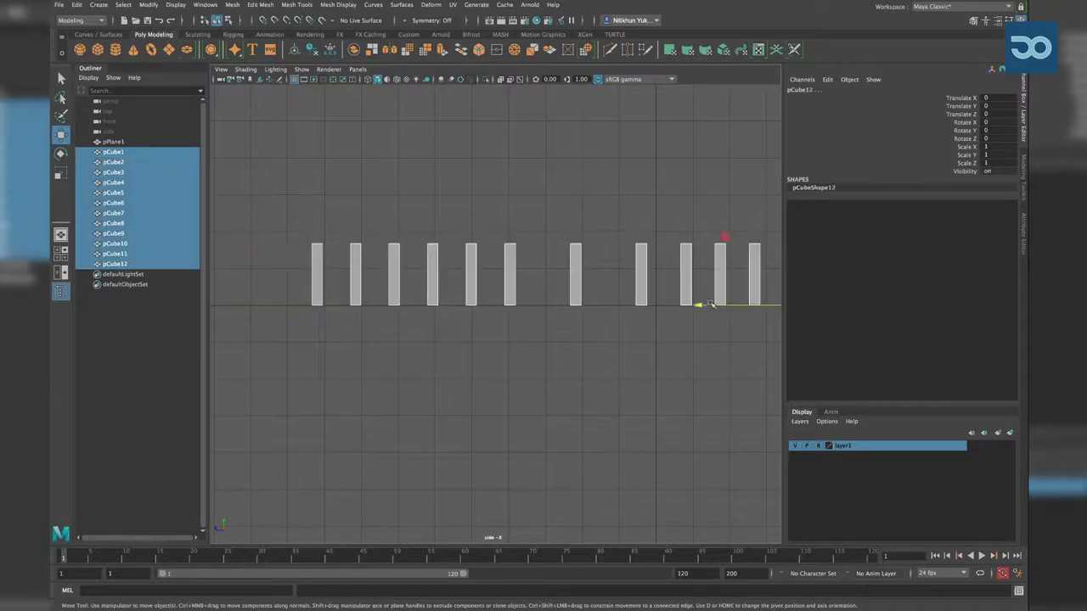
left_click(624, 295)
left_click_drag(563, 266, 580, 305)
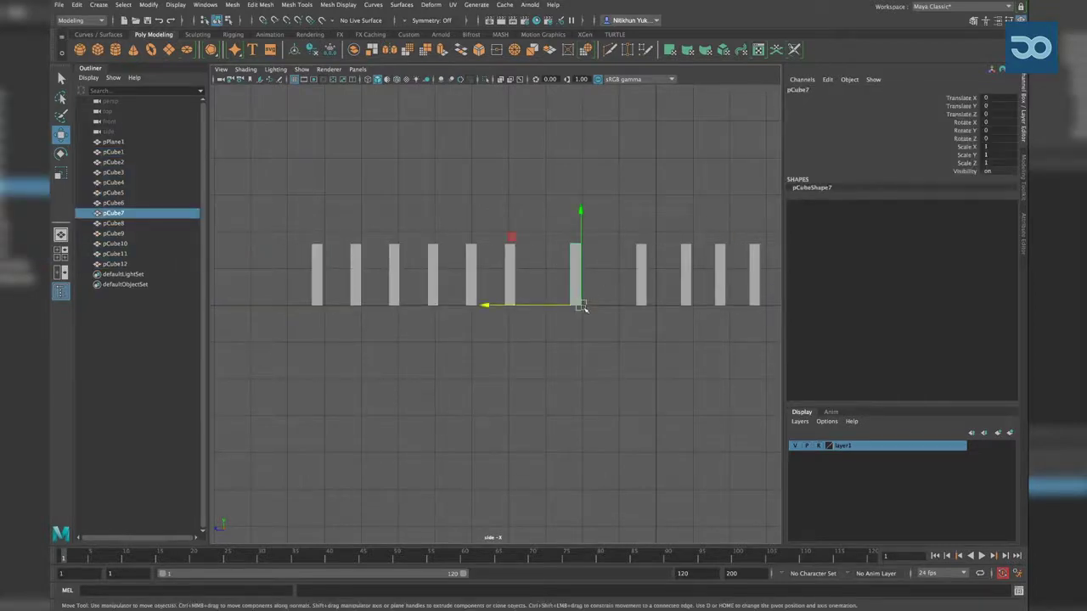
left_click_drag(302, 266, 340, 285)
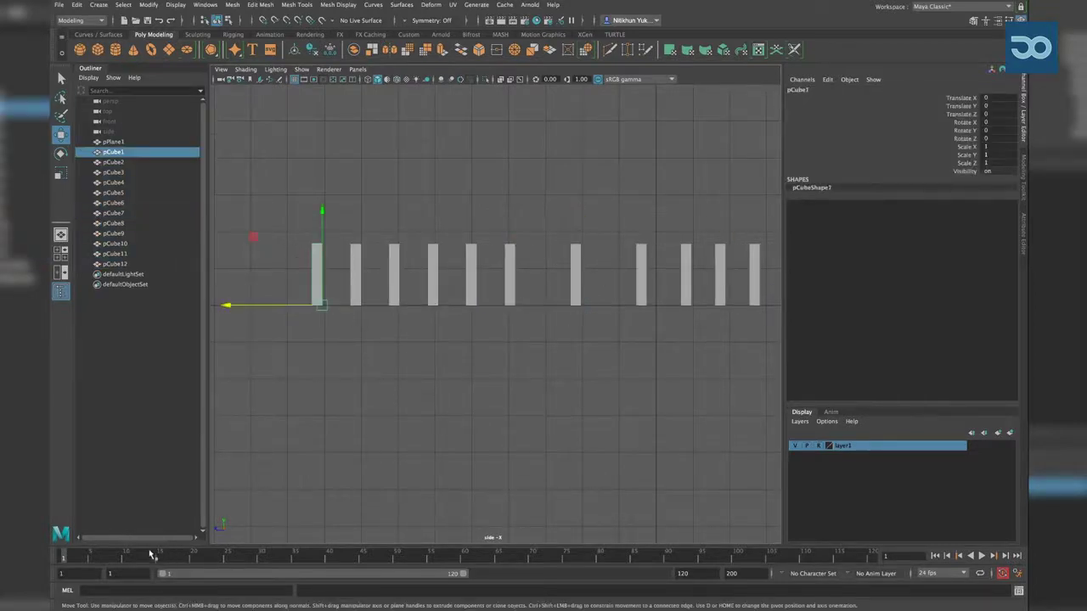
Set Working Units Time to 25 fps in Preferences Settings and save the preferences
left_click(1002, 573)
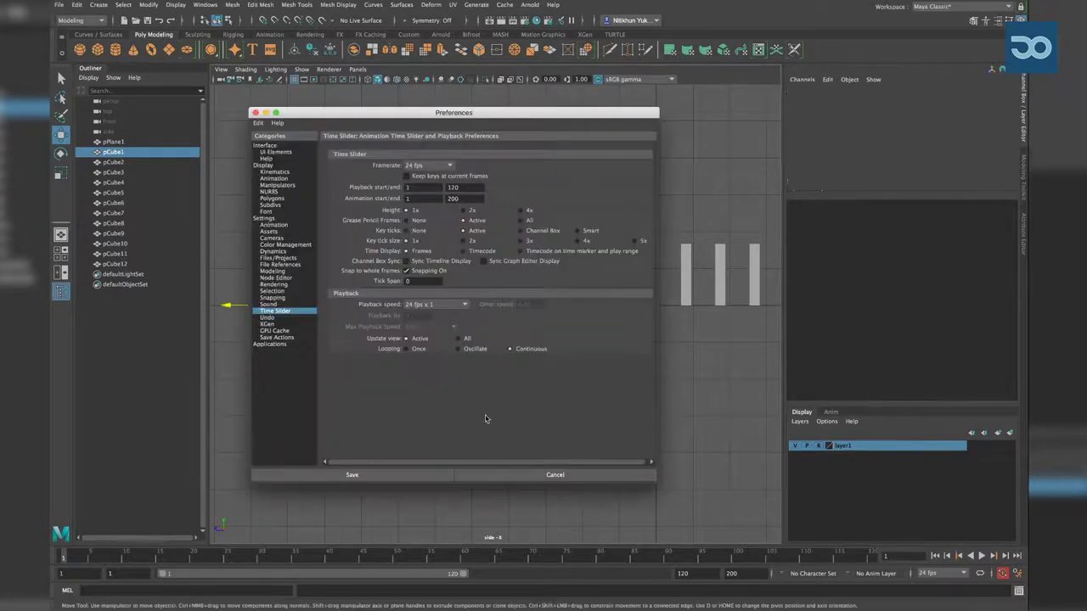
left_click(281, 220)
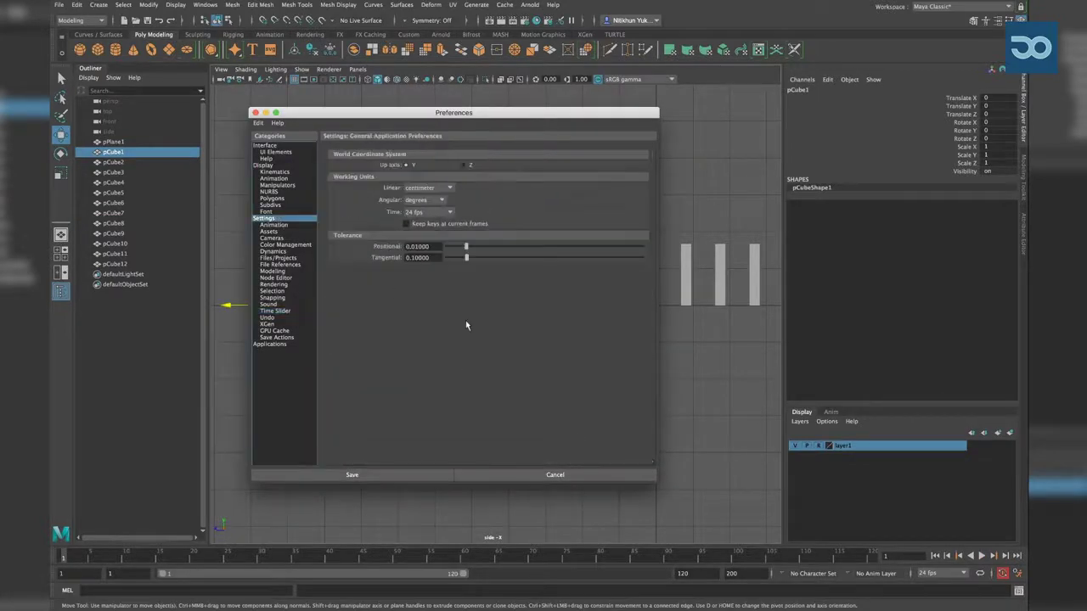
left_click(427, 213)
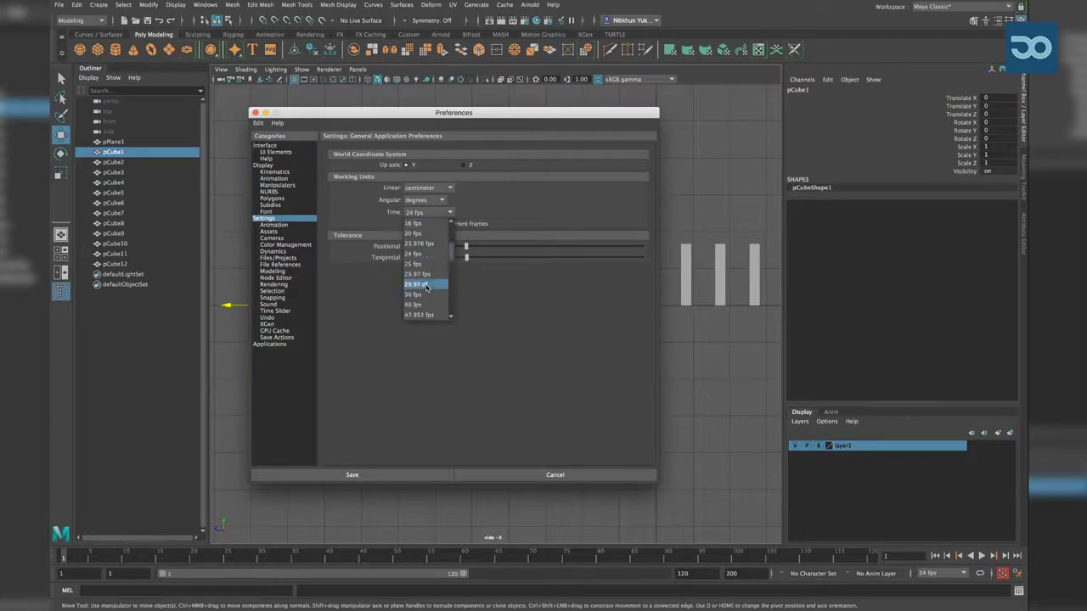
left_click(416, 265)
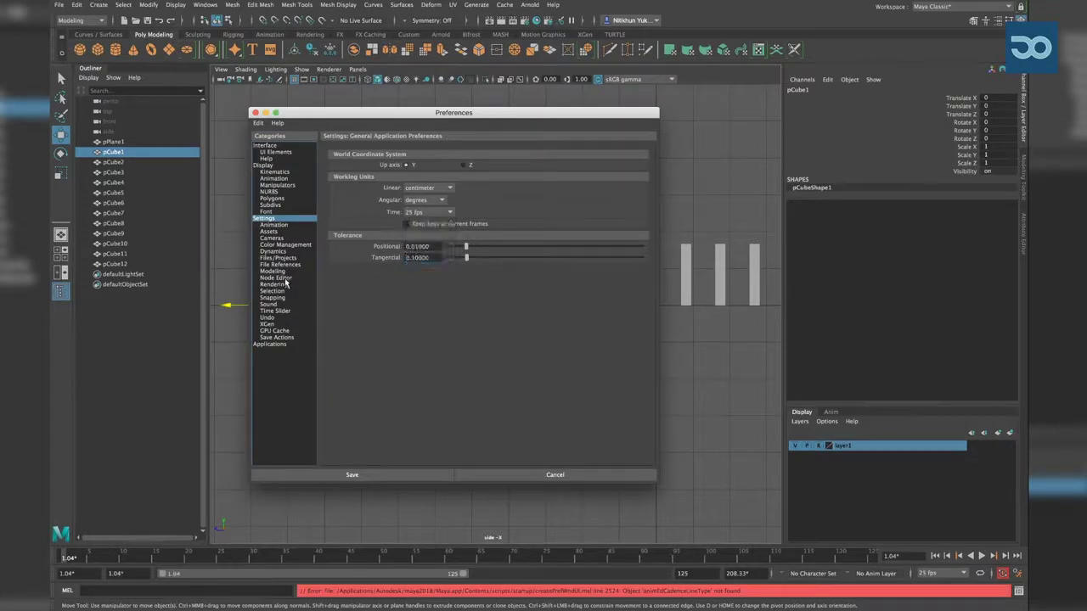
left_click(284, 311)
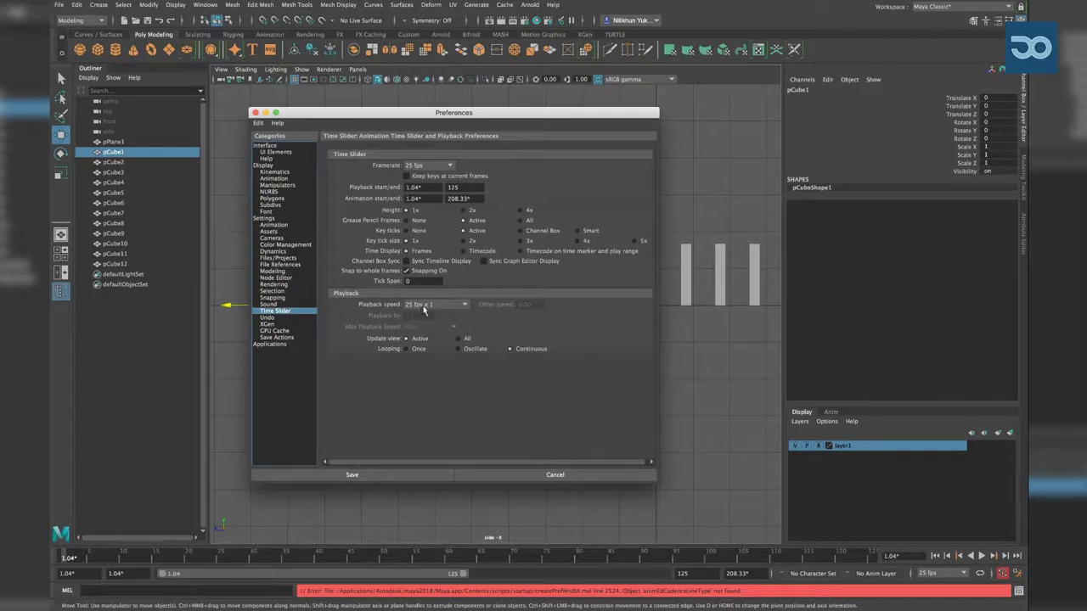
left_click(398, 474)
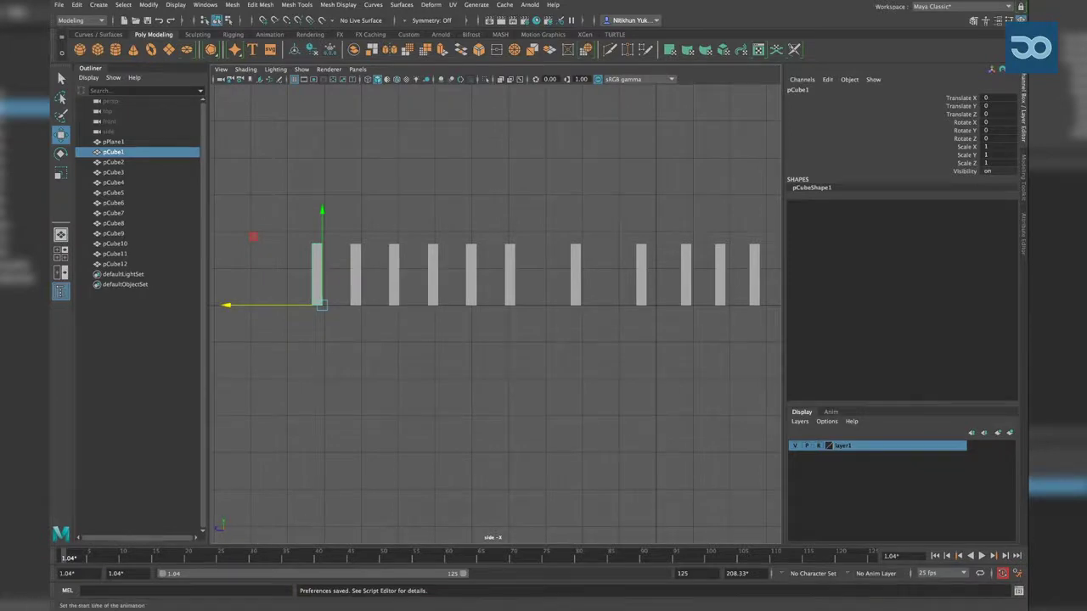
Set the animation range to frames 1 through 200 and preview playback
double_click(56, 573)
type("1")
double_click(737, 573)
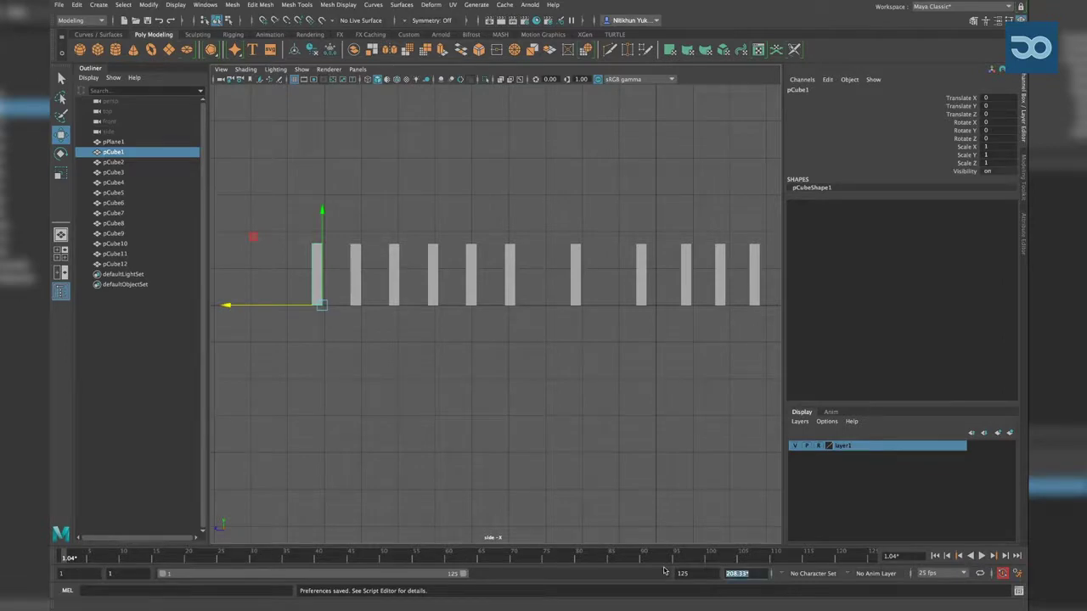
type("200")
key("Return")
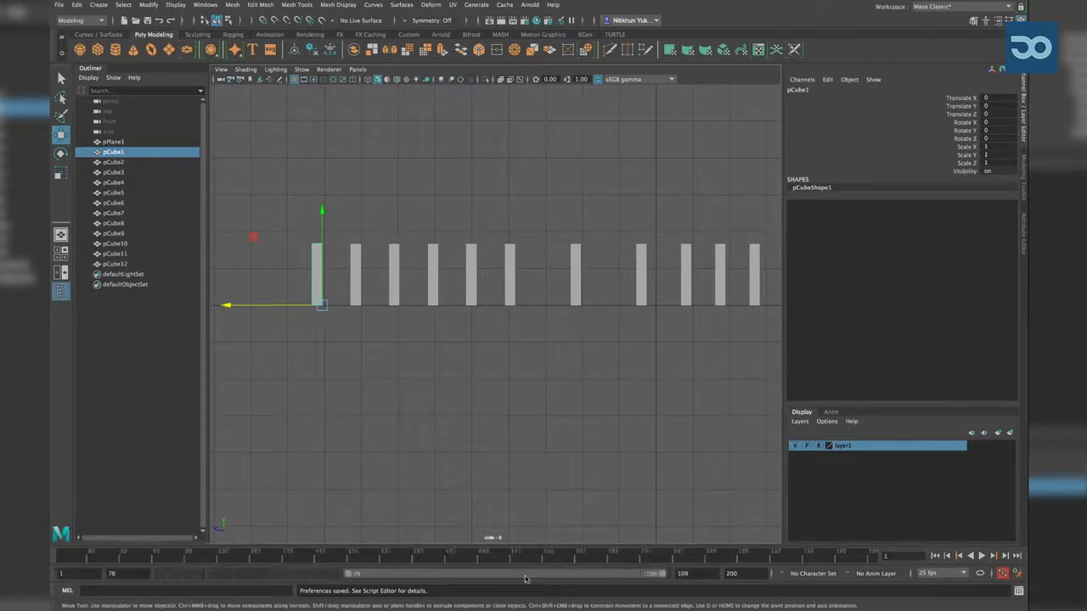
key("alt+v")
key("alt+v")
Reframe the side view on the first six dominoes with pCube1 selected
scroll(444, 408, "down", 3)
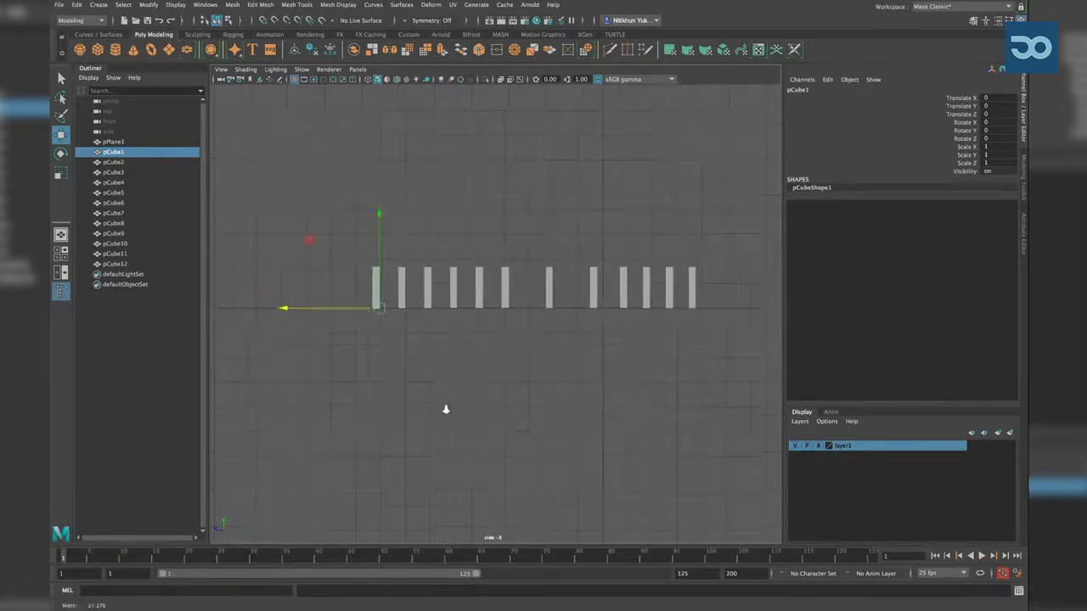
scroll(403, 395, "up", 2)
scroll(423, 380, "up", 2)
mouse_move(273, 361)
middle_mouse_down("alt")
mouse_move(381, 376)
mouse_move(206, 400)
mouse_move(325, 402)
middle_mouse_up("alt")
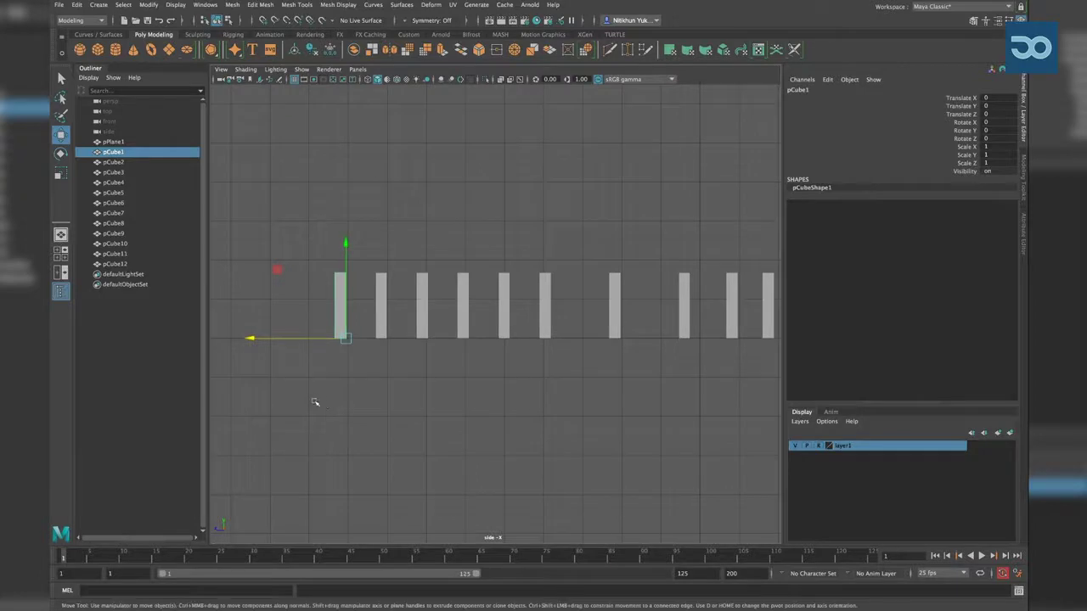
left_click(298, 257)
left_click(335, 278)
scroll(526, 382, "up", 2)
middle_click_drag(538, 388, 478, 376, "alt")
scroll(480, 382, "up", 2)
middle_click_drag(488, 413, 377, 258, "alt")
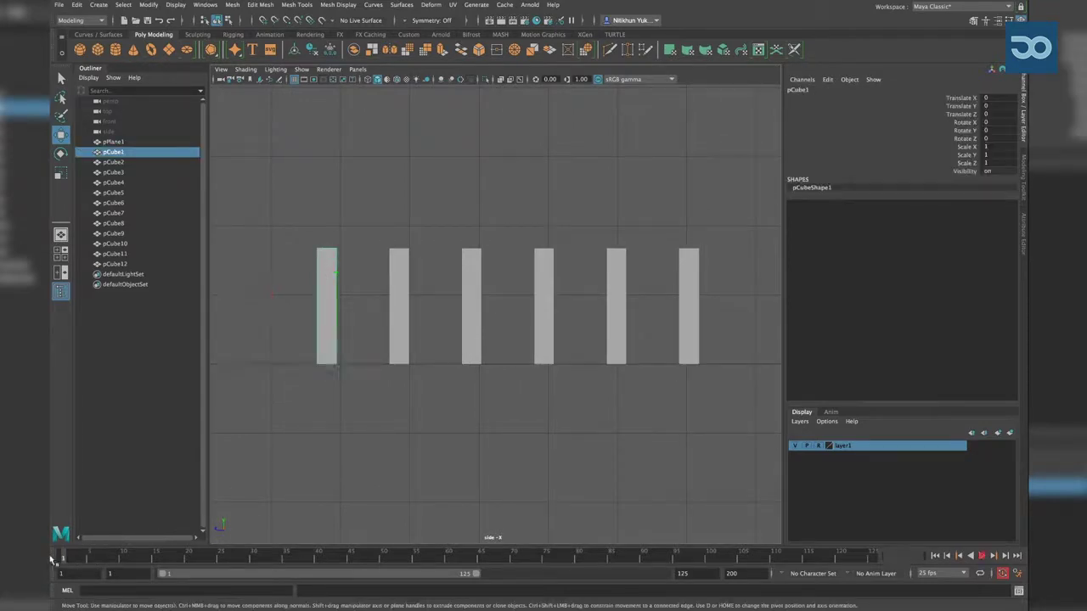
Key pCube1 upright at frame 1, then at frame 10 rotate it to X -27.187 against pCube2
key("s")
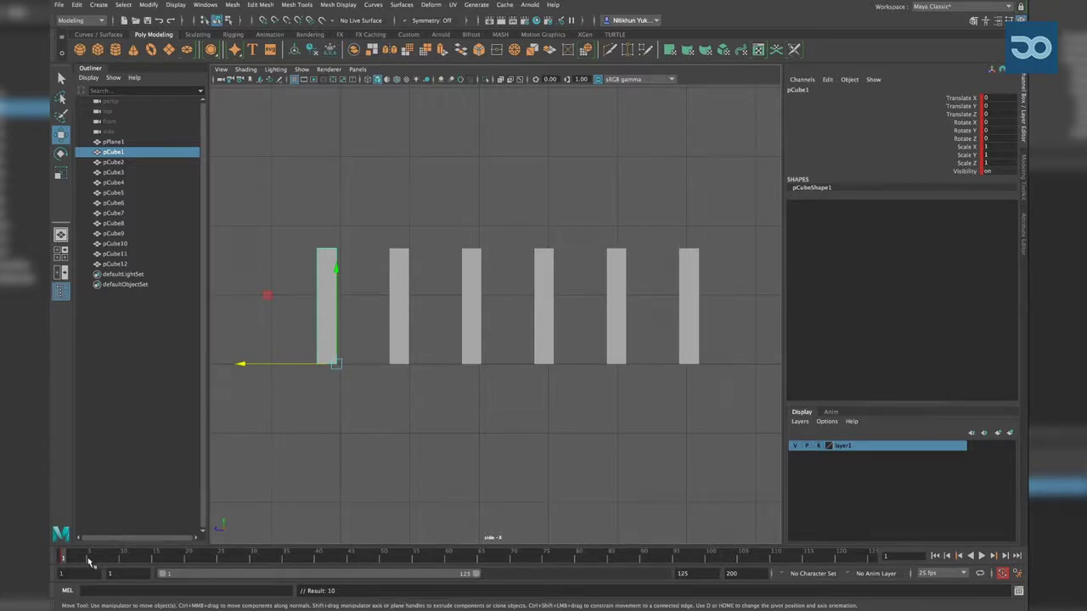
left_click_drag(90, 560, 123, 562)
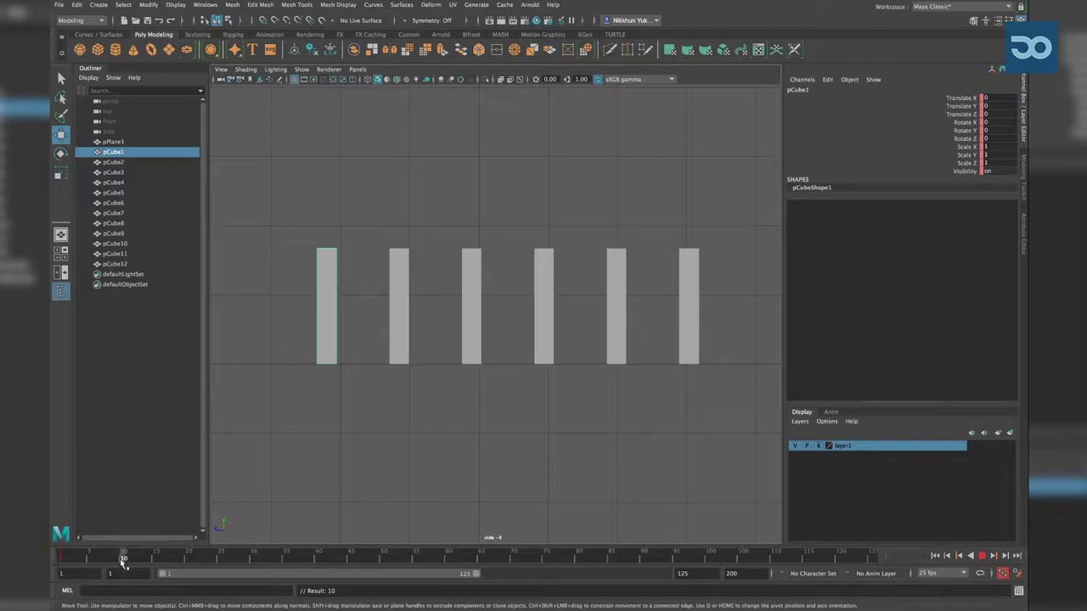
key("e")
left_click_drag(360, 275, 398, 296)
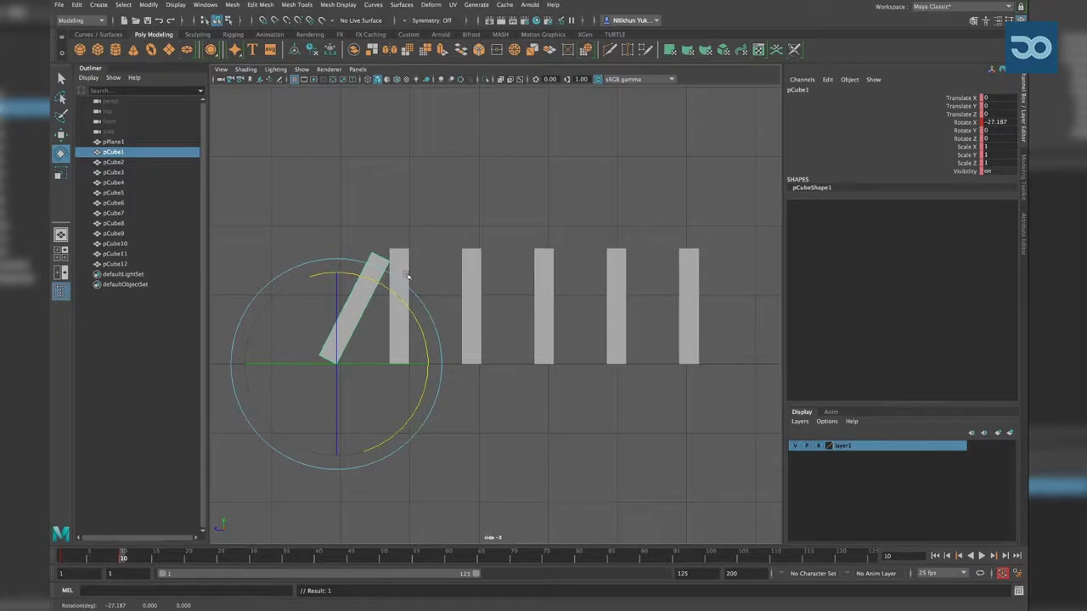
left_click(397, 253)
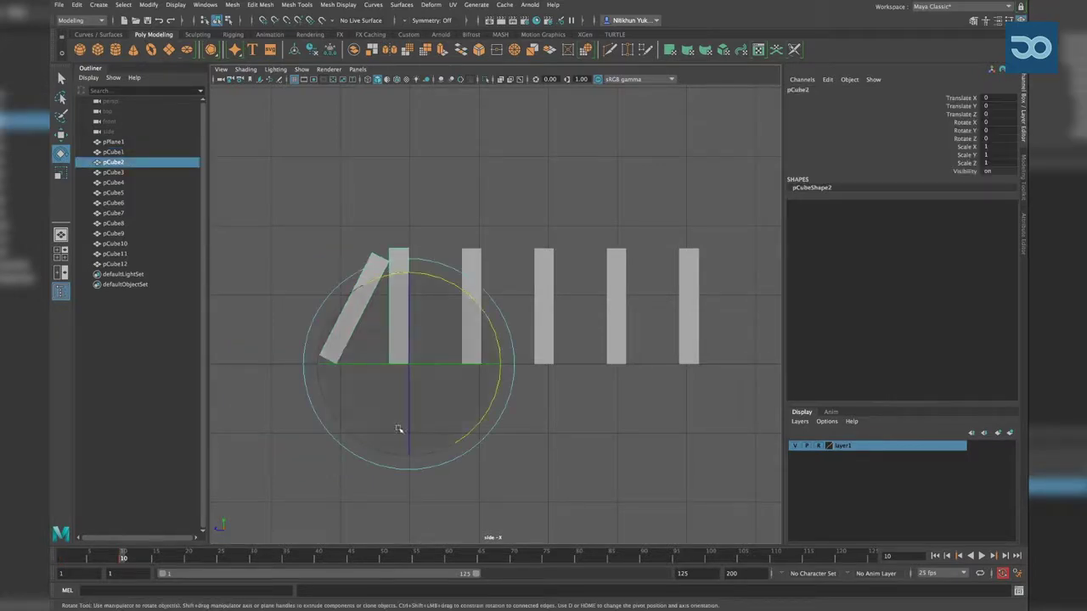
Key pCube2 upright at frame 10, then at frame 20 tilt it to X -27.389 onto pCube3
key("s")
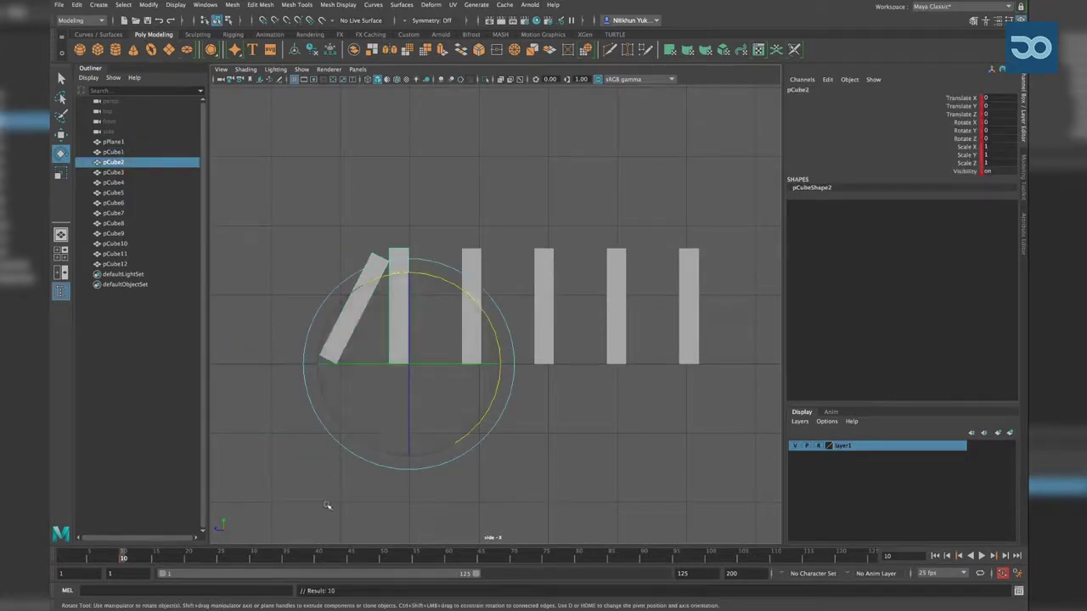
left_click_drag(143, 553, 63, 552)
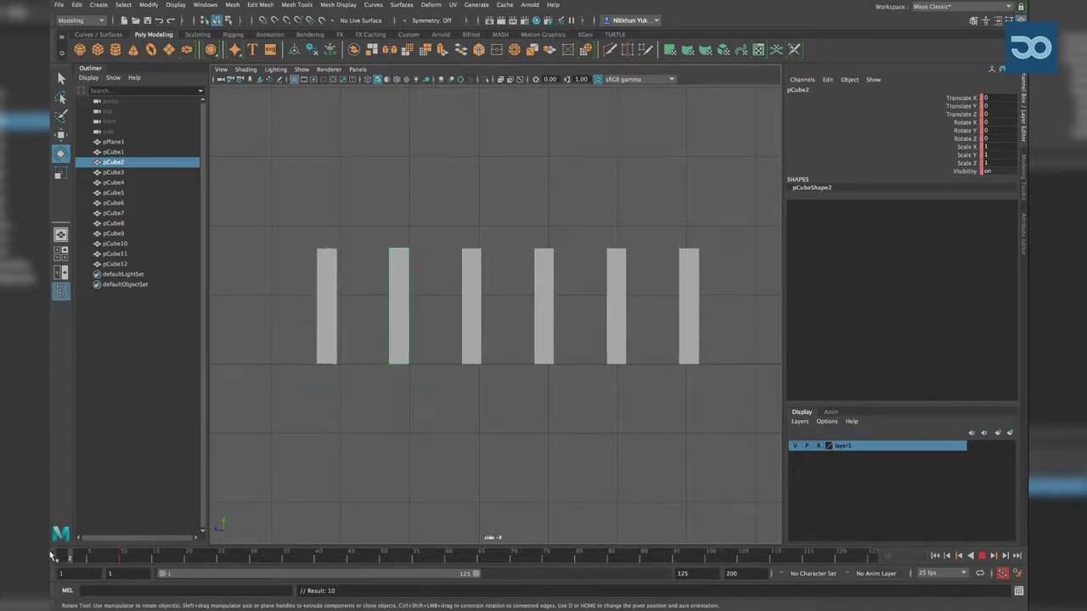
left_click(983, 555)
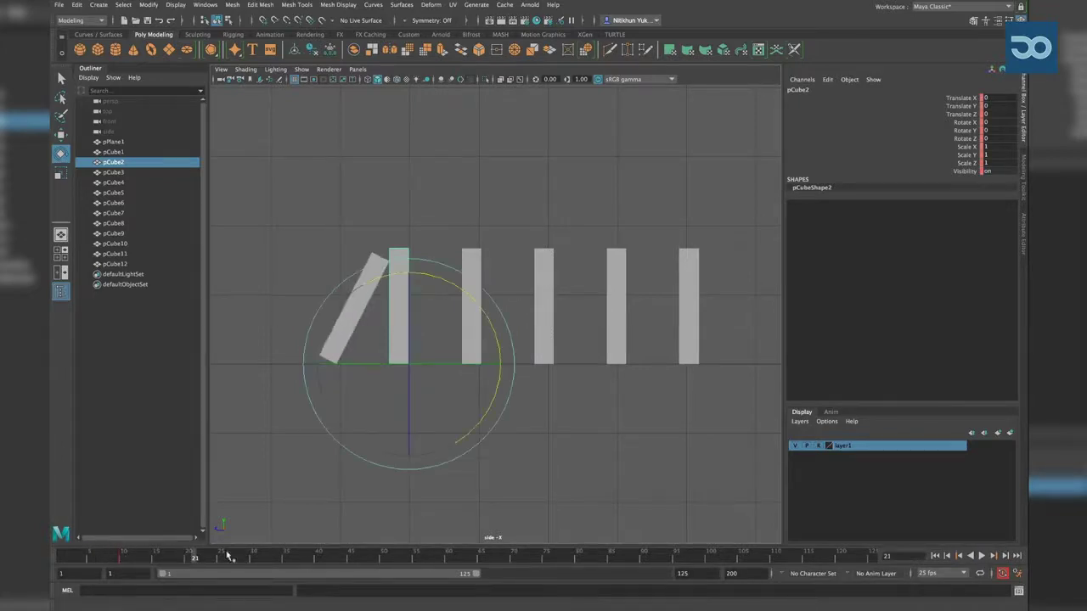
left_click_drag(56, 564, 123, 567)
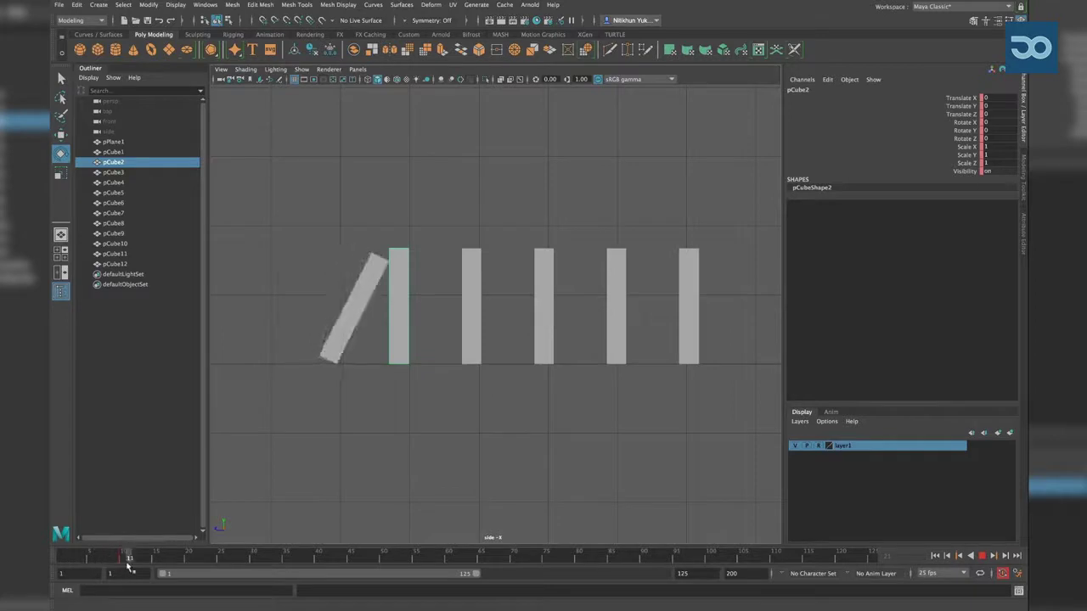
key("e")
left_click(303, 521)
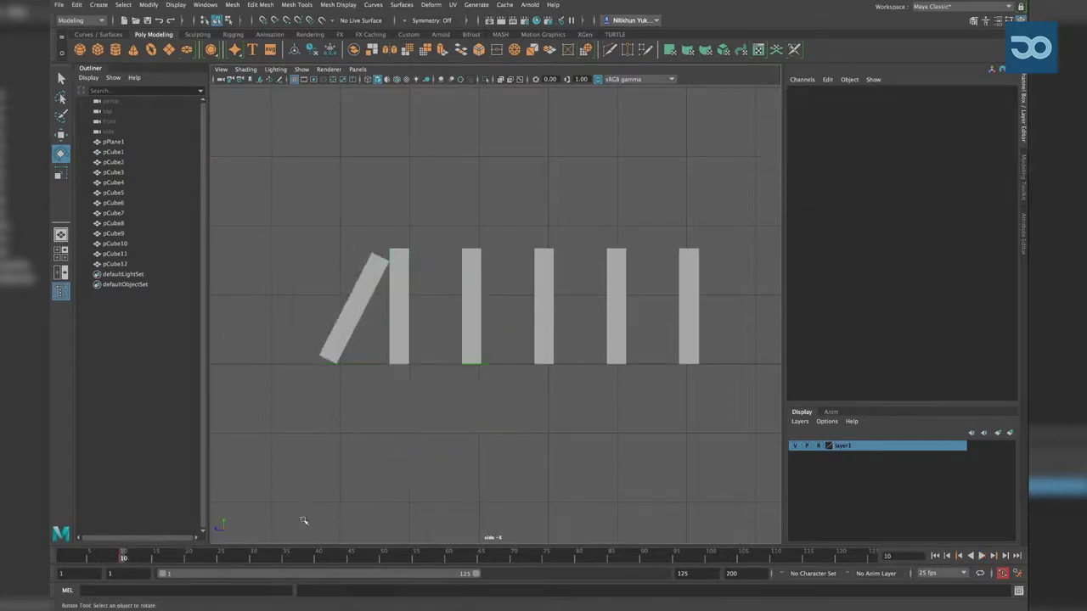
left_click(400, 300)
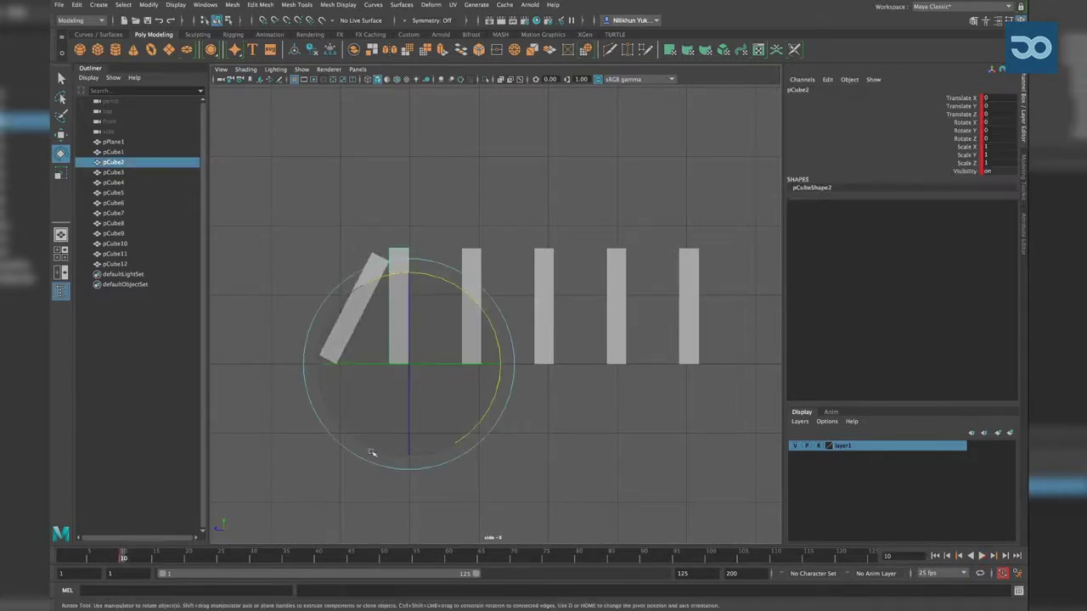
left_click(226, 303)
left_click(398, 289)
left_click_drag(123, 556, 188, 561)
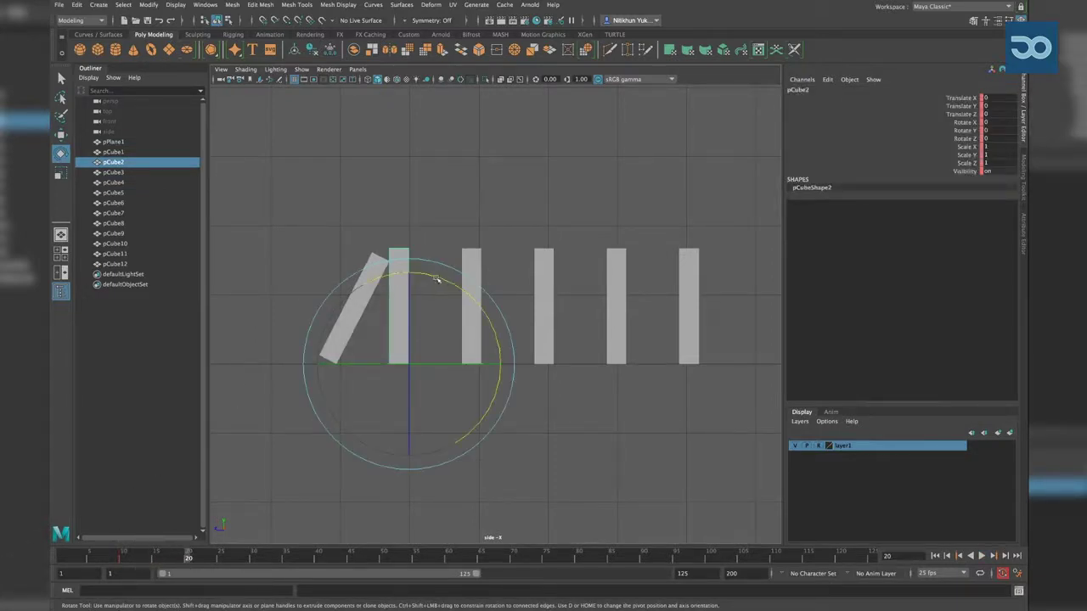
left_click_drag(437, 280, 477, 294)
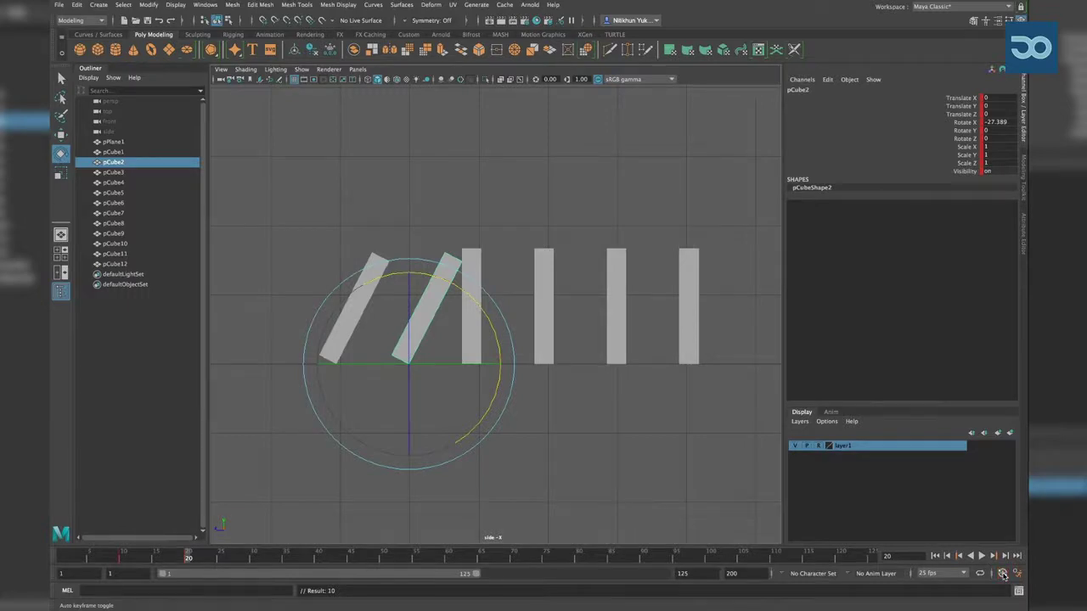
Tip pCube1 further and key the pose of pCube1–pCube3 at frame 20
left_click(569, 413)
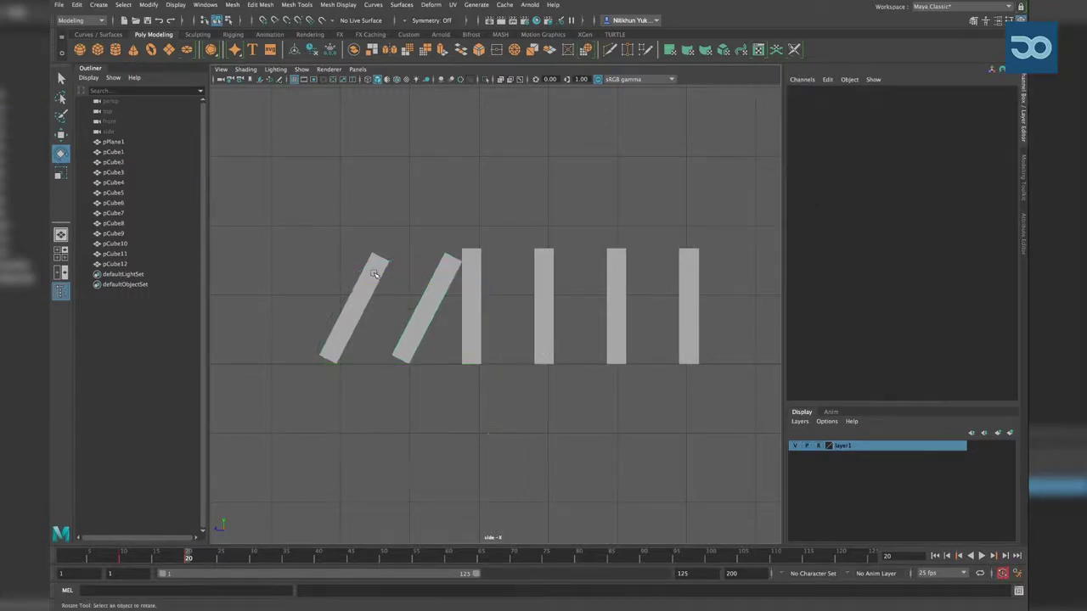
left_click(375, 280)
left_click_drag(379, 283, 415, 303)
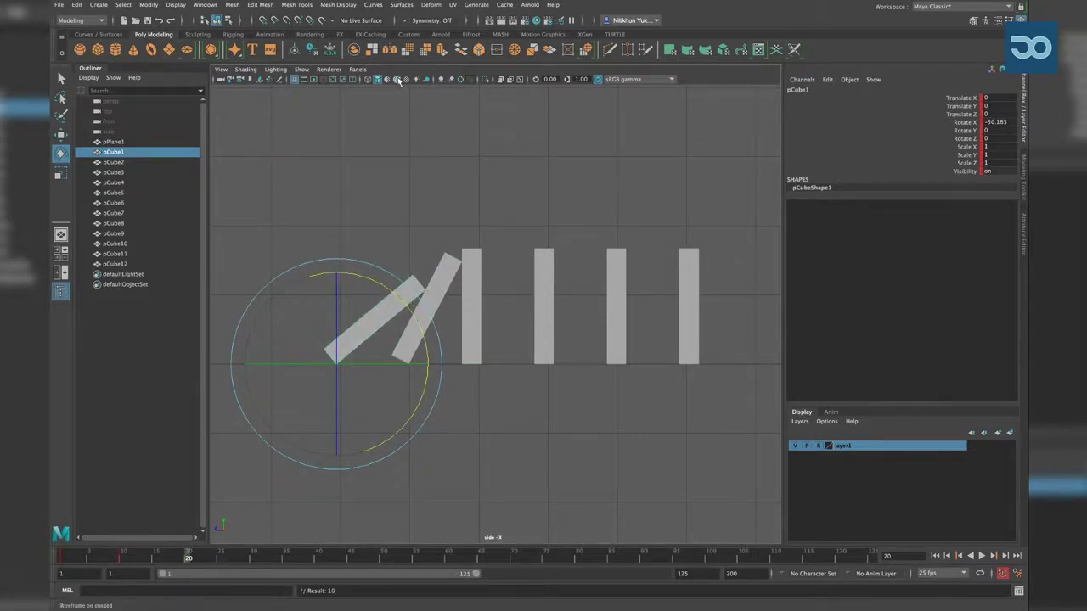
left_click(365, 267)
left_click_drag(433, 302, 431, 247)
left_click(424, 250)
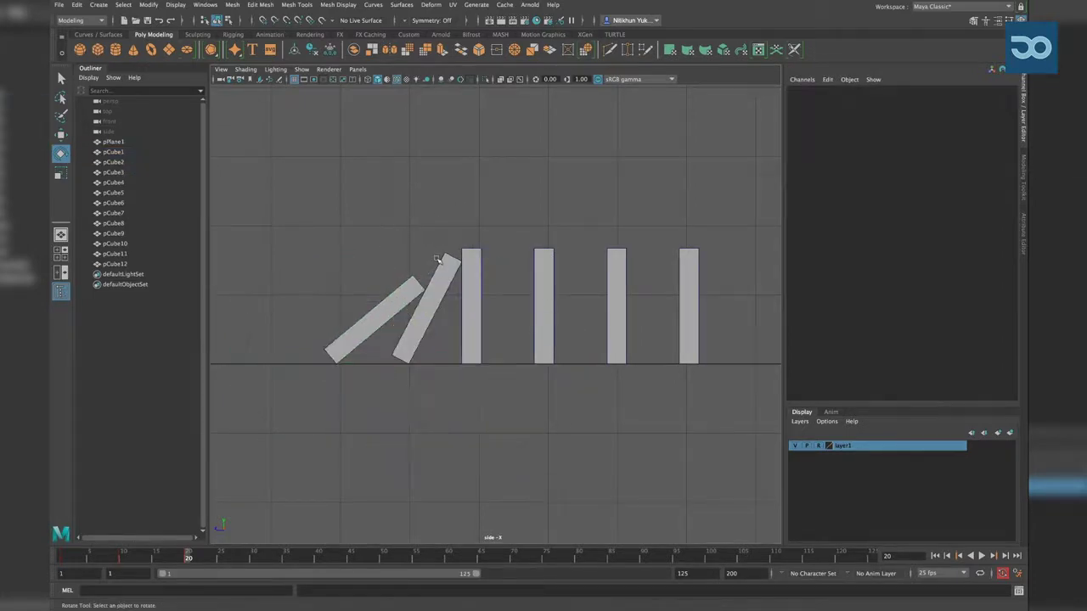
left_click(456, 253)
left_click(463, 254)
left_click_drag(336, 223, 480, 267)
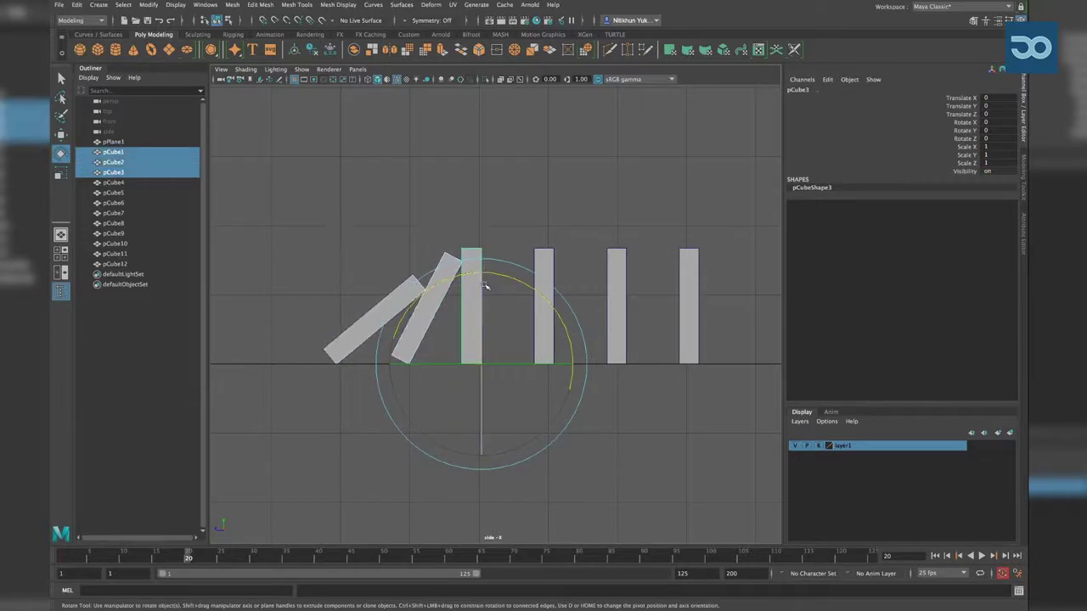
key("s")
At about frame 15, ease pCube1's tilt slightly and key its rotation
mouse_move(187, 562)
left_mouse_down()
mouse_move(102, 570)
mouse_move(134, 570)
left_mouse_up()
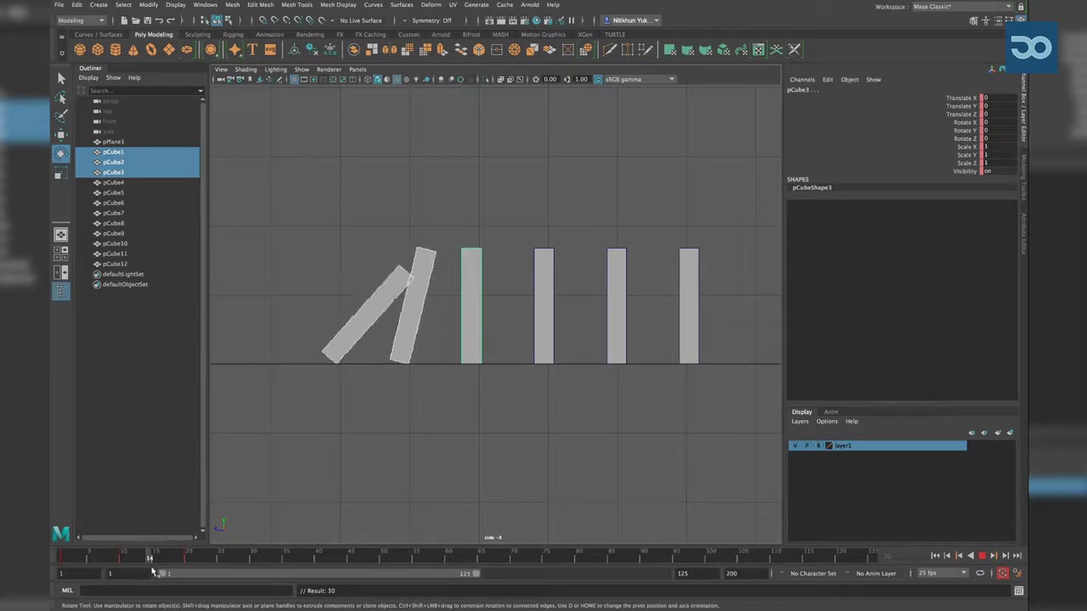
left_click_drag(133, 569, 155, 570)
left_click(407, 465)
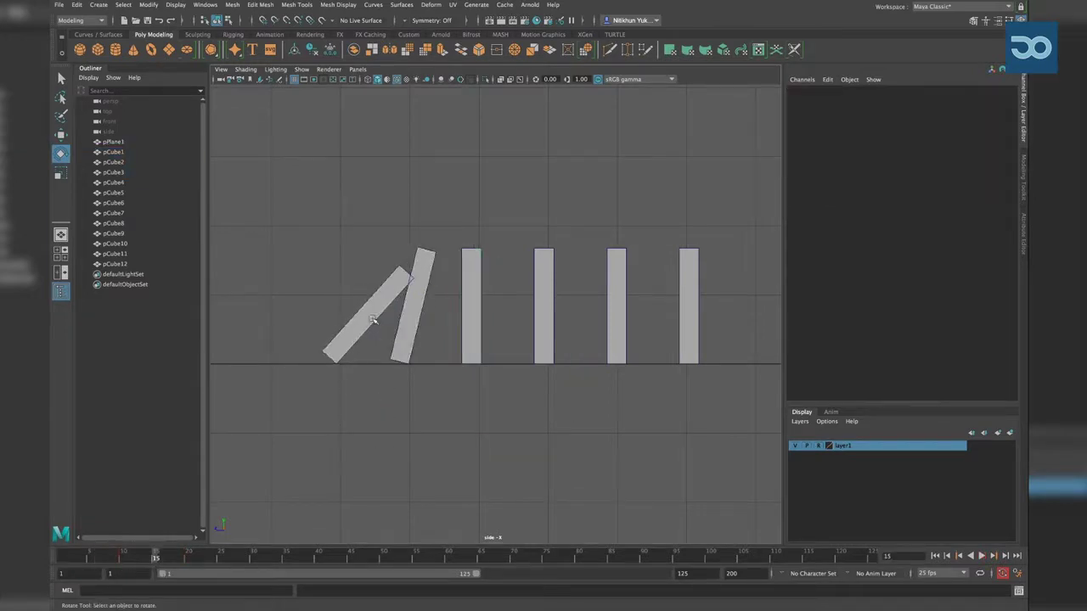
left_click(397, 284)
left_click_drag(393, 289, 389, 291)
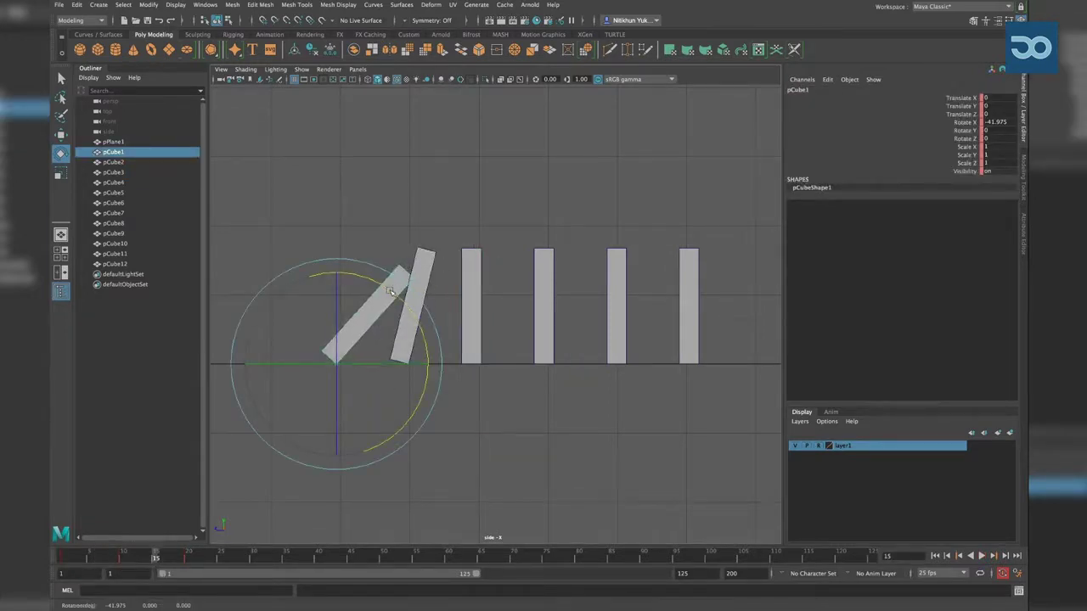
key("s")
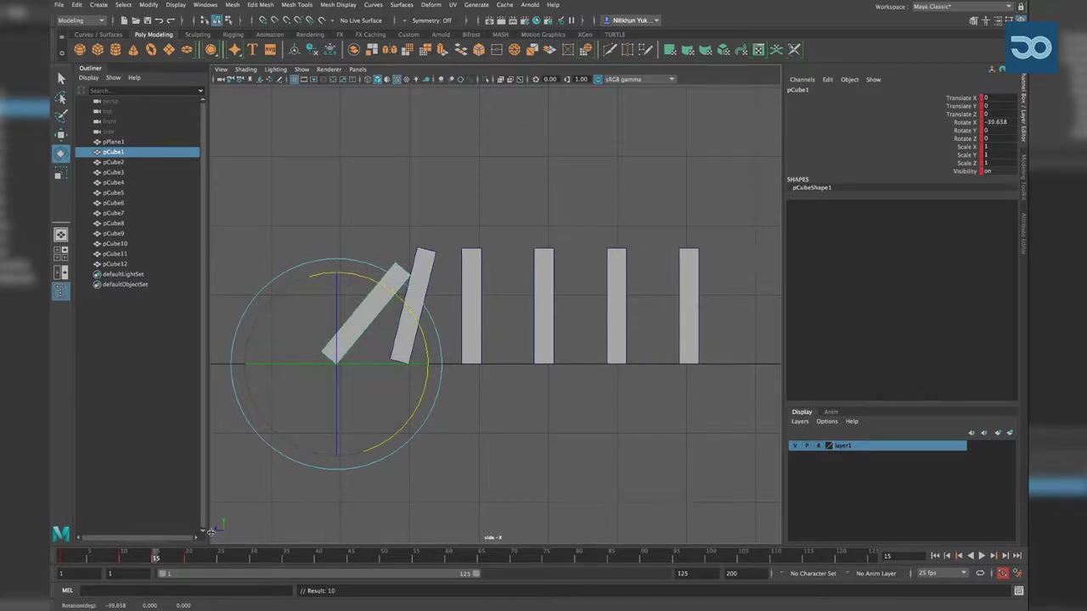
Reduce pCube1's tilt at an earlier frame and play back the toppling
left_click_drag(174, 558, 143, 560)
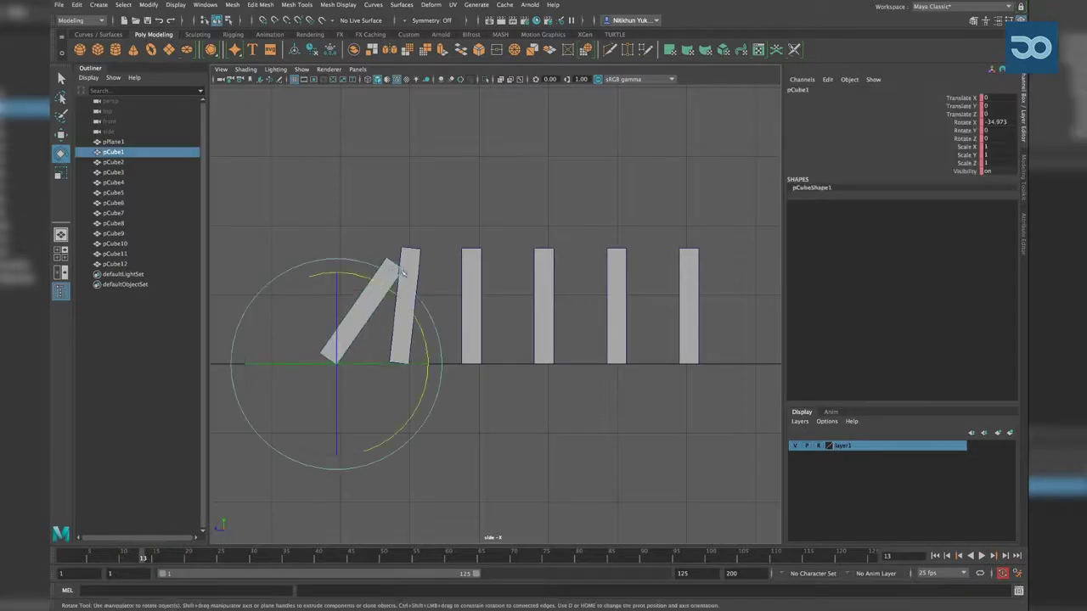
left_click_drag(371, 279, 367, 280)
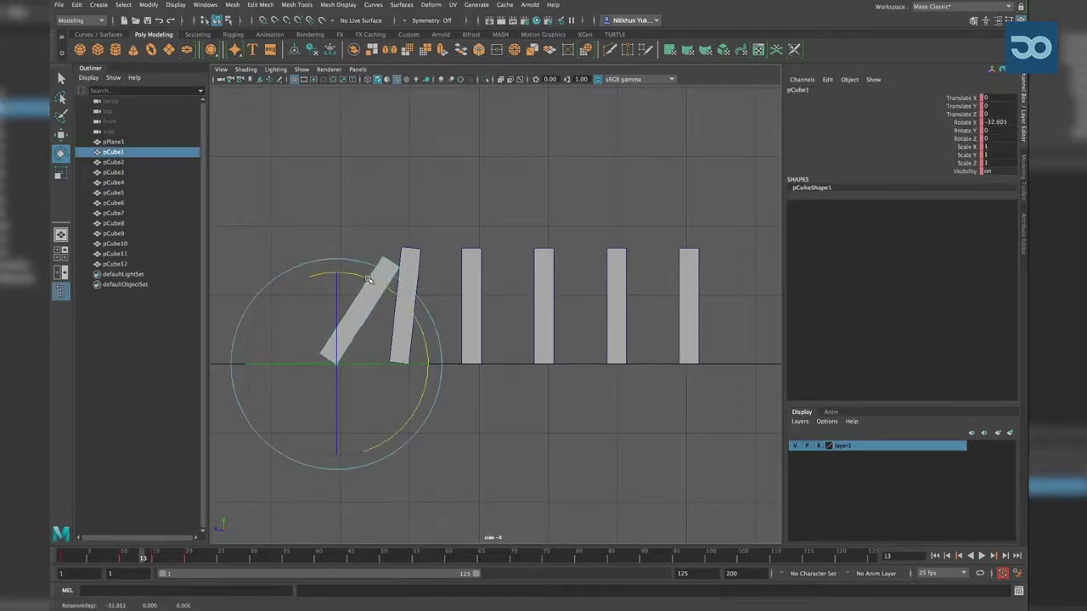
scroll(619, 330, "up", 3)
middle_click_drag(619, 330, 679, 332, "alt")
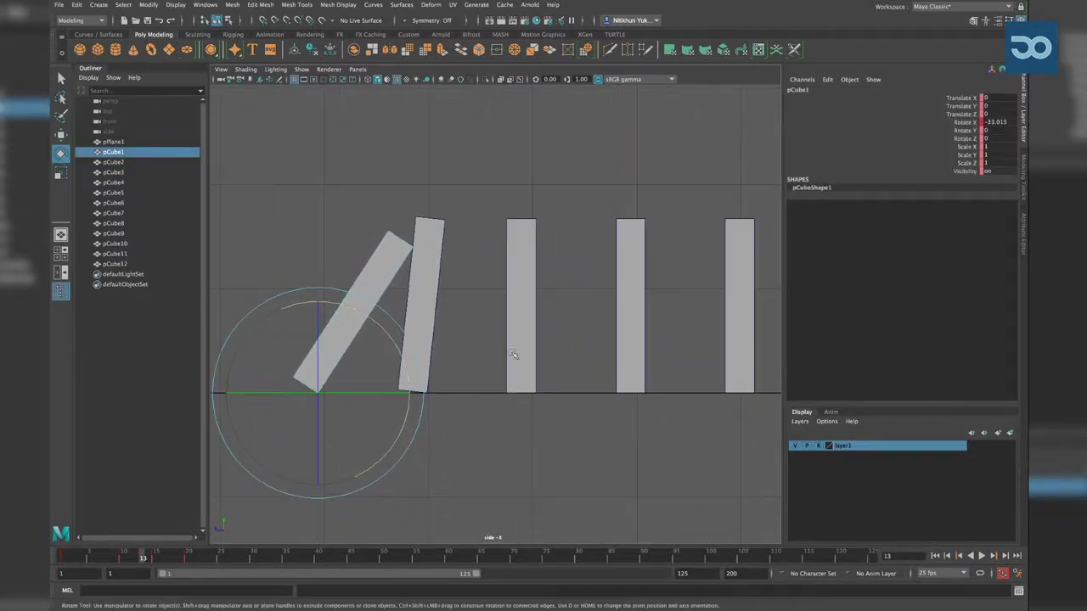
left_click(72, 556)
key("alt+v")
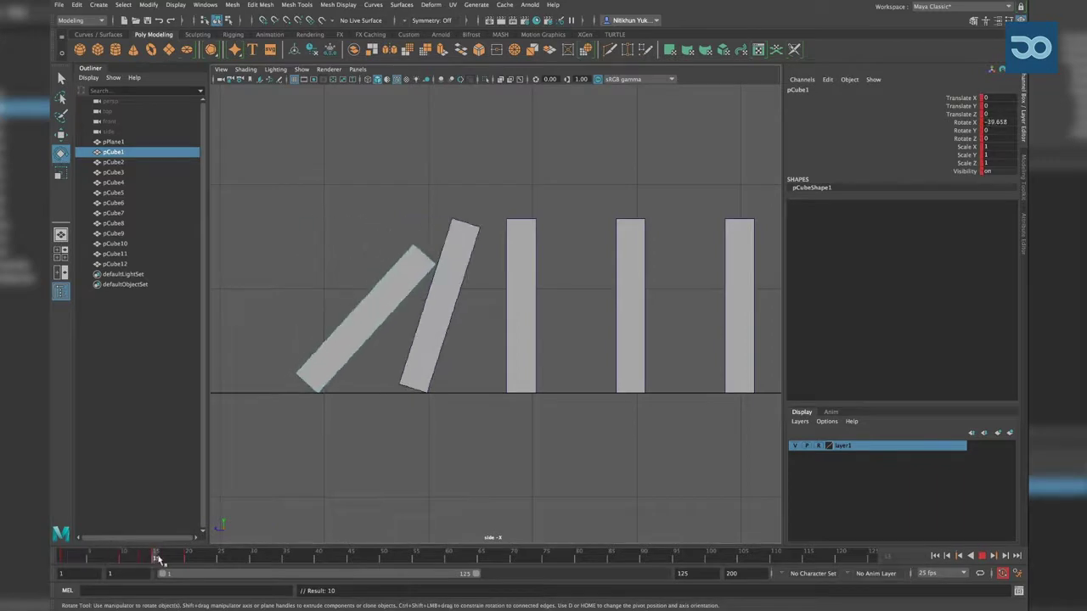
At frame 11, rest pCube1 against pCube2, key it, and review the new pose
mouse_move(190, 558)
left_mouse_down()
mouse_move(118, 562)
mouse_move(132, 567)
left_mouse_up()
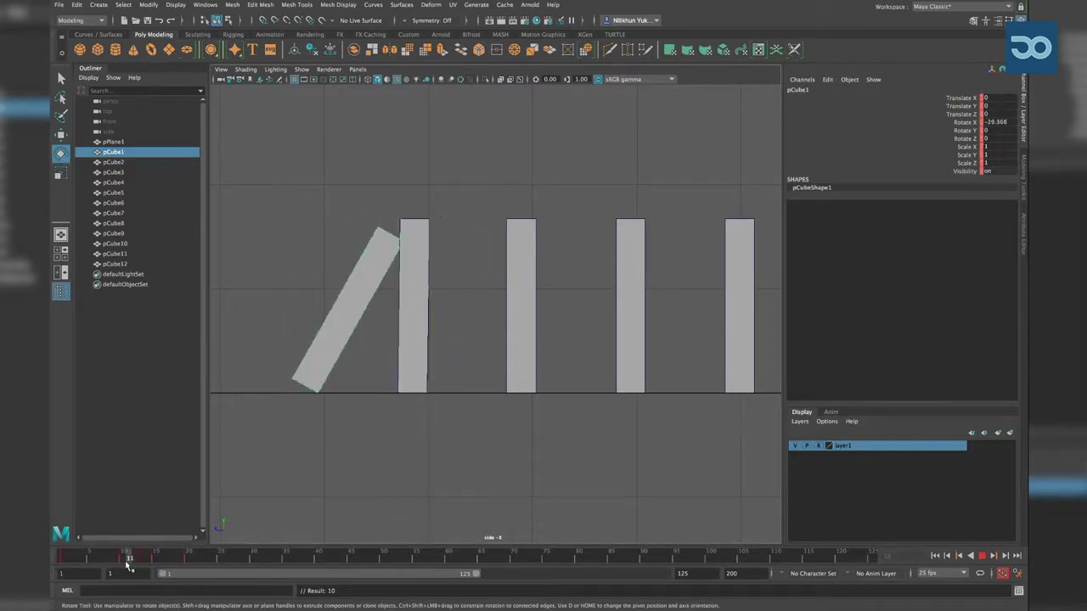
left_click_drag(346, 316, 352, 308)
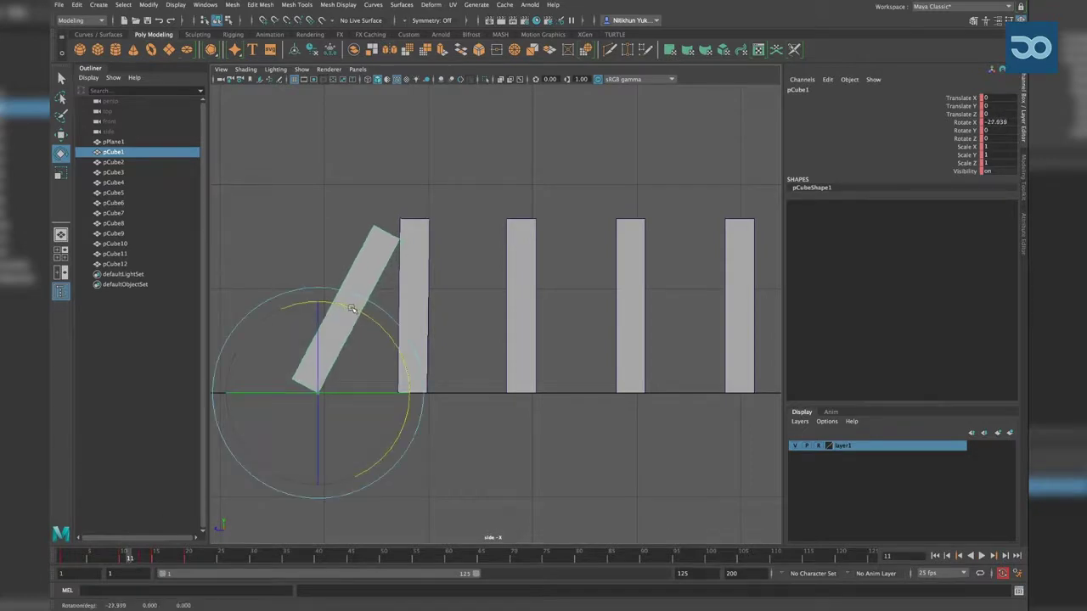
key("s")
mouse_move(72, 560)
left_mouse_down()
mouse_move(215, 560)
mouse_move(72, 574)
mouse_move(193, 584)
left_mouse_up()
key("e")
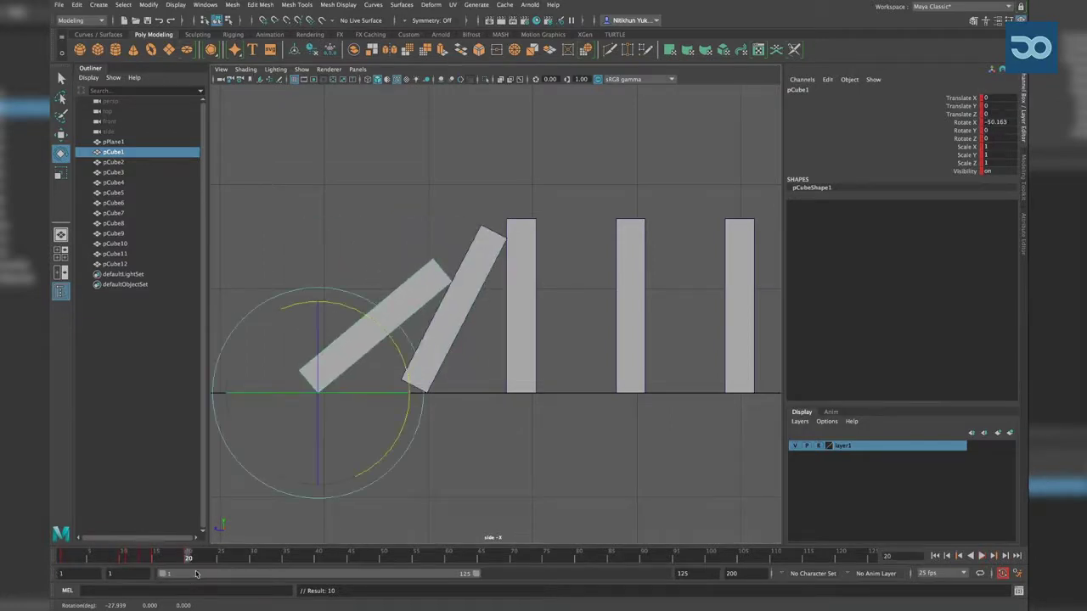
left_click_drag(479, 287, 513, 293)
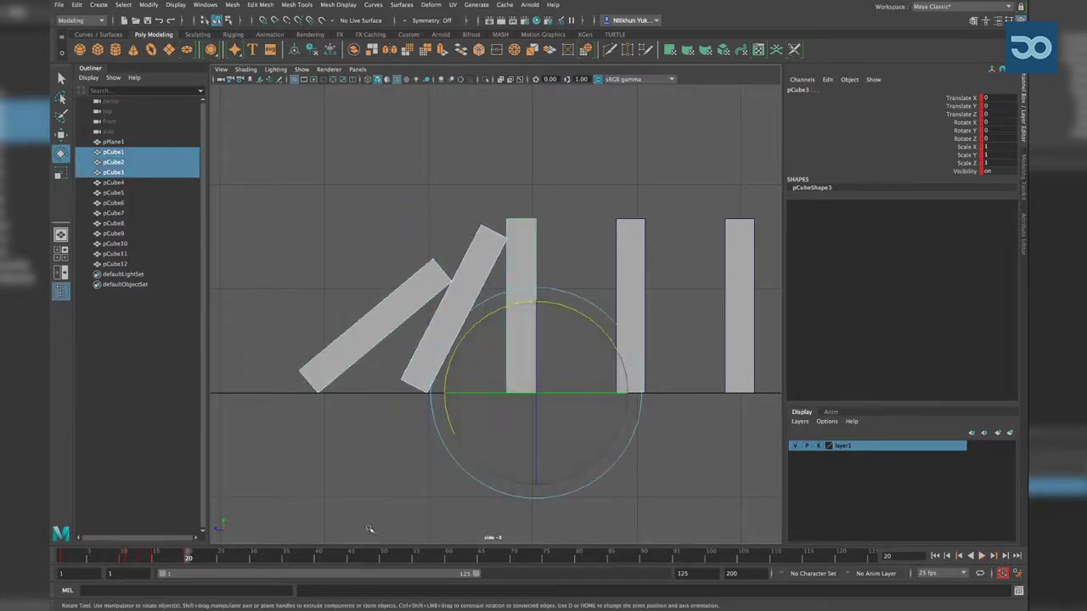
At frame 30, tip pCube3 toward pCube4, pCube2 further down, and pCube1 closer to the ground
left_click(248, 565)
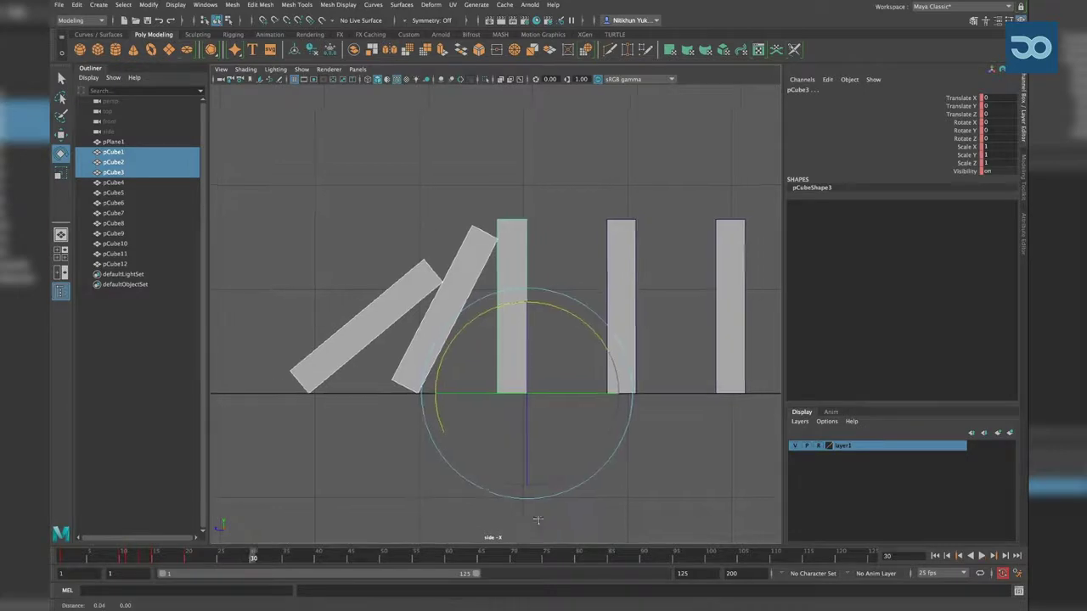
middle_click_drag(563, 524, 496, 516, "alt")
left_click(492, 262)
left_click(450, 260)
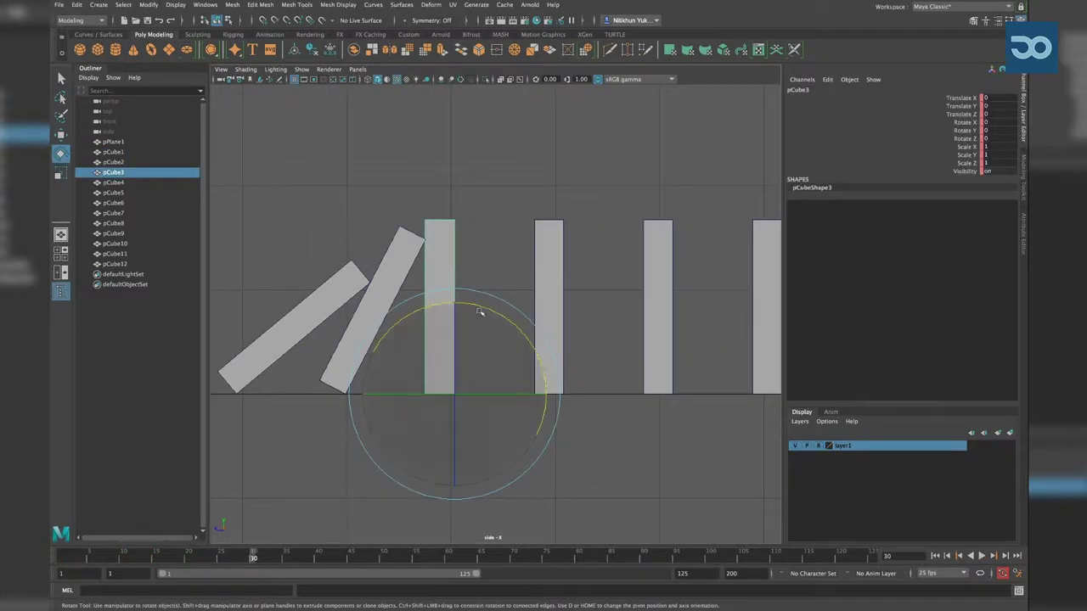
left_click_drag(480, 309, 518, 326)
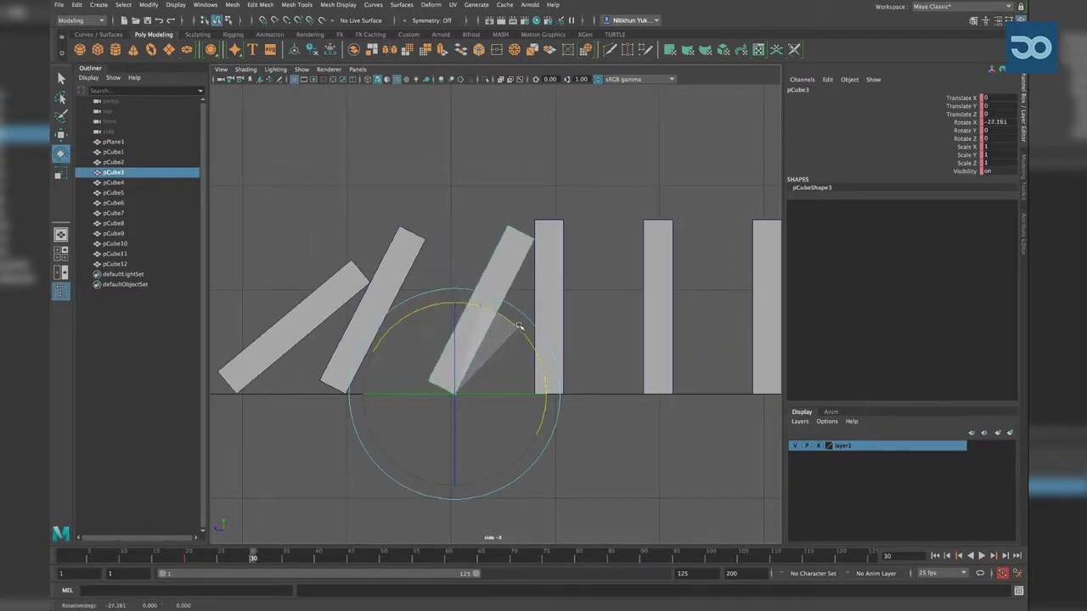
left_click(386, 306)
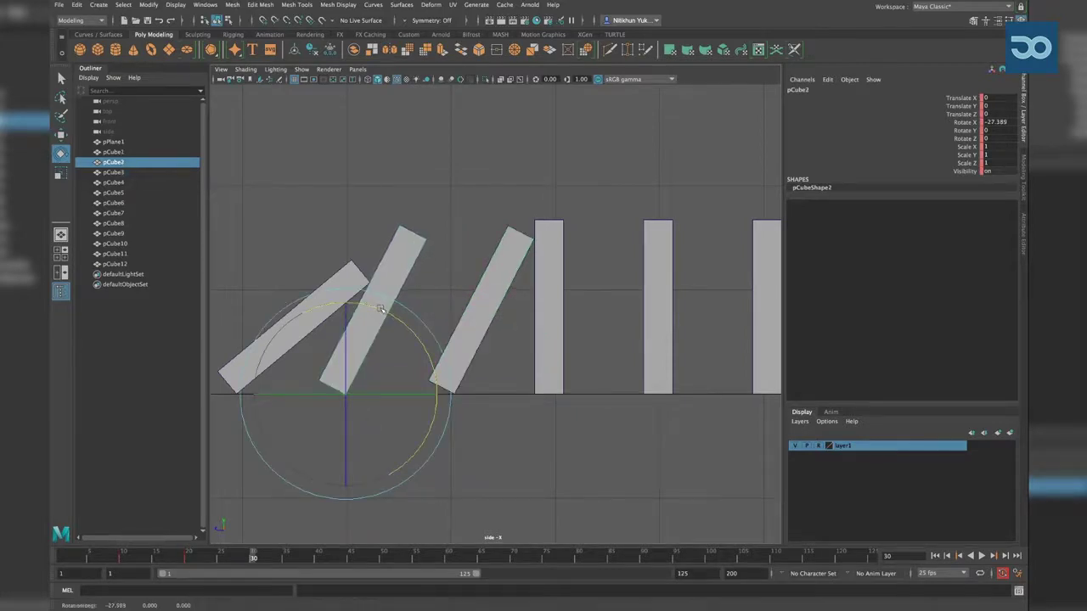
left_click_drag(380, 309, 411, 327)
left_click(356, 270)
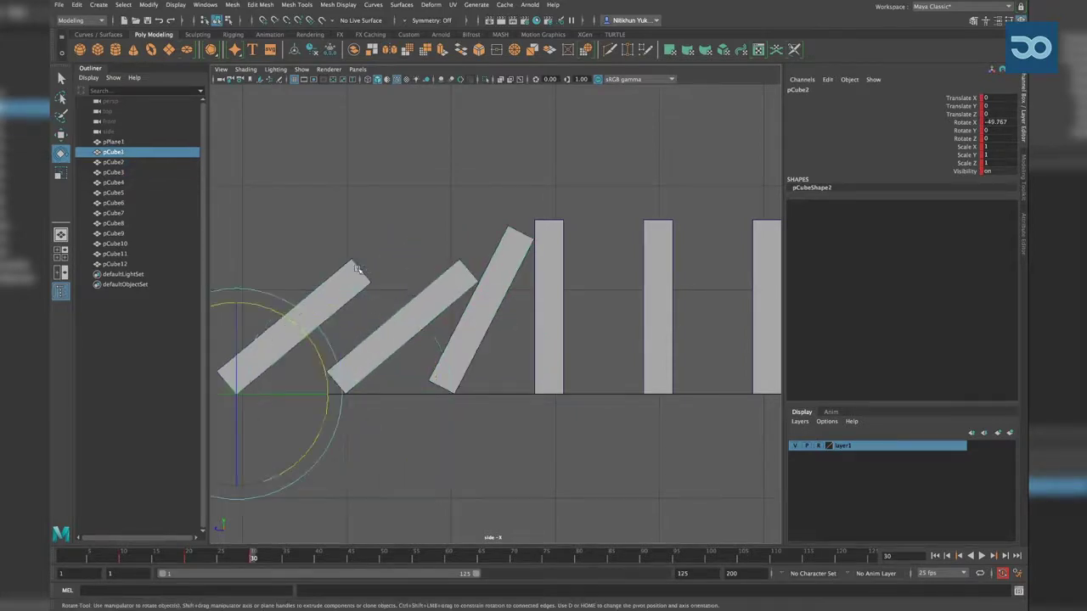
left_click_drag(277, 313, 294, 326)
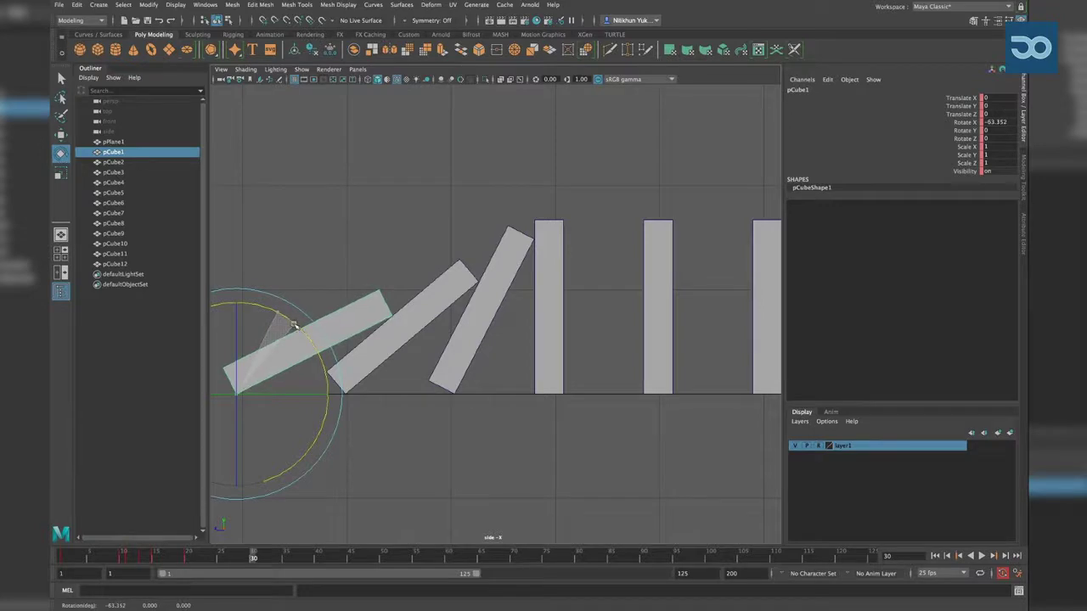
Replay from frame 15, then tilt pCube3 slightly more at frame 25 and key it
left_click_drag(194, 556, 155, 556)
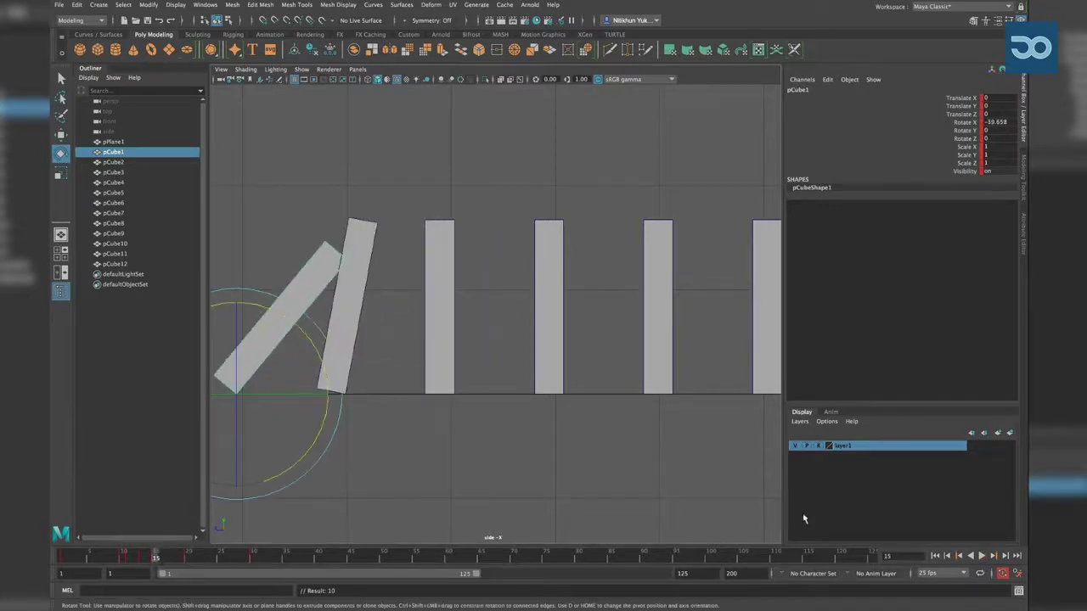
left_click(982, 557)
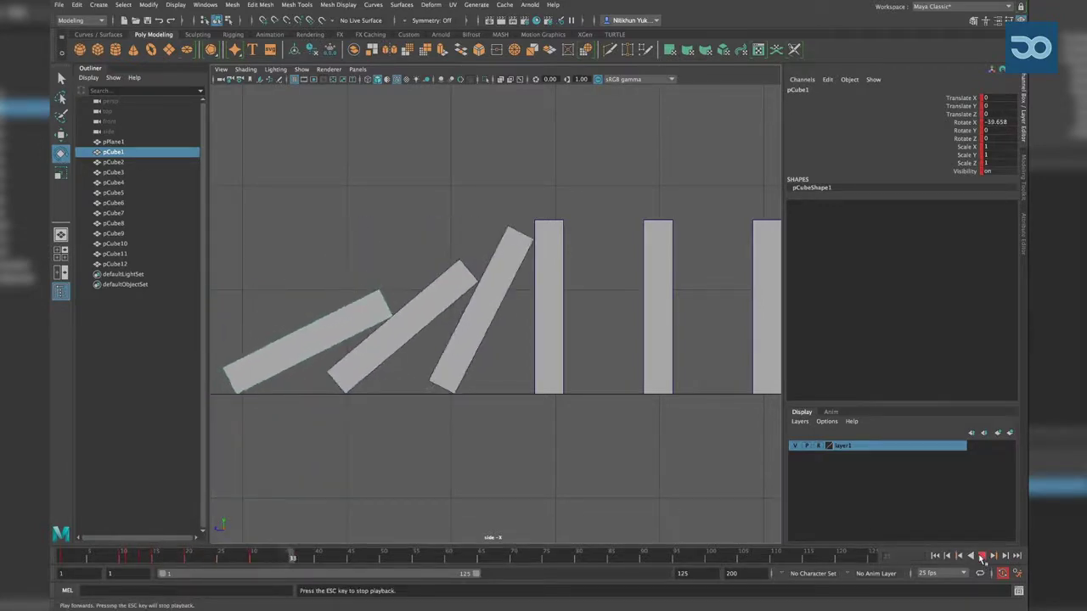
left_click_drag(178, 556, 220, 561)
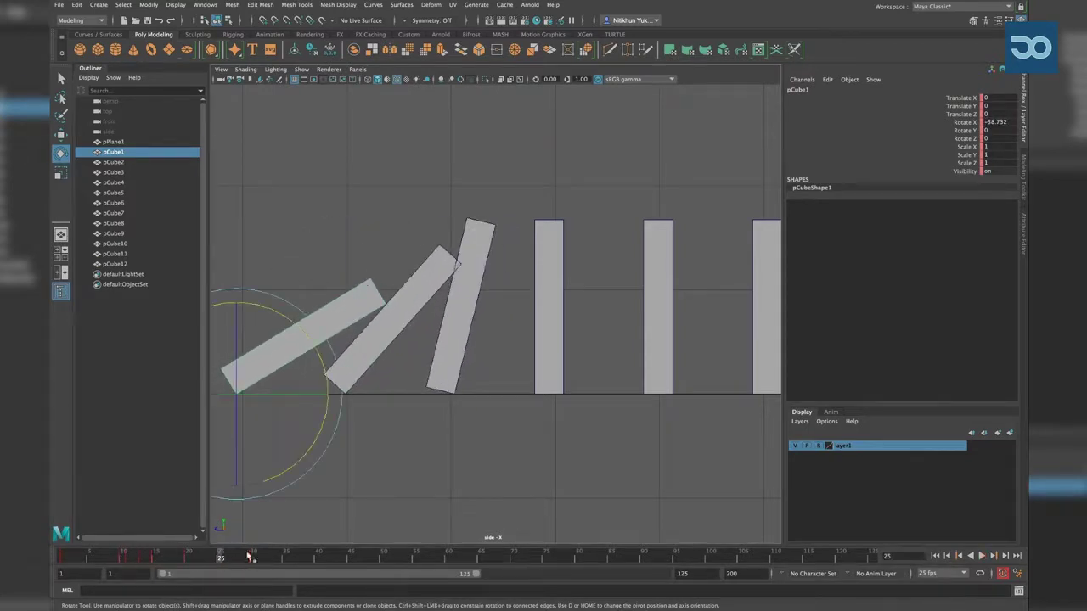
left_click(501, 500)
left_click(472, 304)
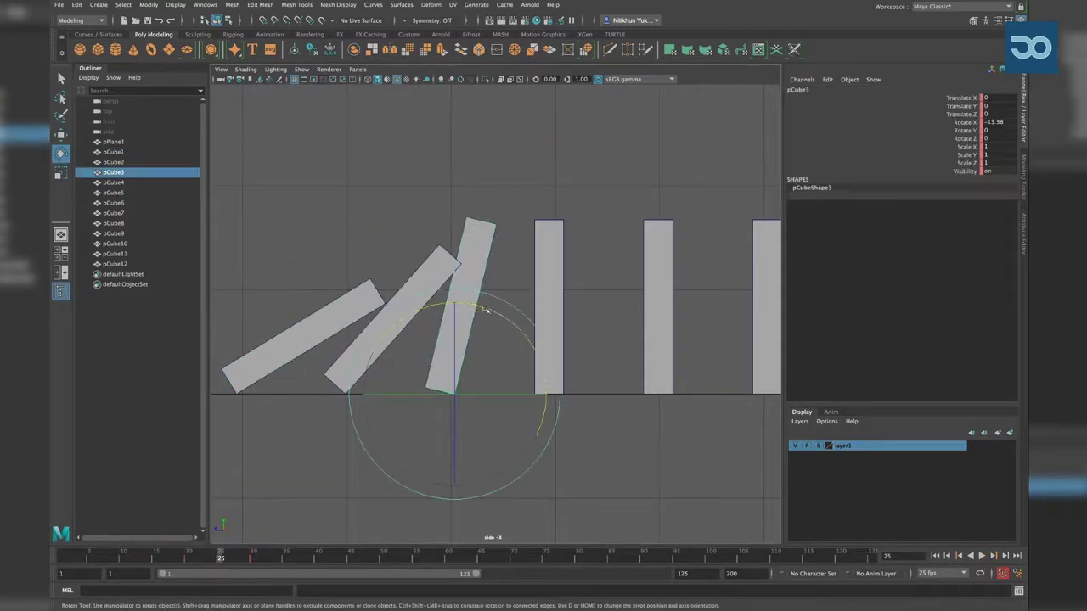
left_click_drag(485, 309, 490, 315)
key("s")
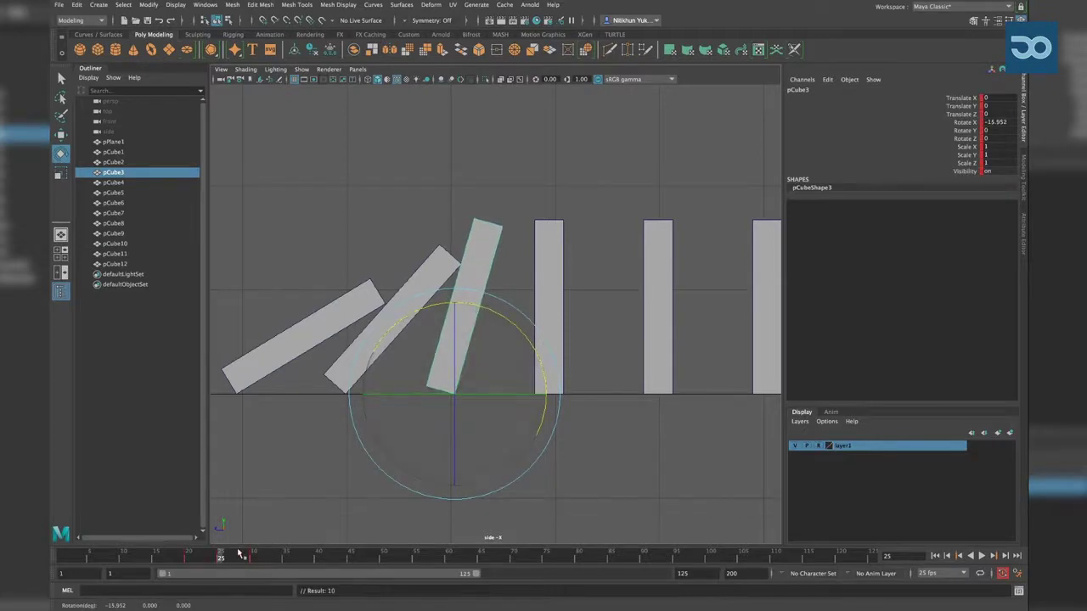
At frame 17, ease pCube1's tilt slightly, key its rotation, and replay the chain
left_click_drag(239, 554, 187, 558)
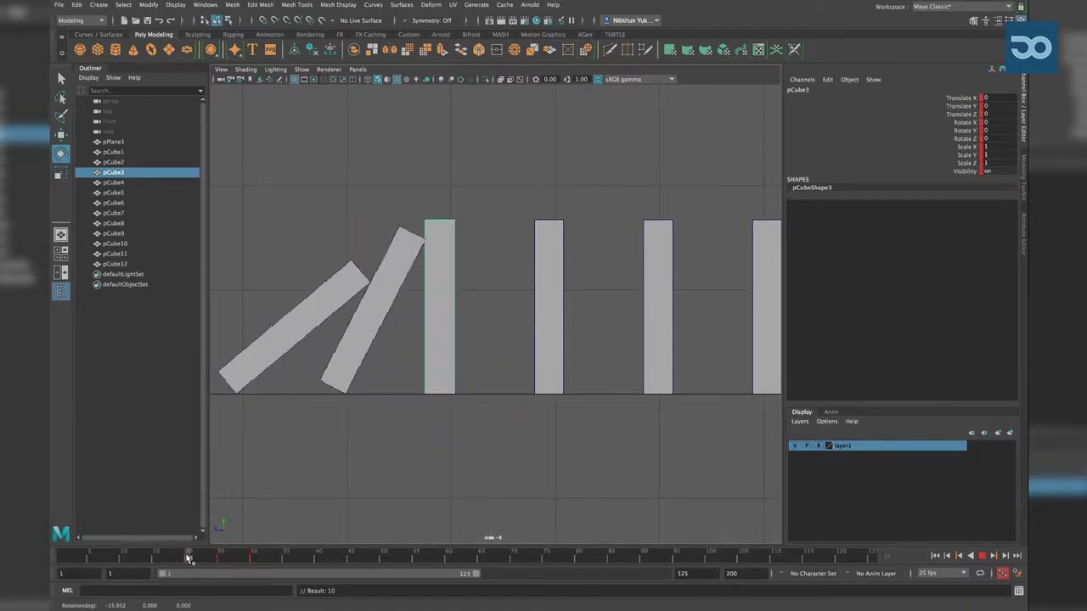
left_click_drag(188, 557, 168, 558)
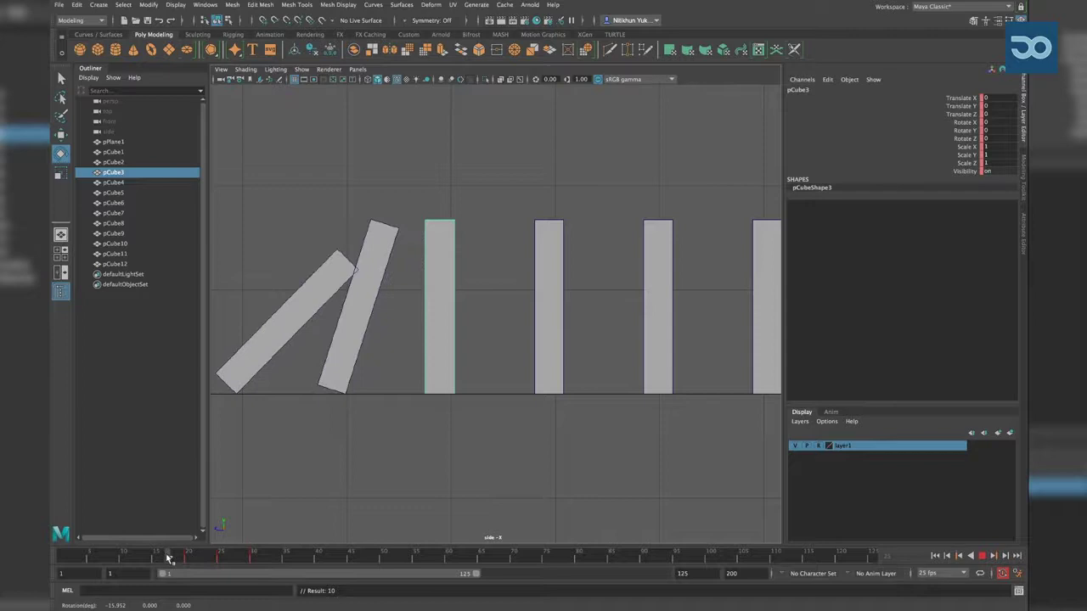
left_click(363, 492)
left_click(288, 345)
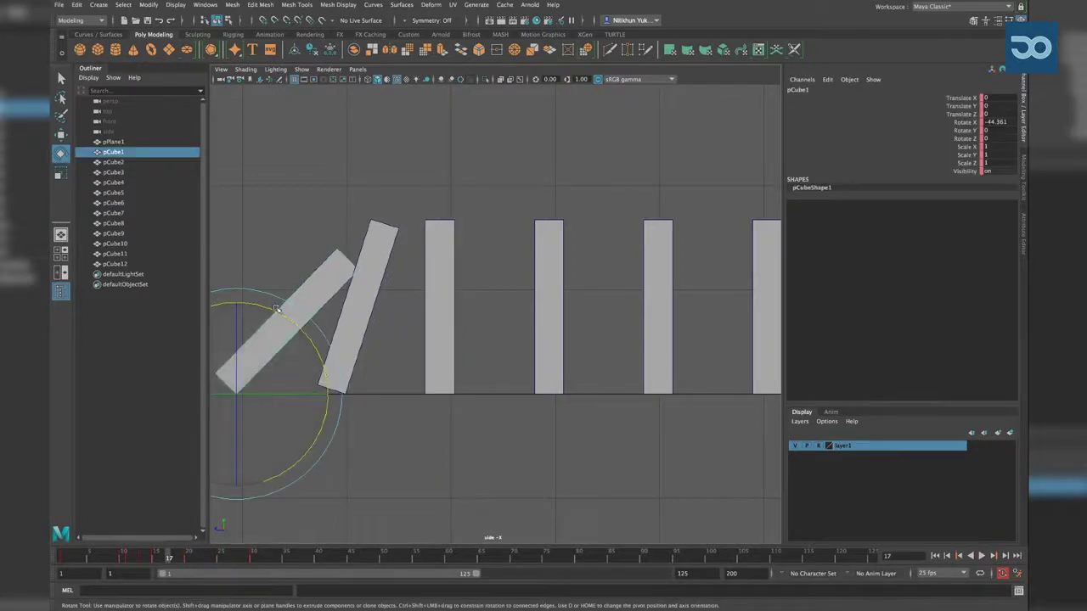
left_click_drag(276, 309, 276, 311)
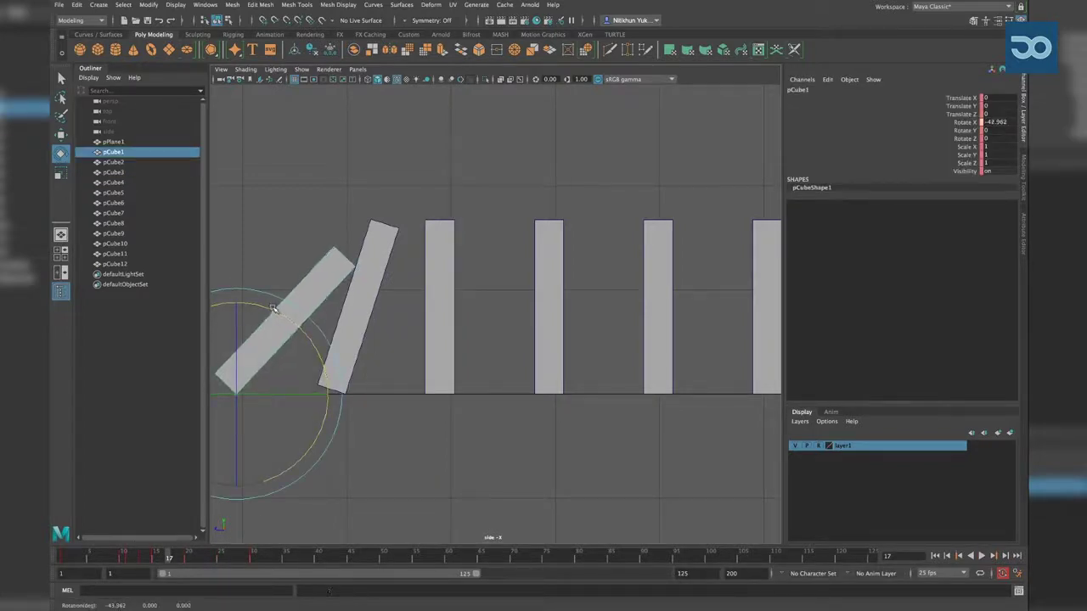
key("s")
key("alt+v")
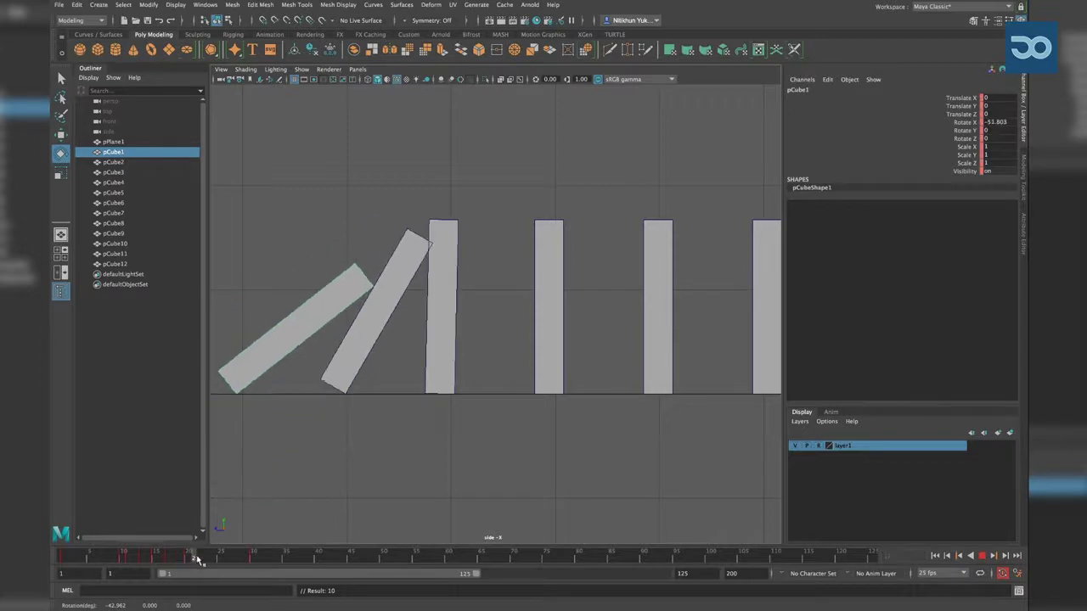
At frame 22, tilt pCube3 a little more, key it, and replay
left_click(202, 560)
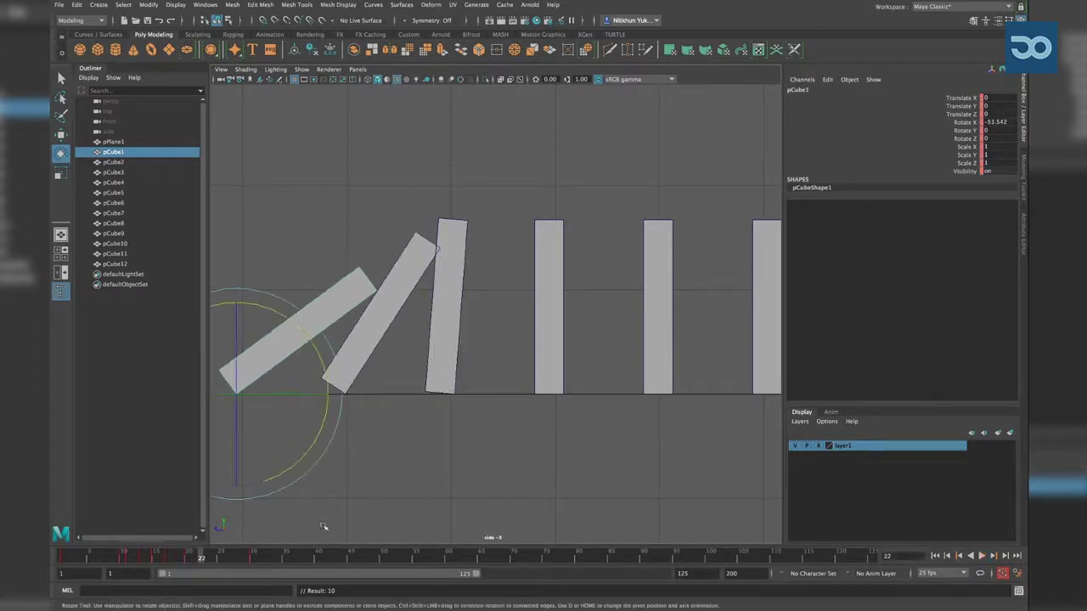
left_click(328, 450)
left_click(443, 320)
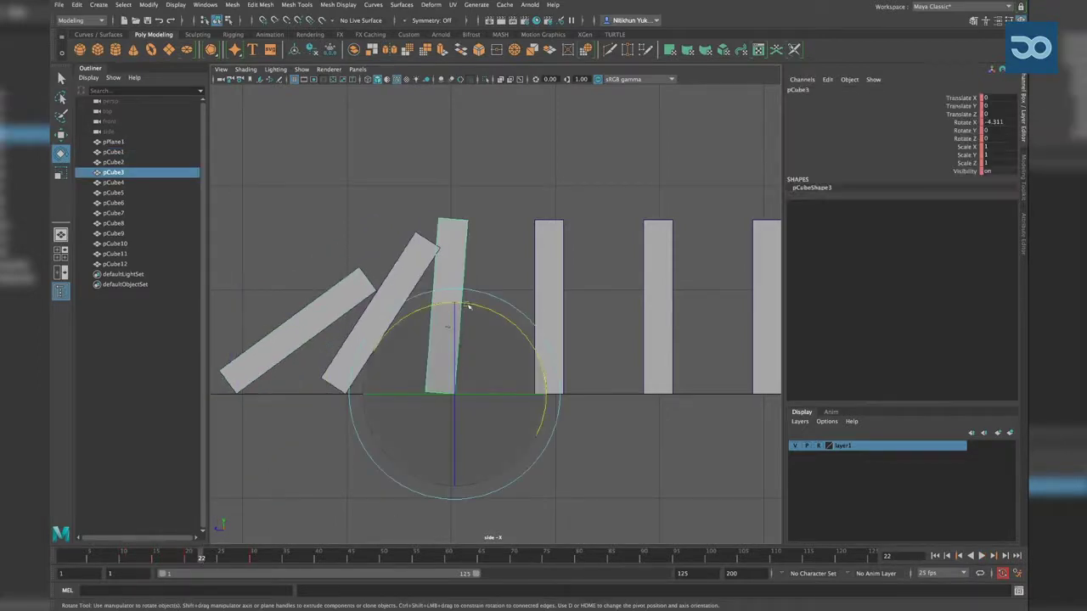
left_click_drag(466, 305, 473, 307)
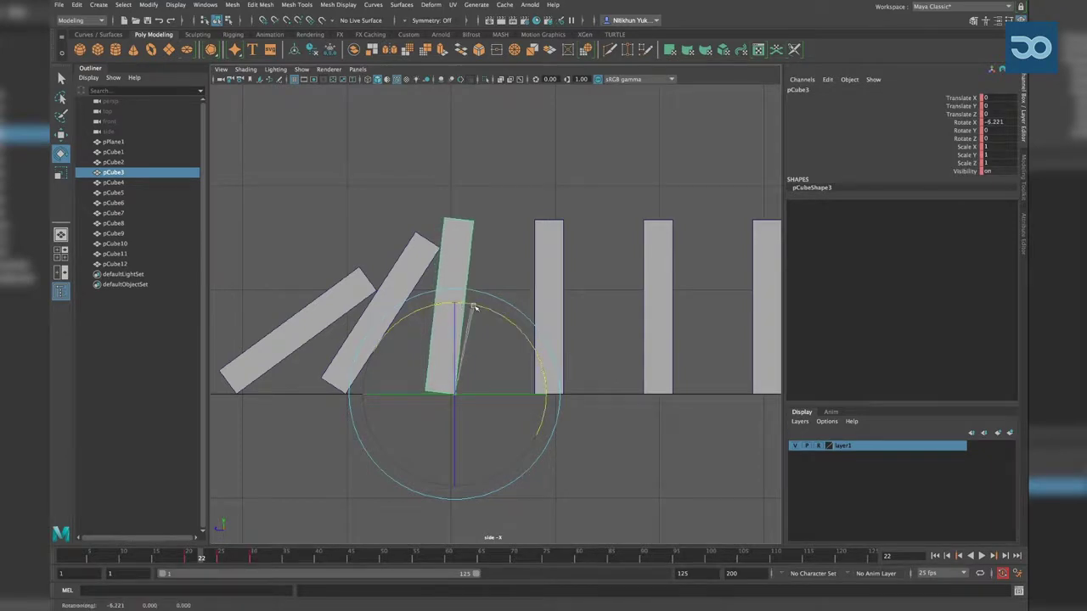
key("s")
key("alt+v")
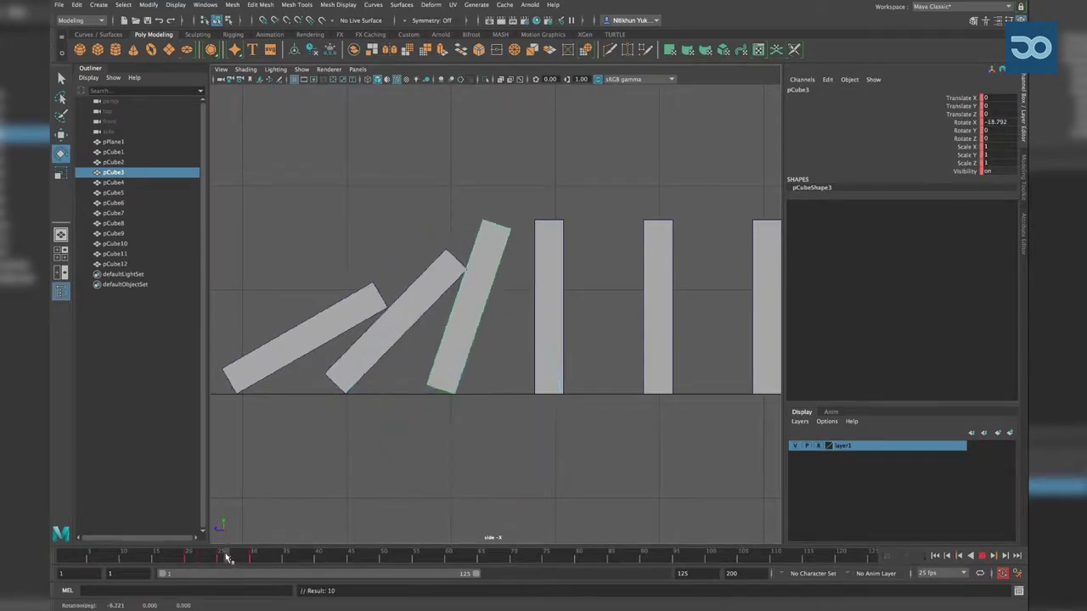
At frame 27, tilt pCube3 slightly further so it leans against pCube4 by frame 30
left_click(234, 560)
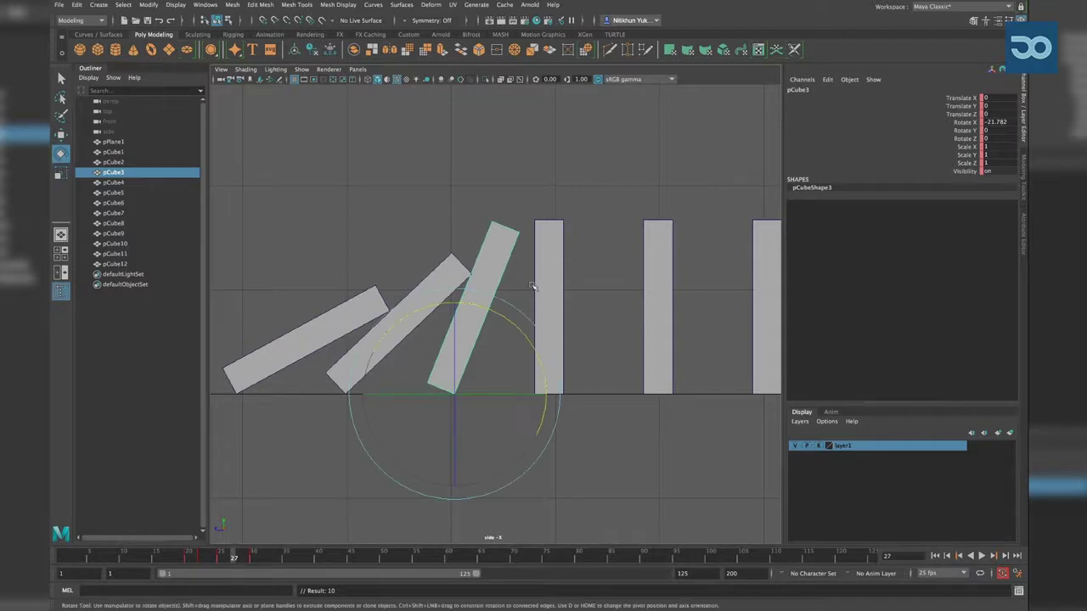
left_click_drag(486, 307, 487, 307)
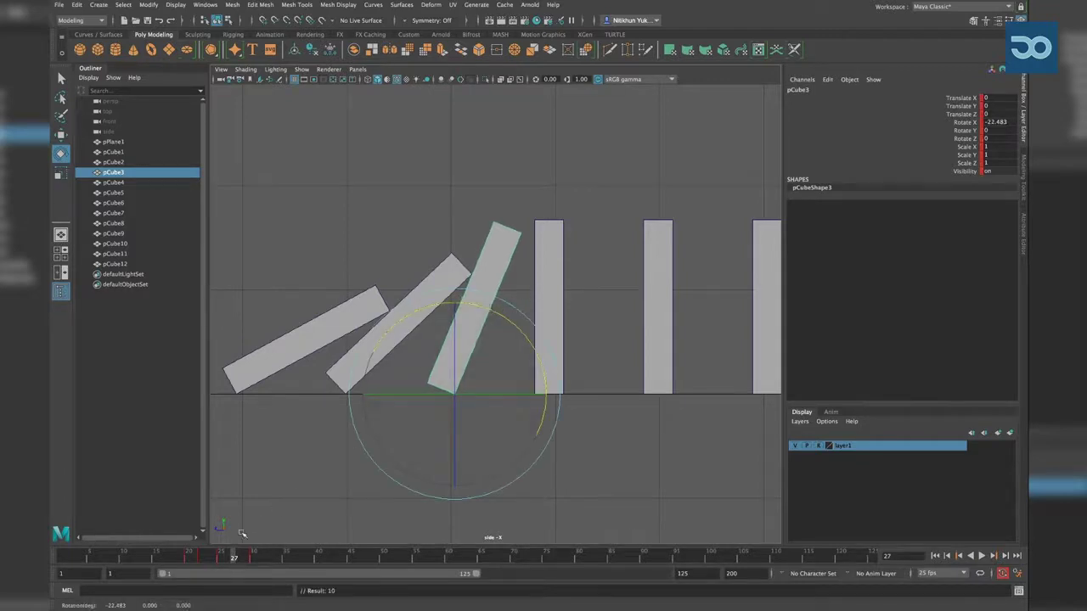
left_click_drag(226, 556, 267, 560)
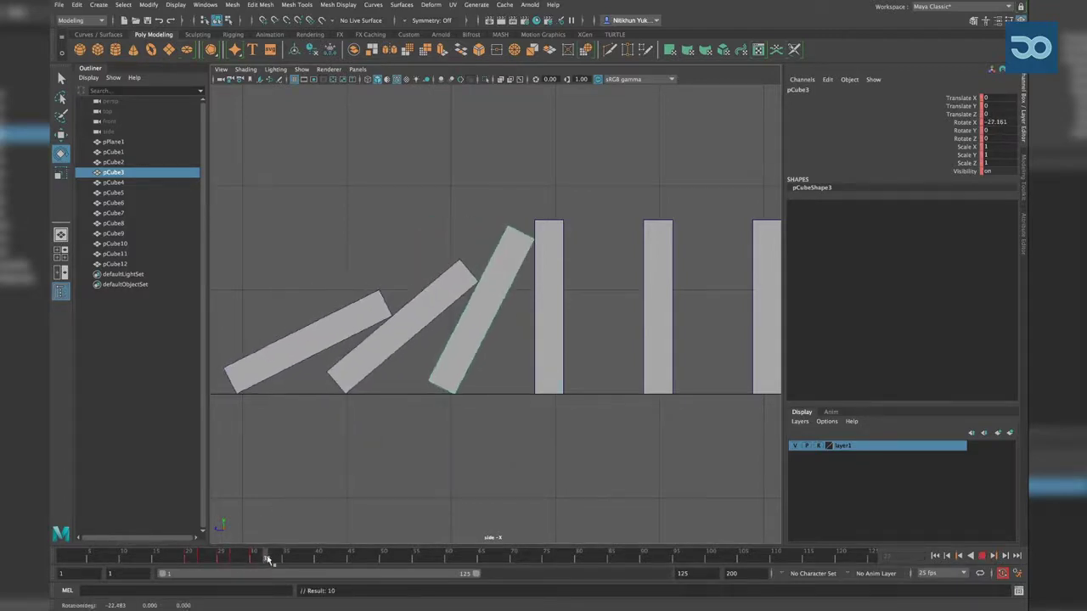
key("e")
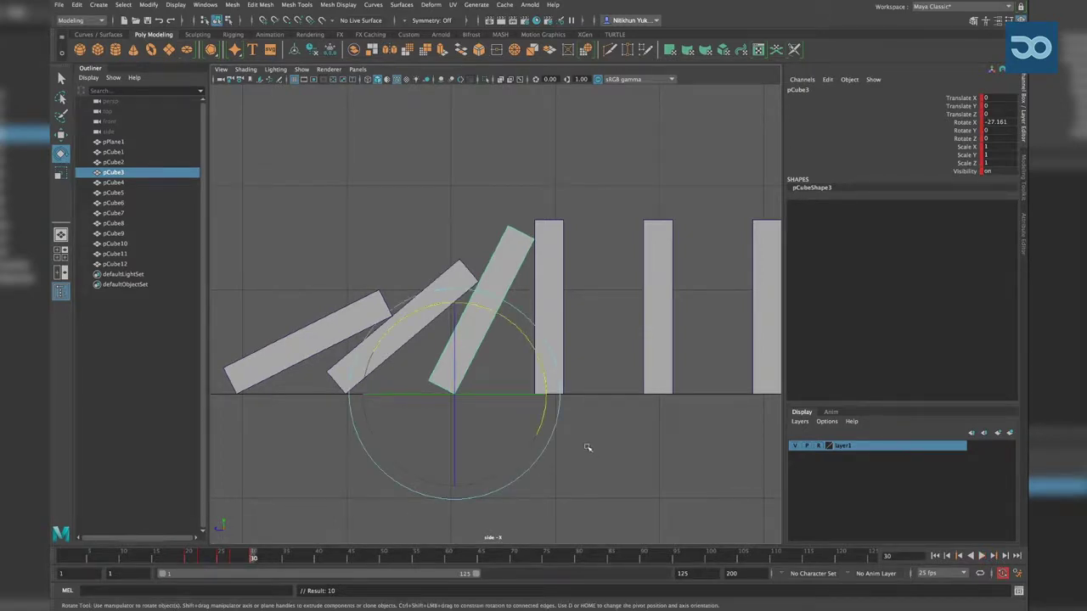
middle_click_drag(588, 447, 574, 447, "alt")
left_click(540, 360, "shift")
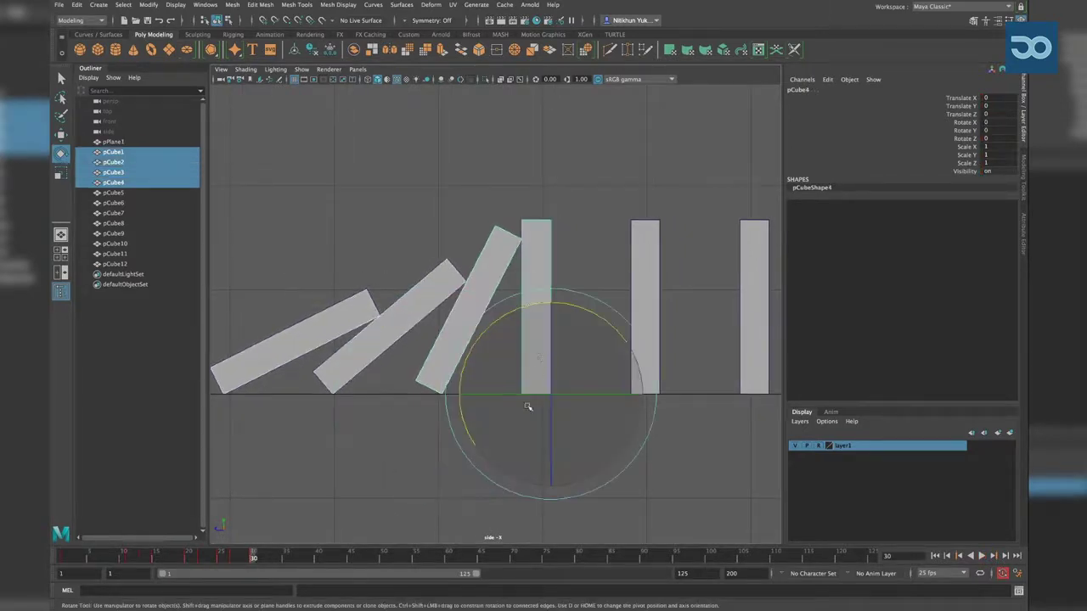
Around frame 15, tilt pCube1 back slightly and review the earlier frames
left_click_drag(243, 557, 161, 560)
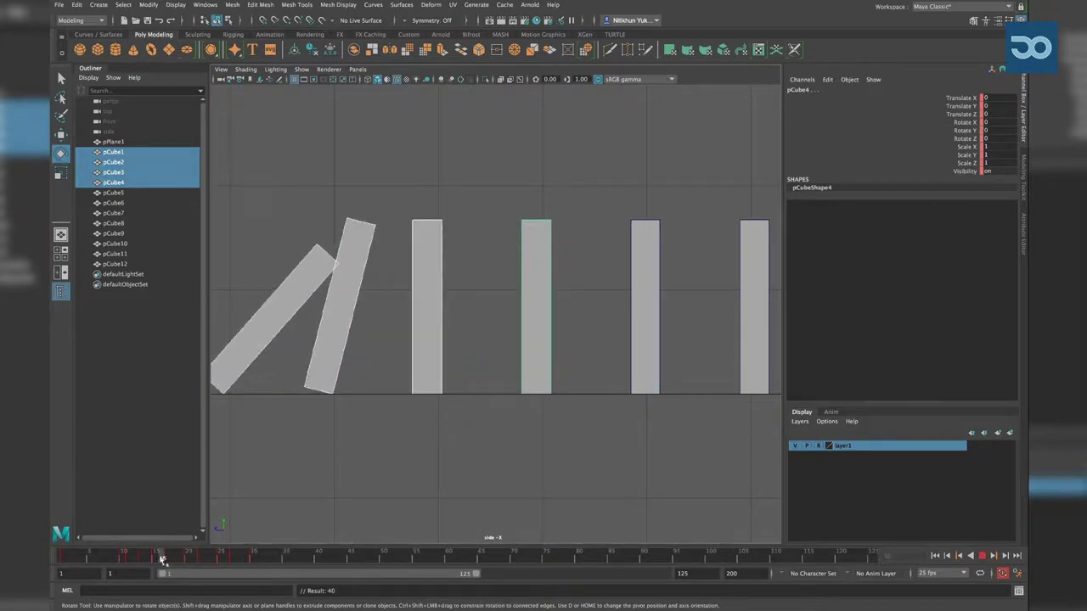
left_click(307, 358)
left_click(294, 317)
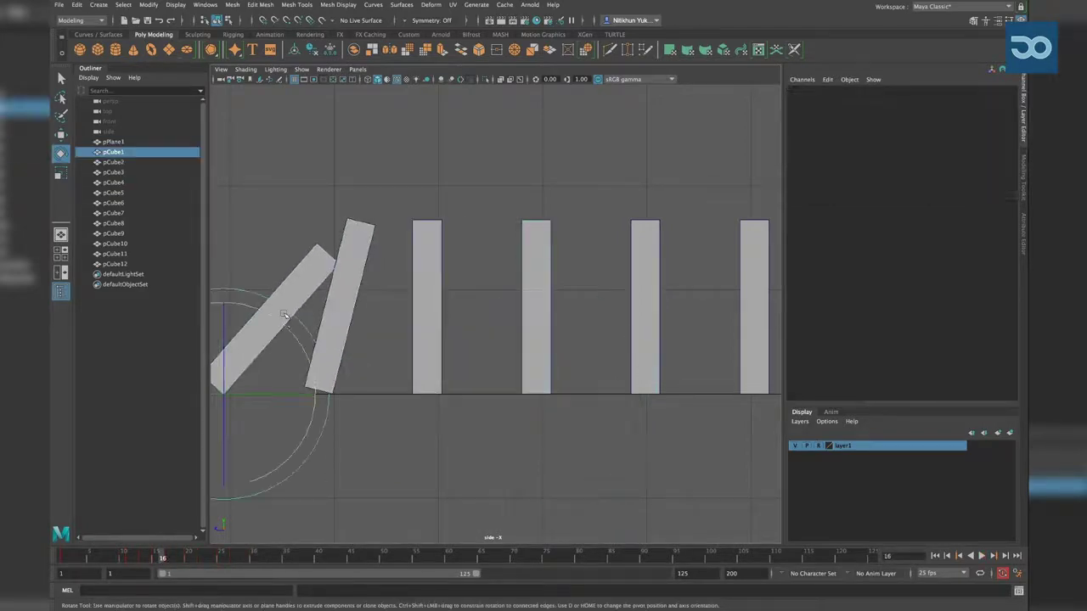
left_click_drag(276, 318, 274, 316)
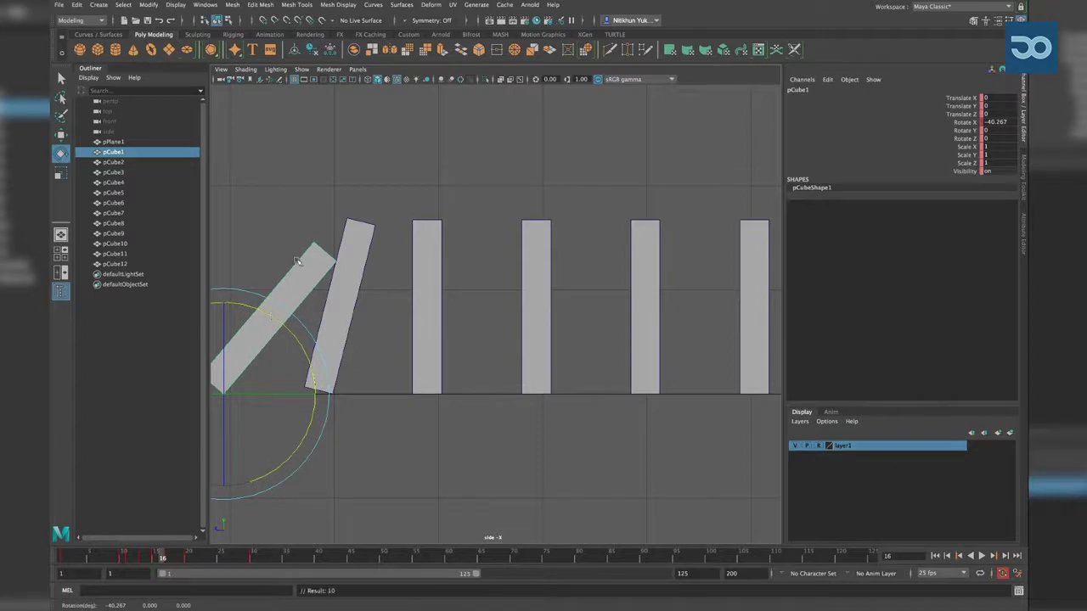
left_click_drag(297, 260, 492, 393)
left_click(317, 504)
left_click(156, 556)
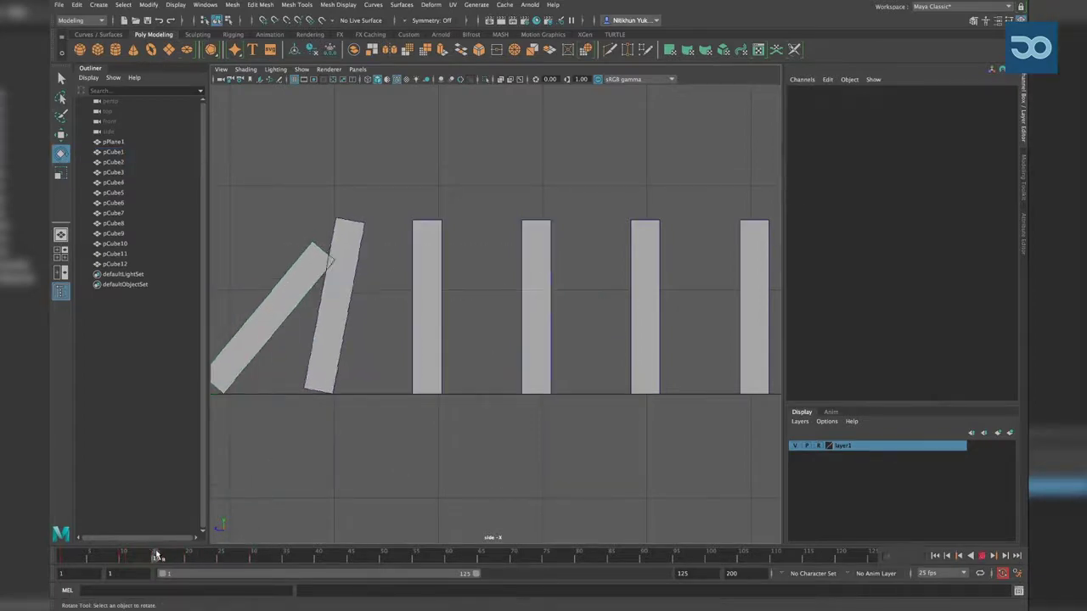
left_click_drag(156, 556, 150, 556)
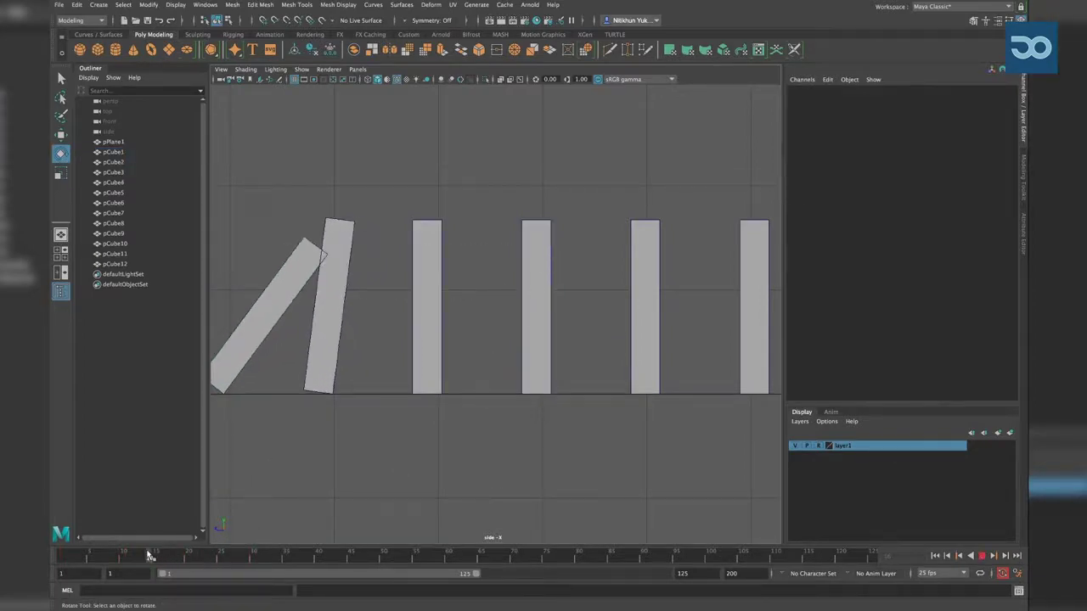
Ease pCube1's tilt at frame 15, key its rotation, and play the chain back
left_click(270, 287)
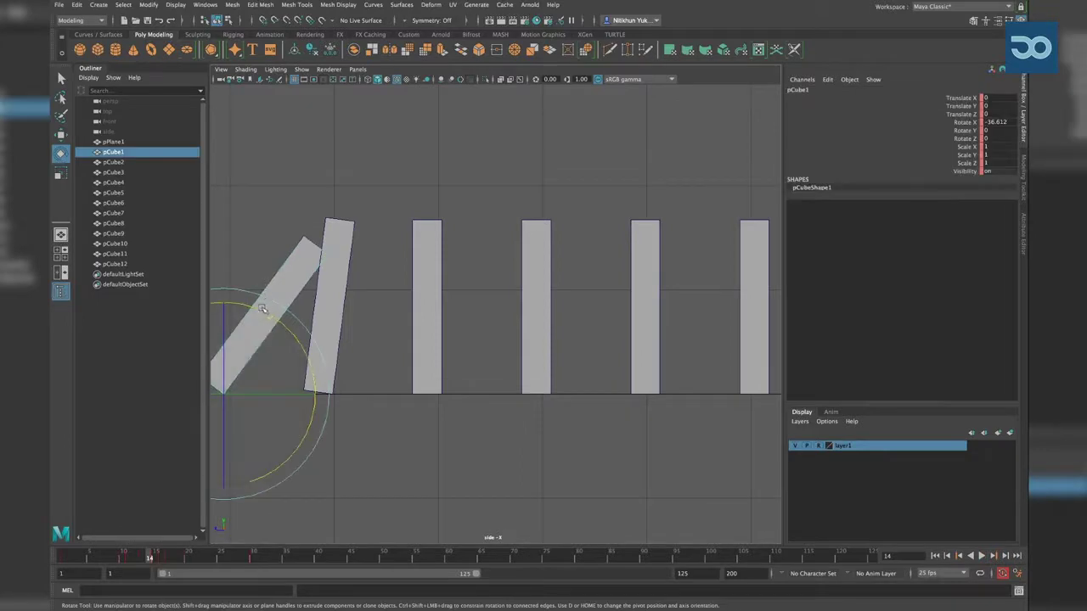
left_click_drag(263, 309, 258, 308)
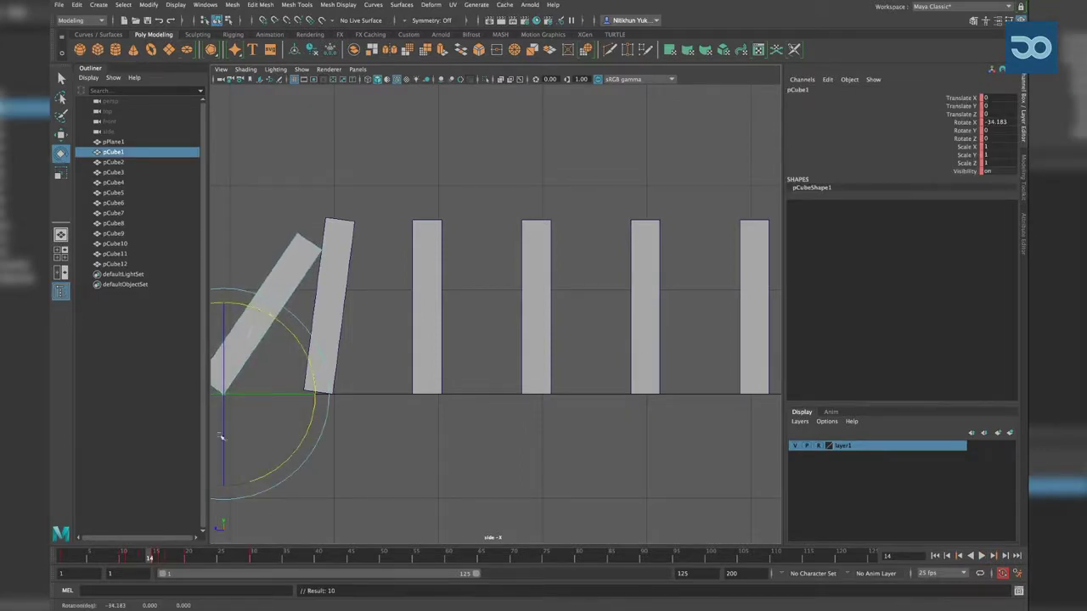
left_click(156, 557)
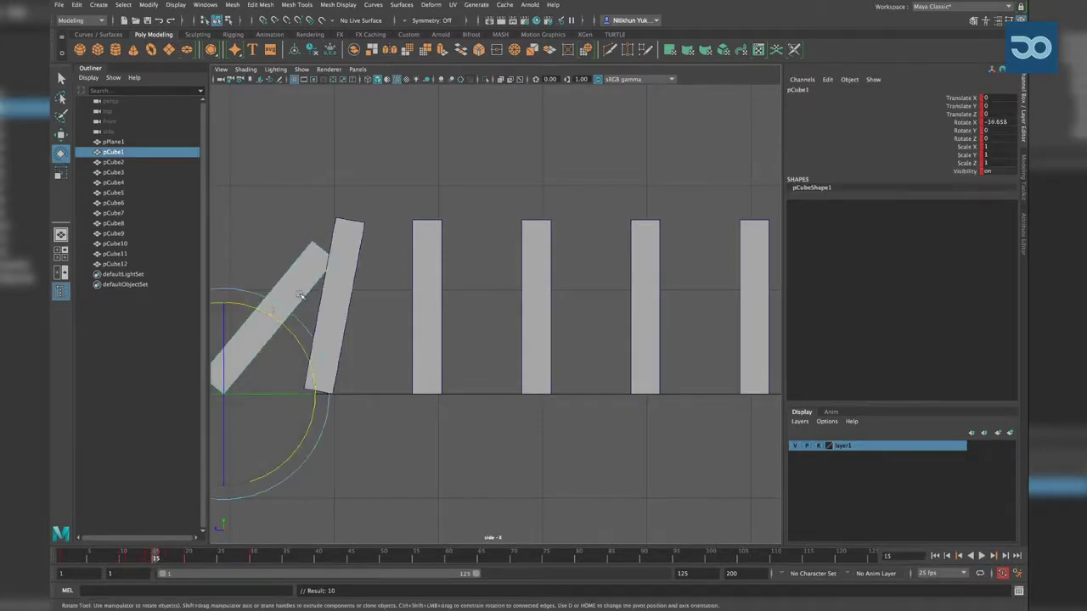
left_click_drag(266, 312, 264, 310)
key("s")
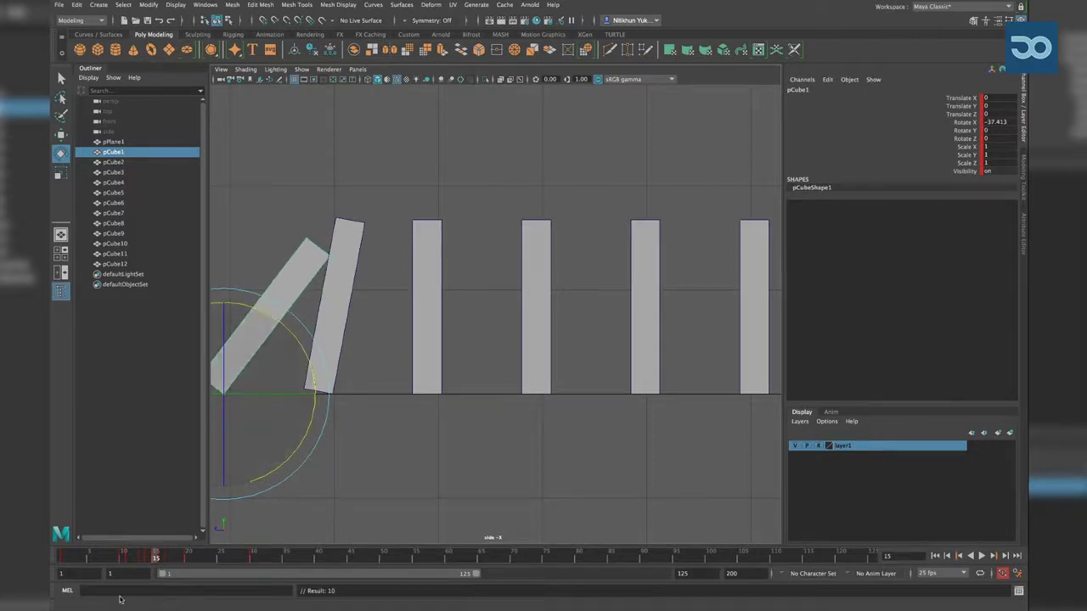
key("alt+shift+v")
key("alt+v")
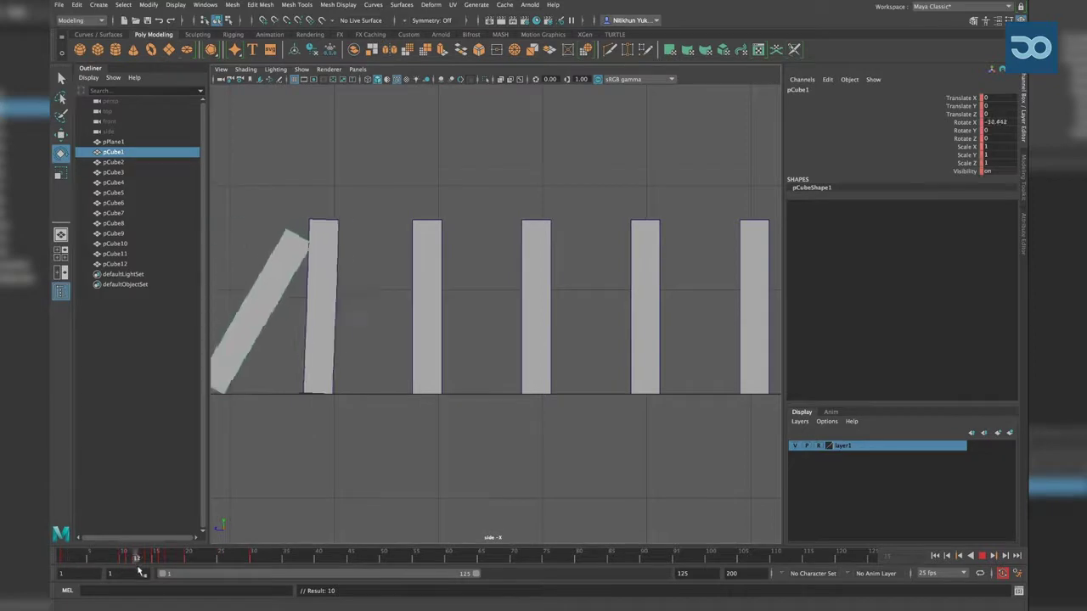
key("alt+v")
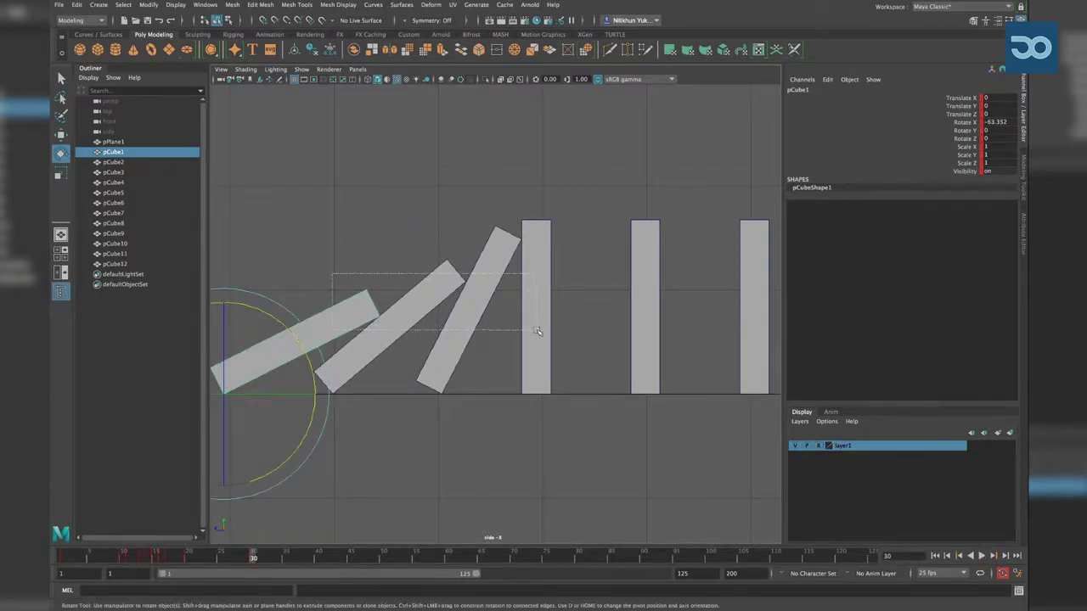
At frame 40, tip pCube4 over onto pCube5 and lay pCube3 flatter
left_click_drag(537, 331, 538, 332)
left_click_drag(311, 557, 319, 557)
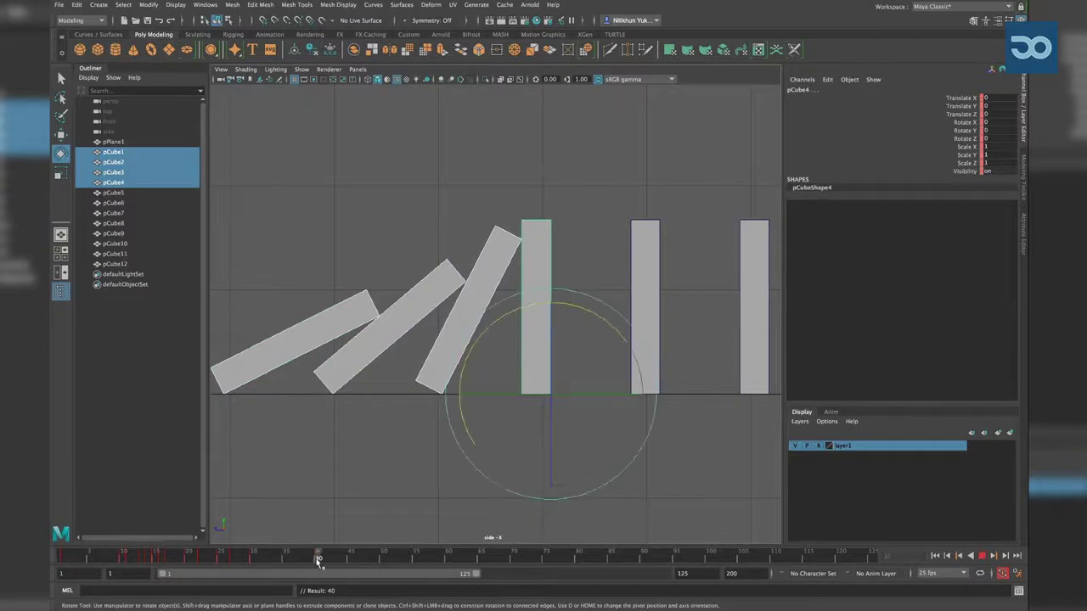
left_click(417, 495)
left_click(538, 311)
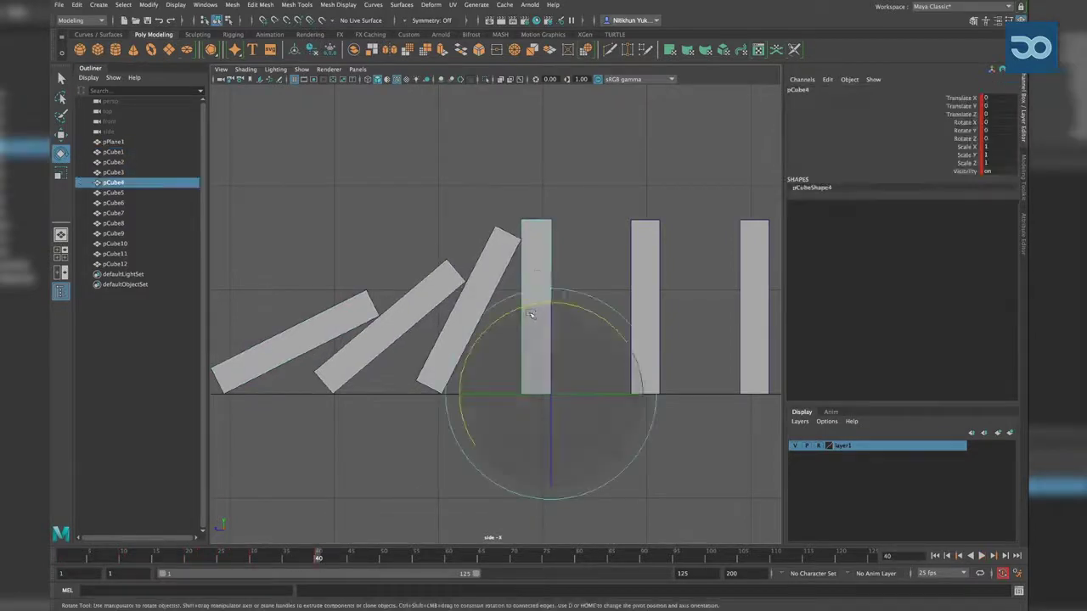
left_click_drag(562, 303, 507, 253)
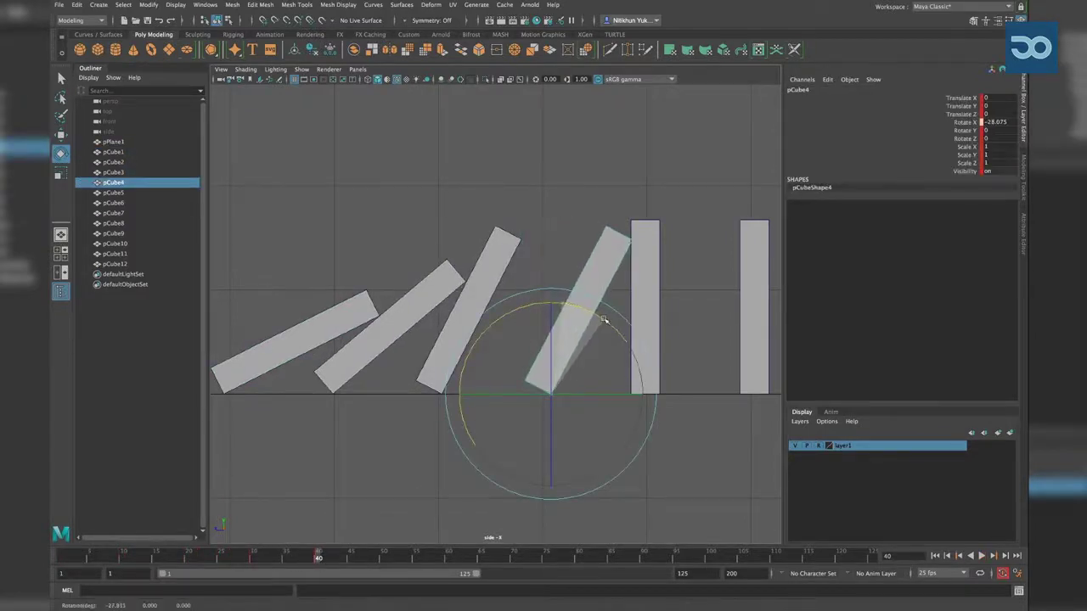
left_click(508, 253)
left_click_drag(484, 307, 510, 327)
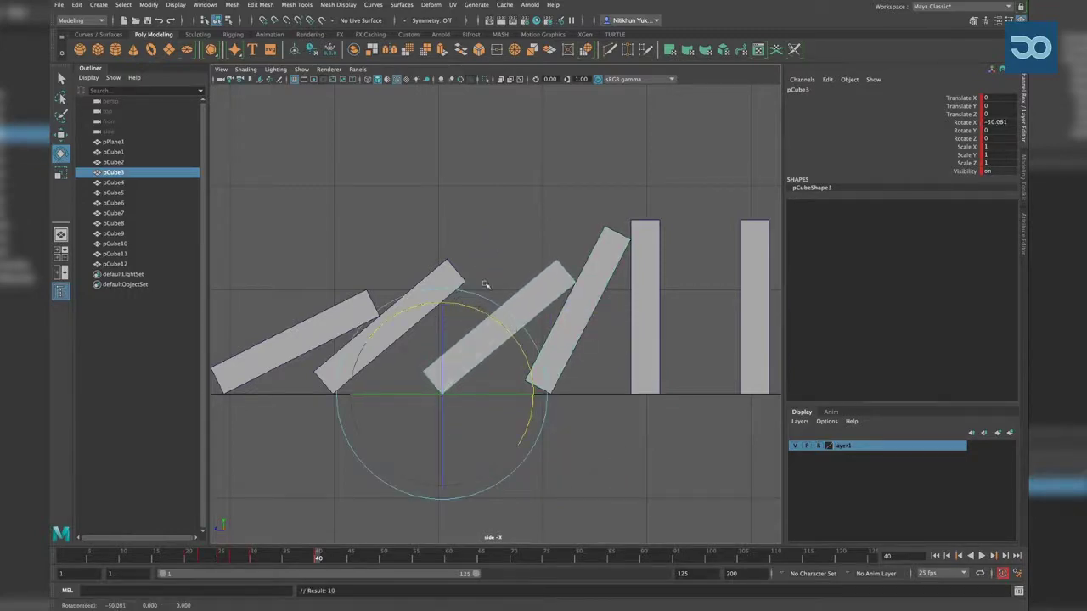
Lay pCube2 flatter and pCube1 nearly flat (Rotate X -70.036) at frame 40
left_click(374, 316)
left_click_drag(375, 315, 392, 337)
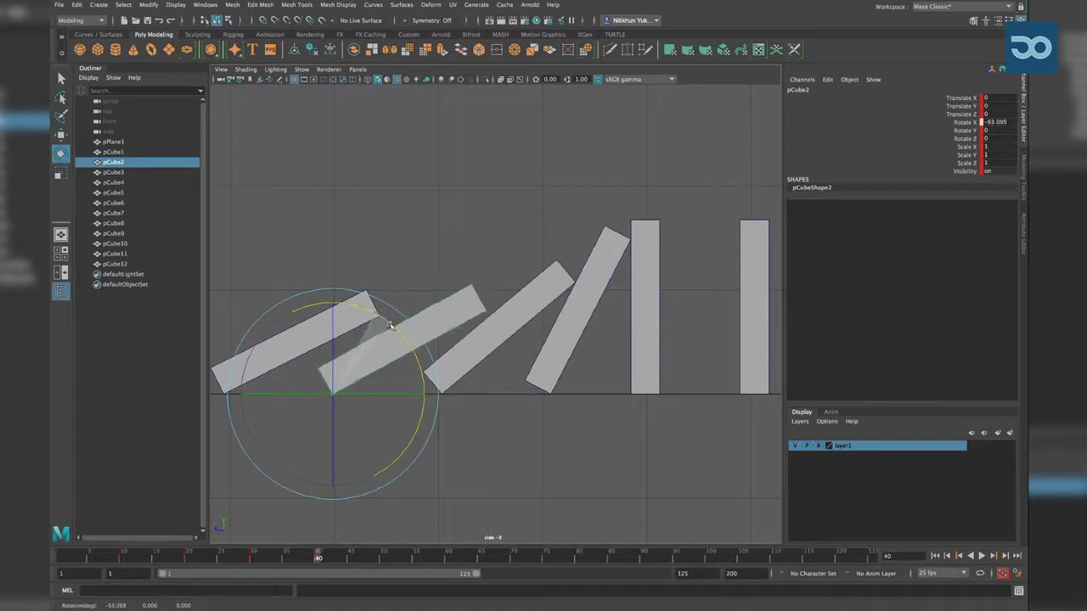
left_click(382, 296)
left_click(357, 308)
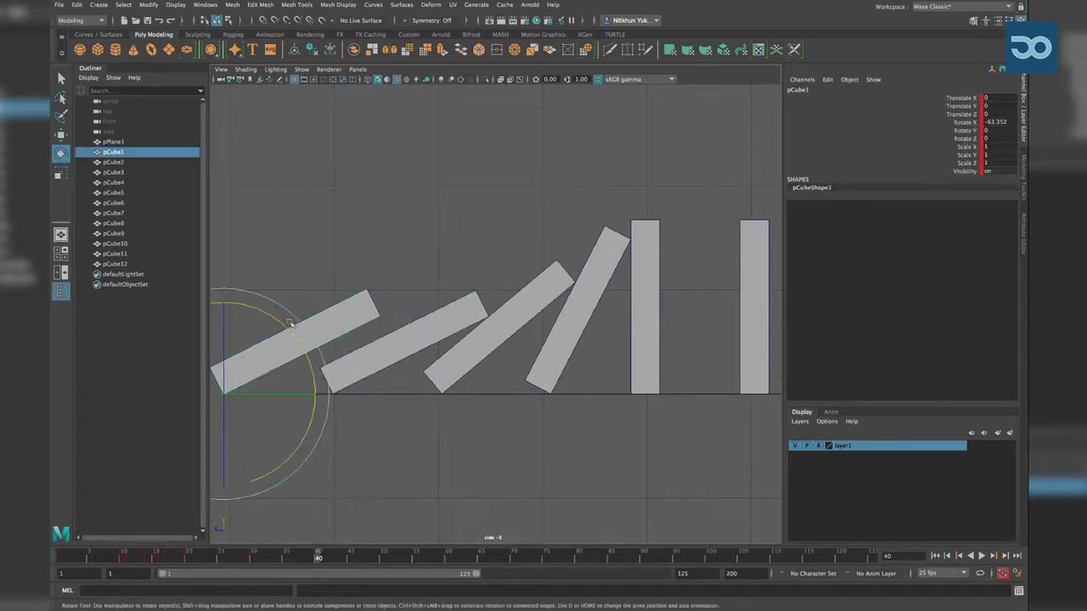
left_click_drag(284, 324, 288, 331)
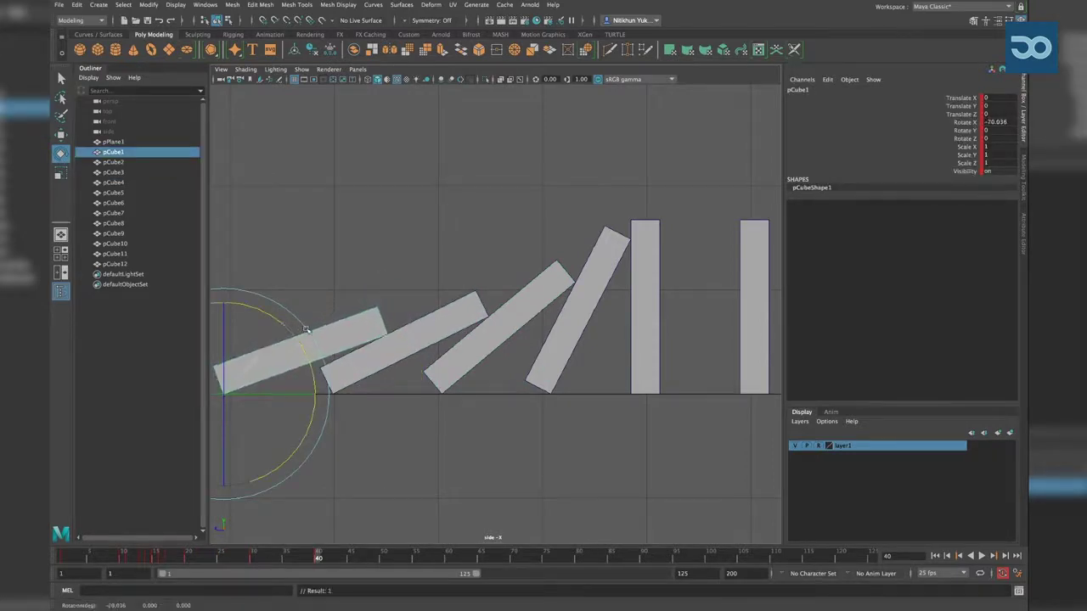
key("w")
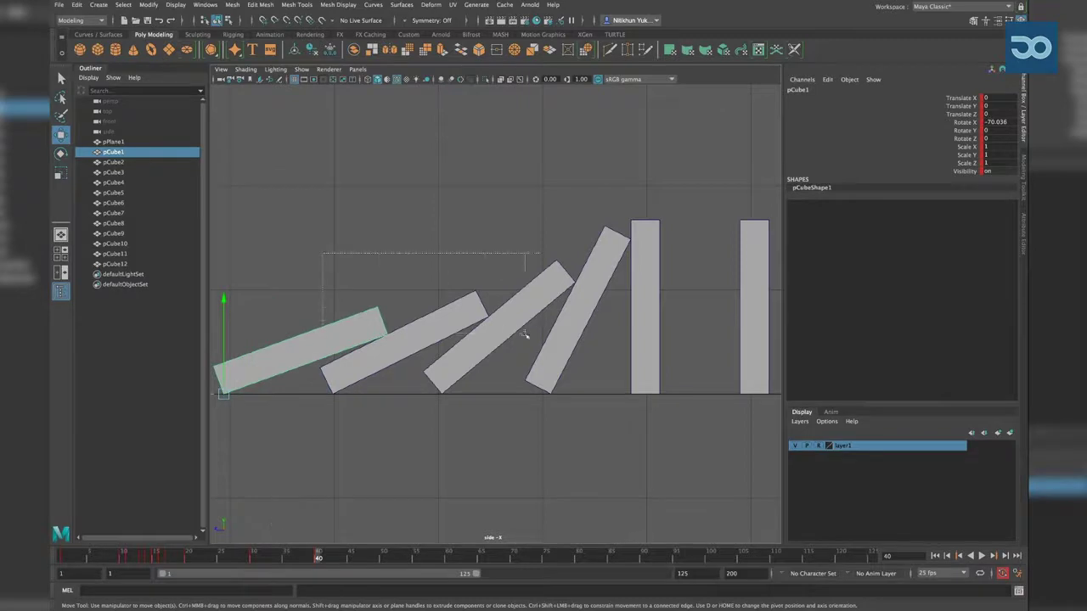
left_click_drag(323, 253, 649, 351)
mouse_move(280, 558)
left_mouse_down()
mouse_move(226, 564)
mouse_move(286, 577)
left_mouse_up()
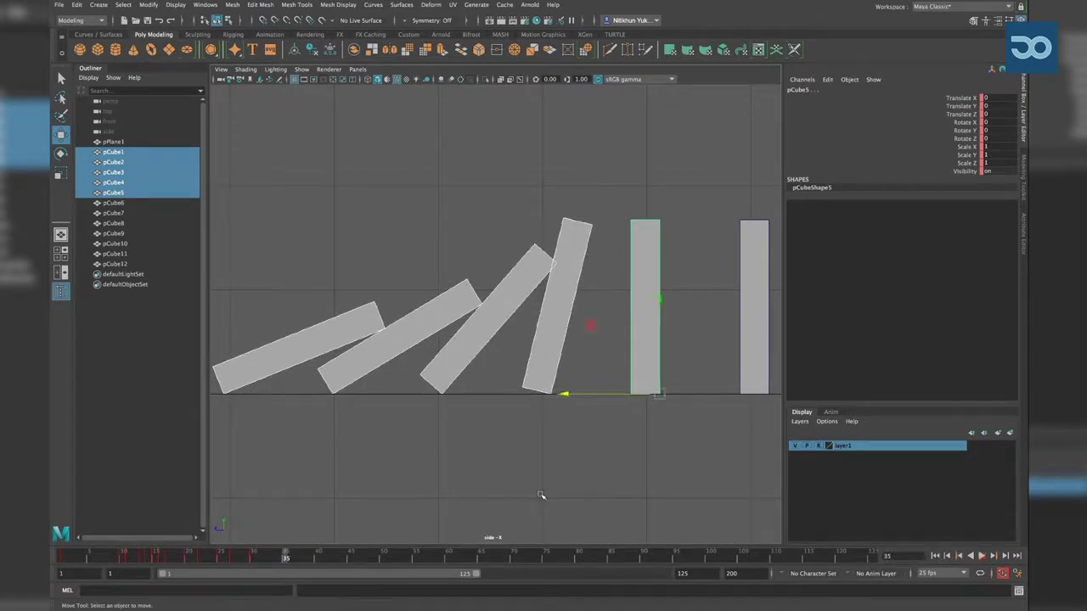
Tilt pCube4 slightly further at frames 35 and 32, then play the chain back
left_click(572, 400)
left_click(566, 305)
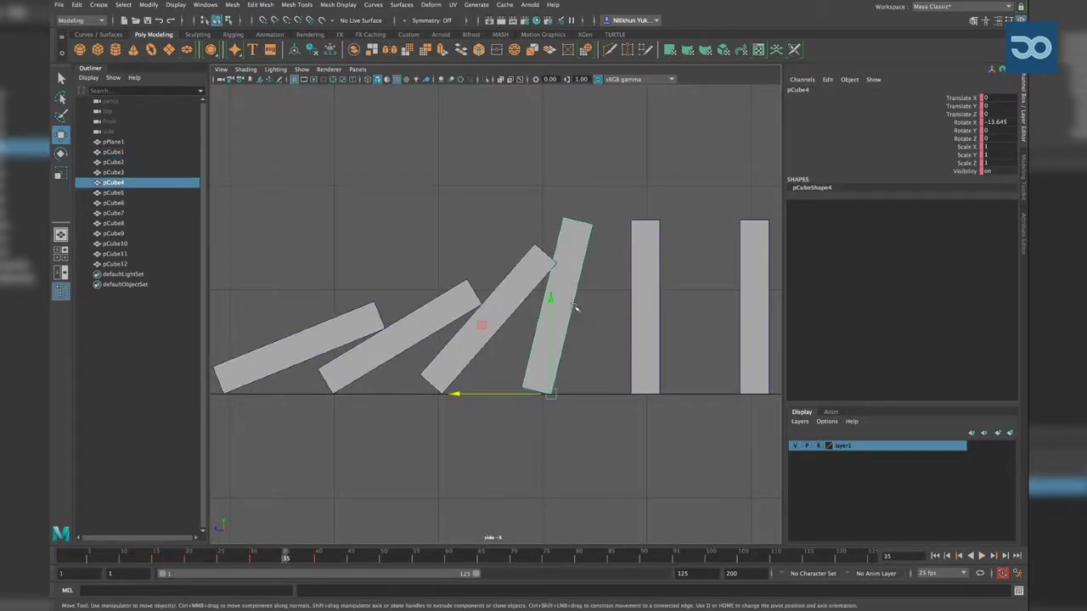
key("e")
left_click_drag(561, 340, 536, 386)
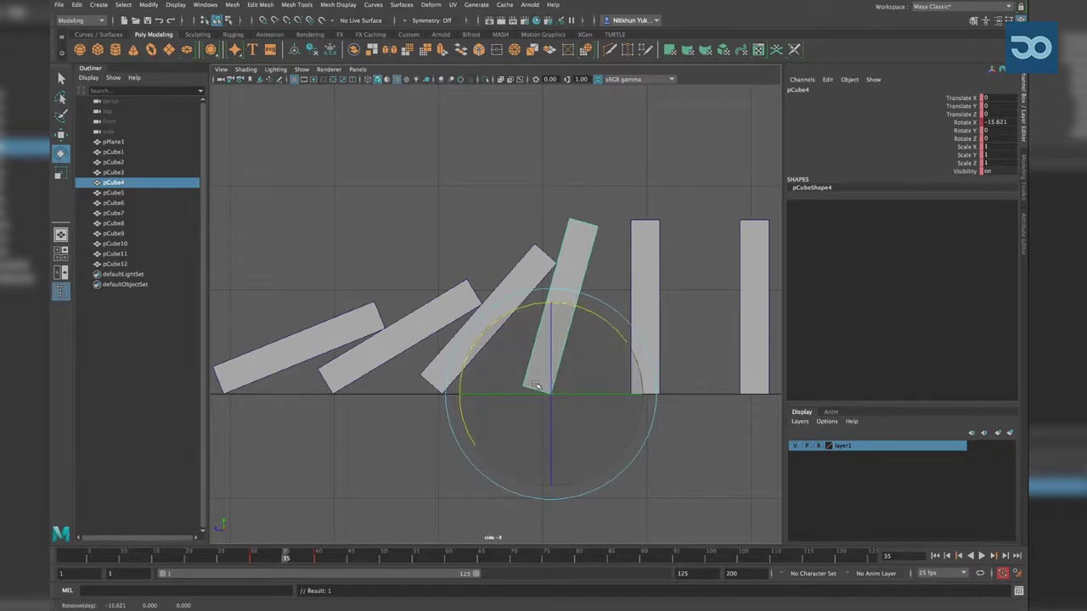
left_click_drag(286, 558, 266, 557)
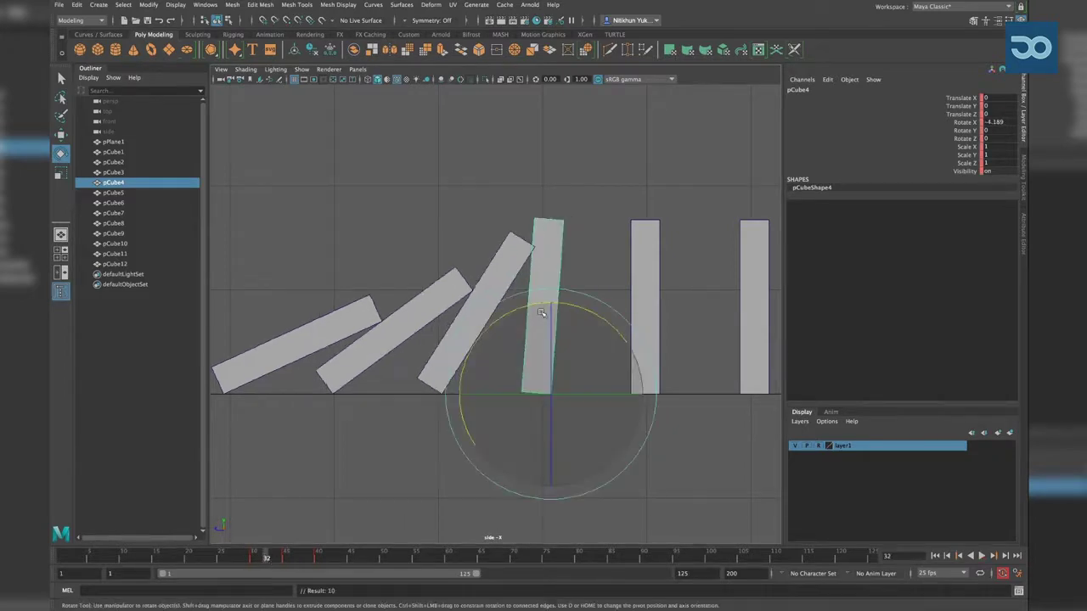
left_click_drag(540, 314, 577, 308)
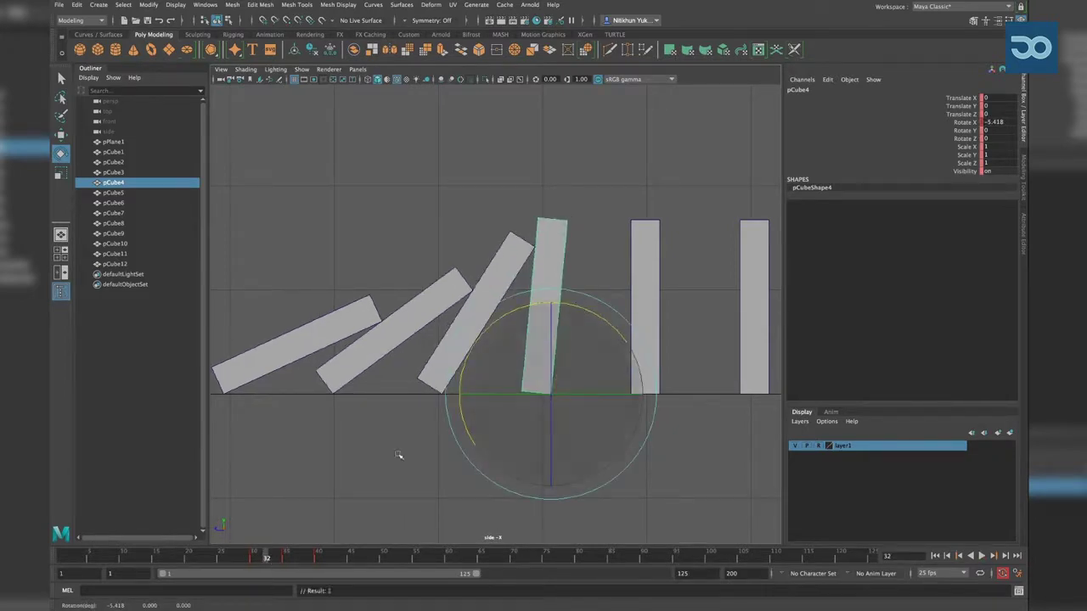
key("alt+v")
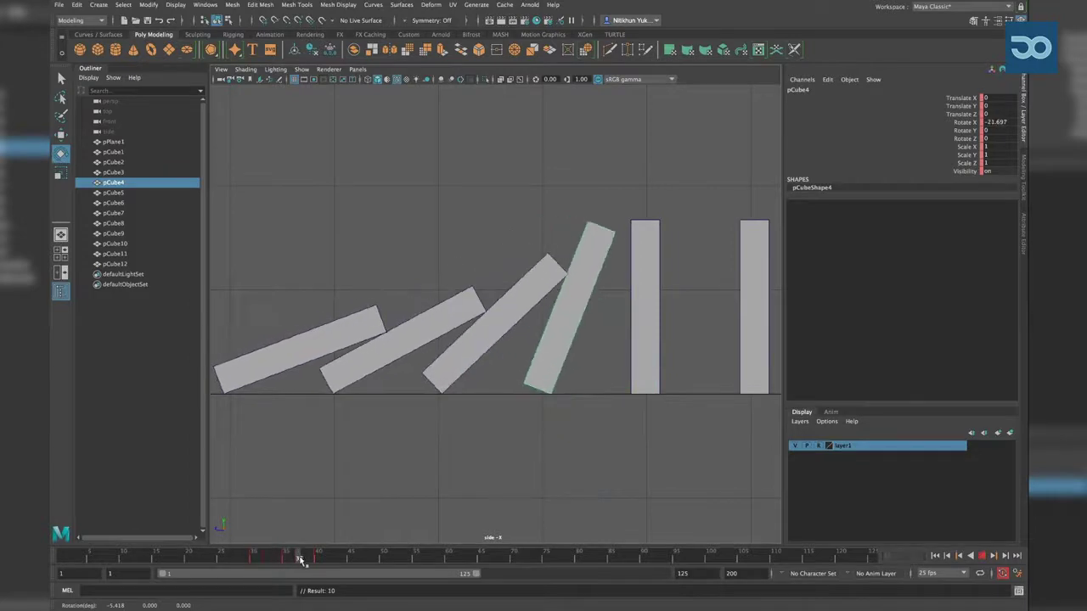
key("alt+v")
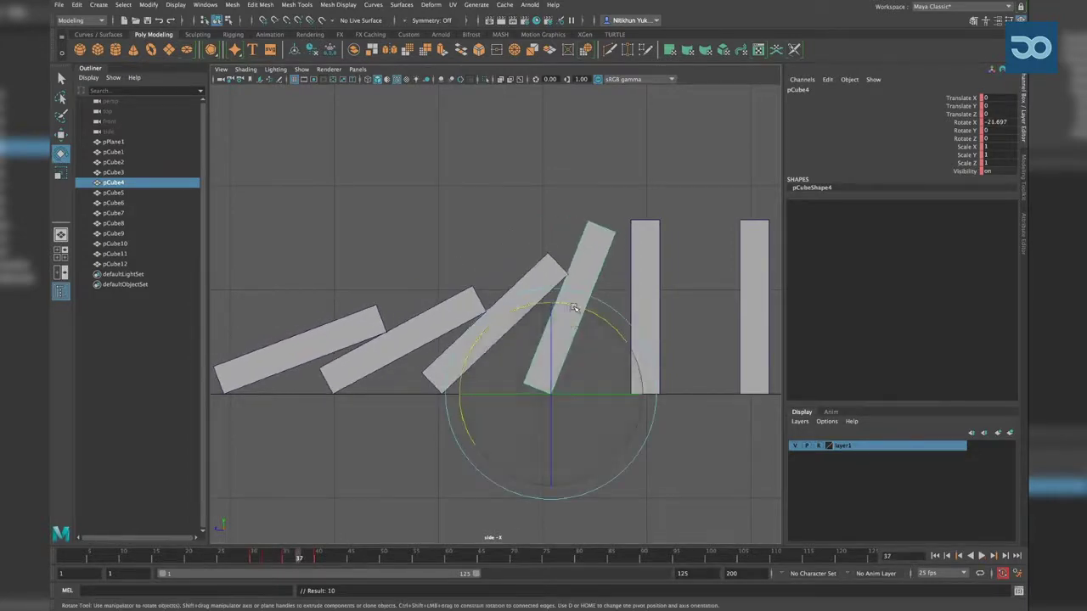
Tilt pCube4 a bit more, play to frame 40, select pCube1–5, and scrub toward frame 50
left_click_drag(567, 342, 569, 339)
key("alt+v")
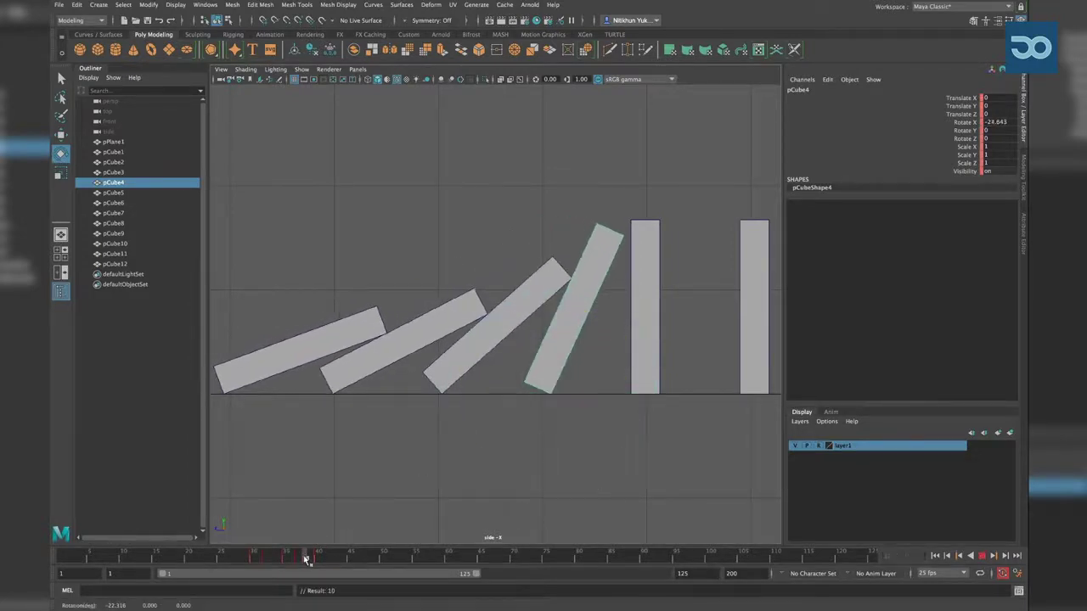
left_click(319, 560)
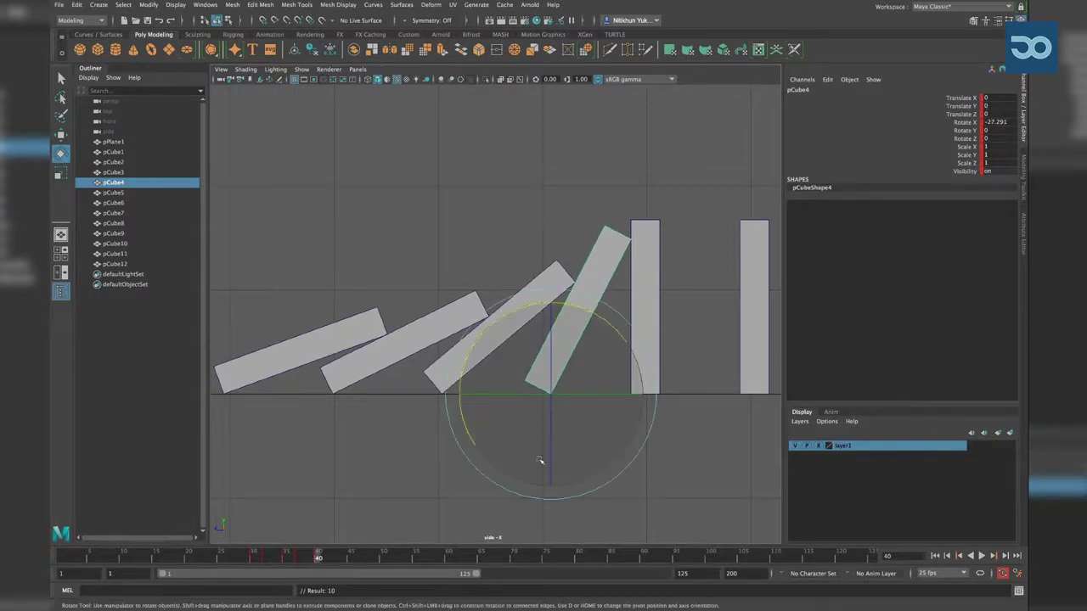
middle_click_drag(565, 456, 319, 273, "alt")
left_click_drag(560, 337, 598, 340)
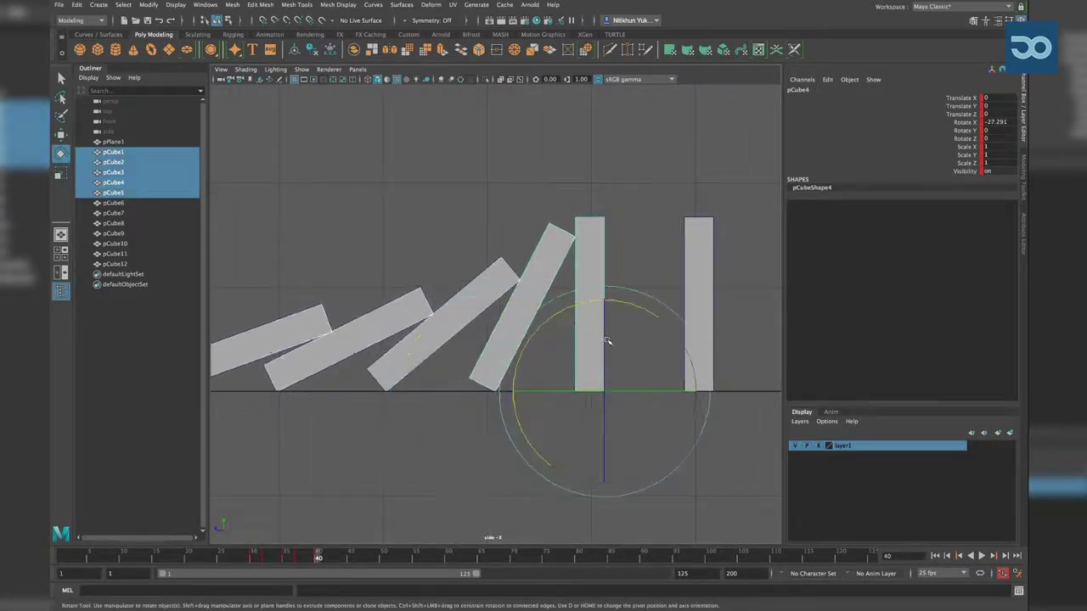
middle_click_drag(414, 527, 393, 529, "alt")
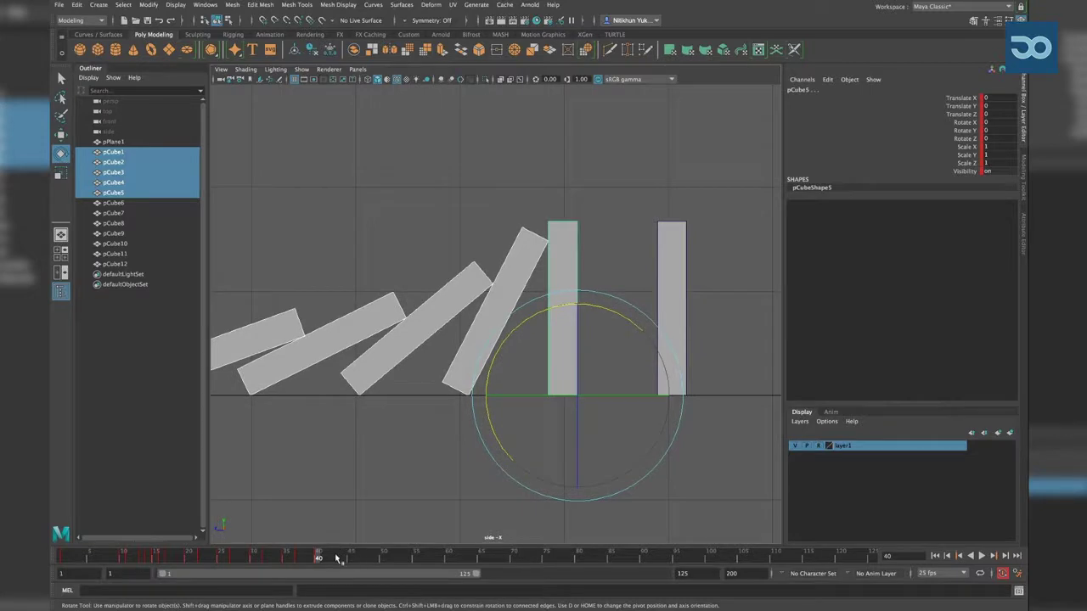
left_click_drag(337, 560, 379, 562)
Tilt pCube5 to lean on pCube6, pCube4 to about -50°, and pCube3 further over
left_click(462, 503)
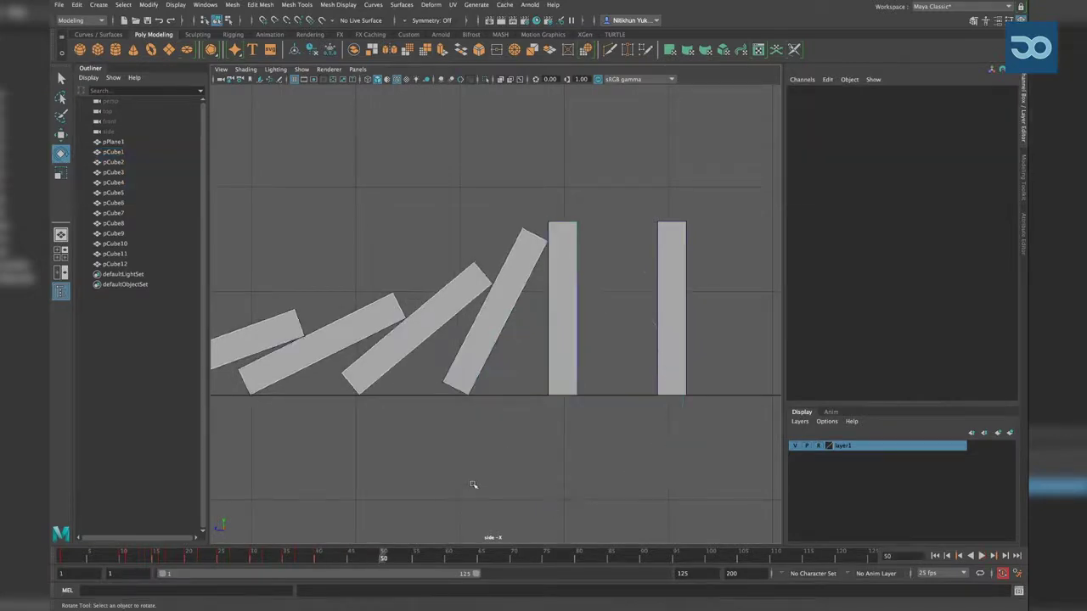
middle_click_drag(535, 379, 504, 368, "alt")
left_click(529, 344)
left_click_drag(572, 296, 612, 315)
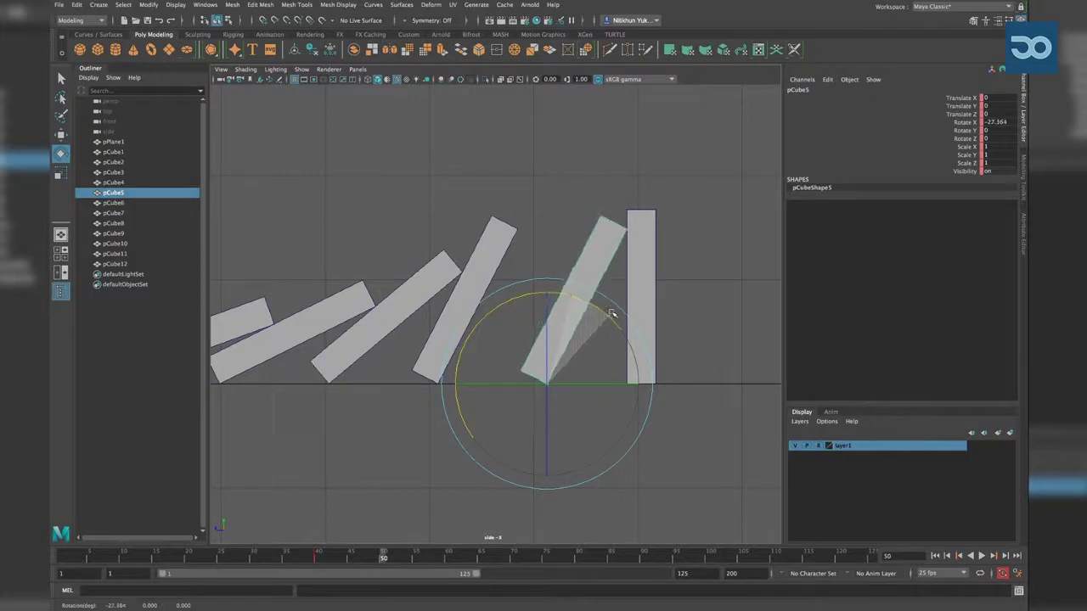
left_click(502, 239)
left_click_drag(458, 295, 490, 315)
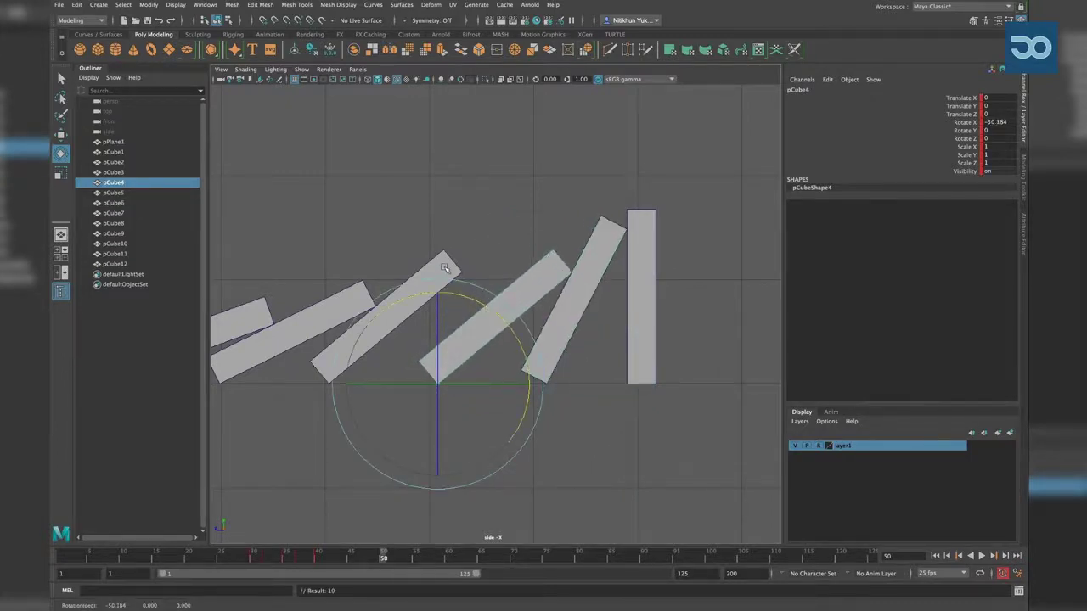
left_click(445, 272)
left_click_drag(380, 305, 388, 316)
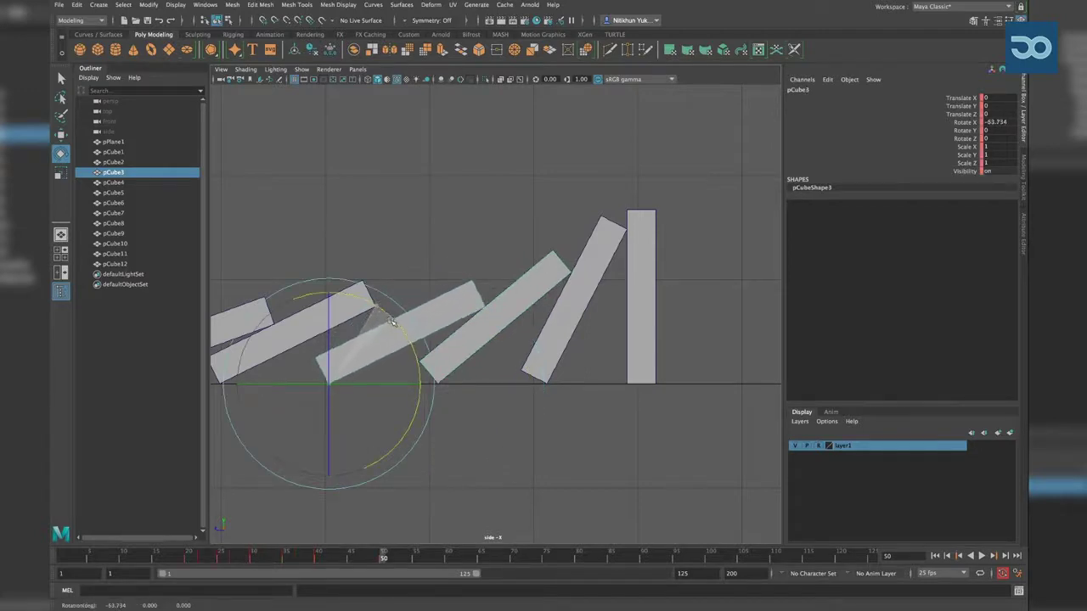
Lower pCube2 and pCube1 closer to the ground, then select the first six dominoes
middle_click_drag(417, 266, 536, 258, "alt")
left_click(480, 282)
left_click(424, 316)
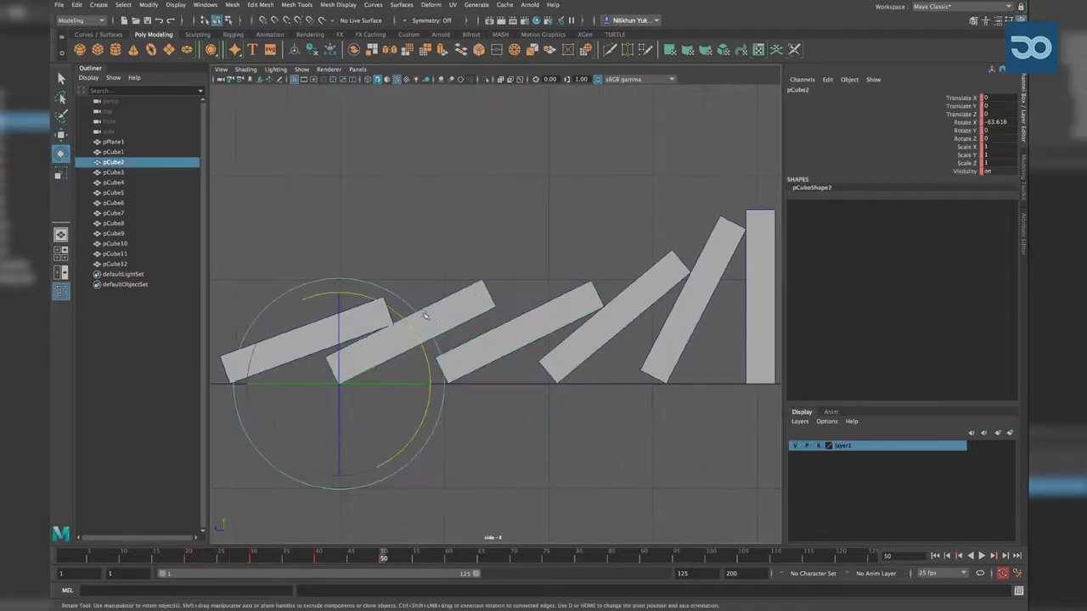
left_click_drag(387, 307, 394, 313)
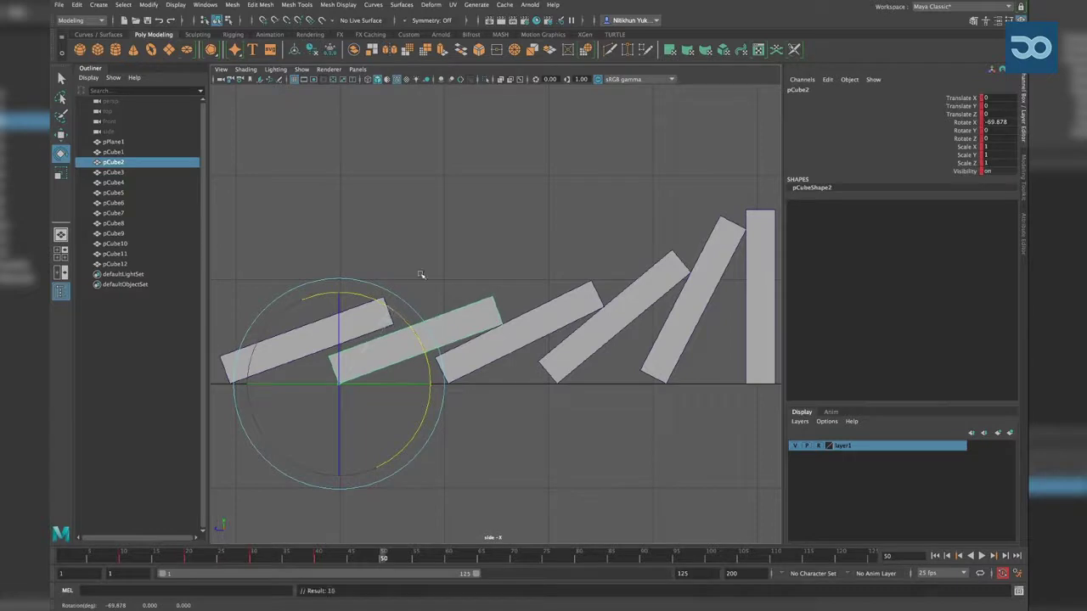
left_click(422, 274)
left_click(305, 327)
left_click_drag(306, 327, 308, 331)
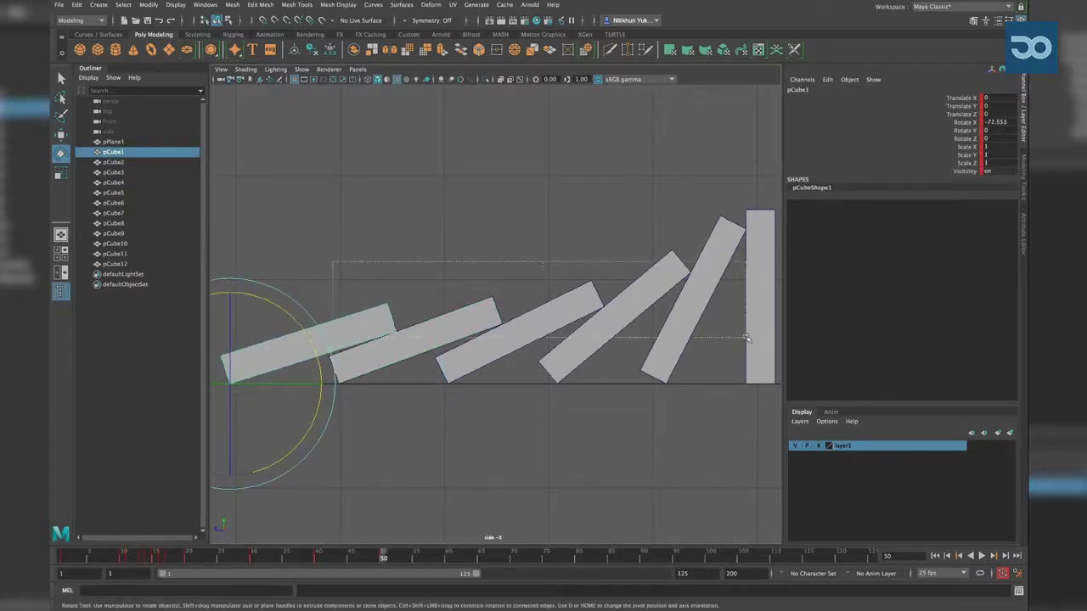
left_click_drag(764, 373, 323, 365)
scroll(597, 367, "down", 5)
scroll(597, 366, "up", 3)
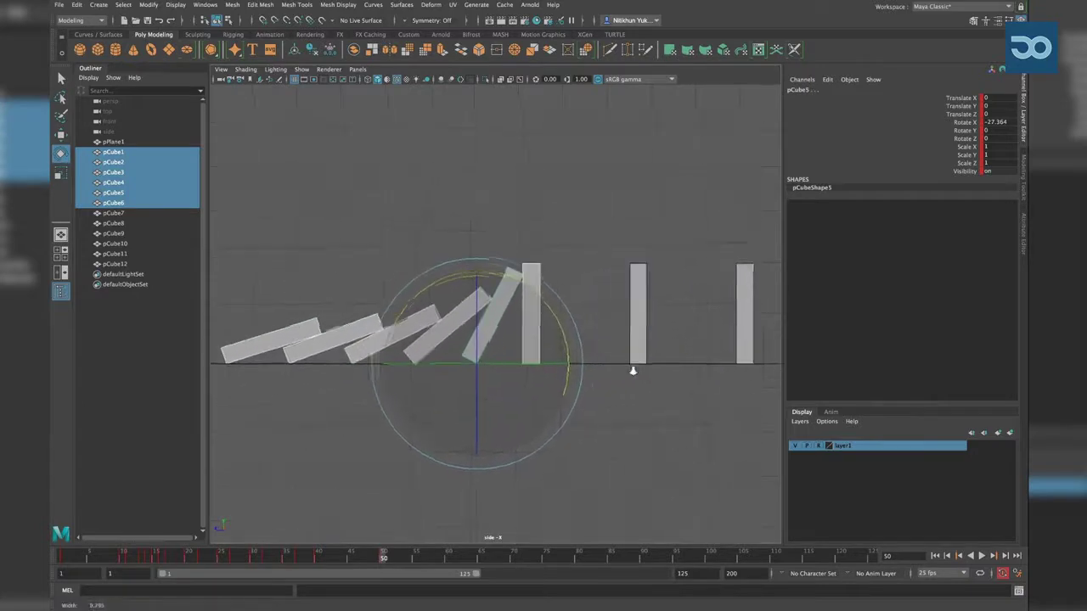
At frame 45, tilt pCube5 a little further and step back through the frames
middle_click_drag(473, 367, 492, 367, "alt")
scroll(492, 368, "up", 1)
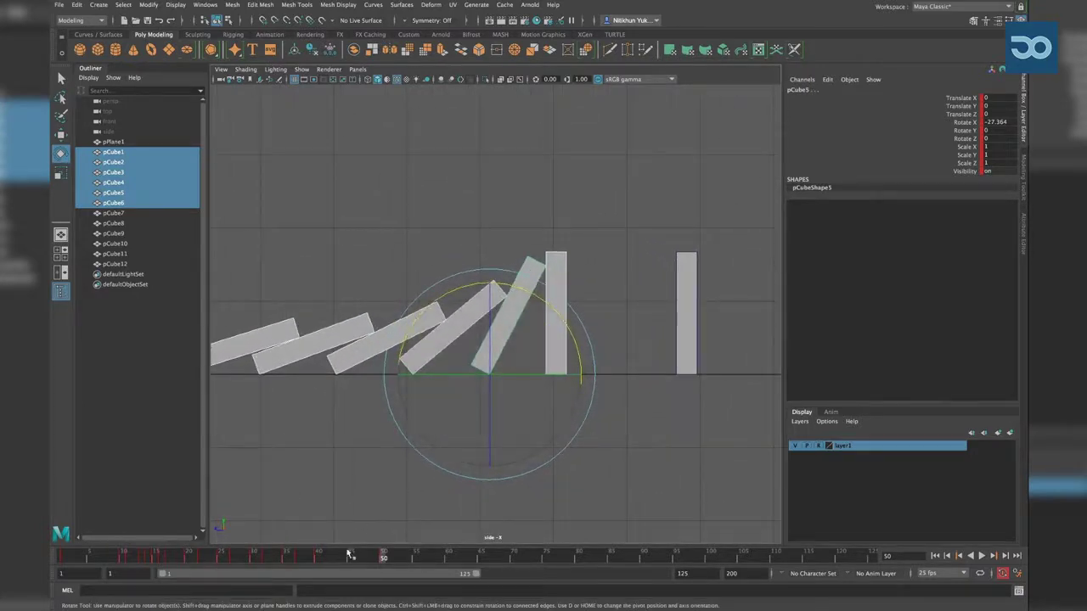
left_click(351, 556)
left_click(569, 524)
left_click(512, 266)
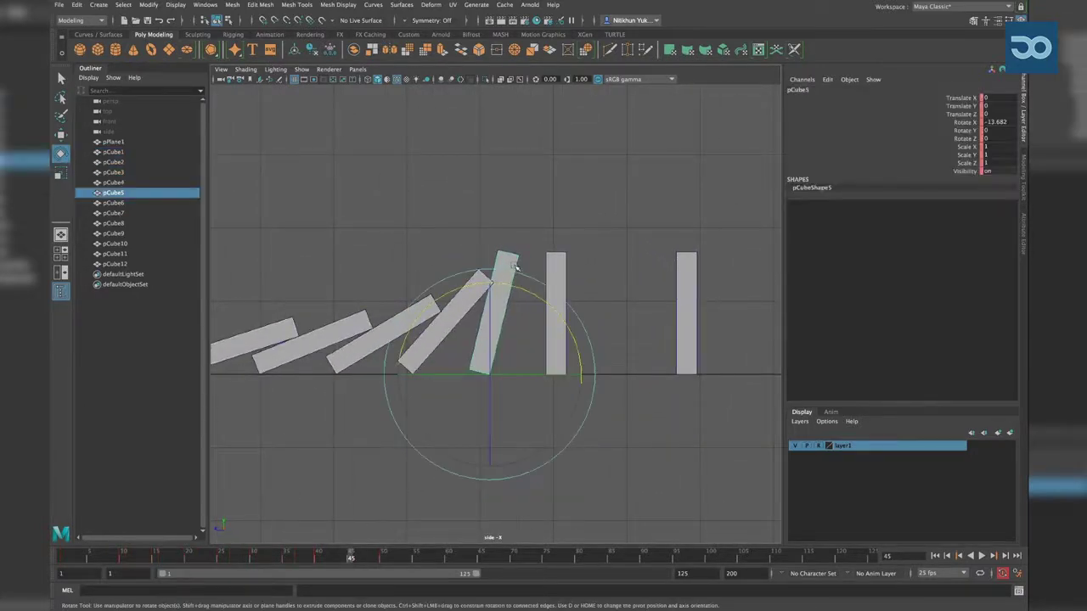
left_click_drag(507, 285, 510, 286)
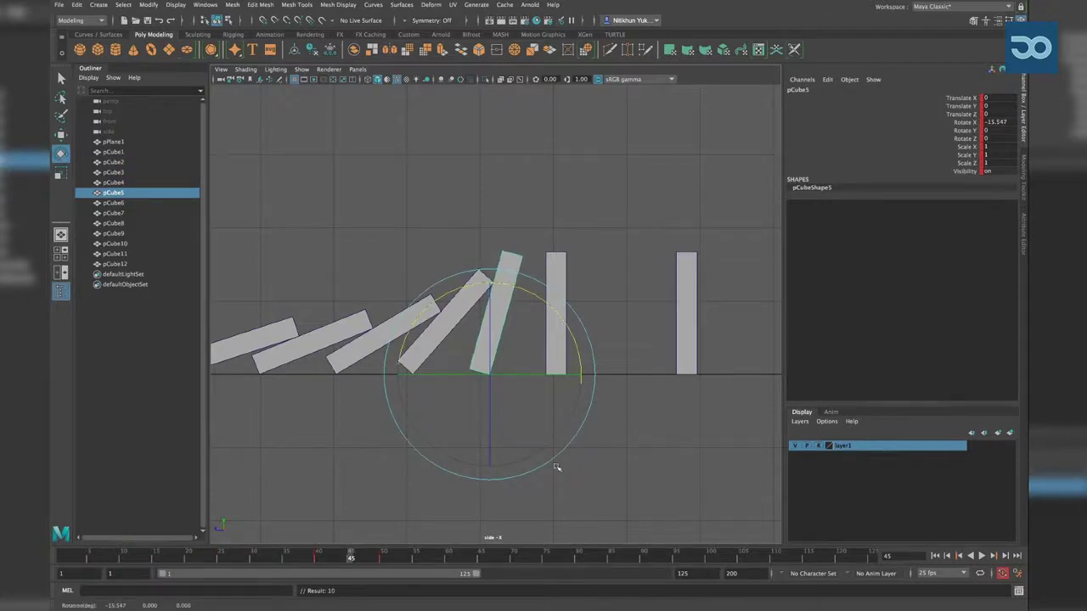
mouse_move(353, 555)
left_mouse_down()
mouse_move(367, 576)
mouse_move(331, 560)
left_mouse_up()
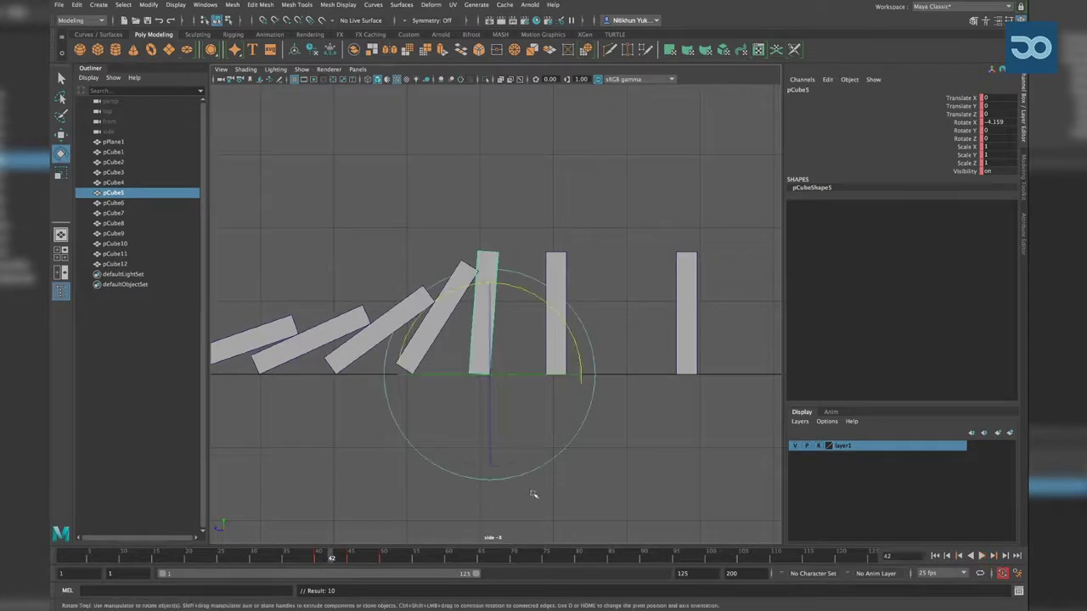
Key pCube5's slight lean of about -5.1° at frame 42, replay from the start, and return to frame 36
left_click(508, 355)
left_click(491, 272)
left_click_drag(506, 287, 509, 289)
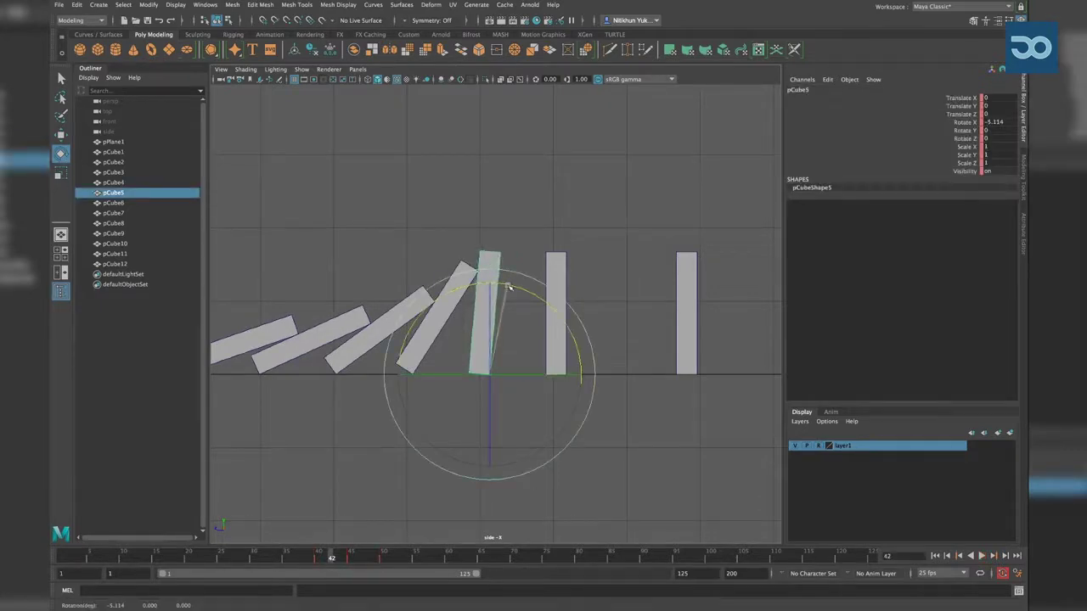
key("s")
left_click_drag(331, 560, 206, 557)
key("alt+v")
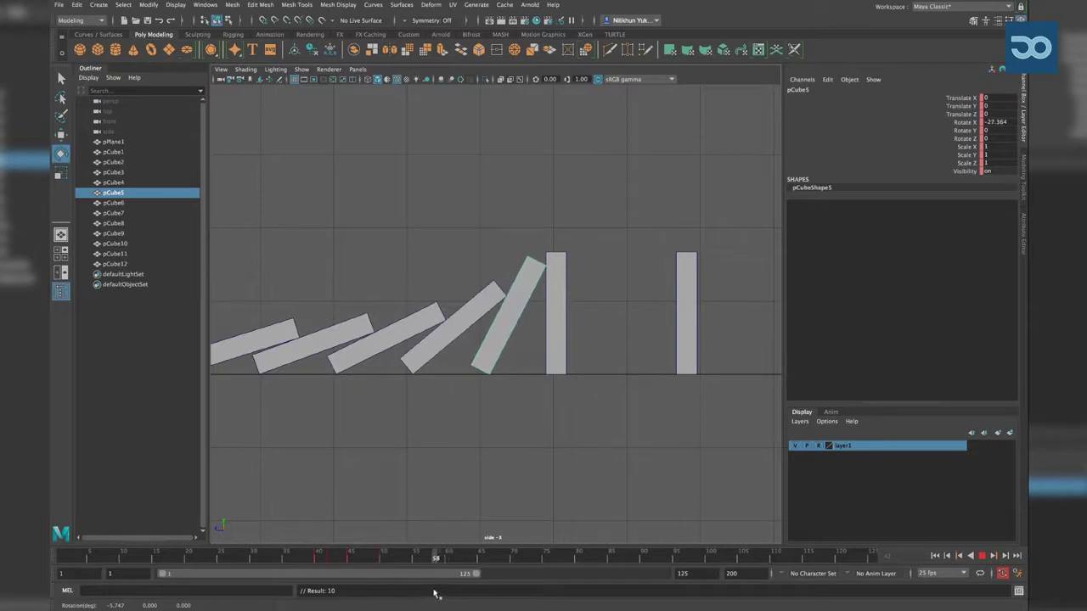
key("Escape")
left_click(575, 283)
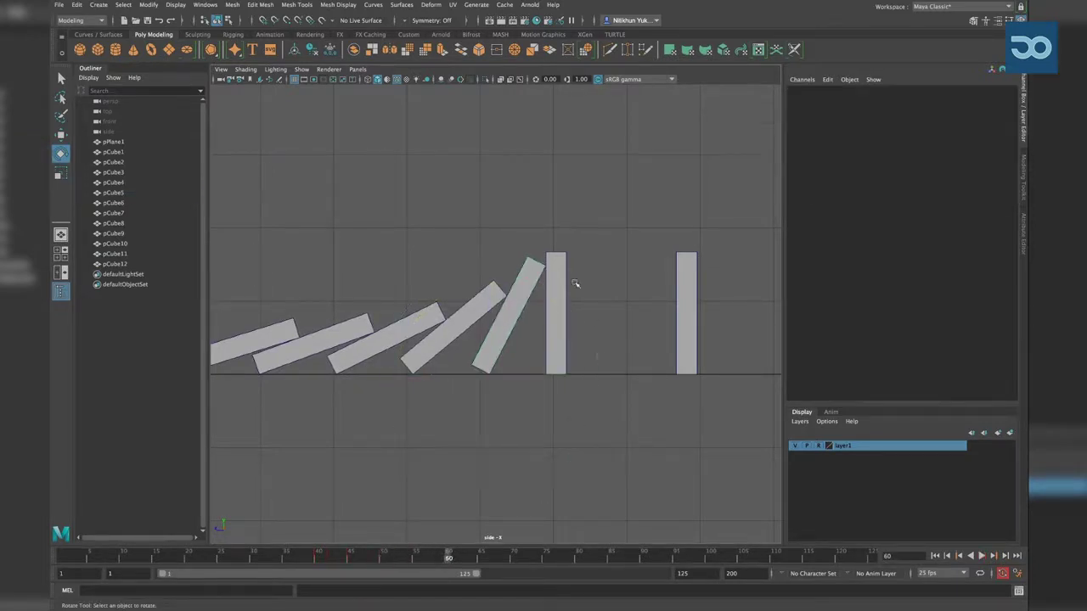
left_click_drag(415, 560, 292, 560)
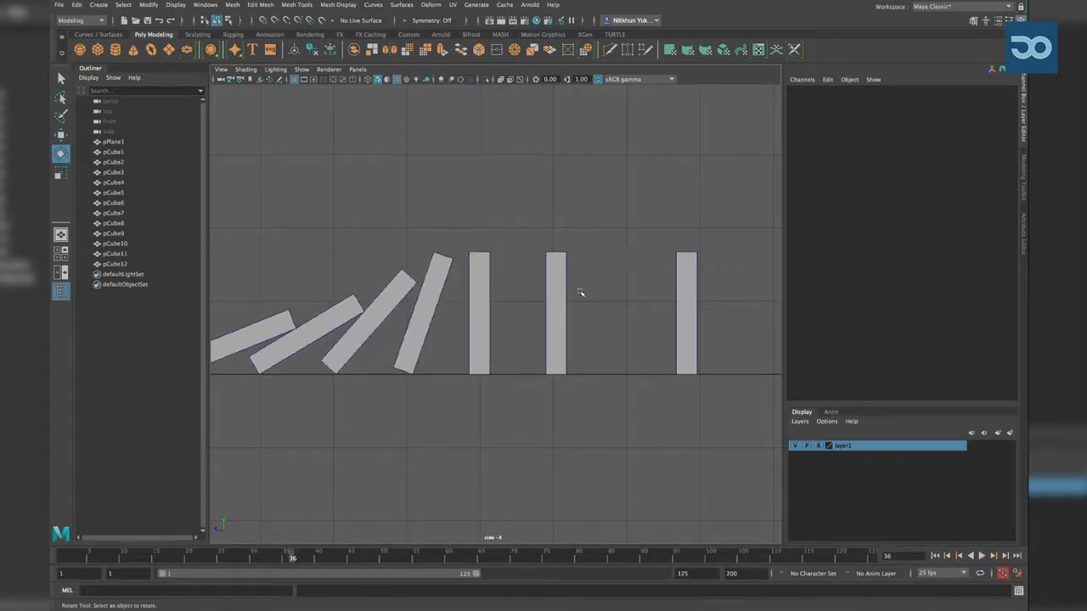
Play on from frame 36 to frame 62 and tip pCube6 to Rotate X about -63°
left_click(560, 285)
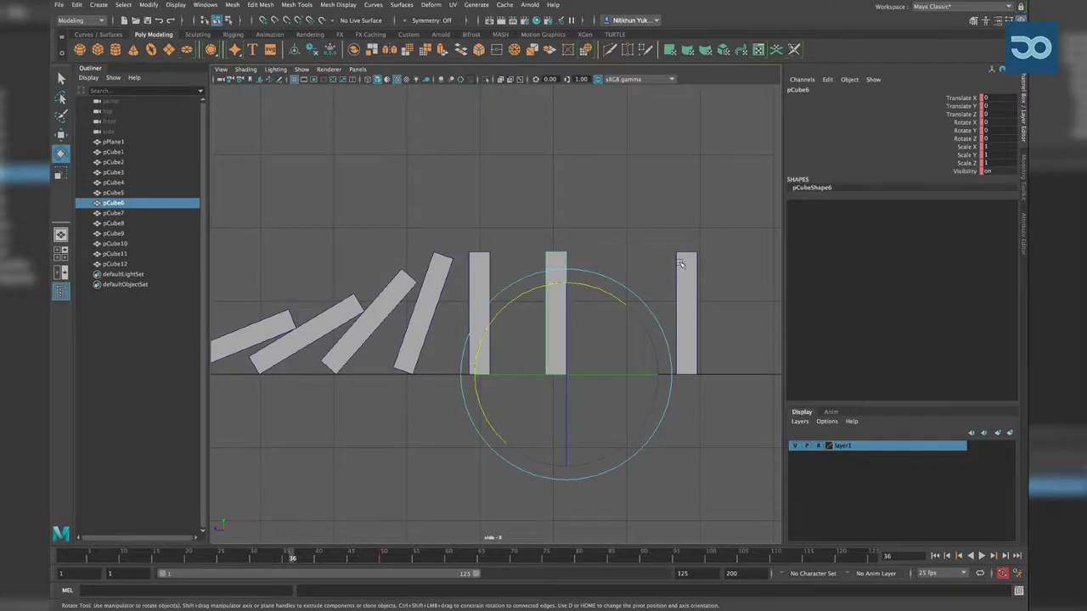
left_click(504, 287)
left_click(479, 306)
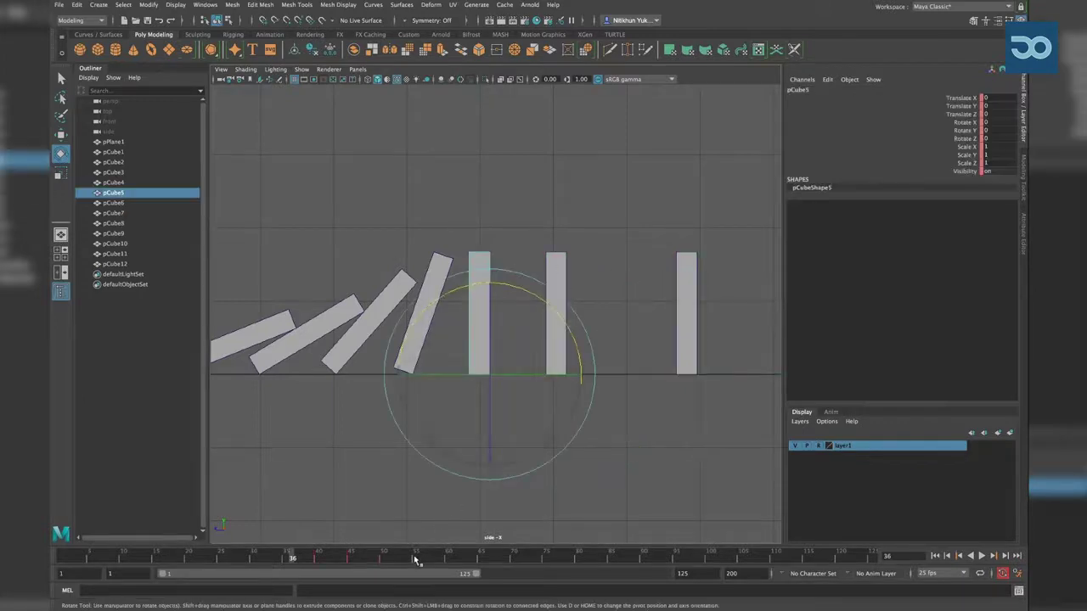
key("alt+v")
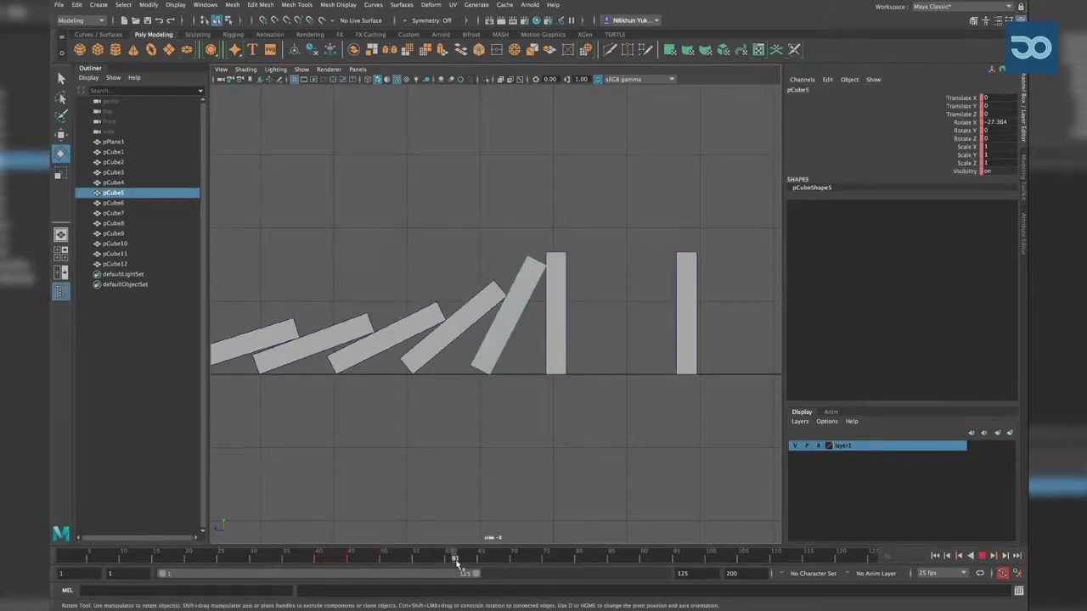
left_click(456, 560)
left_click(608, 477)
left_click(567, 307)
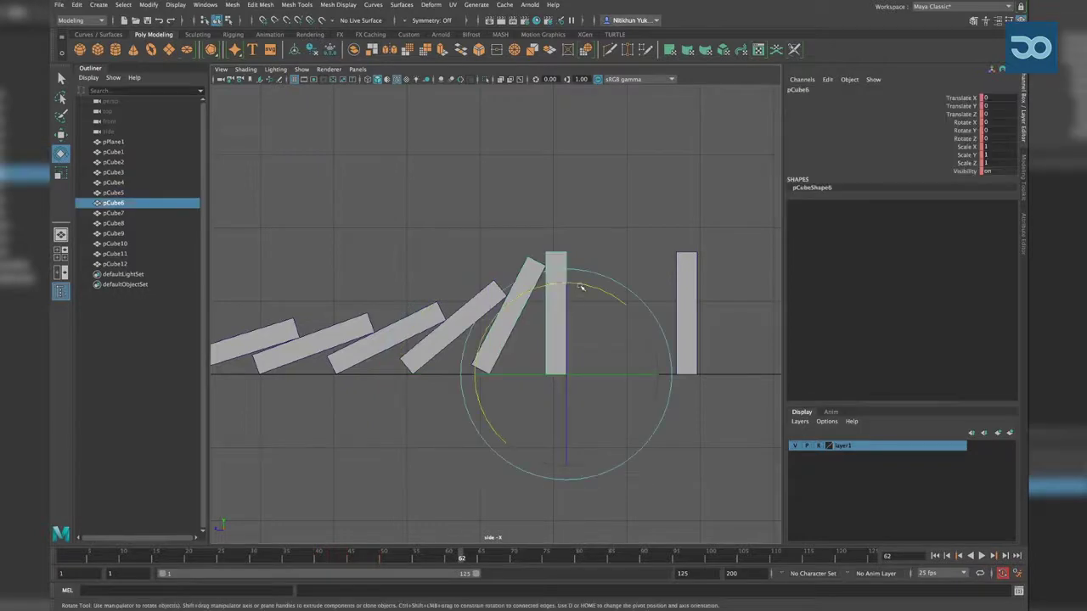
left_click_drag(581, 288, 668, 343)
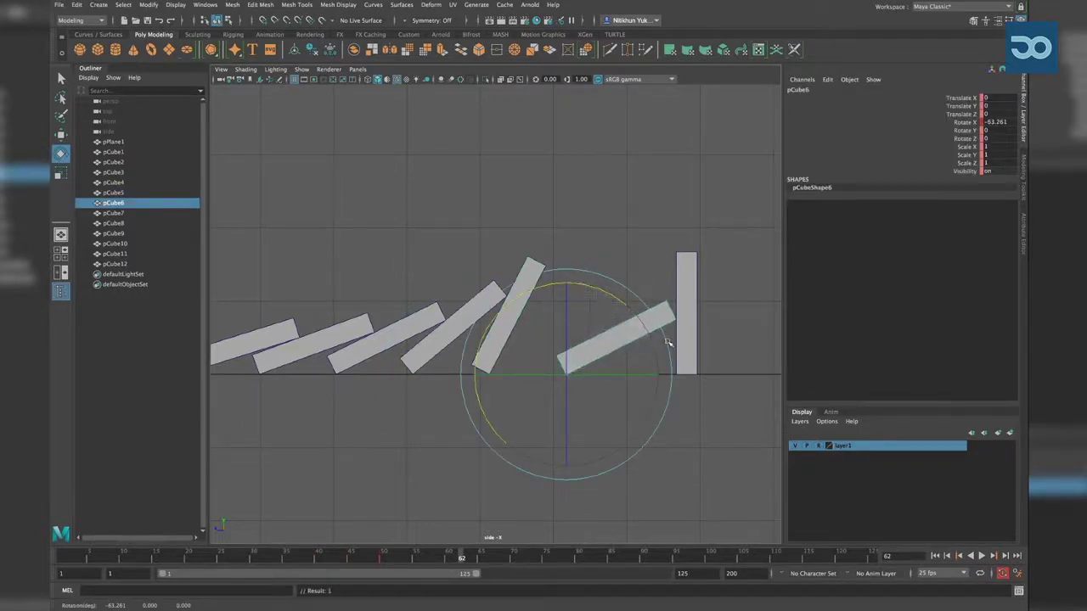
mouse_move(380, 558)
left_mouse_down()
mouse_move(339, 558)
mouse_move(461, 561)
left_mouse_up()
key("e")
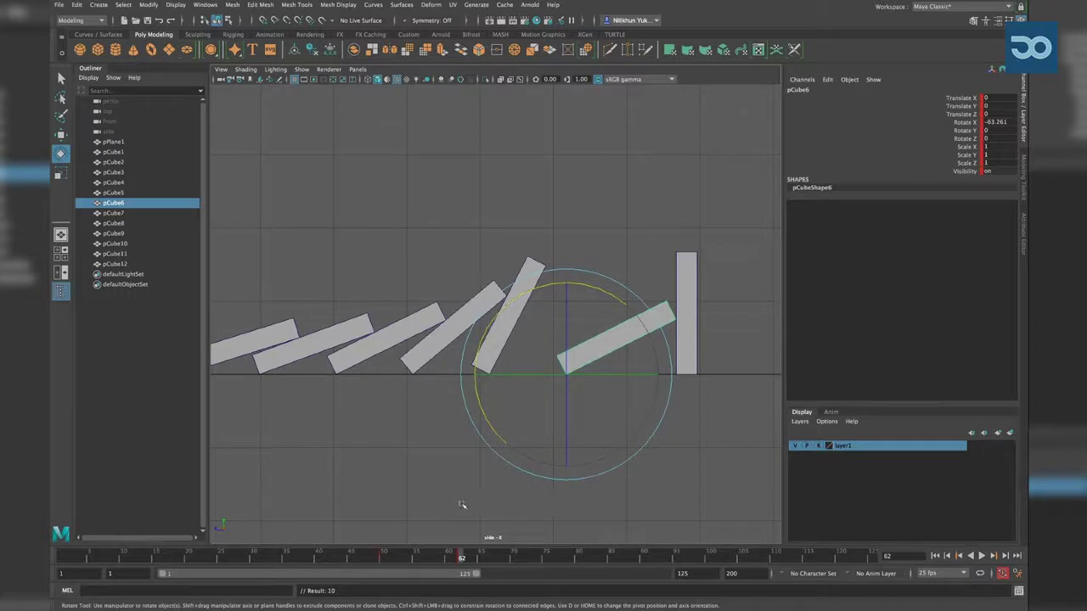
At frame 62, tilt pCube5 and pCube4 down onto the blocks in front of them
left_click(556, 274)
left_click(526, 274)
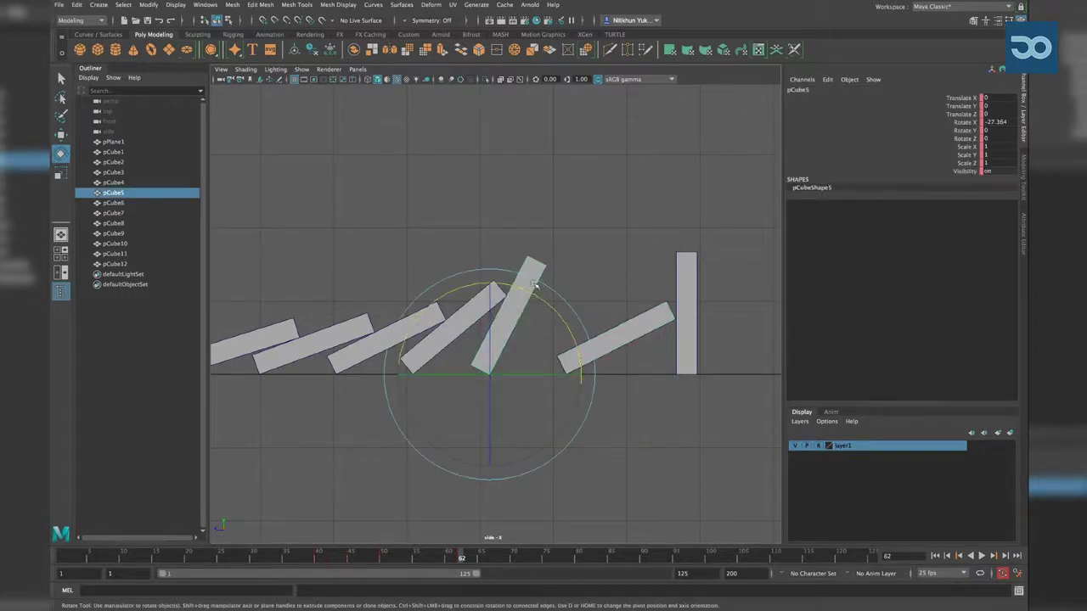
left_click_drag(535, 289, 573, 342)
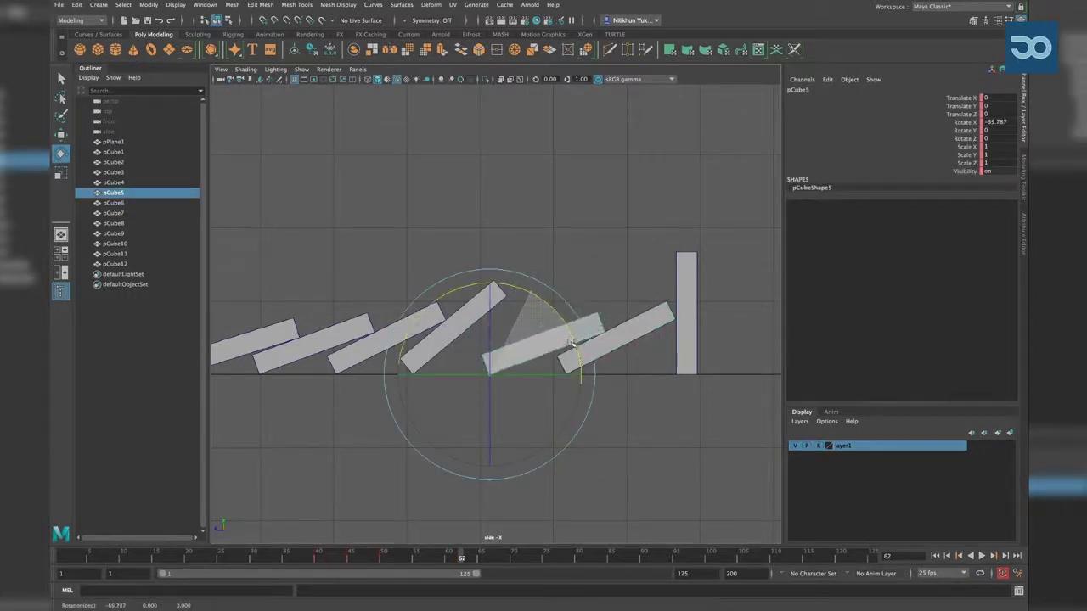
left_click(504, 260)
left_click(489, 304)
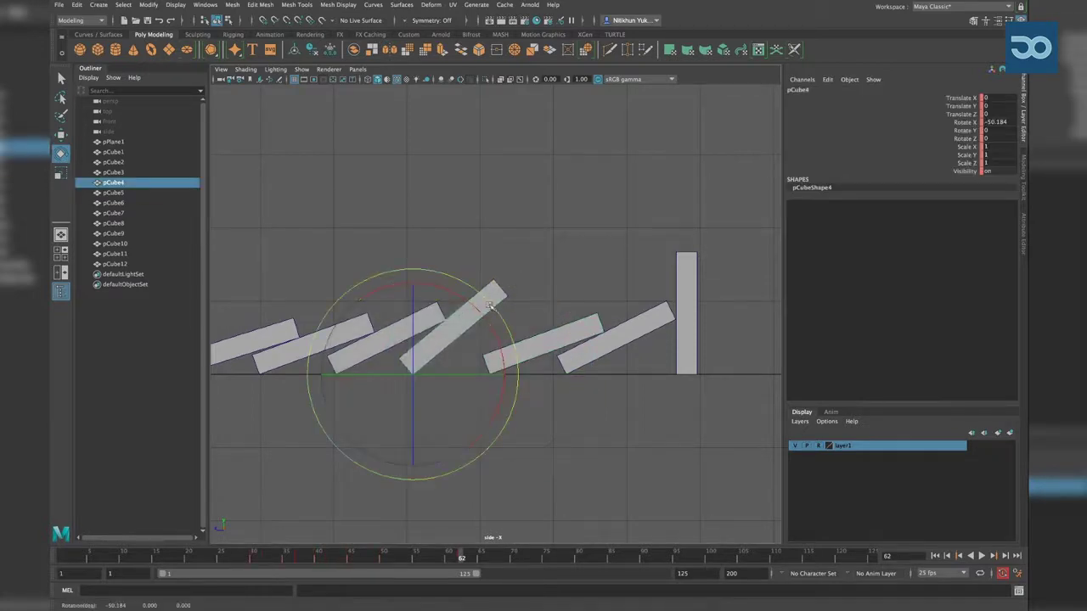
left_click_drag(490, 304, 499, 259)
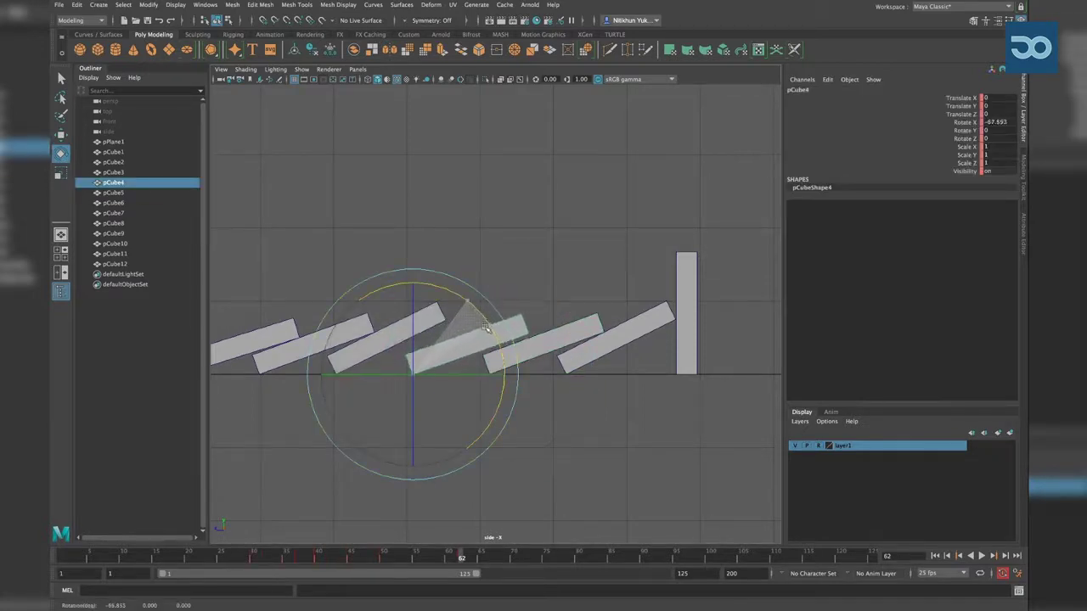
Tilt pCube3, pCube2 and pCube1 down onto their neighbours, then scrub to check the toppling
left_click(500, 259)
left_click(395, 310)
left_click_drag(396, 311, 402, 315)
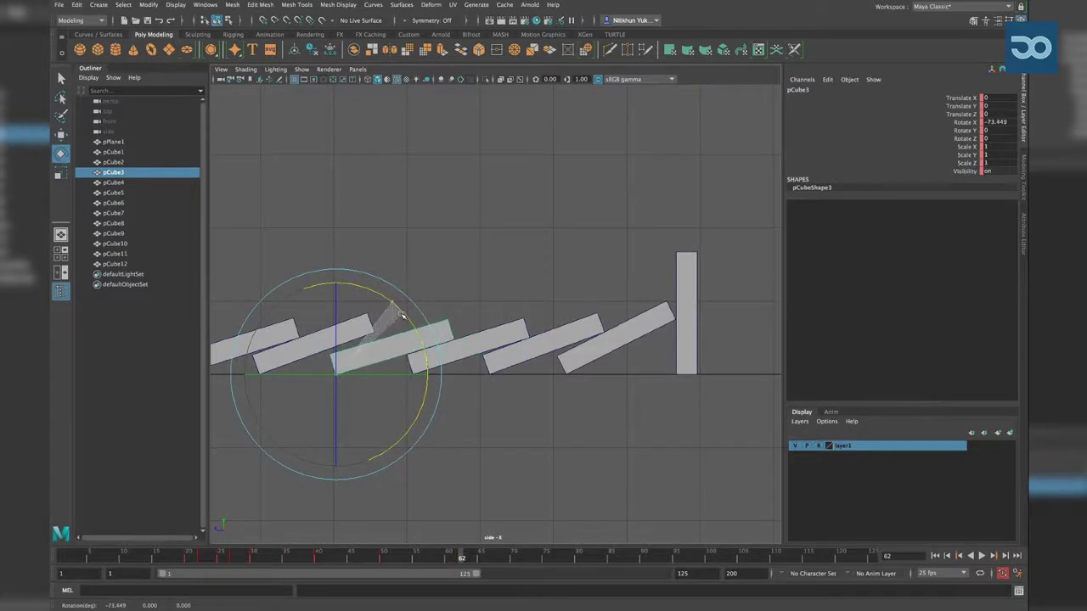
left_click(439, 269)
left_click(323, 311)
left_click_drag(323, 311, 324, 315)
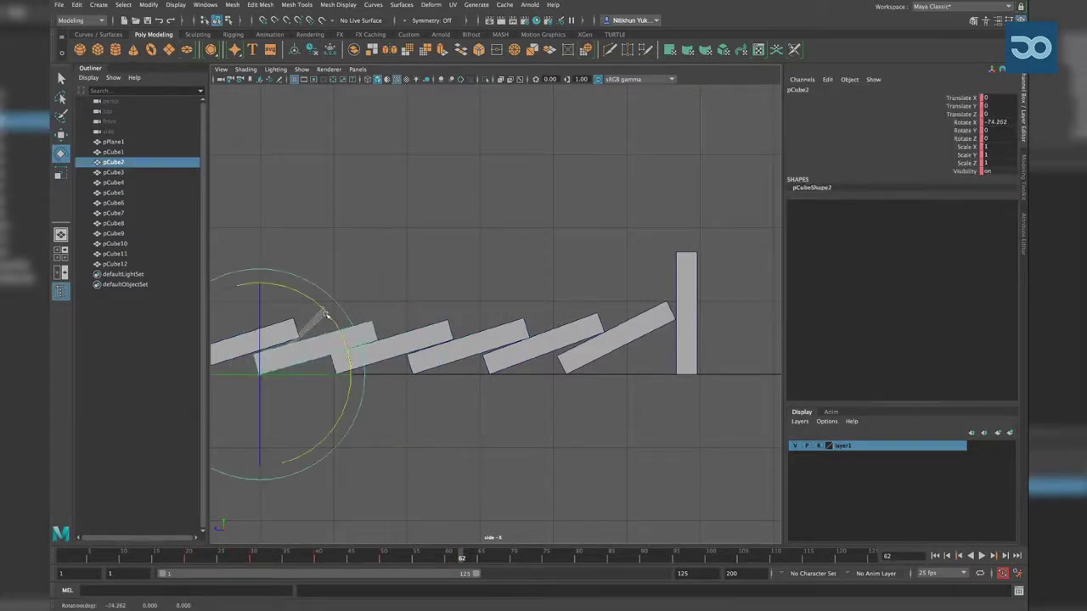
left_click(376, 267)
left_click(255, 319)
left_click_drag(255, 319, 251, 316)
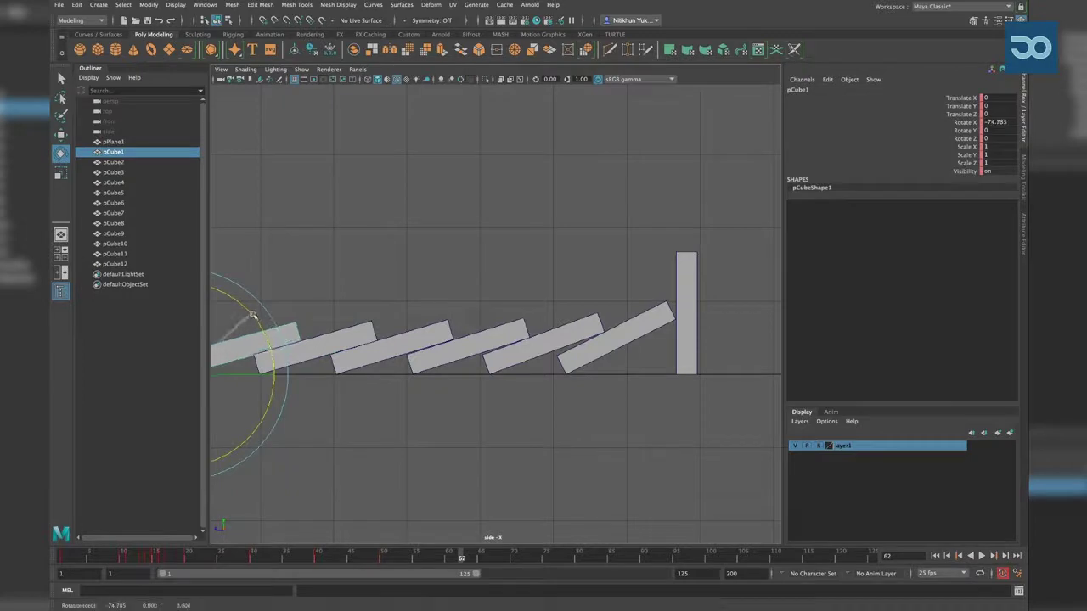
mouse_move(442, 557)
left_mouse_down()
mouse_move(285, 557)
mouse_move(415, 567)
left_mouse_up()
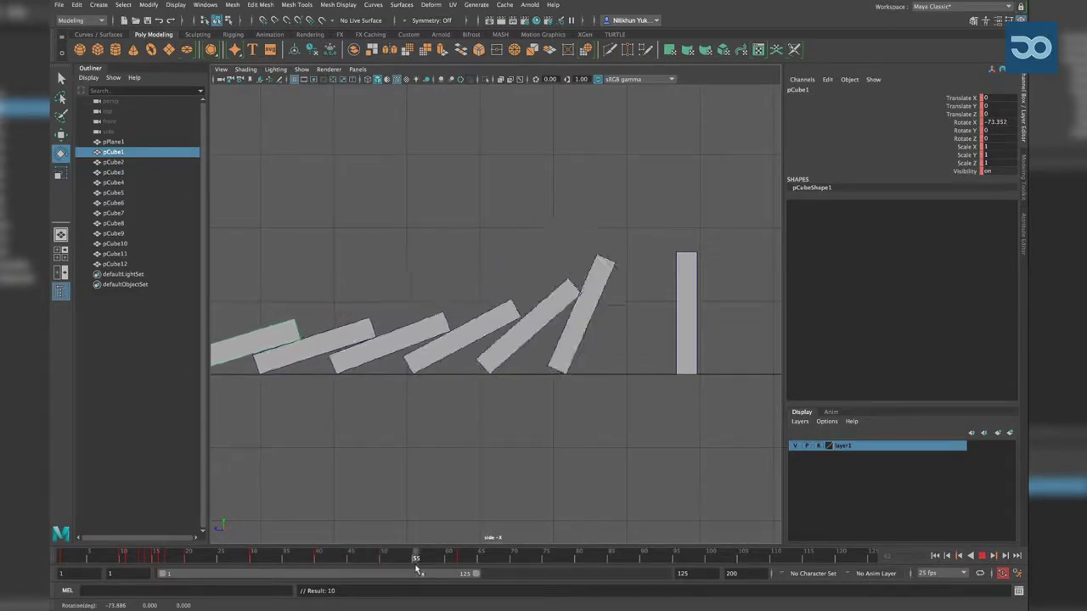
At frame 55, tilt pCube6 slightly further over
left_click(614, 292)
left_click(600, 271)
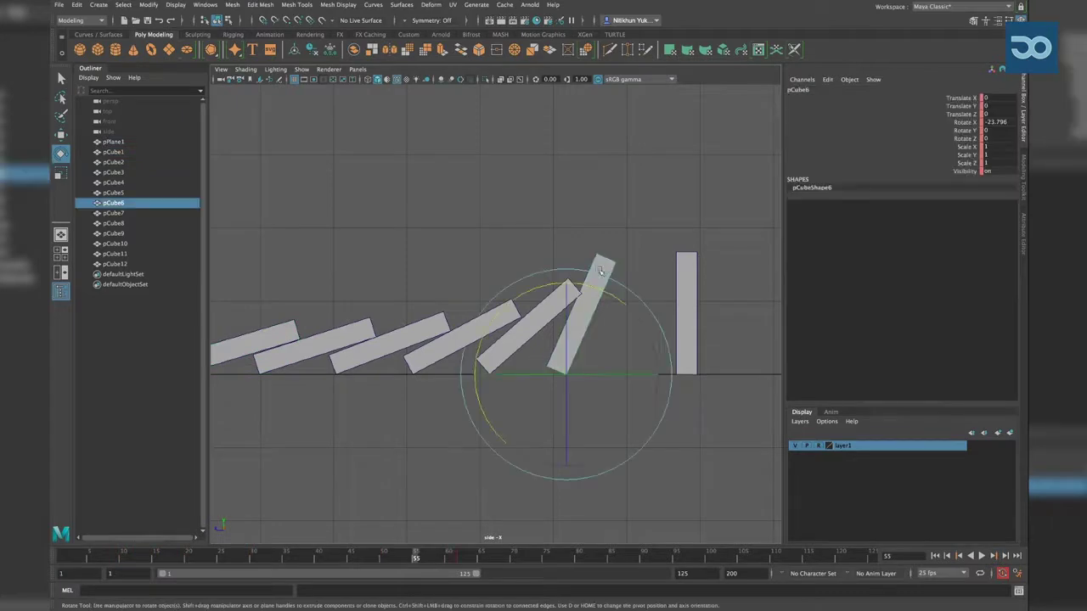
left_click_drag(591, 287, 596, 298)
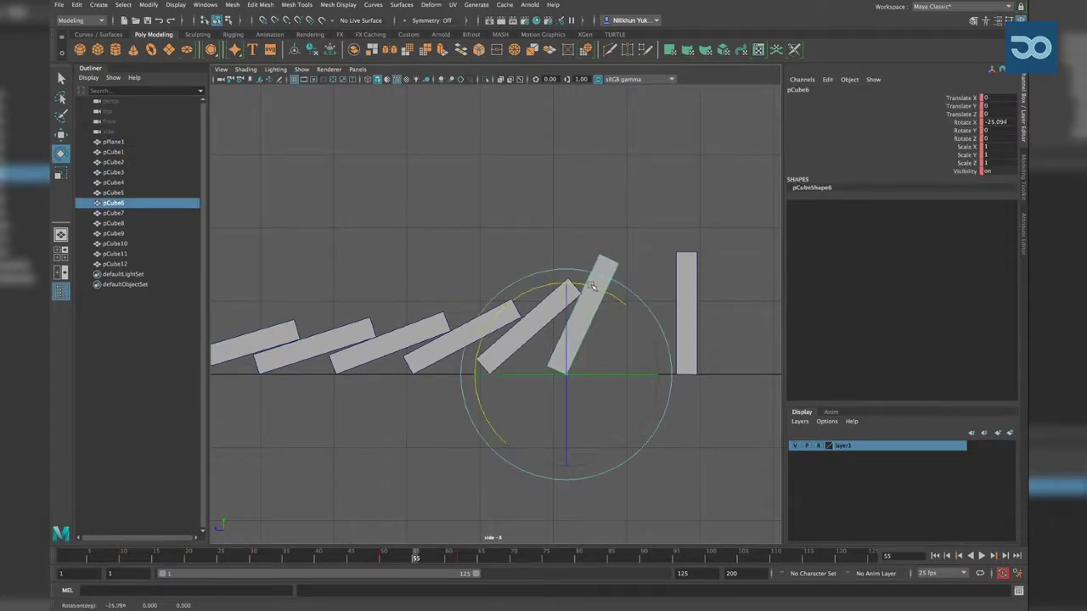
Key pCube6 nearly upright at frame 51, undo the bad rotation, and scrub back to review
left_click(393, 561)
mouse_move(584, 285)
left_mouse_down()
mouse_move(609, 299)
mouse_move(595, 290)
left_mouse_up()
key("s")
key("alt+v")
key("alt+v")
left_click(404, 557)
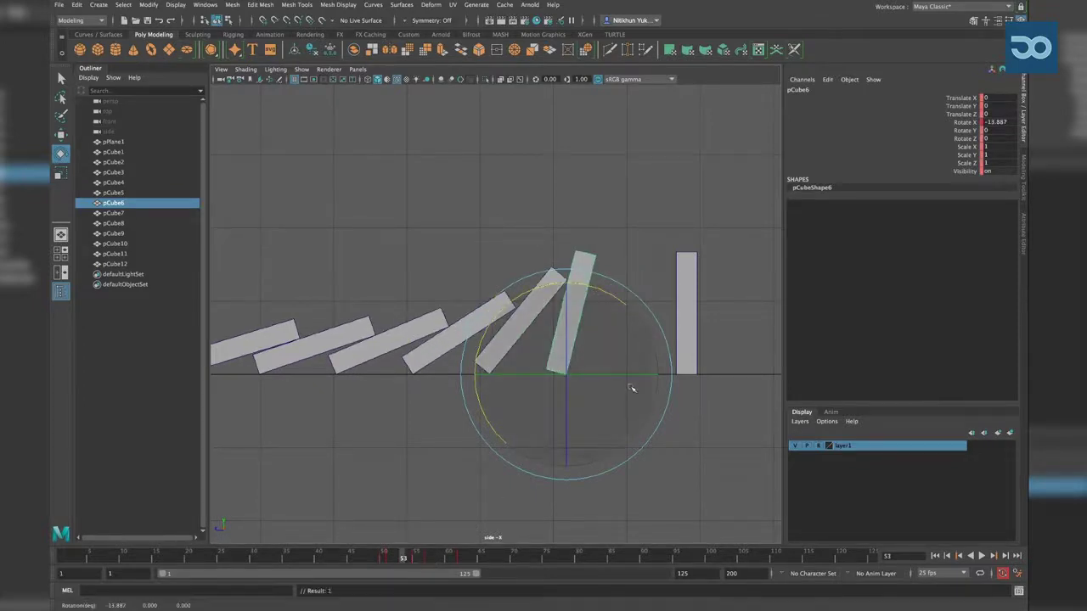
key("ctrl+z")
mouse_move(404, 557)
left_mouse_down()
mouse_move(315, 556)
mouse_move(468, 558)
left_mouse_up()
Select pCube3 through pCube7 and scrub the fall for review, ending at frame 75
key("e")
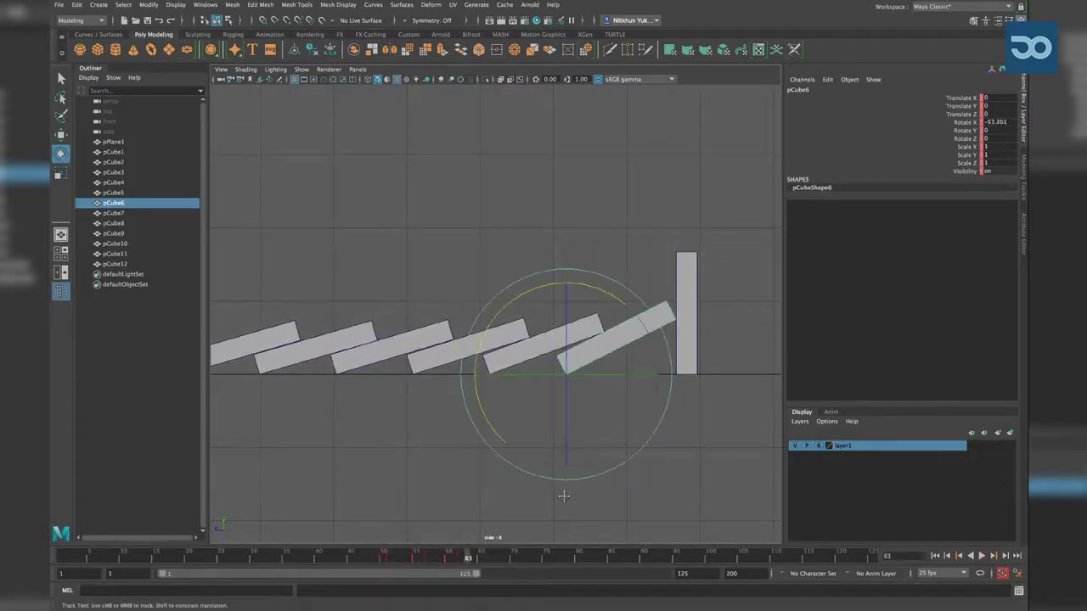
left_click(597, 481)
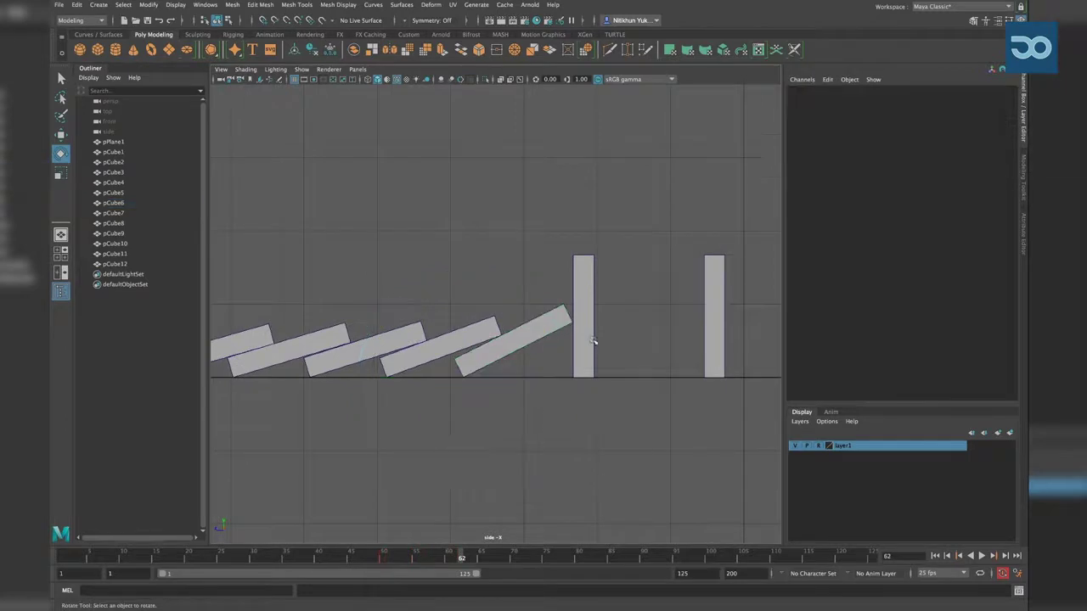
left_click(585, 339)
middle_click_drag(642, 419, 598, 419, "alt")
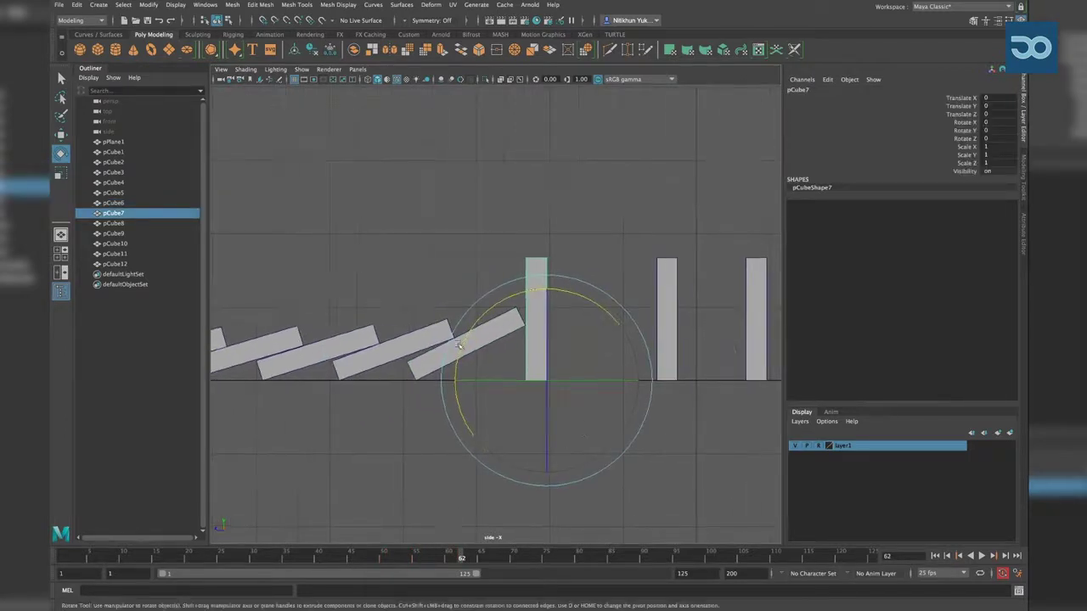
left_click(429, 260)
middle_click_drag(500, 306, 592, 296, "alt")
left_click_drag(601, 294, 312, 331)
left_click_drag(459, 557, 461, 559)
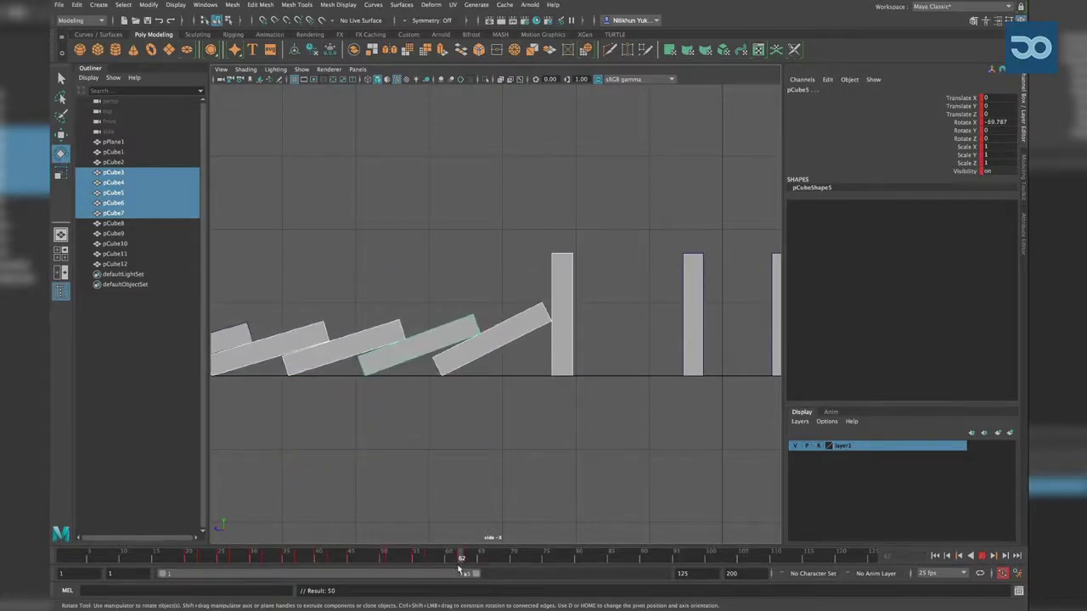
left_click_drag(461, 568, 471, 569)
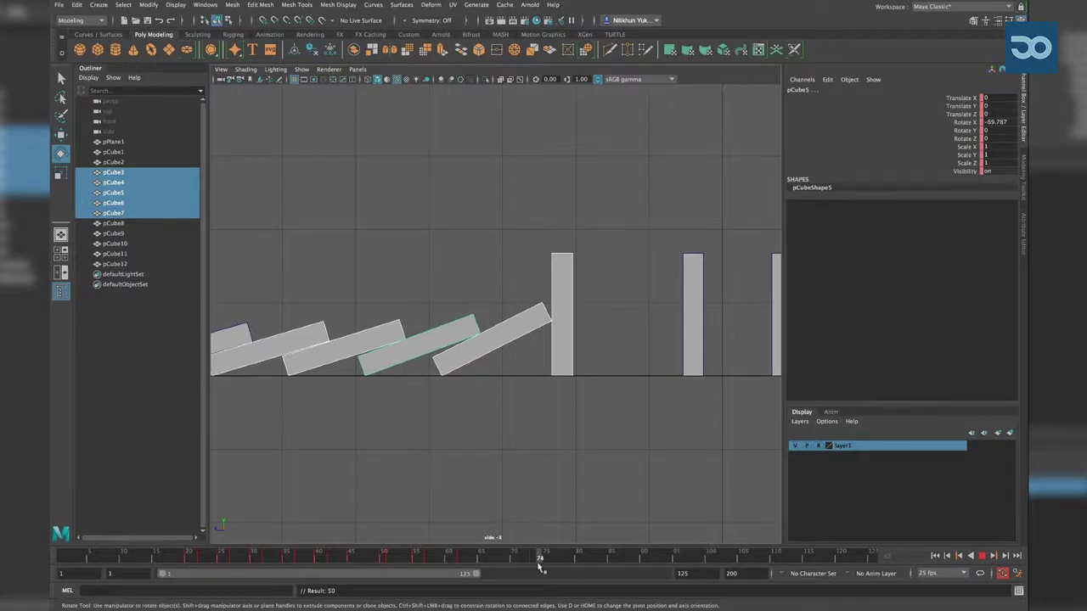
left_click_drag(543, 567, 546, 567)
Tip pCube7 over to about -59° X against the next block
left_click(615, 453)
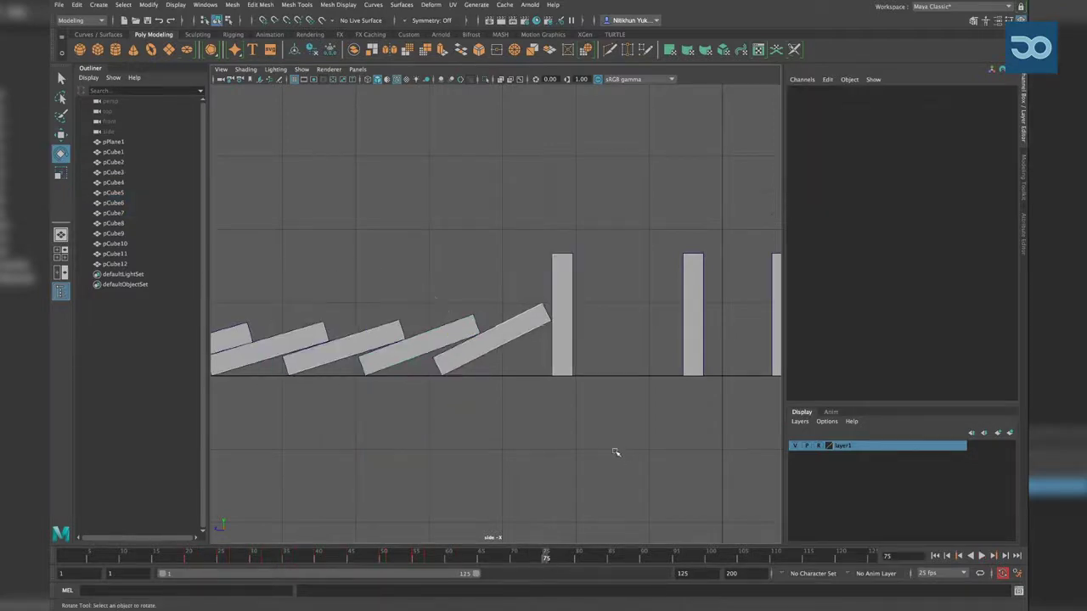
left_click(568, 349)
left_click_drag(598, 289, 688, 358)
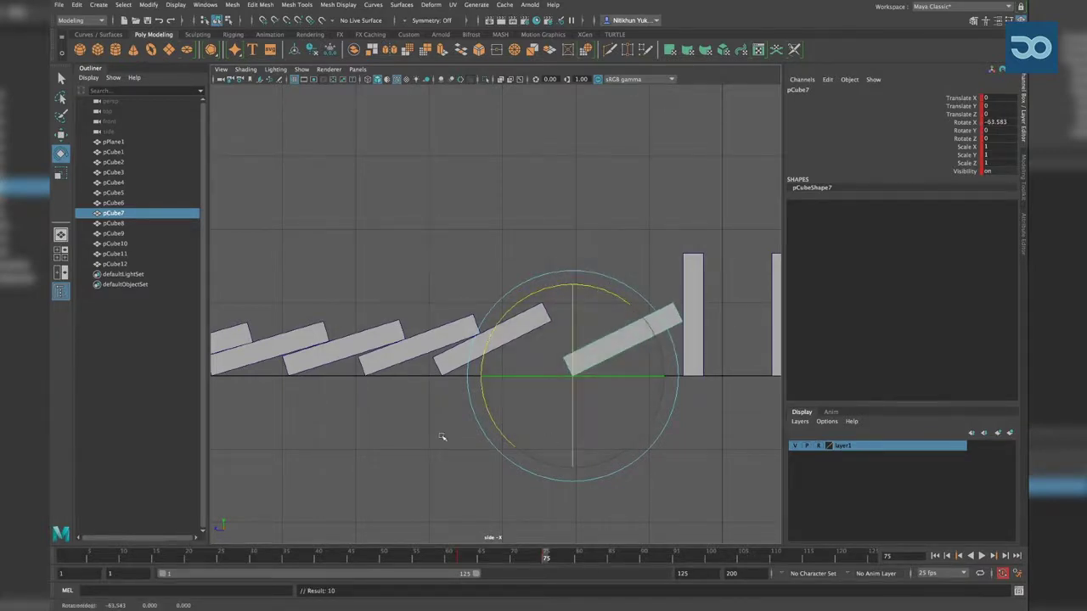
Lay pCube6 almost flat at about -86° X, resting on its neighbour
left_click(560, 273)
left_click(544, 329)
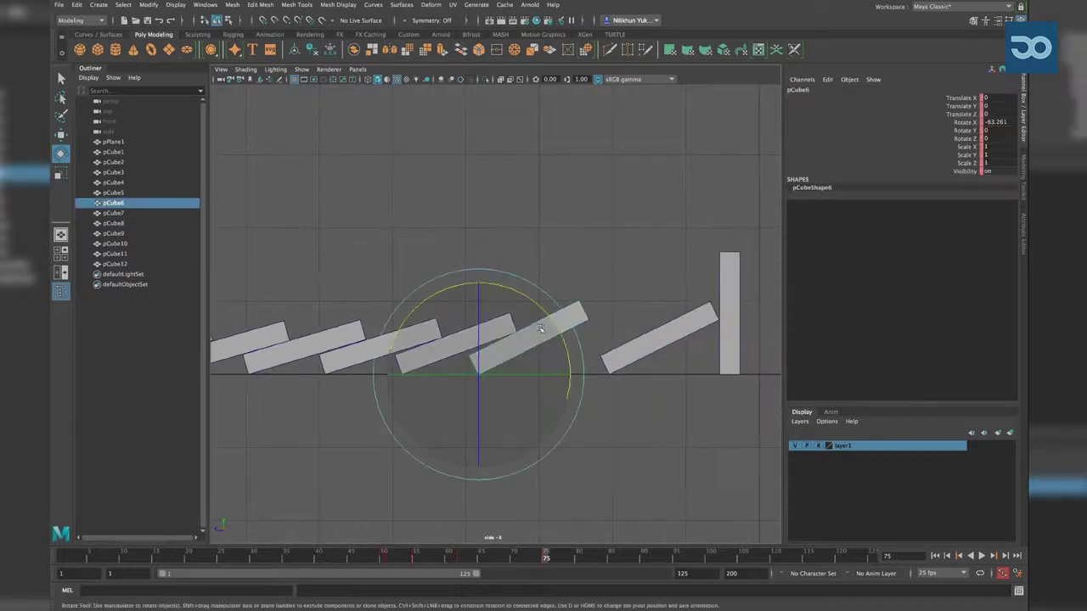
left_click_drag(548, 312, 569, 343)
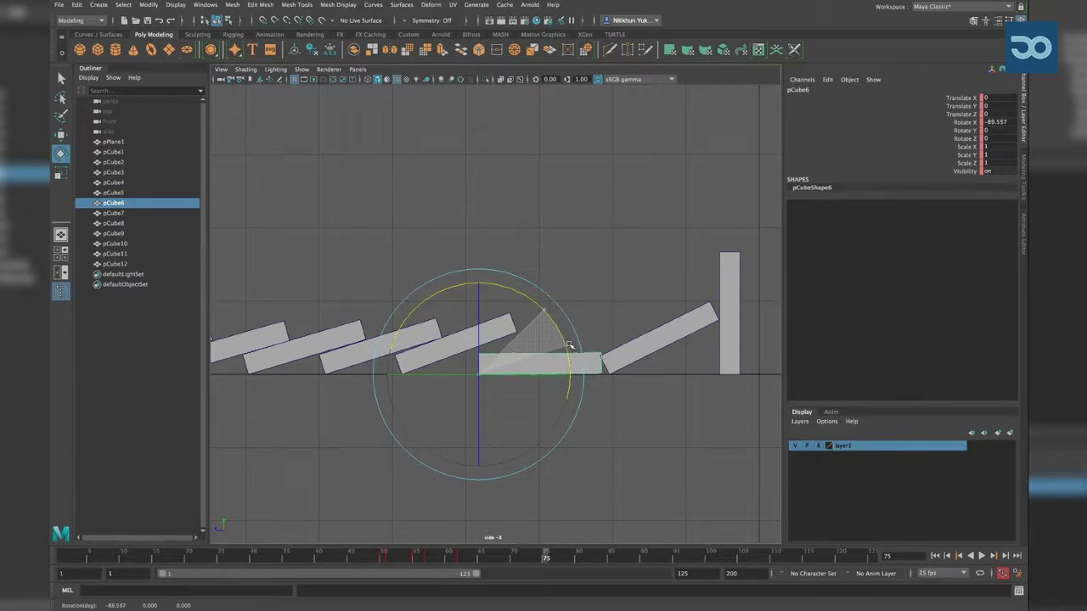
left_click_drag(568, 343, 568, 339)
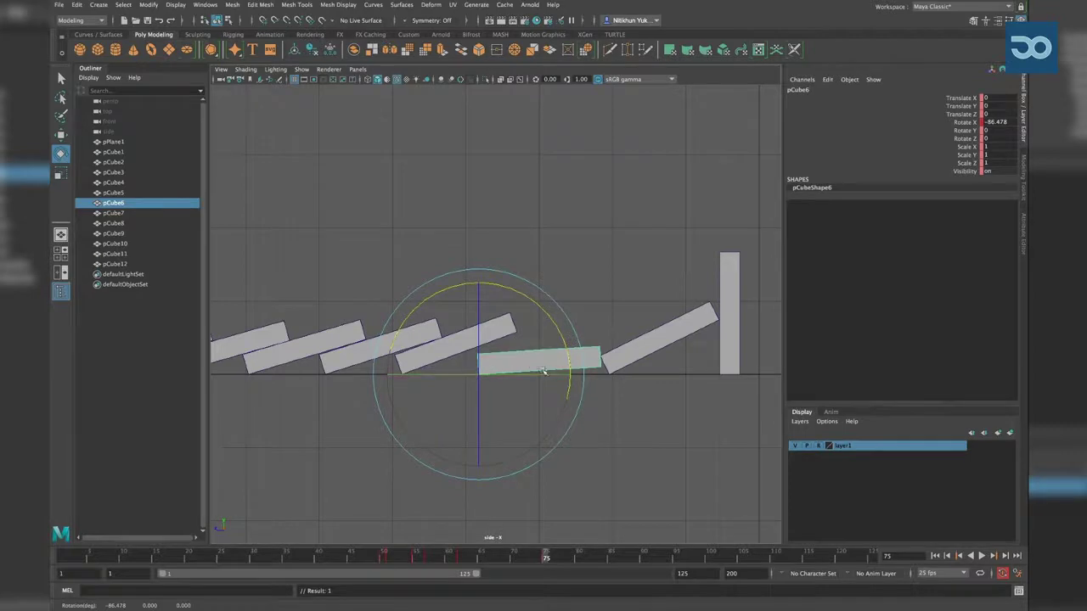
middle_click_drag(543, 371, 671, 358, "alt")
At frame 75, settle pCube5, pCube4 and pCube3 at about -74° X
left_click(643, 272)
left_click(595, 323)
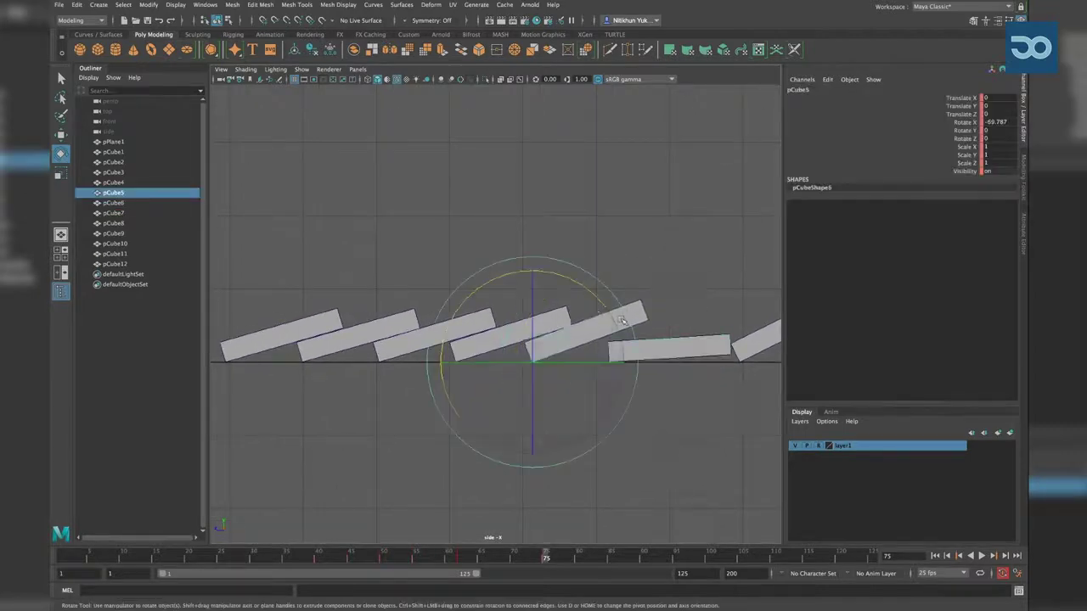
left_click_drag(595, 299, 589, 295)
left_click(592, 281)
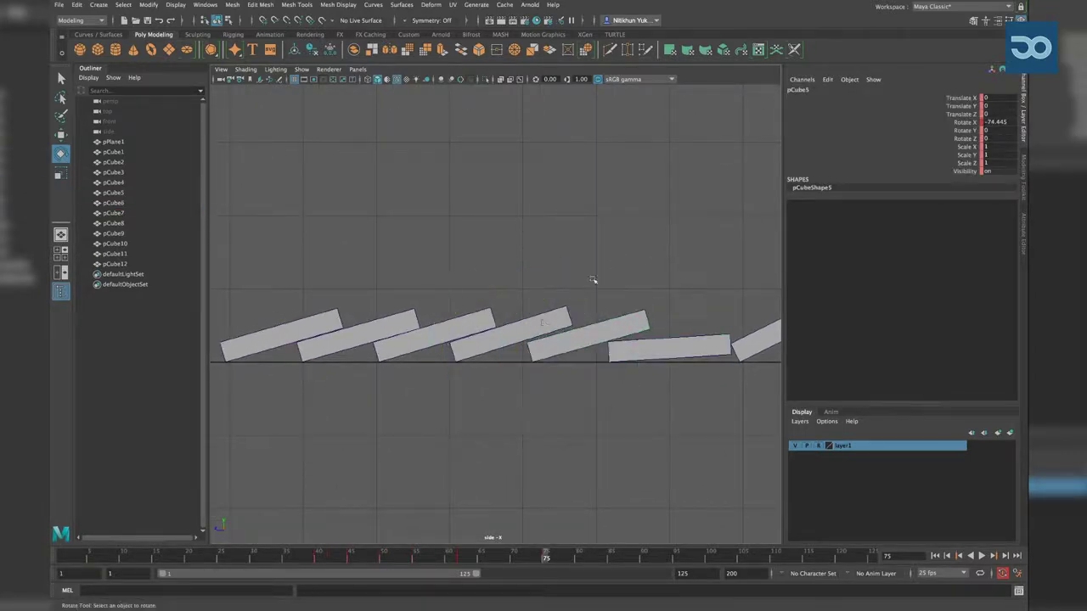
left_click(532, 322)
left_click_drag(524, 303, 520, 302)
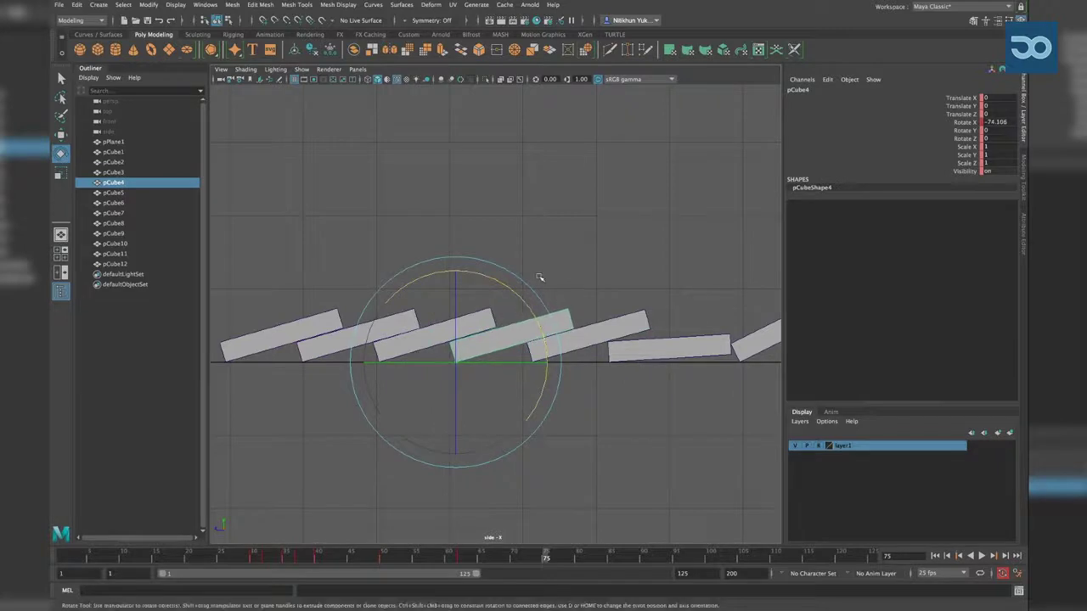
left_click(509, 271)
left_click(454, 324)
left_click_drag(452, 303, 455, 304)
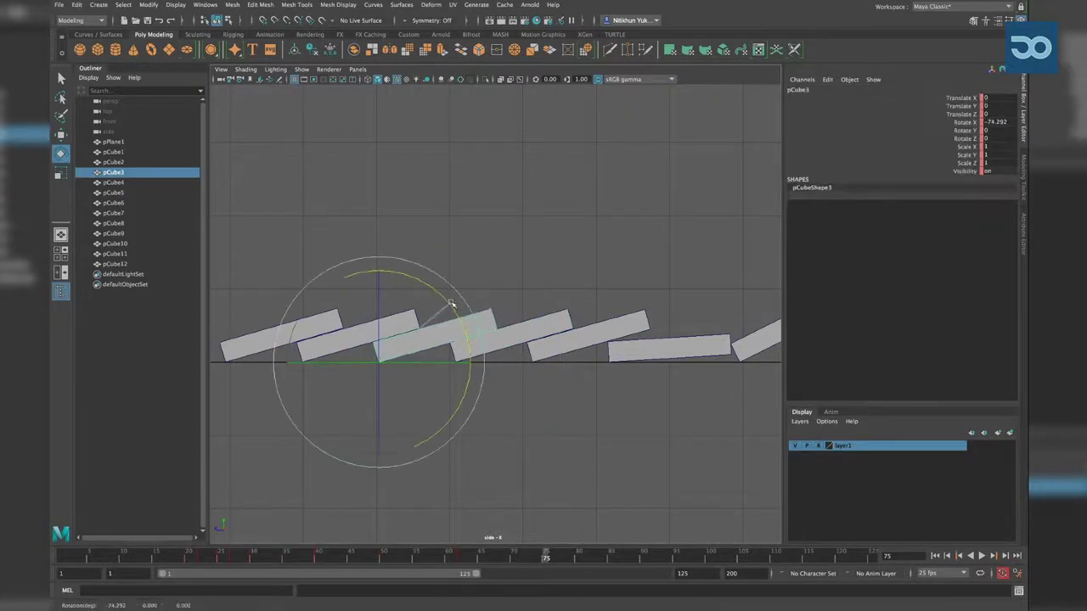
Settle pCube2 at about -74° X, then marquee-select the collapsed row and pCube6–pCube7
left_click(501, 272)
left_click(411, 316)
left_click_drag(379, 304, 375, 303)
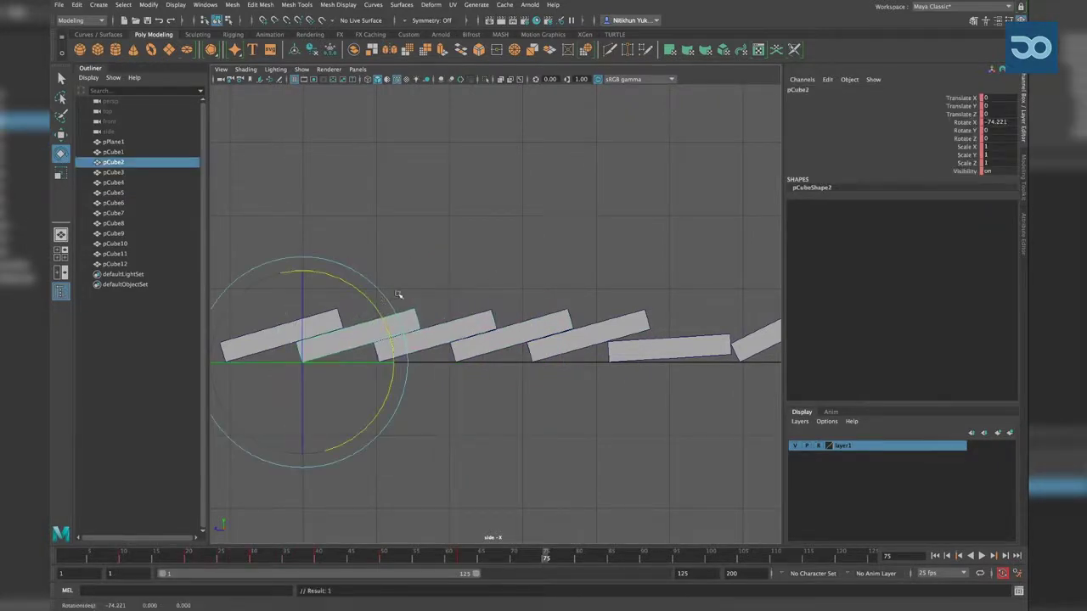
left_click(611, 319)
left_click(321, 323)
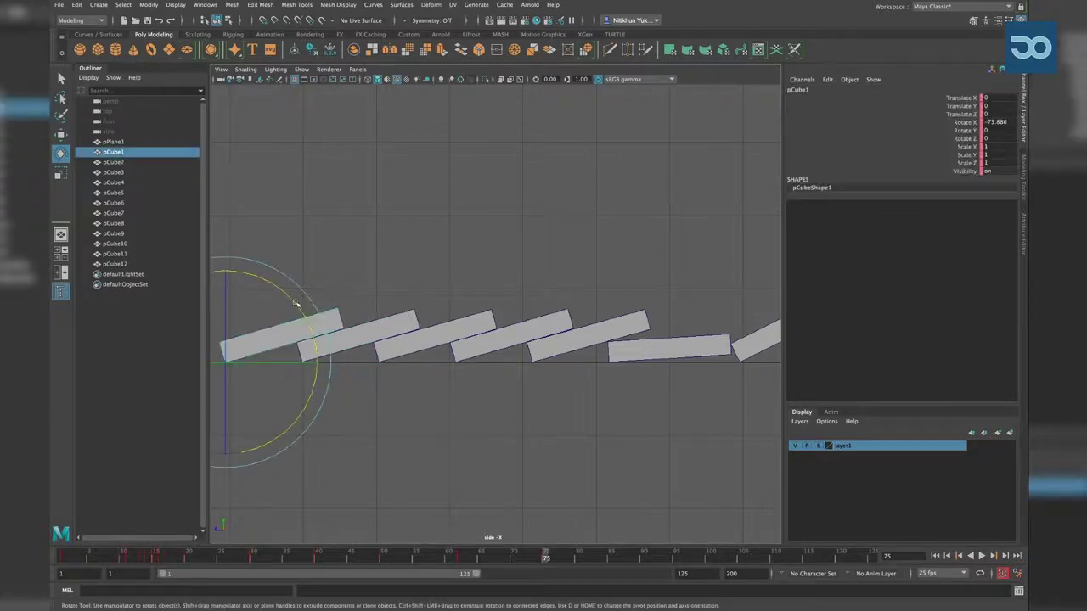
left_click(310, 286)
left_click_drag(307, 286, 686, 355)
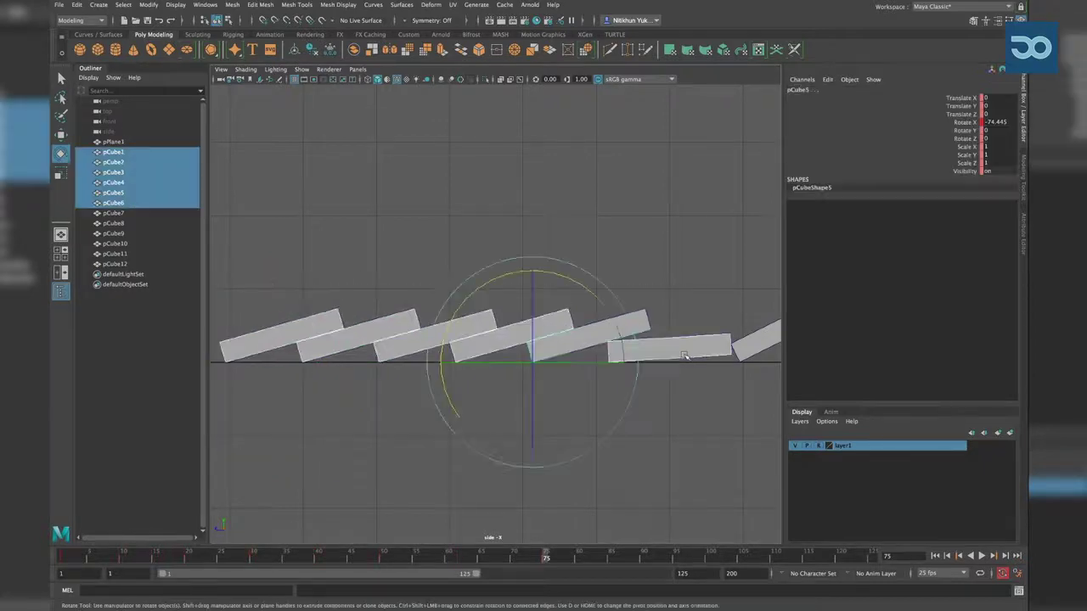
middle_click_drag(686, 355, 461, 376, "alt")
left_click(370, 283)
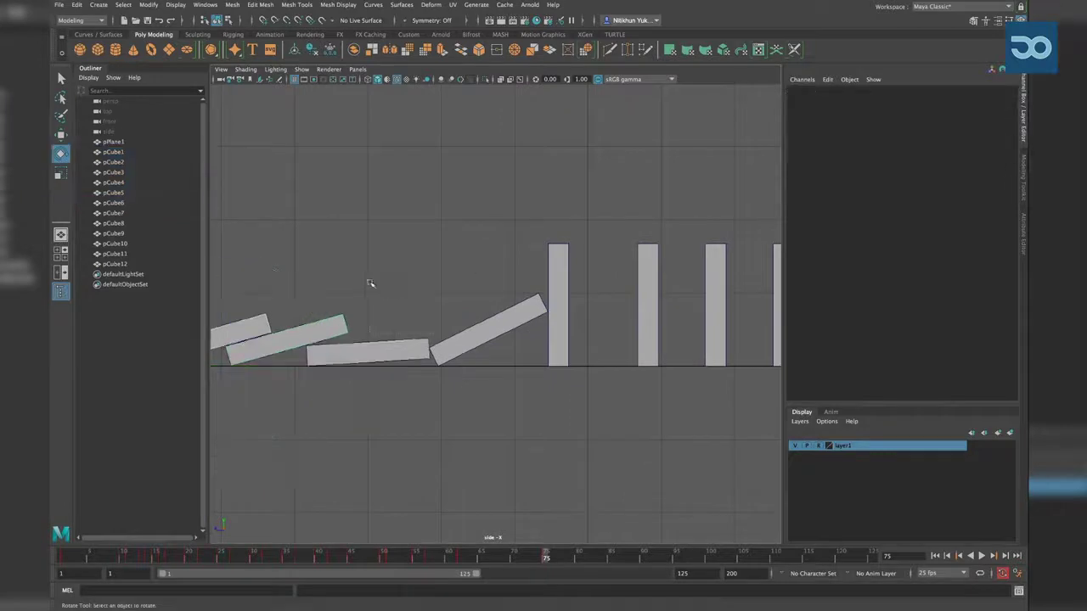
left_click_drag(541, 343, 534, 334)
Nudge pCube7 slightly along Z with the Move tool
mouse_move(471, 556)
left_mouse_down()
mouse_move(321, 556)
mouse_move(498, 558)
mouse_move(505, 576)
left_mouse_up()
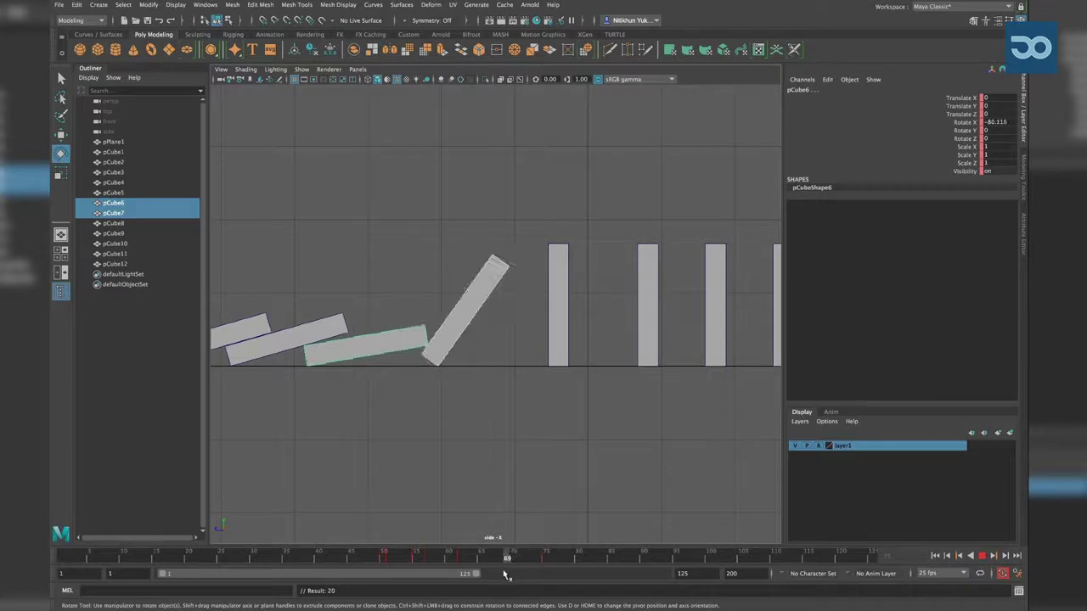
left_click(546, 468)
left_click(467, 314)
key("w")
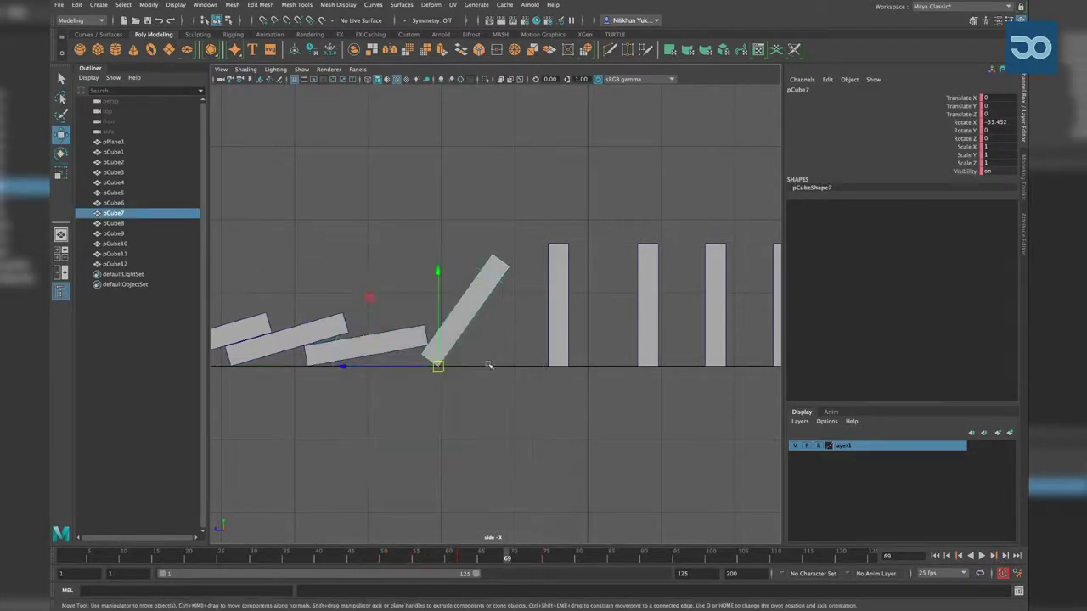
left_click_drag(349, 366, 348, 367)
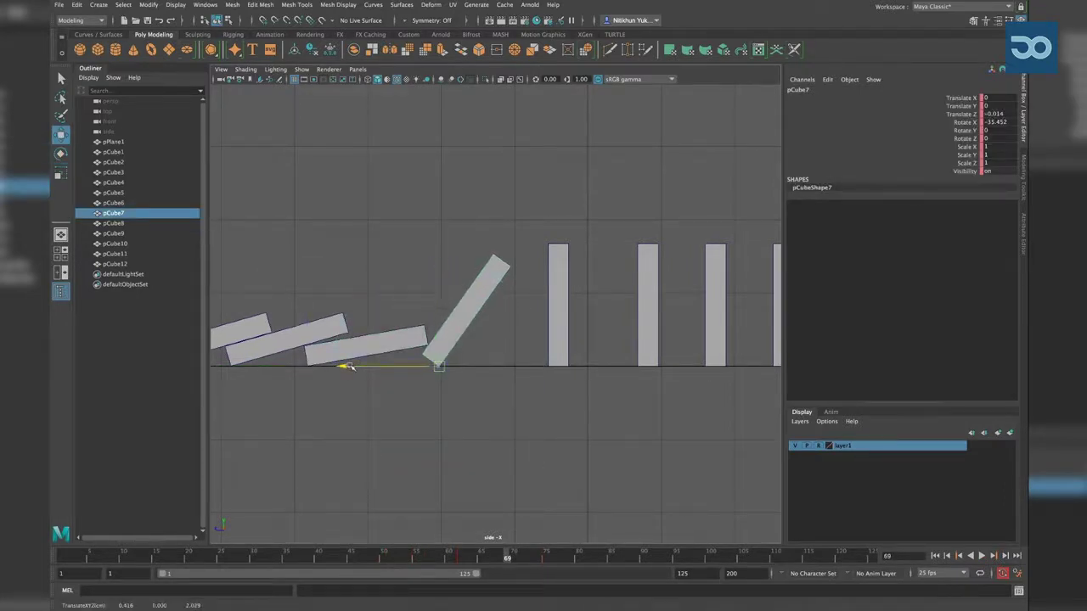
Around frame 73, tilt pCube6 up slightly and check the fall near frame 67
left_click_drag(500, 560, 520, 562)
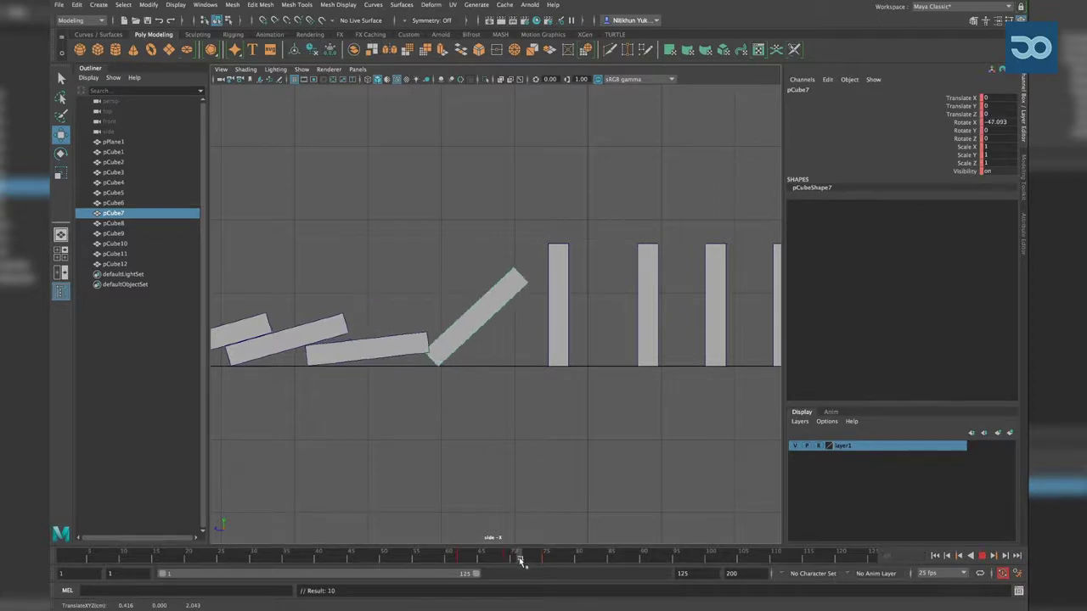
left_click(411, 346)
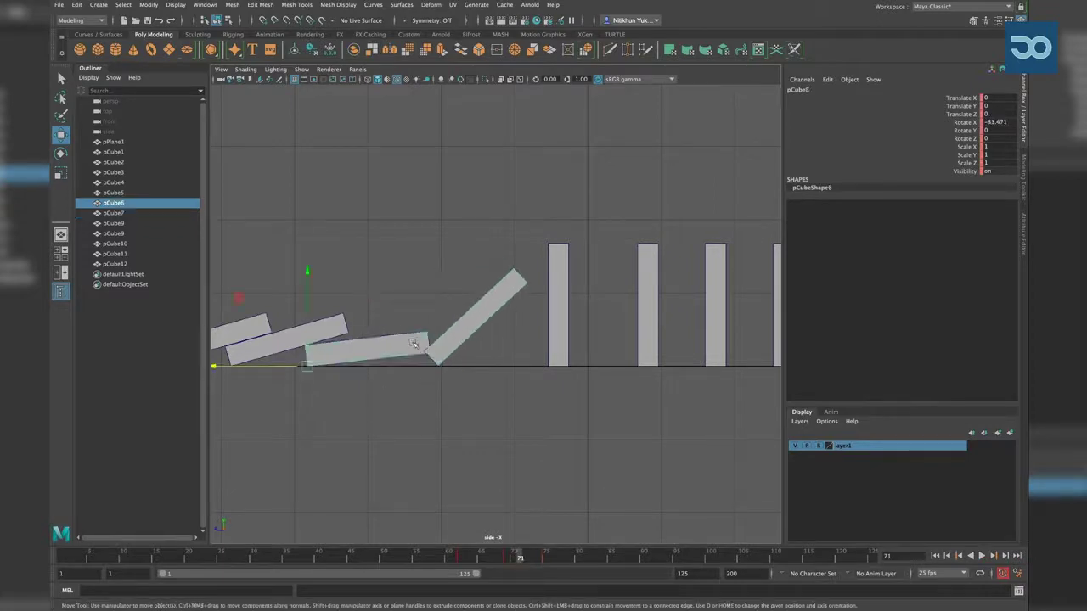
key("e")
left_click_drag(354, 289, 350, 284)
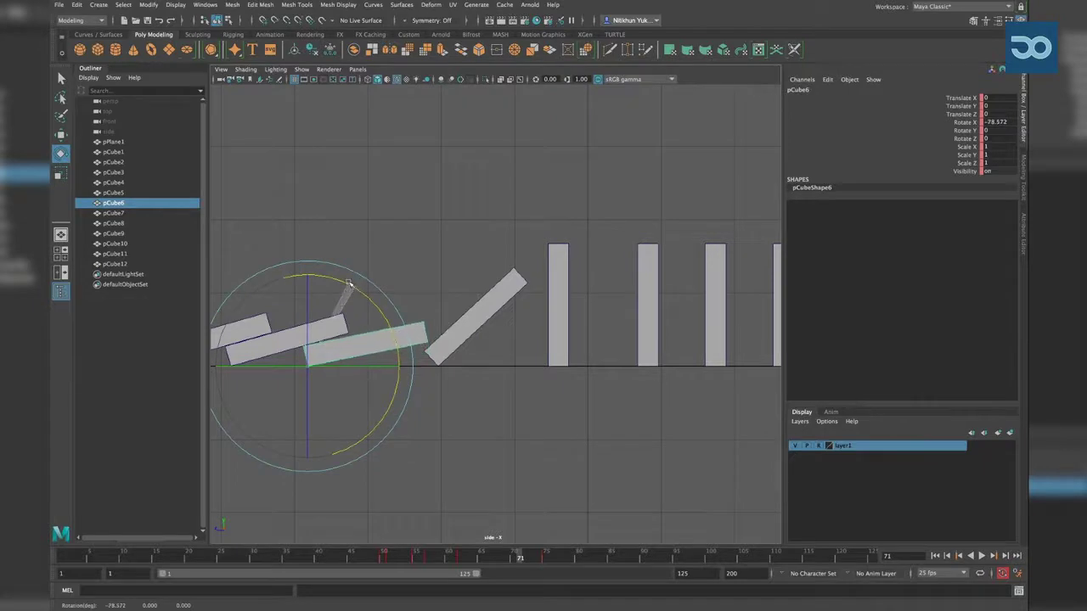
left_click_drag(481, 556, 493, 556)
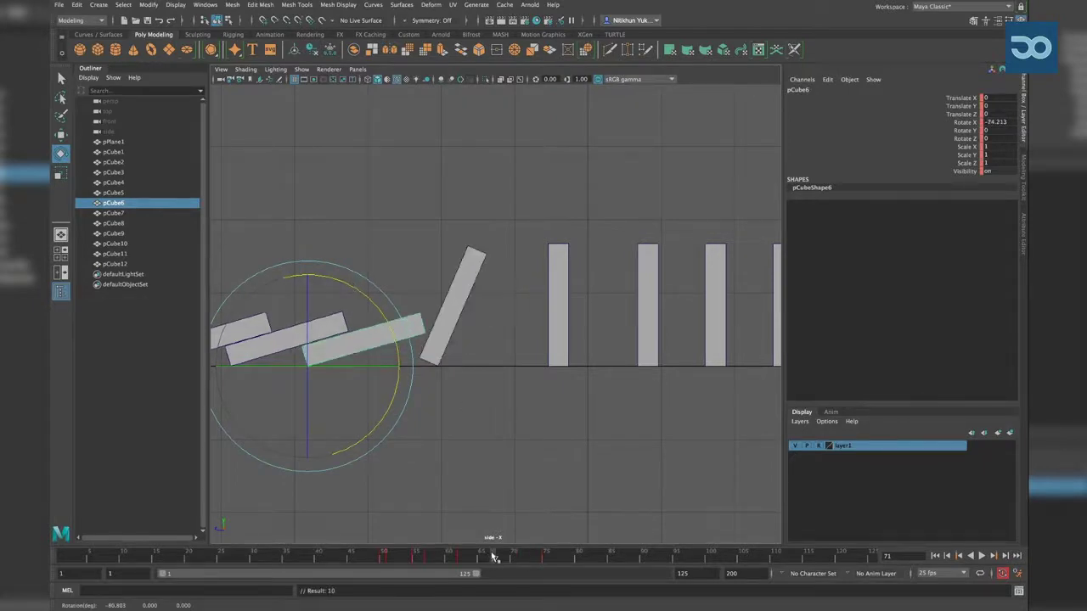
left_click_drag(388, 316, 380, 314)
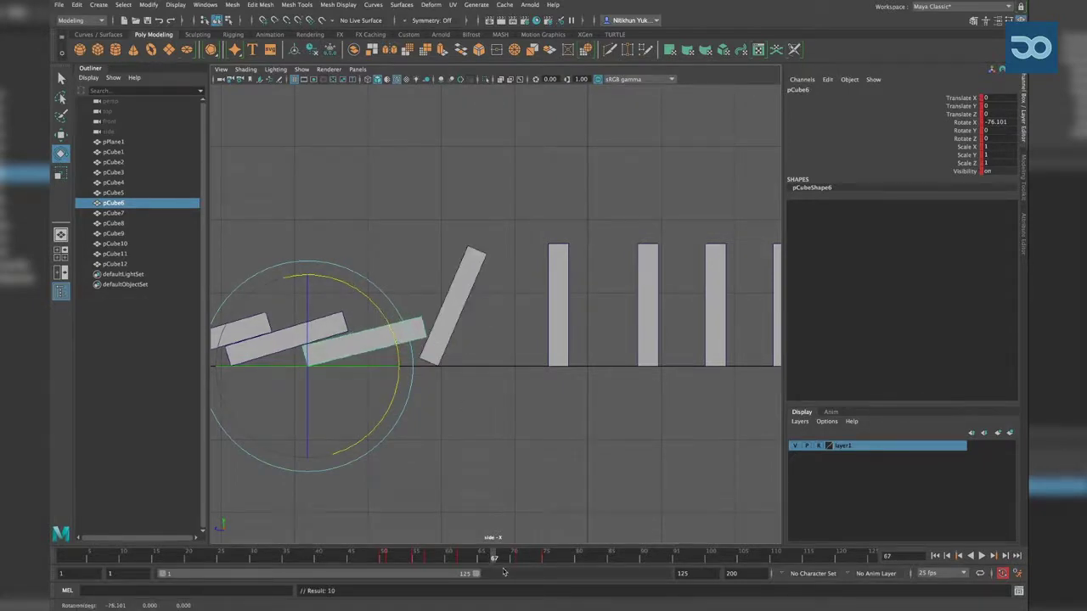
Play back the fall, lift pCube6 slightly so the blocks rest together, and replay
key("alt+v")
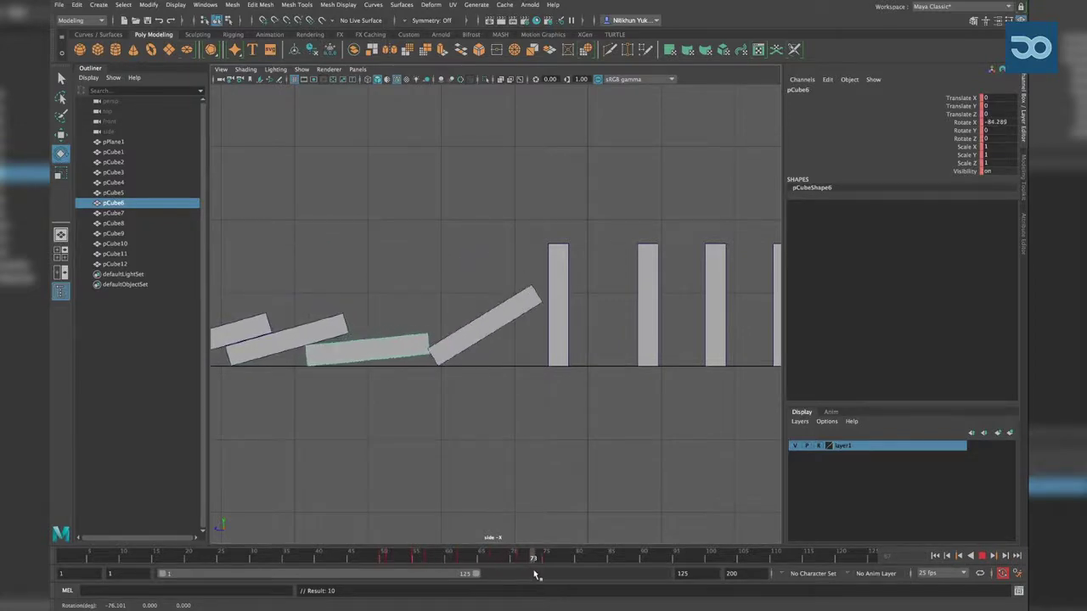
key("alt+v")
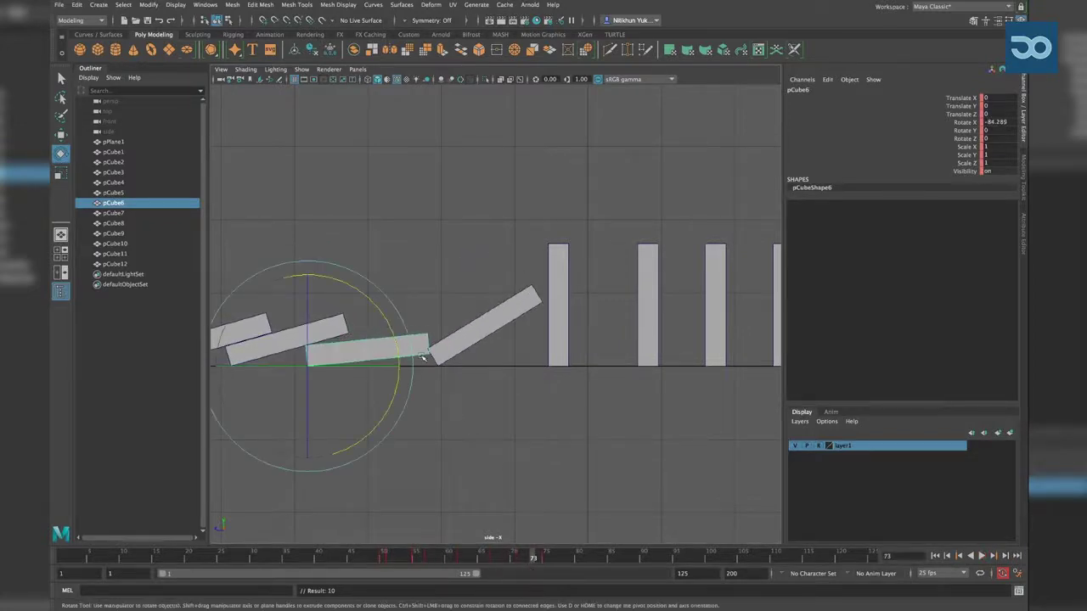
left_click_drag(399, 348, 390, 333)
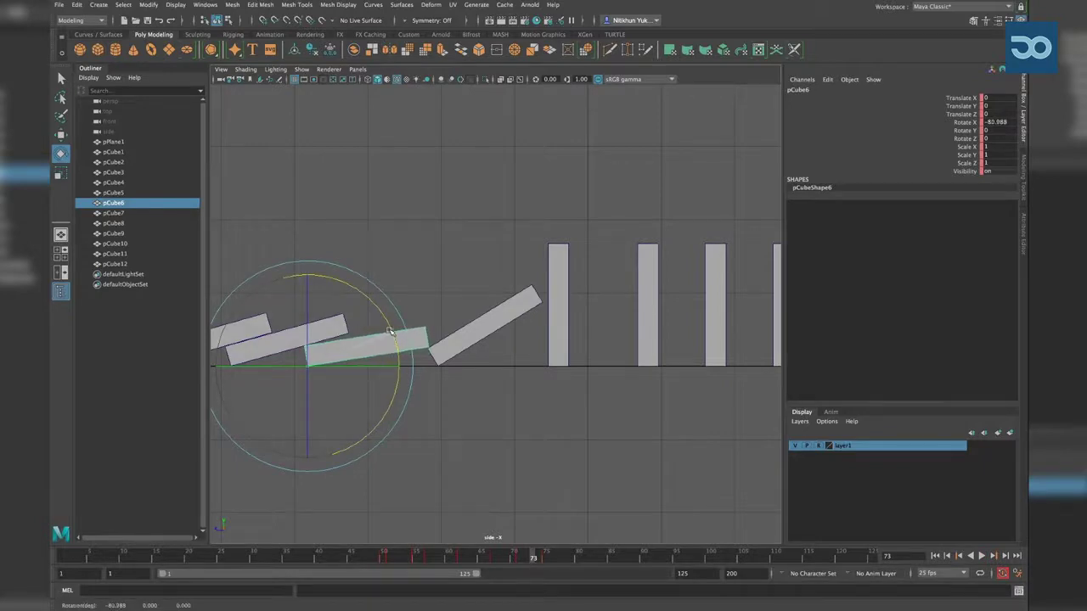
key("alt+v")
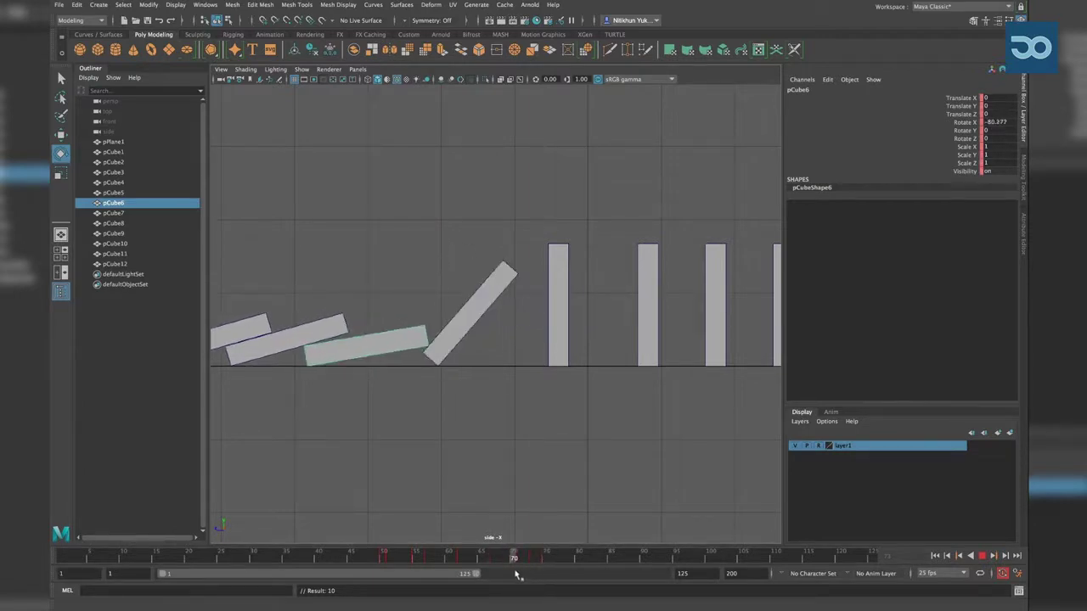
key("alt+v")
key("e")
Scrub and play frames 71–77 to check the tilted dominoes
scroll(436, 383, "up", 5)
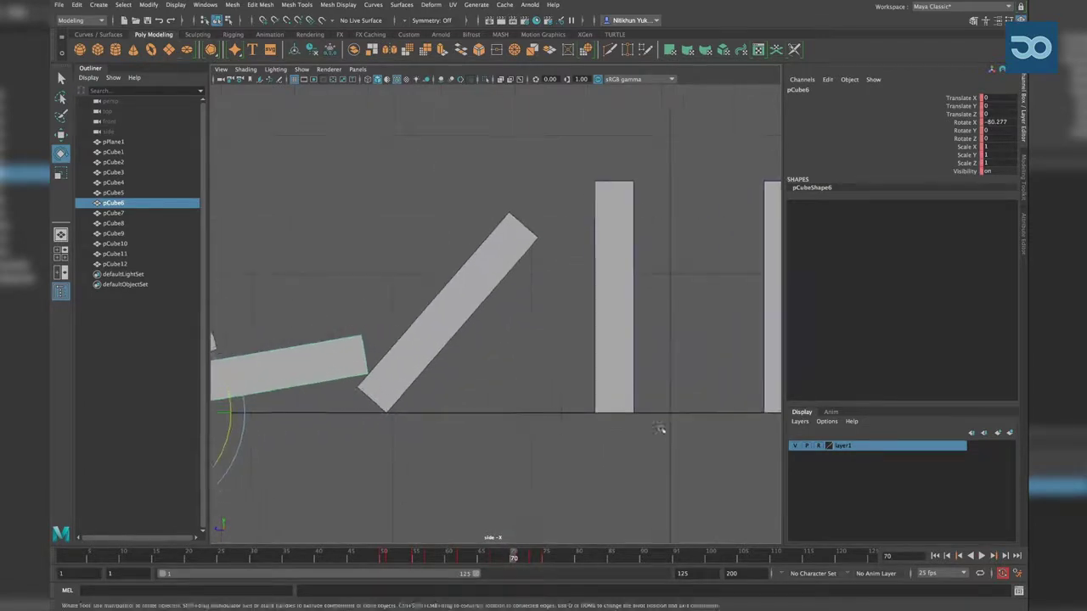
left_click(520, 561)
left_click_drag(519, 561, 539, 561)
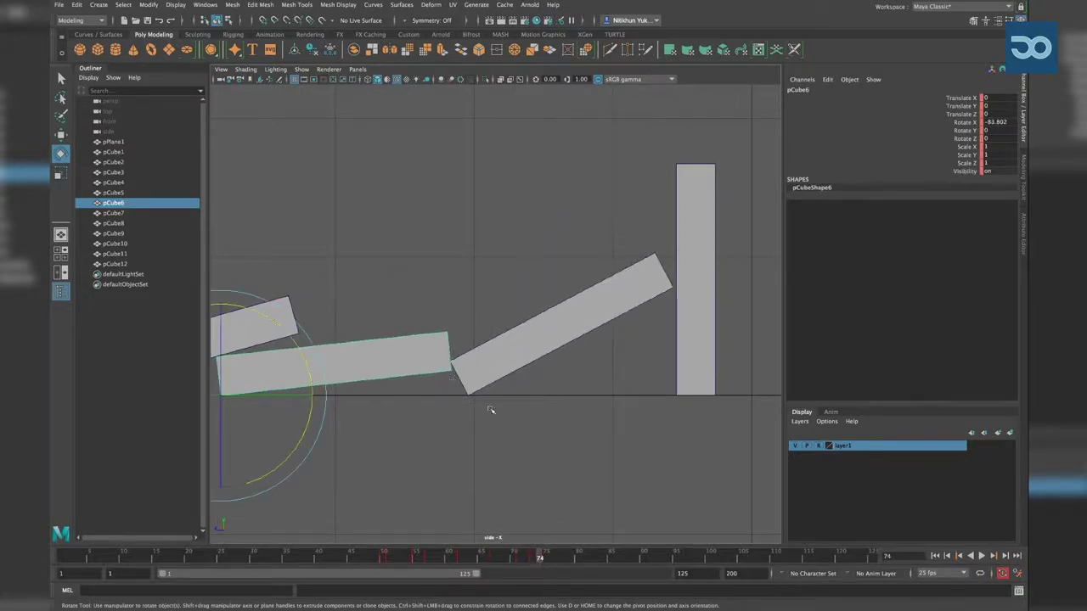
key("alt+v")
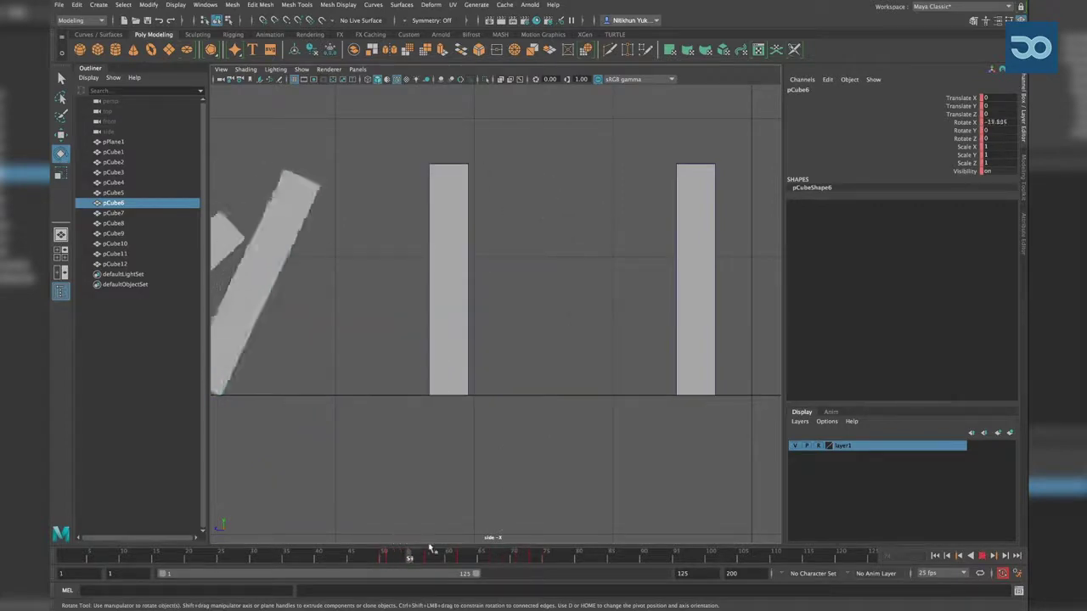
mouse_move(541, 561)
left_mouse_down()
mouse_move(562, 567)
mouse_move(395, 561)
mouse_move(554, 569)
left_mouse_up()
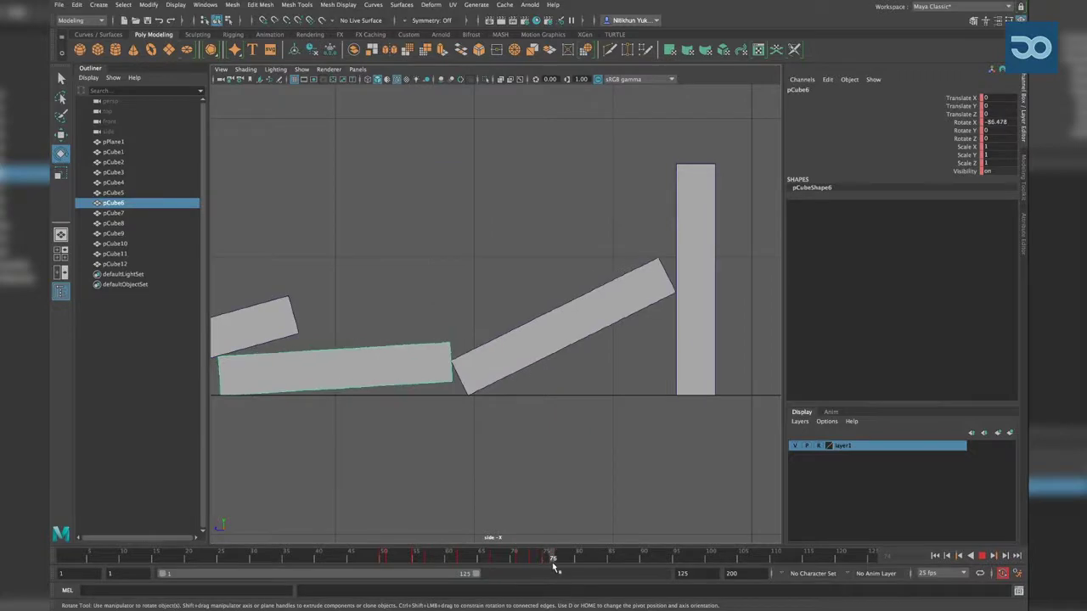
scroll(490, 351, "down", 2)
scroll(490, 352, "down", 2)
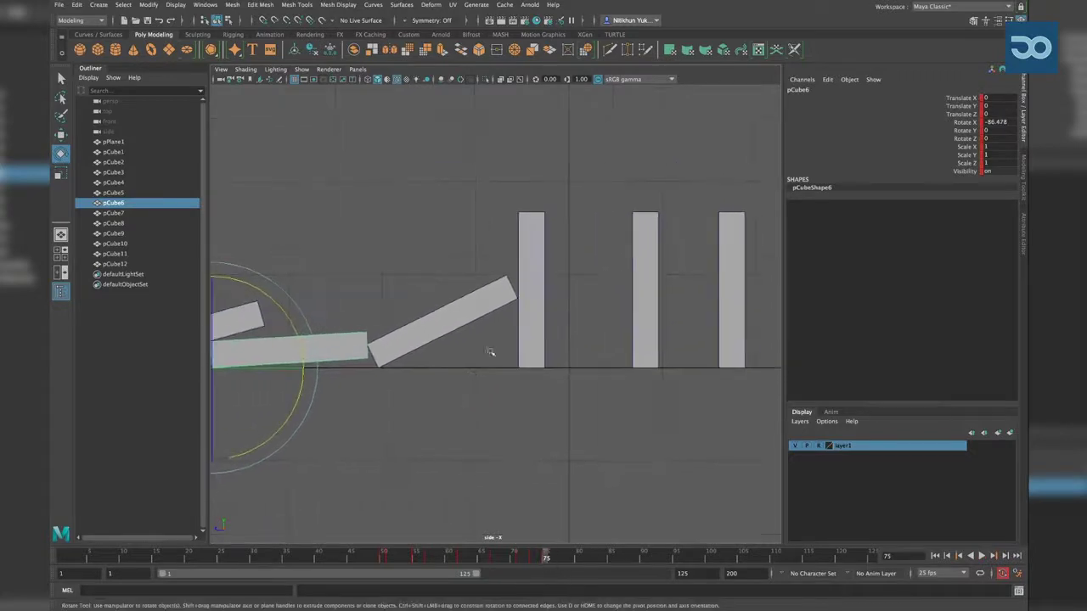
Key pCube8 upright at frame 75, then reselect pCube7 and scrub forward to check
left_click(530, 331)
key("s")
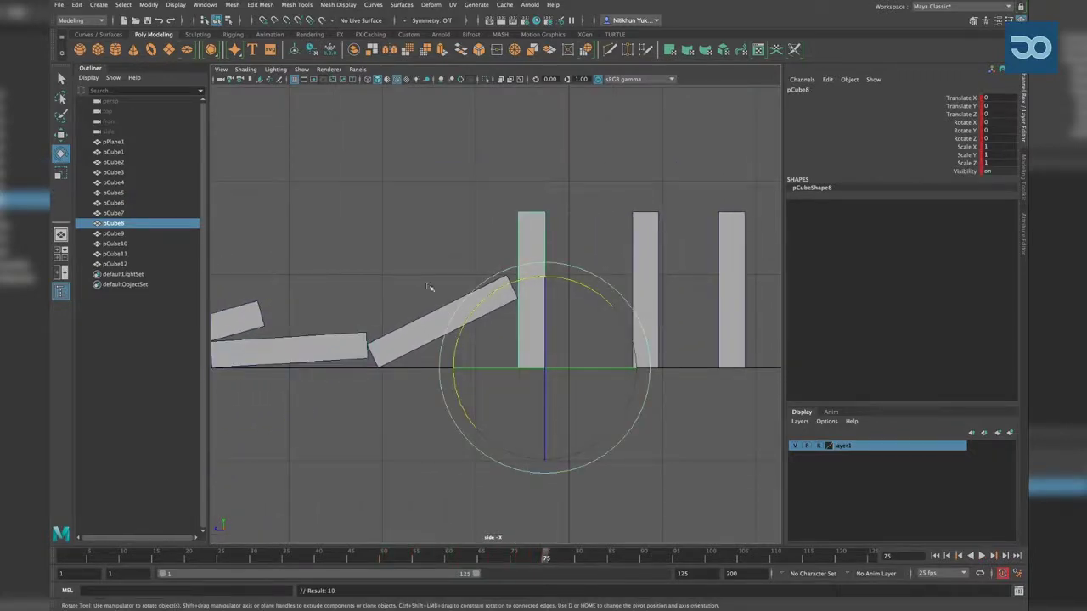
left_click_drag(260, 236, 352, 331)
left_click(375, 265)
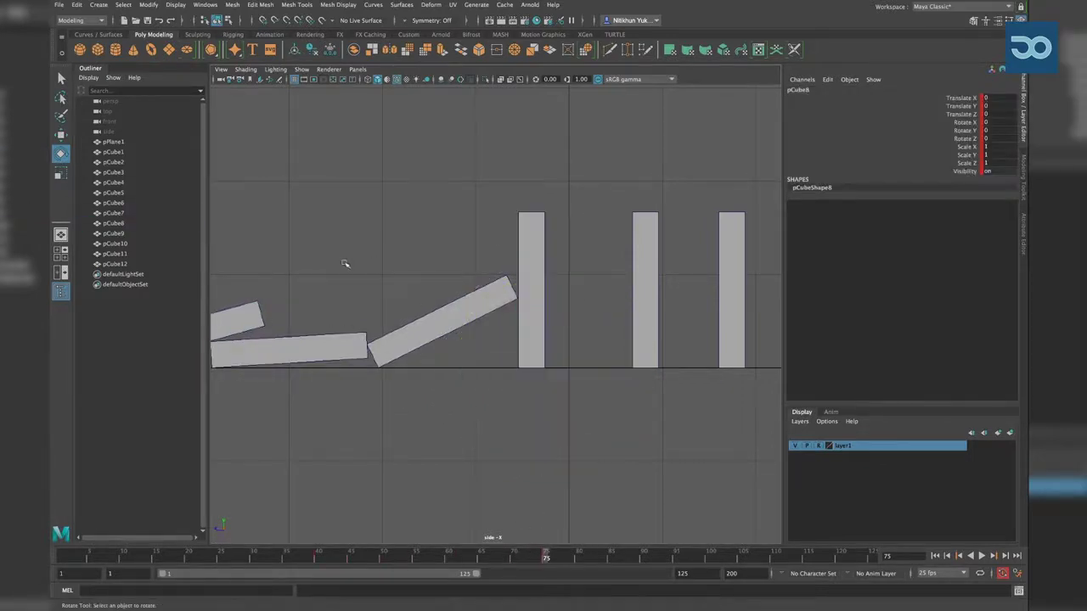
left_click(451, 332)
left_click_drag(534, 558, 552, 560)
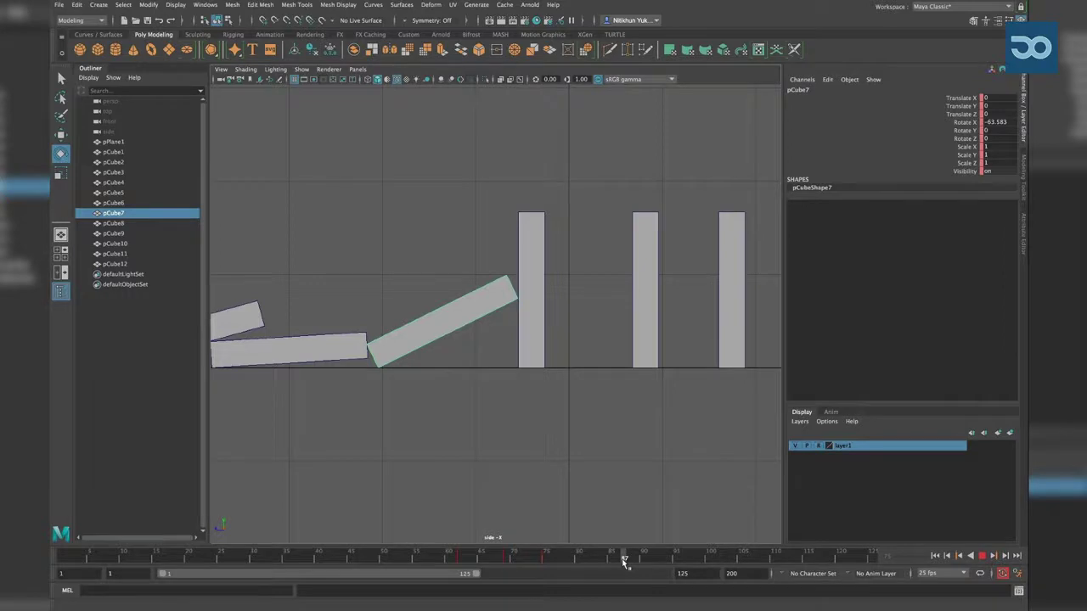
Tip pCube8 over toward the next standing domino, about -34° X
left_click(602, 473)
left_click(535, 349)
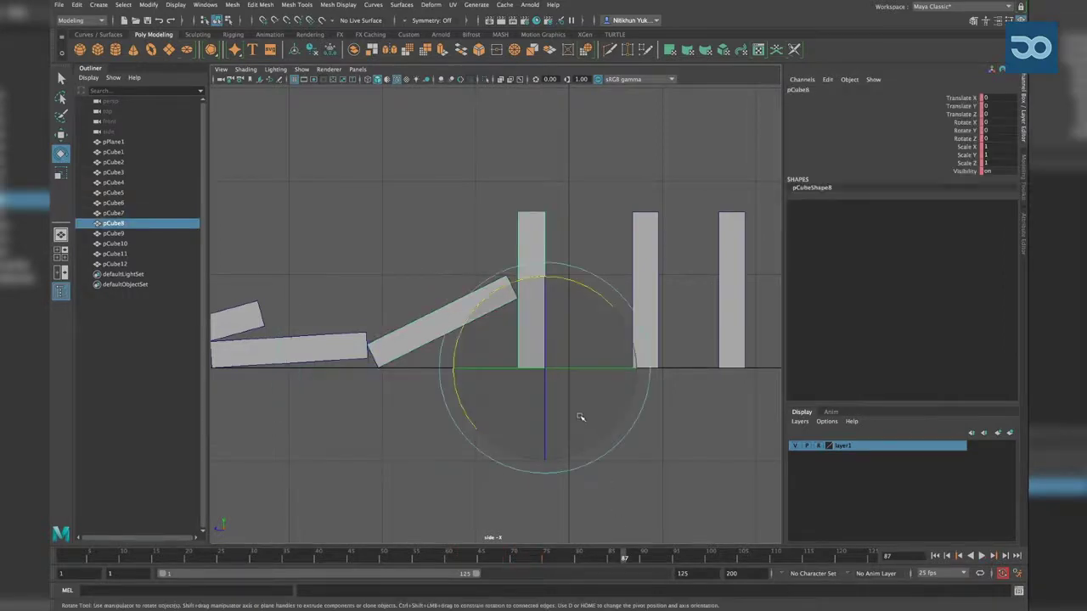
middle_click_drag(577, 417, 524, 419, "alt")
left_click_drag(532, 281, 579, 312)
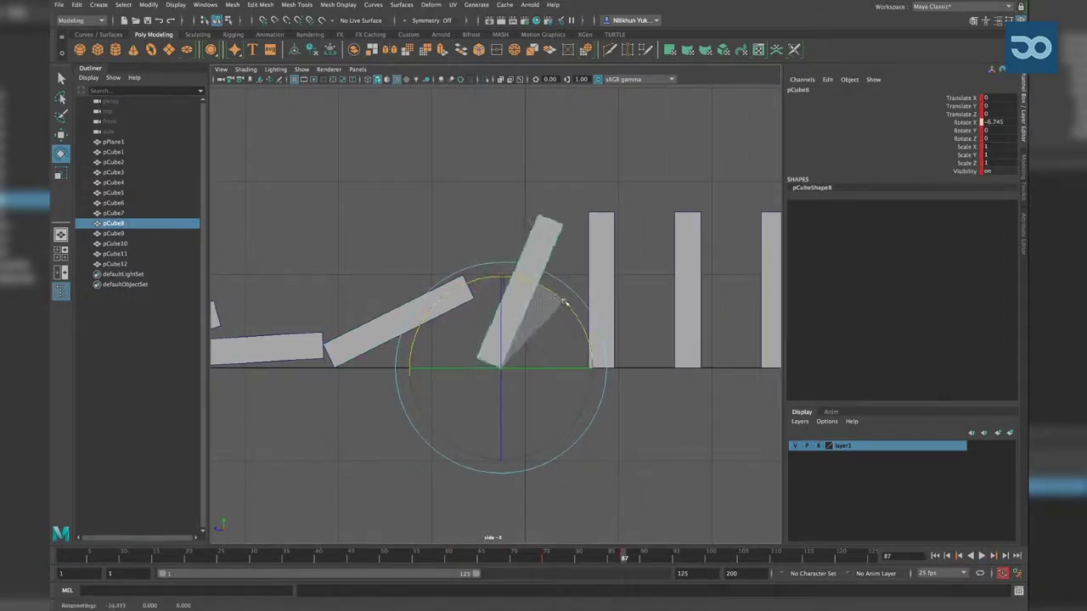
Lay pCube6 flat on the ground beneath pCube7
left_click(561, 408)
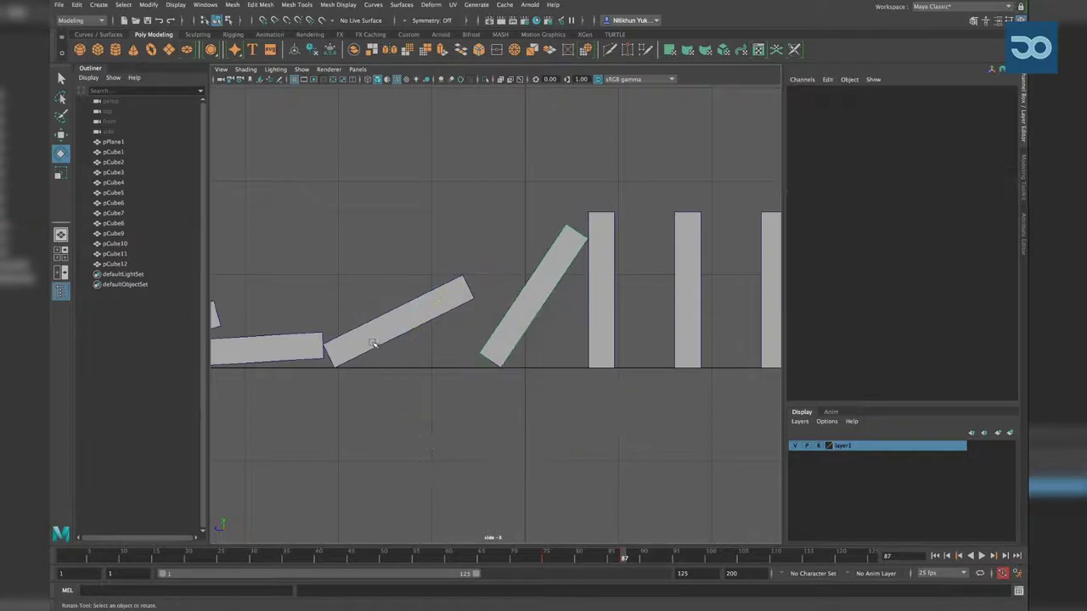
left_click(374, 339)
middle_click_drag(549, 401, 584, 397, "alt")
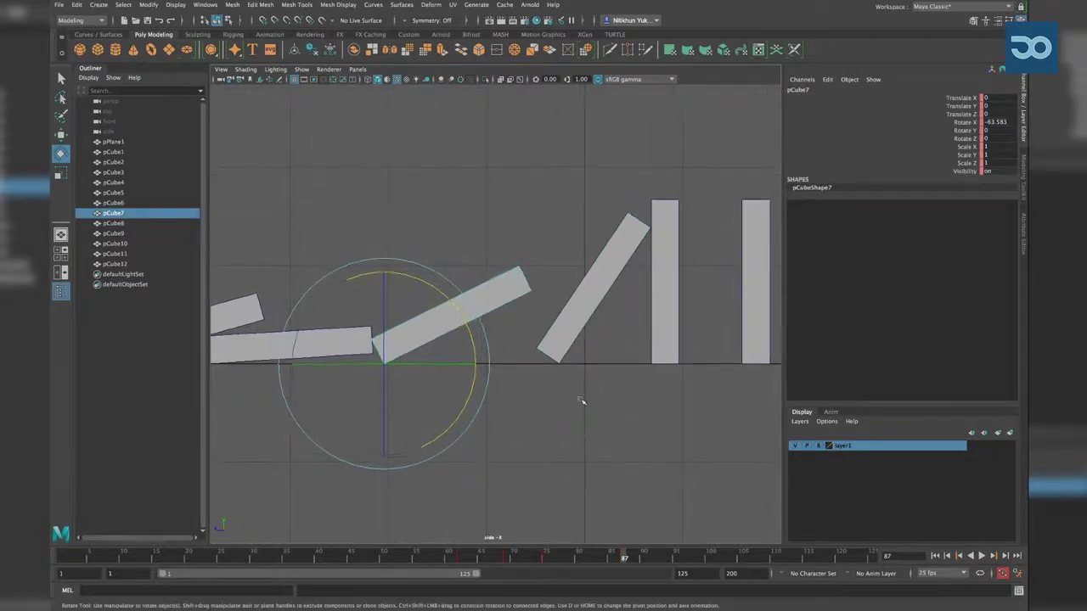
key("w")
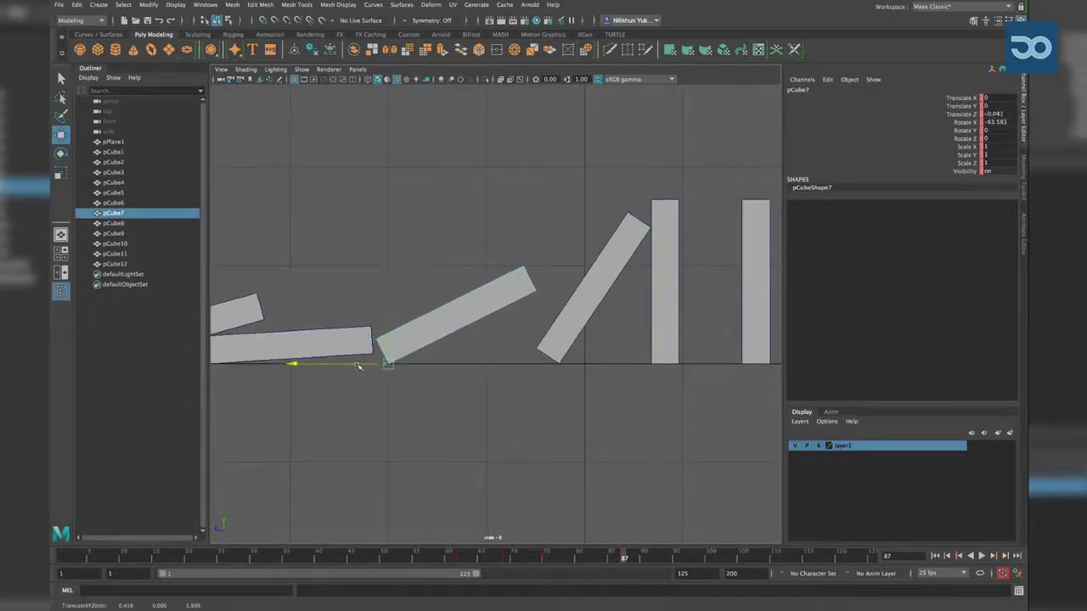
left_click(353, 331)
key("e")
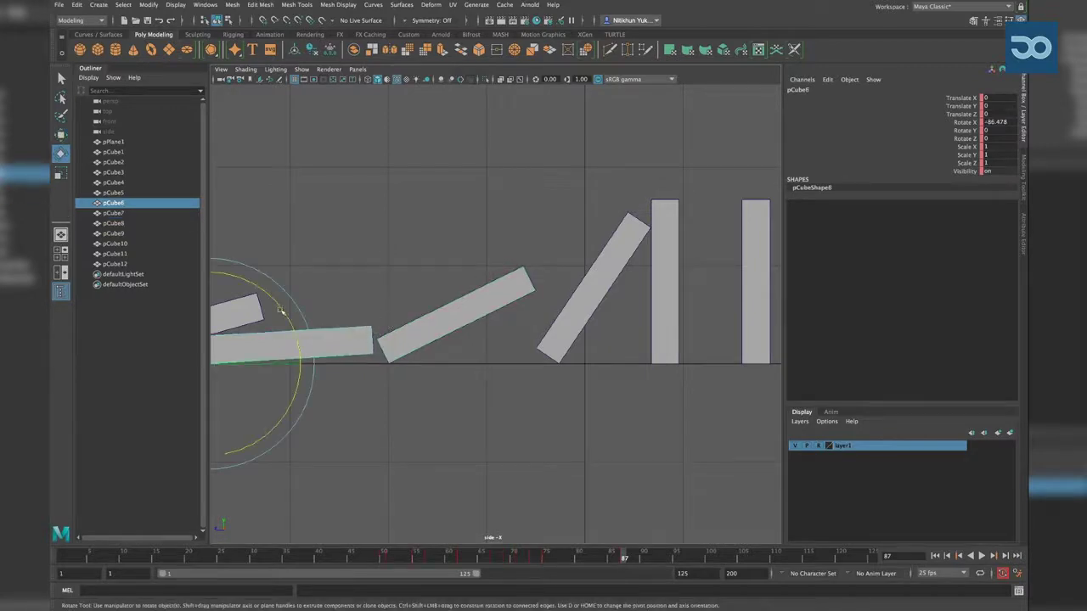
left_click_drag(281, 311, 288, 318)
Nudge pCube7 along Z and tilt it flatter, to about -78.5° X
left_click(399, 329)
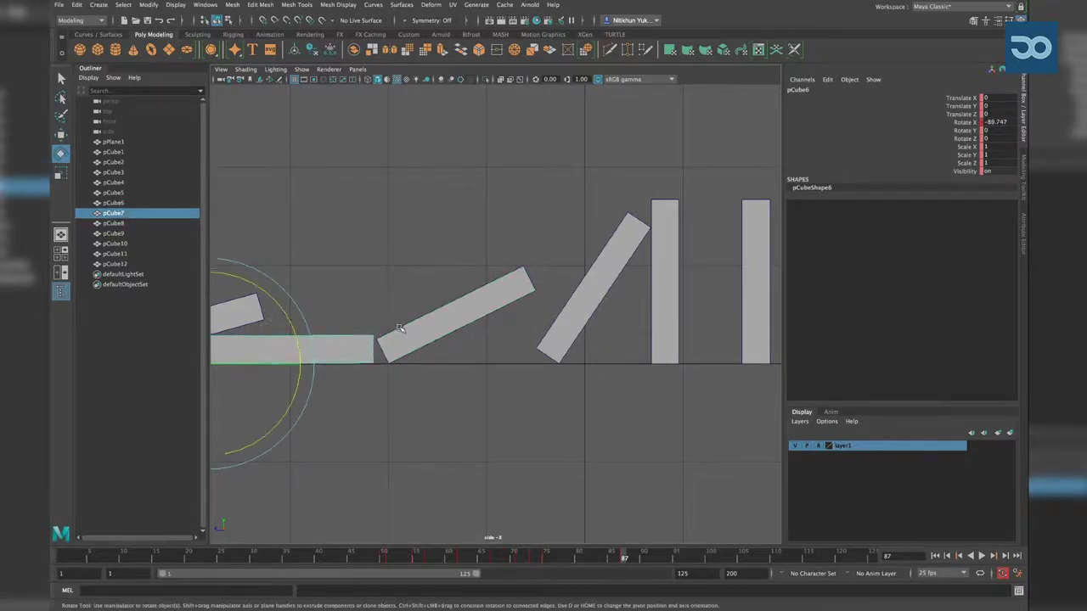
key("w")
left_click_drag(327, 363, 325, 363)
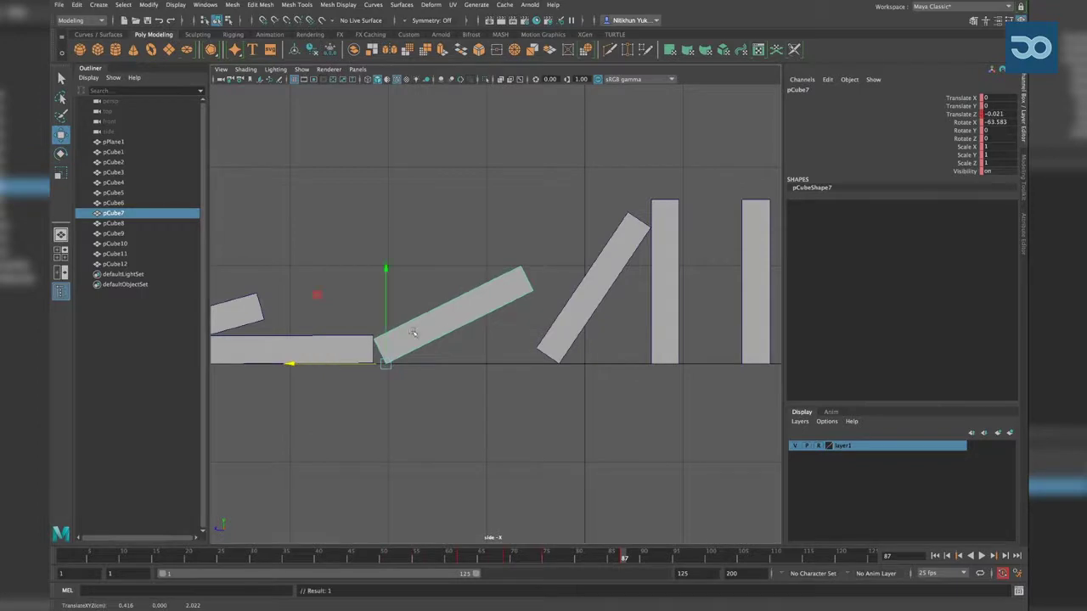
key("e")
left_click_drag(440, 295, 467, 327)
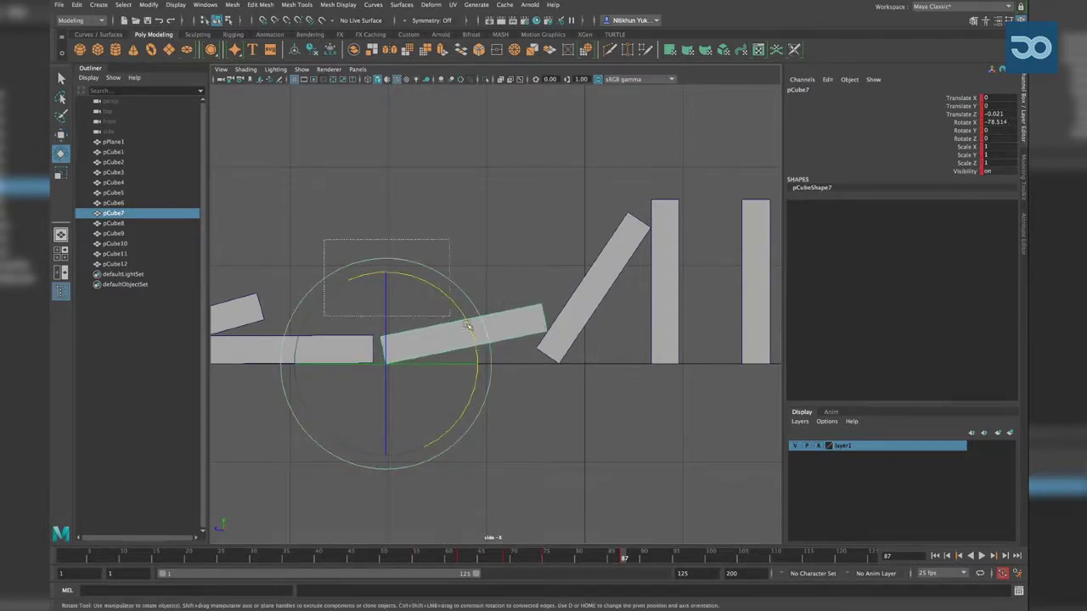
At frame 80, tilt pCube8 slightly further and replay the fall to check it
mouse_move(624, 557)
left_mouse_down()
mouse_move(547, 560)
mouse_move(578, 559)
left_mouse_up()
left_click(557, 296)
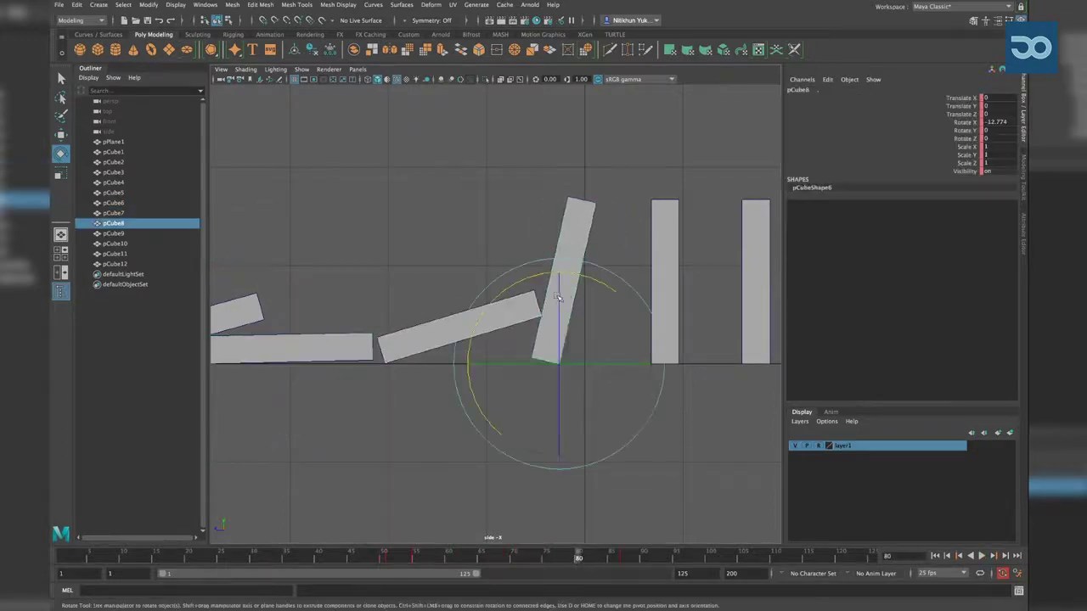
left_click_drag(579, 280, 585, 279)
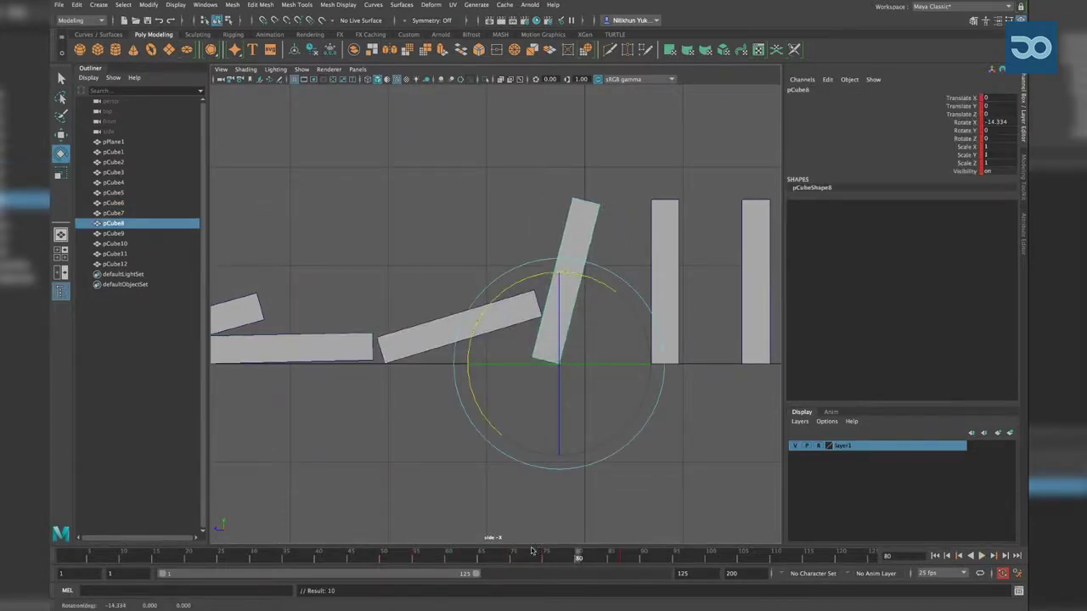
mouse_move(531, 553)
left_mouse_down()
mouse_move(385, 556)
mouse_move(536, 573)
mouse_move(638, 559)
left_mouse_up()
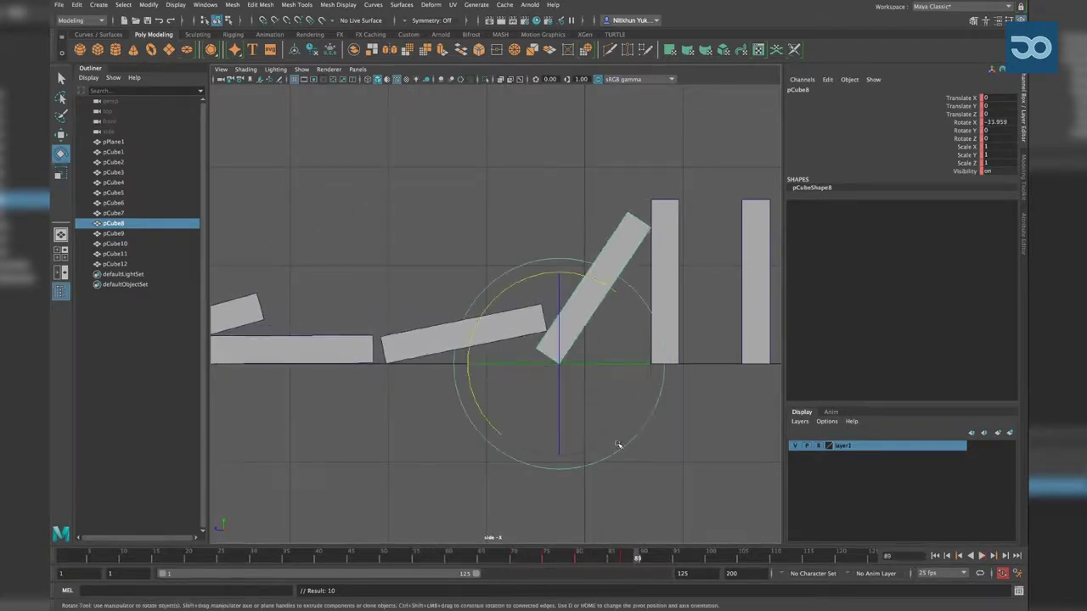
middle_click_drag(618, 445, 422, 437, "alt")
left_click(641, 477)
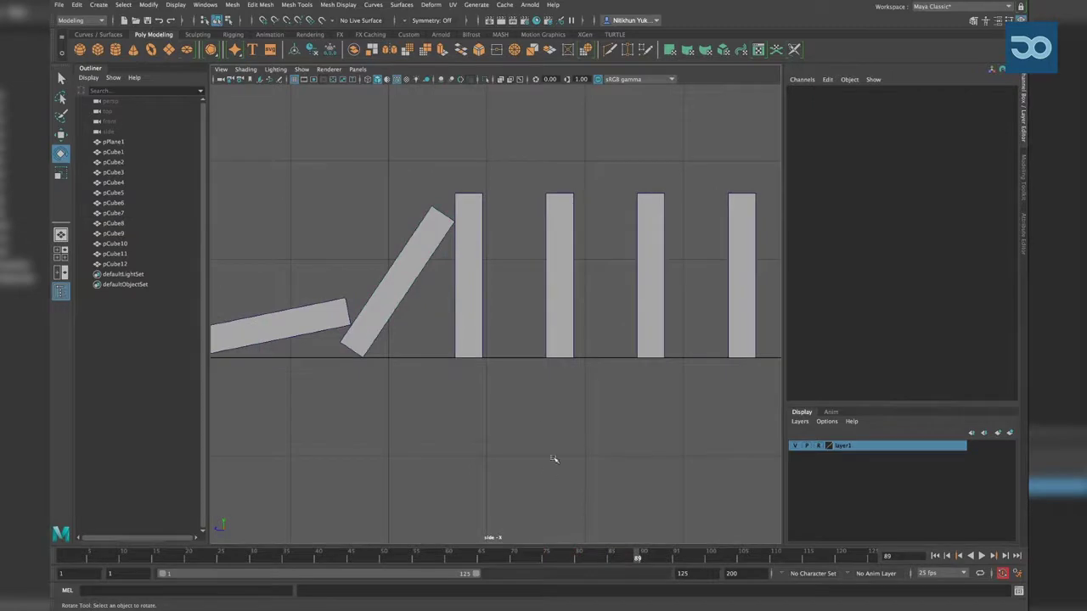
Review pCube8's fall by scrubbing forward and back through the later frames
left_click(411, 288)
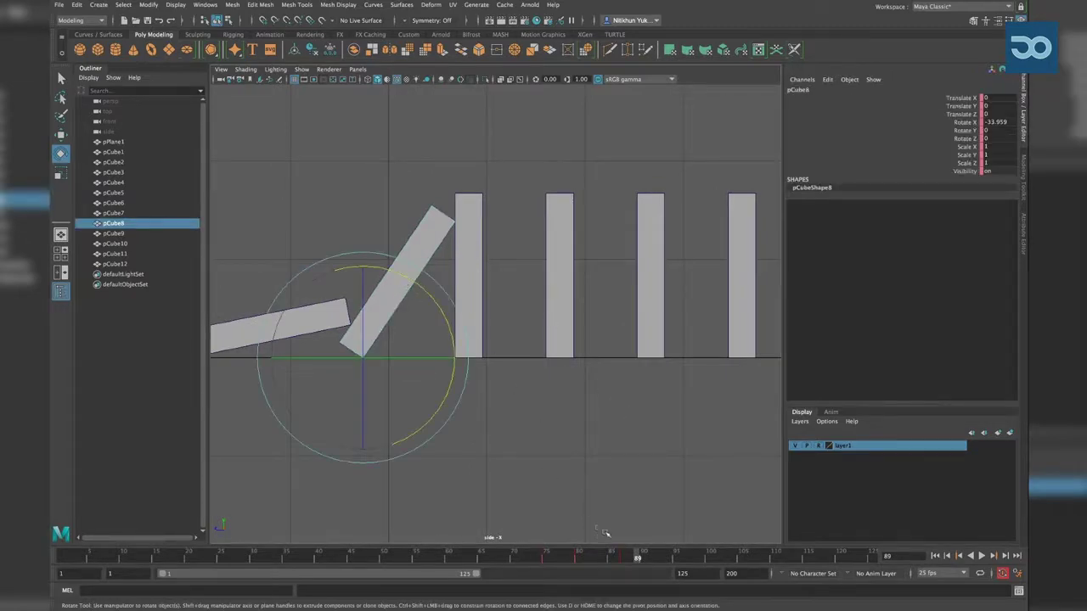
mouse_move(595, 552)
left_mouse_down()
mouse_move(506, 560)
mouse_move(591, 556)
mouse_move(637, 577)
left_mouse_up()
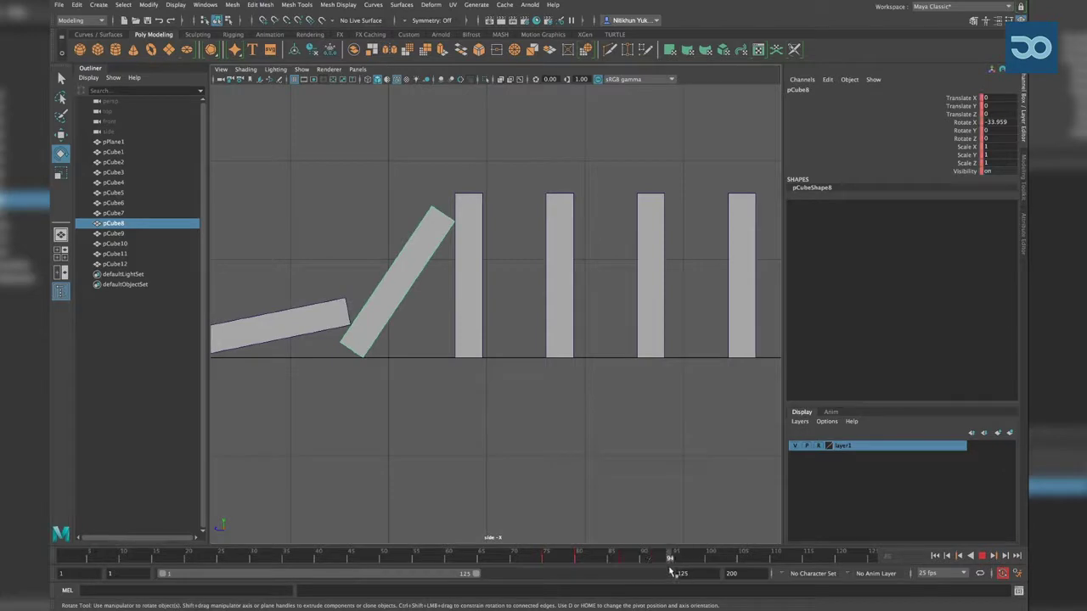
left_click_drag(709, 570, 696, 564)
left_click(602, 436)
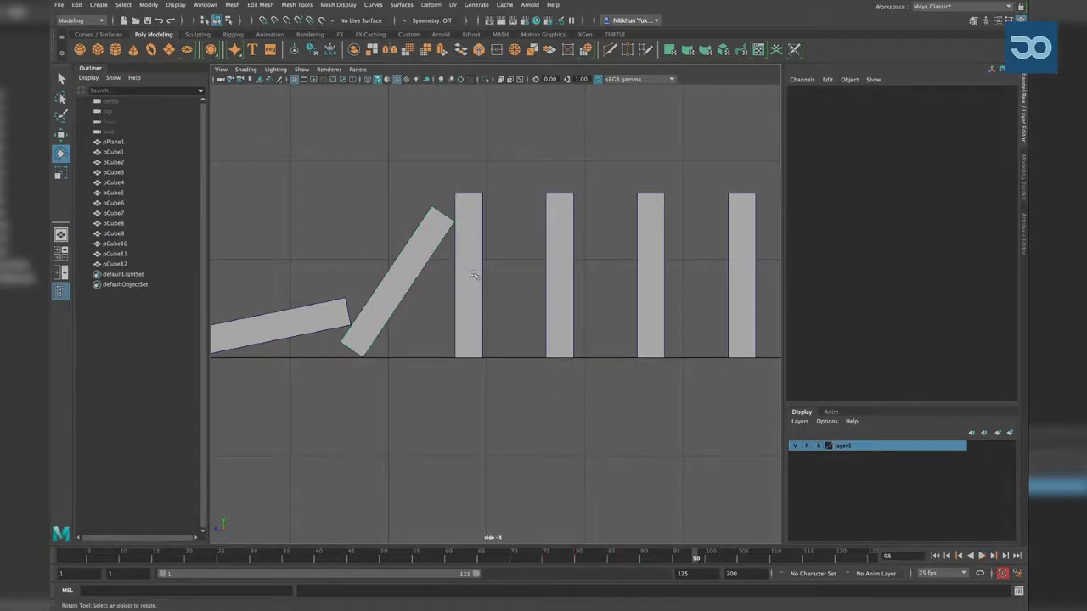
left_click(424, 259)
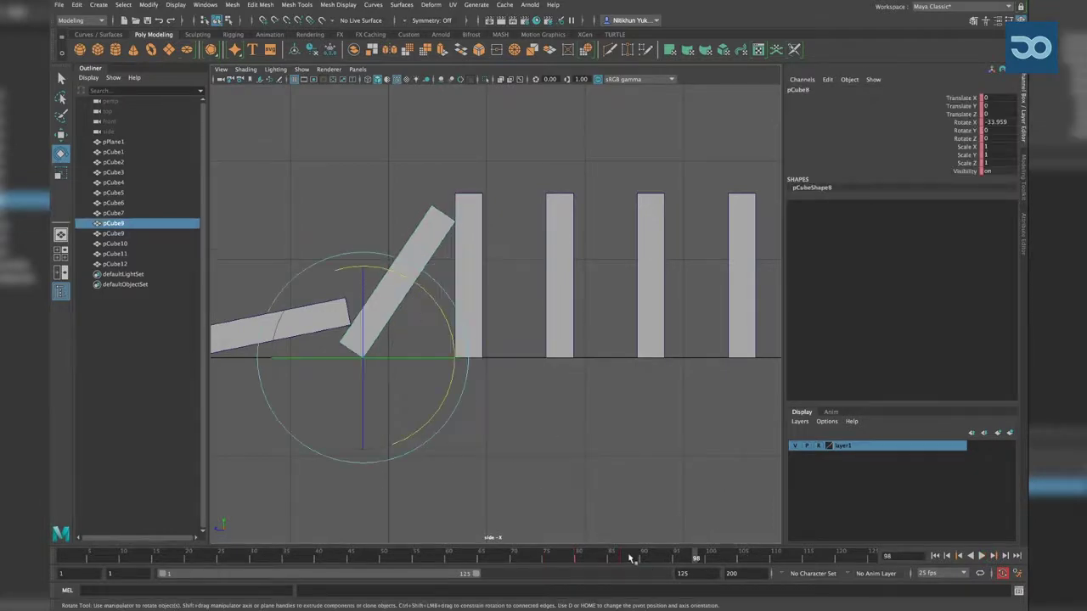
left_click_drag(630, 557, 626, 559)
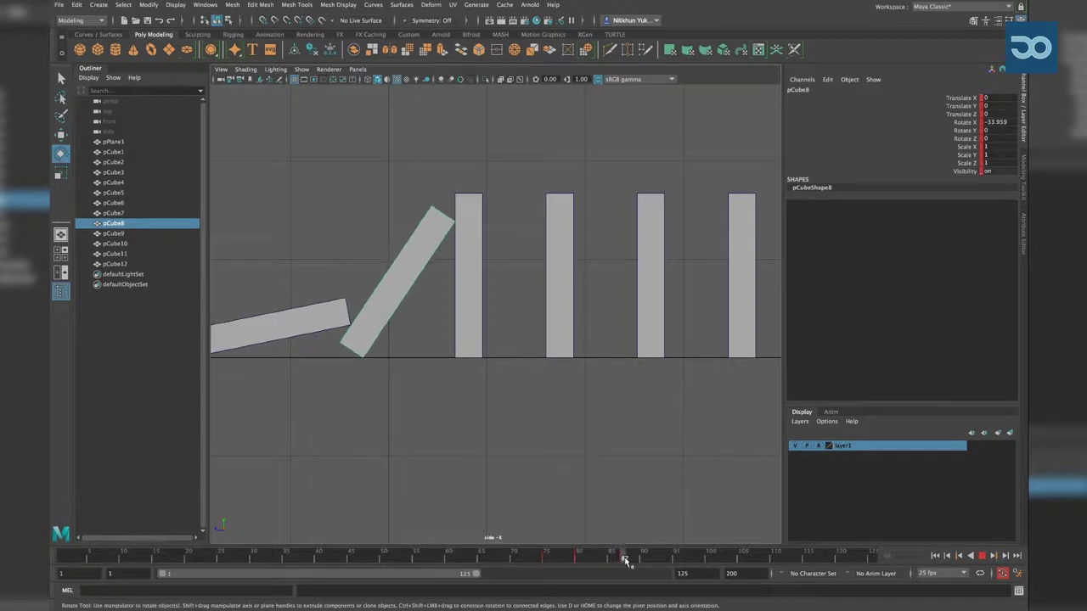
Key pCube9 upright at frame 87, then tip it about -22° X at frame 98
left_click(482, 291)
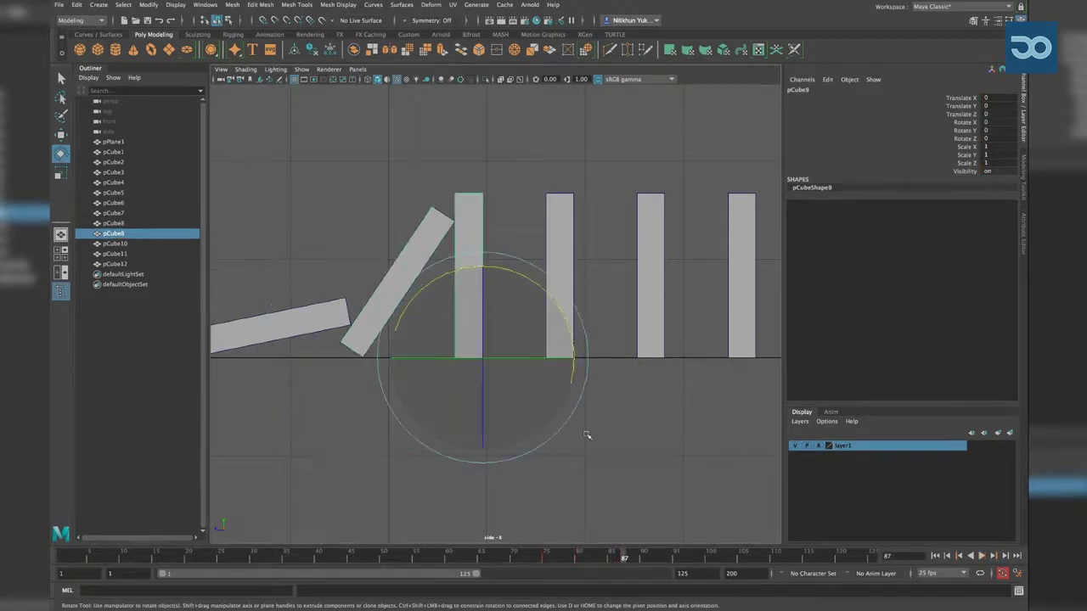
key("s")
key("alt+v")
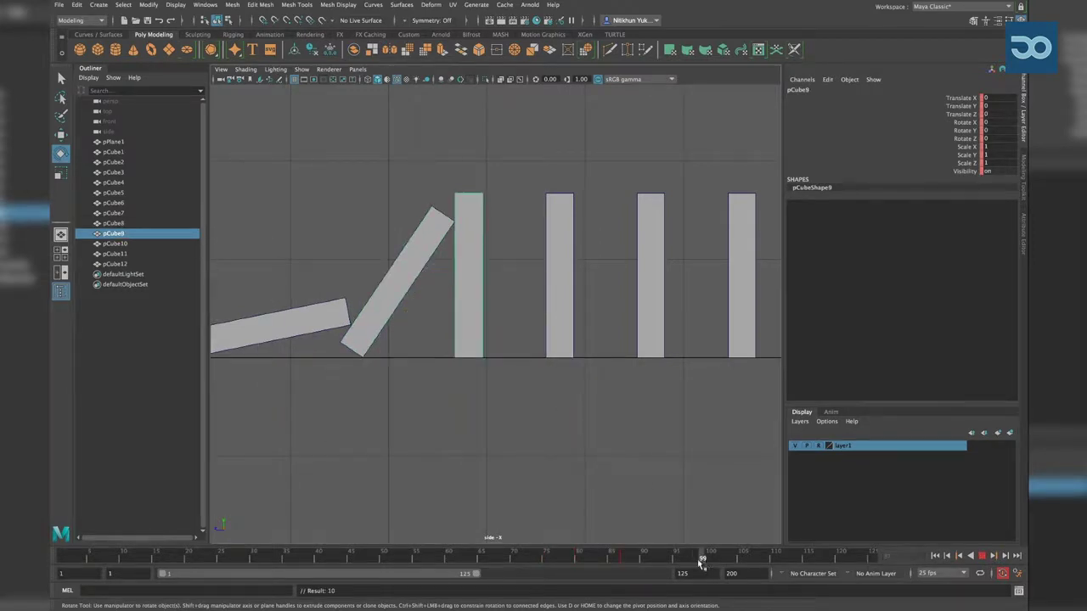
left_click(700, 561)
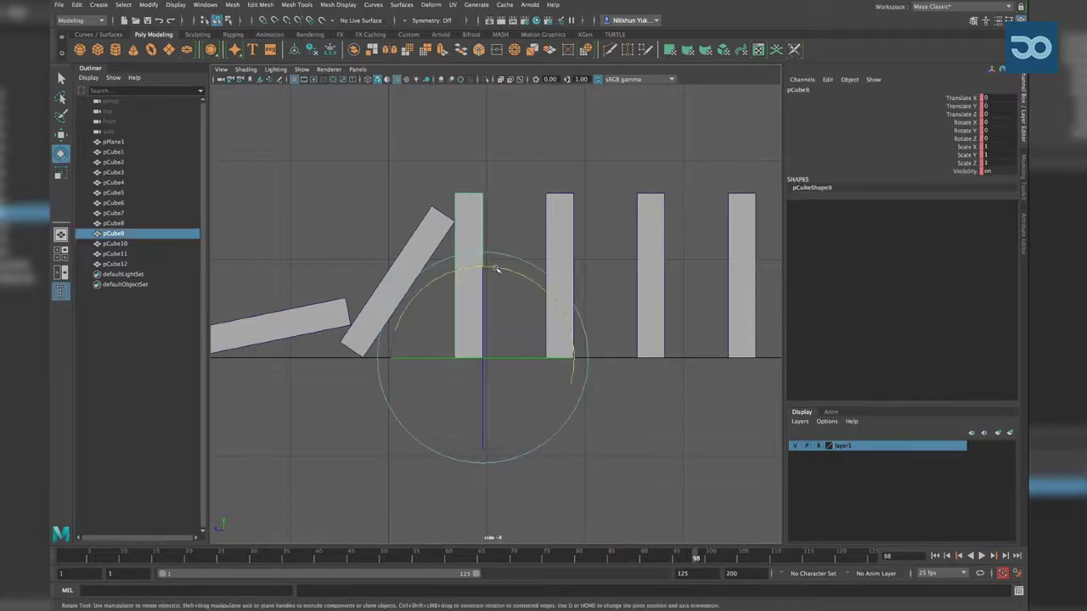
left_click_drag(496, 270, 528, 280)
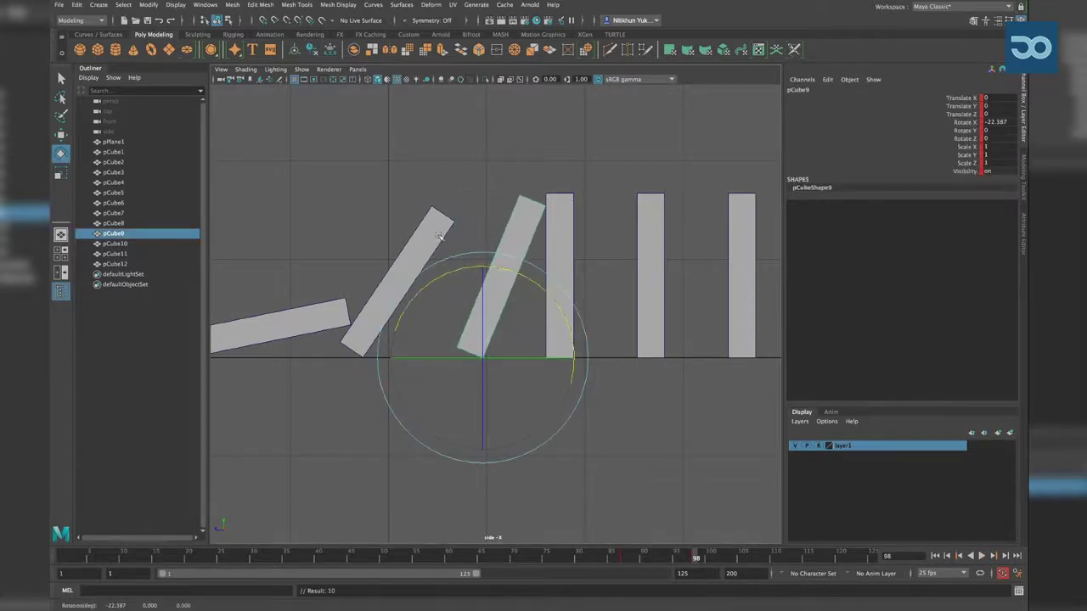
Lean pCube8 to about -53° and pCube7 to about -81°, then replay the fall
left_click(435, 259)
left_click_drag(404, 278, 428, 294)
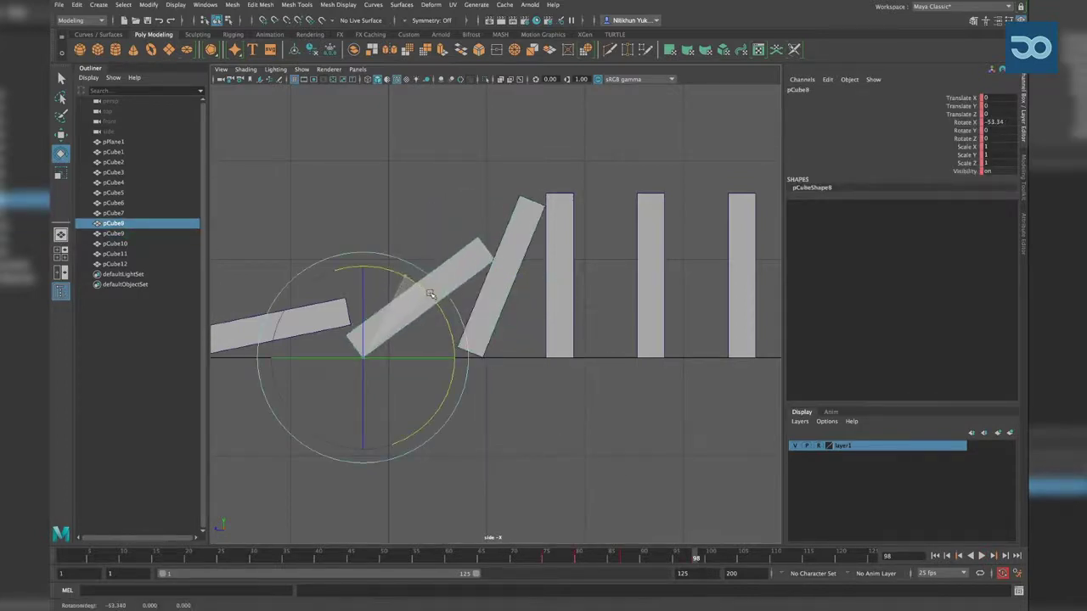
left_click(310, 238)
left_click(288, 307)
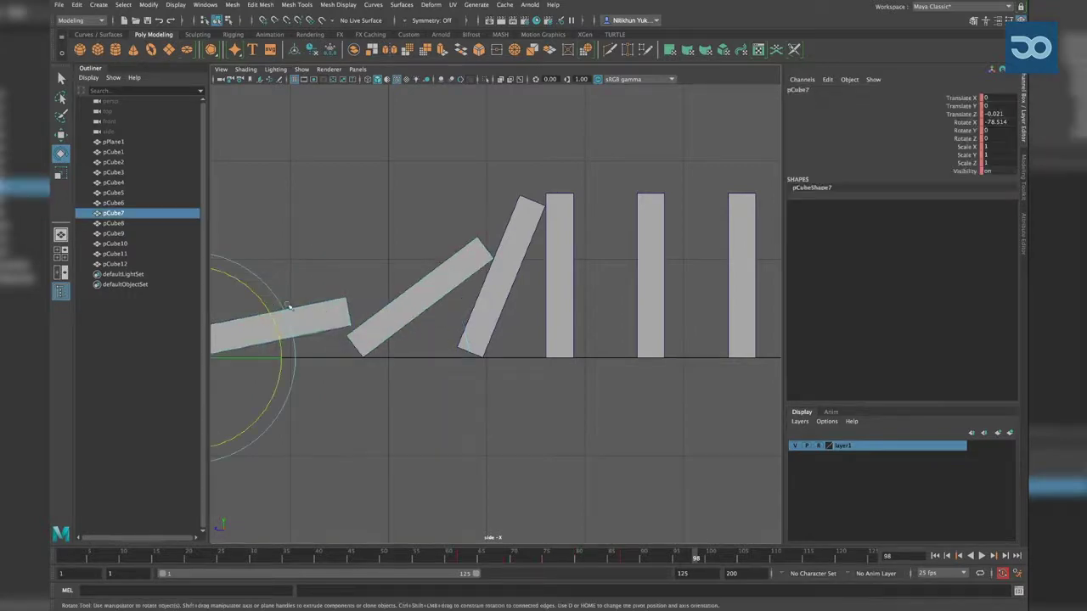
left_click_drag(264, 303, 265, 305)
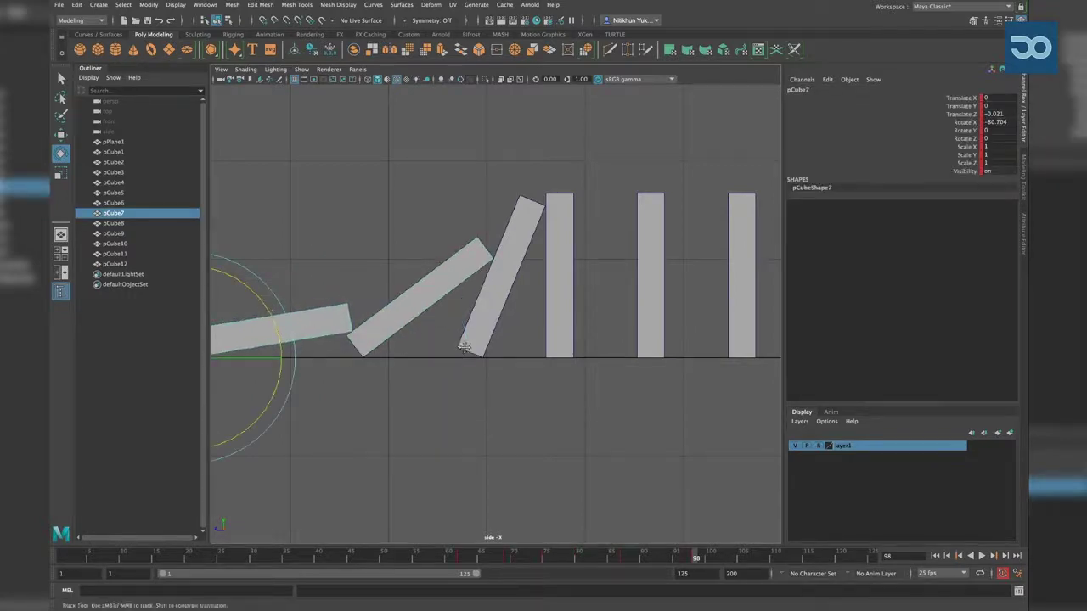
middle_click_drag(280, 314, 342, 316, "alt")
mouse_move(569, 558)
left_mouse_down()
mouse_move(349, 556)
mouse_move(636, 562)
mouse_move(651, 574)
left_mouse_up()
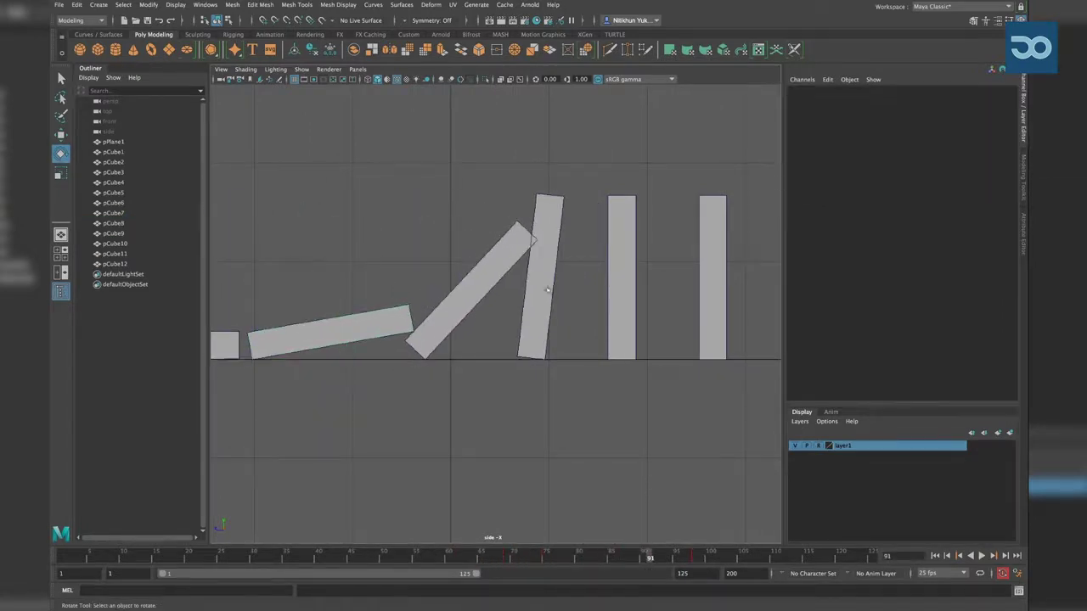
Key pCube9 tilted about -10° on X at frame 91, then scrub to check it
left_click(558, 214)
left_click_drag(558, 270, 564, 273)
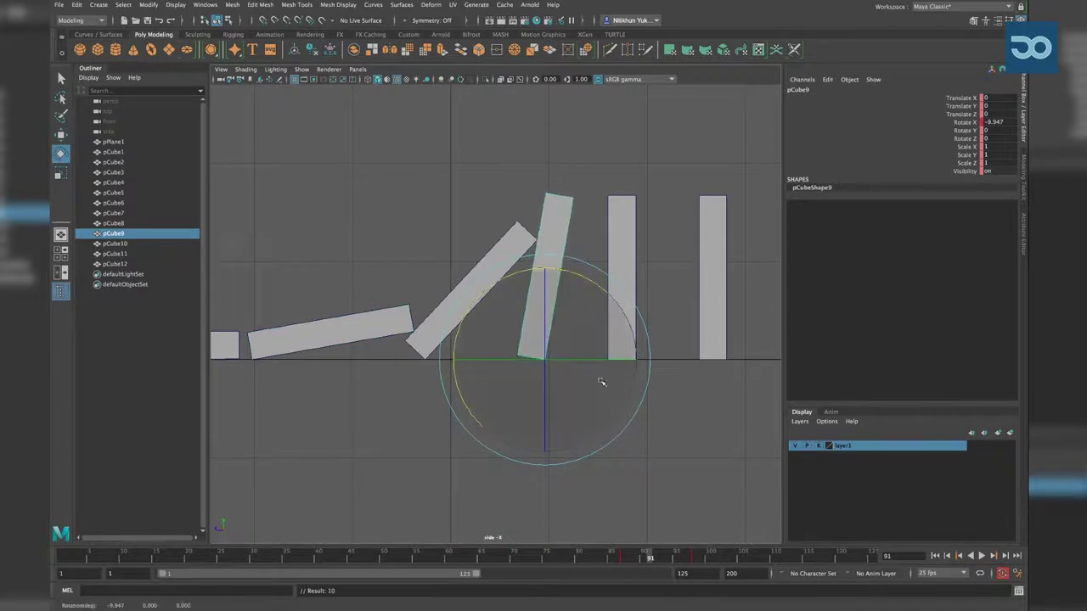
mouse_move(552, 558)
left_mouse_down()
mouse_move(531, 557)
mouse_move(650, 560)
mouse_move(636, 557)
left_mouse_up()
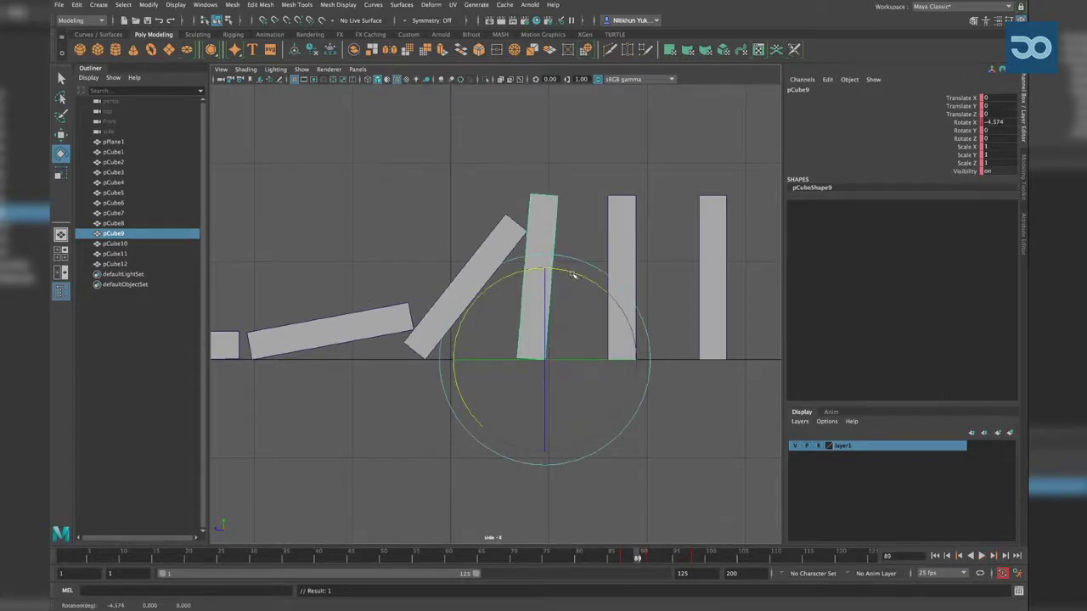
Tilt pCube9 further to about -19° X at frame 95, then review through frame 110
left_click_drag(651, 558, 677, 559)
left_click_drag(573, 296, 573, 273)
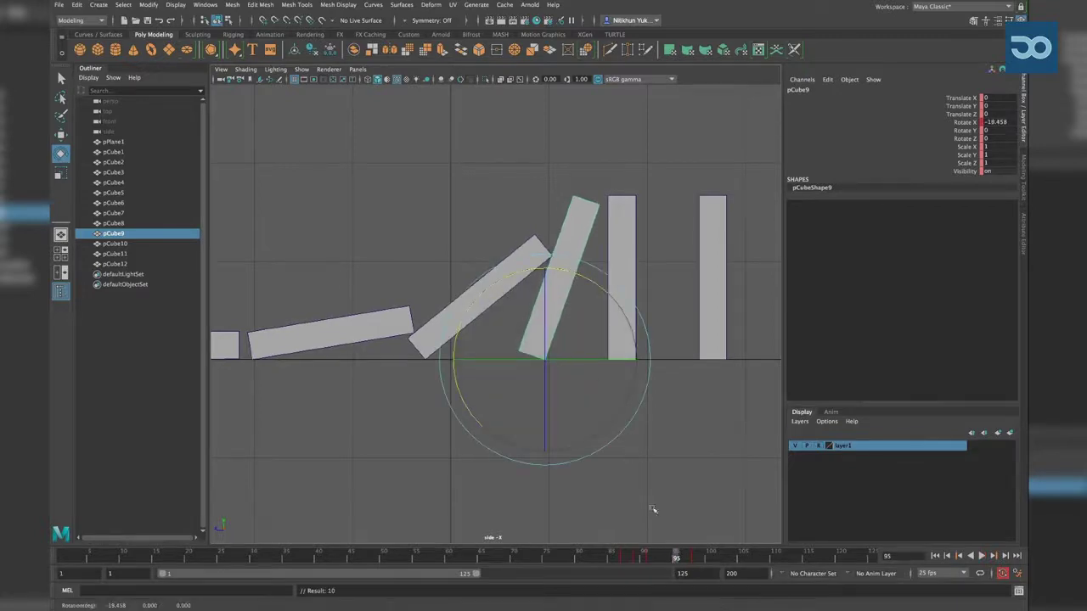
mouse_move(637, 564)
left_mouse_down()
mouse_move(557, 563)
mouse_move(702, 577)
mouse_move(576, 565)
mouse_move(696, 565)
left_mouse_up()
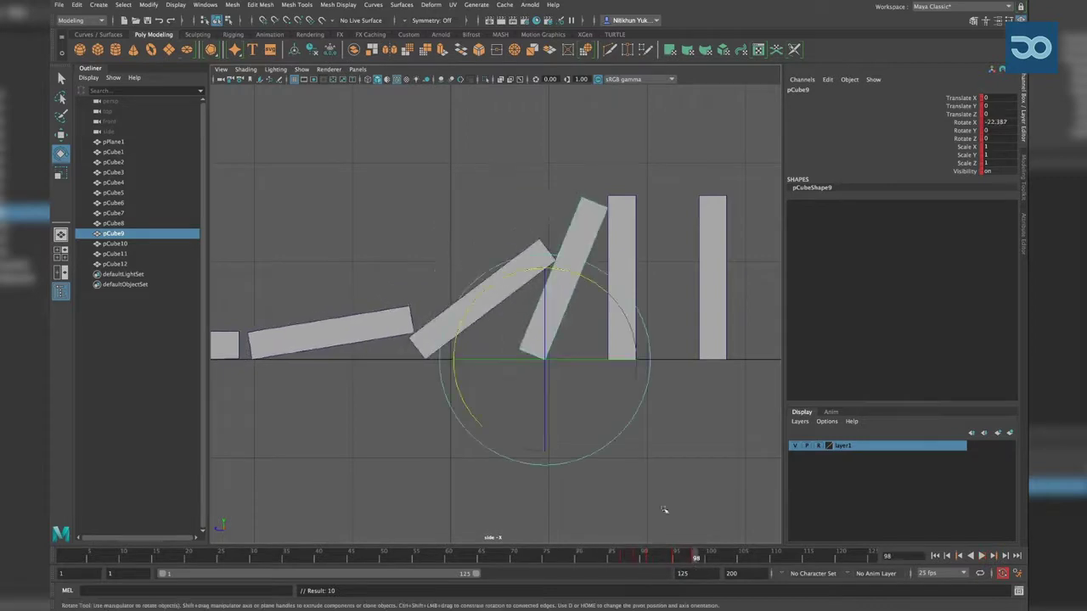
middle_click_drag(664, 510, 608, 510, "alt")
left_click_drag(697, 558, 772, 558)
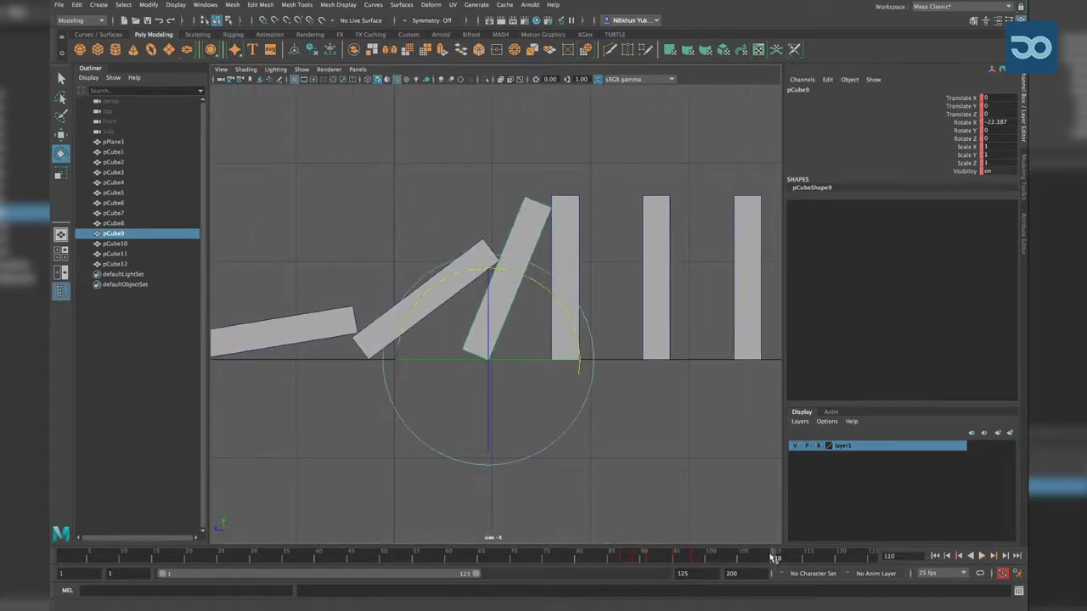
Key pCube10 in its upright pose
left_click(627, 393)
left_click(575, 277)
middle_click_drag(642, 395, 577, 405, "alt")
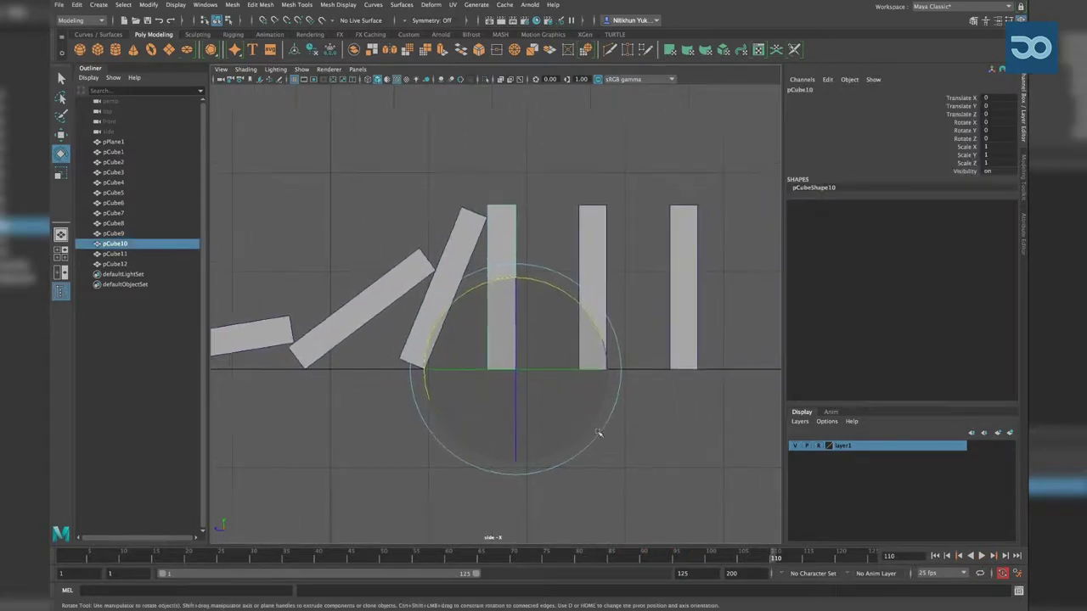
key("s")
Compare pCube9 and pCube10 at frame 94 and replay the fall from near the start
left_click(441, 297)
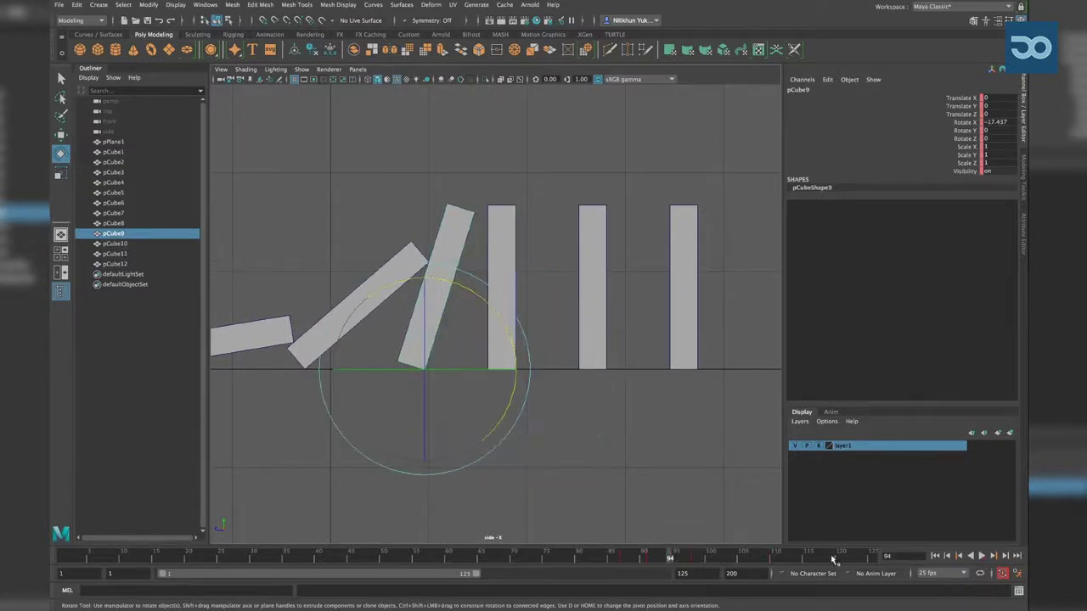
left_click(696, 557)
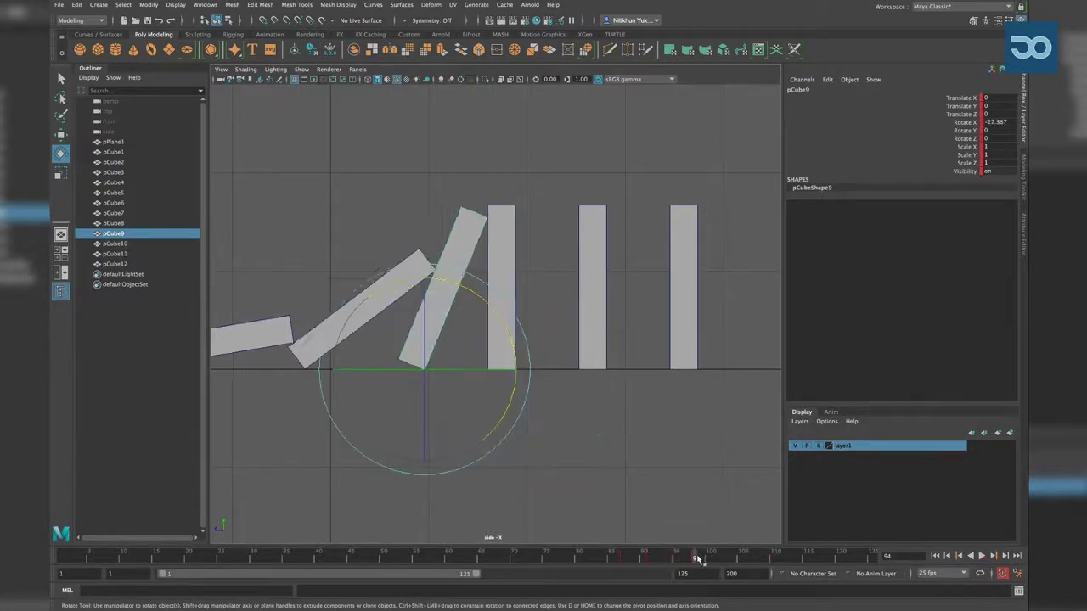
left_click(507, 266)
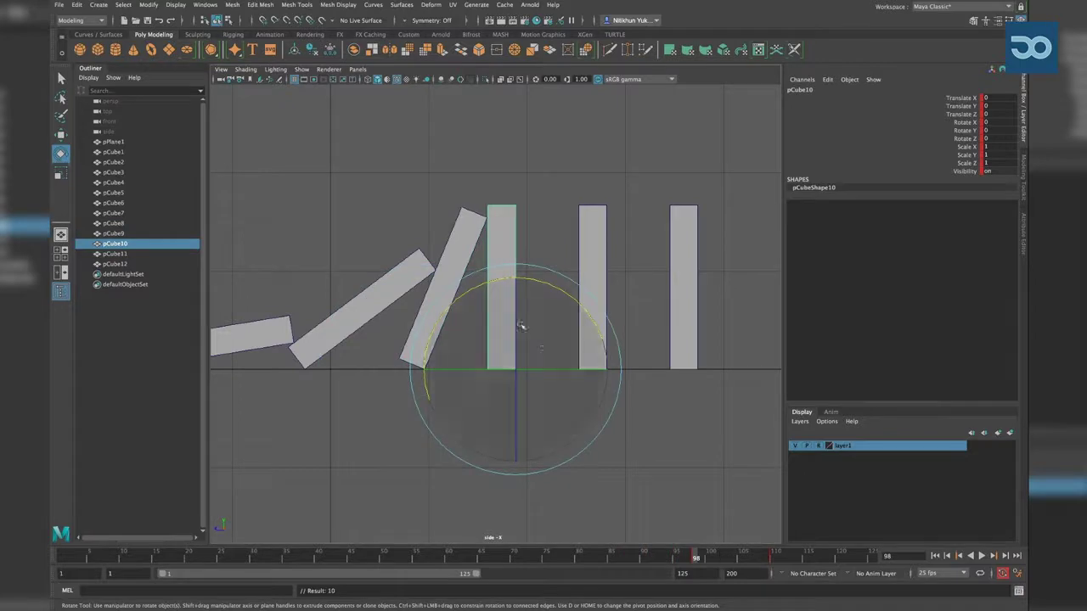
left_click(466, 254)
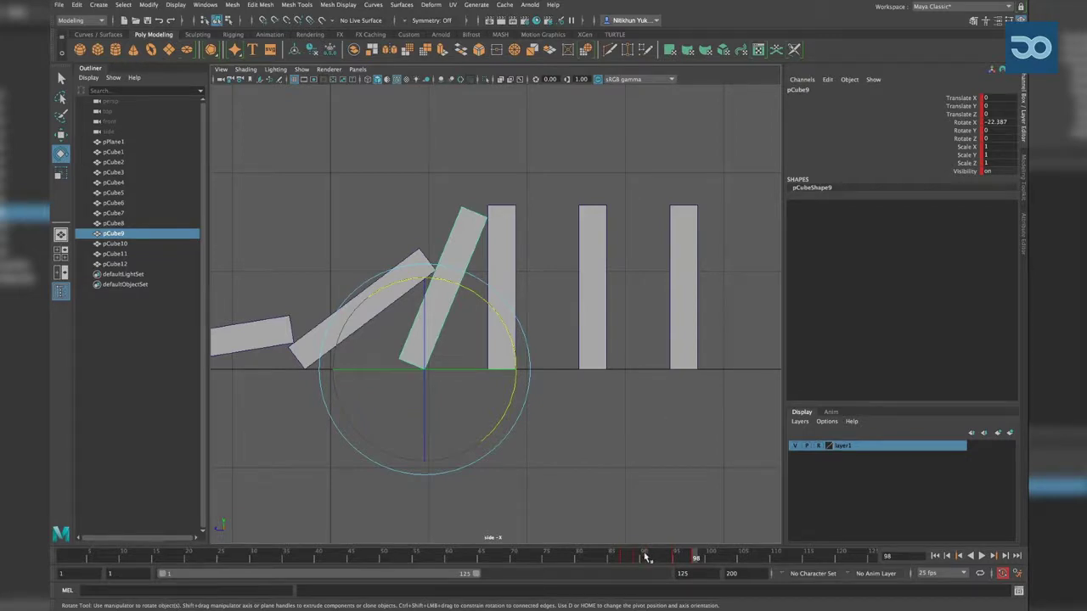
mouse_move(647, 557)
left_mouse_down()
mouse_move(708, 562)
mouse_move(694, 560)
left_mouse_up()
At frame 110, tip pCube10 about 21°, pCube9 to about -38° and pCube8 to about -54°, and key them
left_click_drag(259, 337, 259, 338)
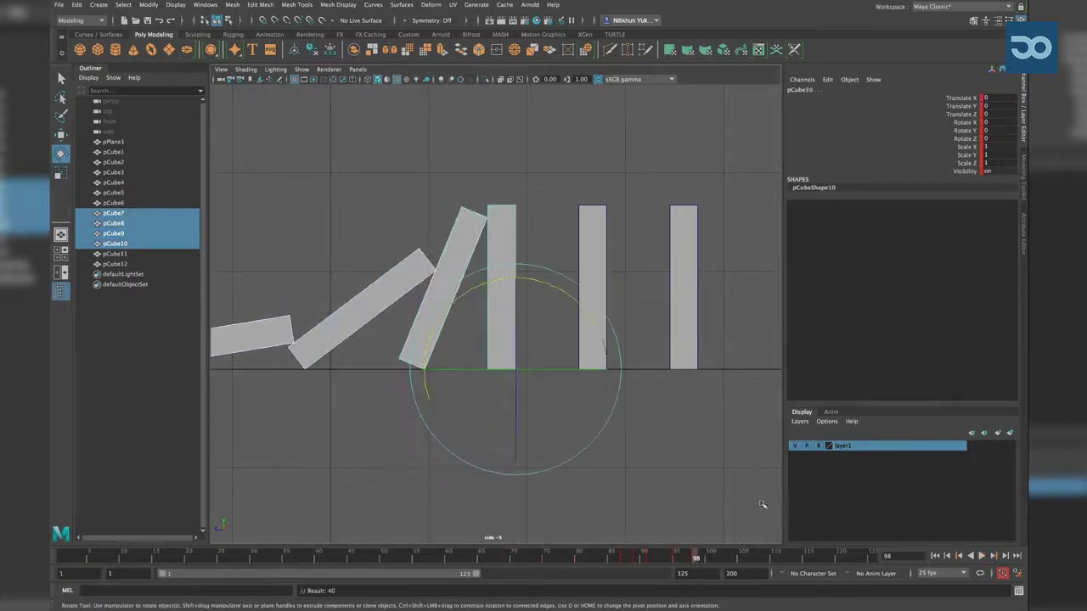
left_click_drag(741, 561, 775, 558)
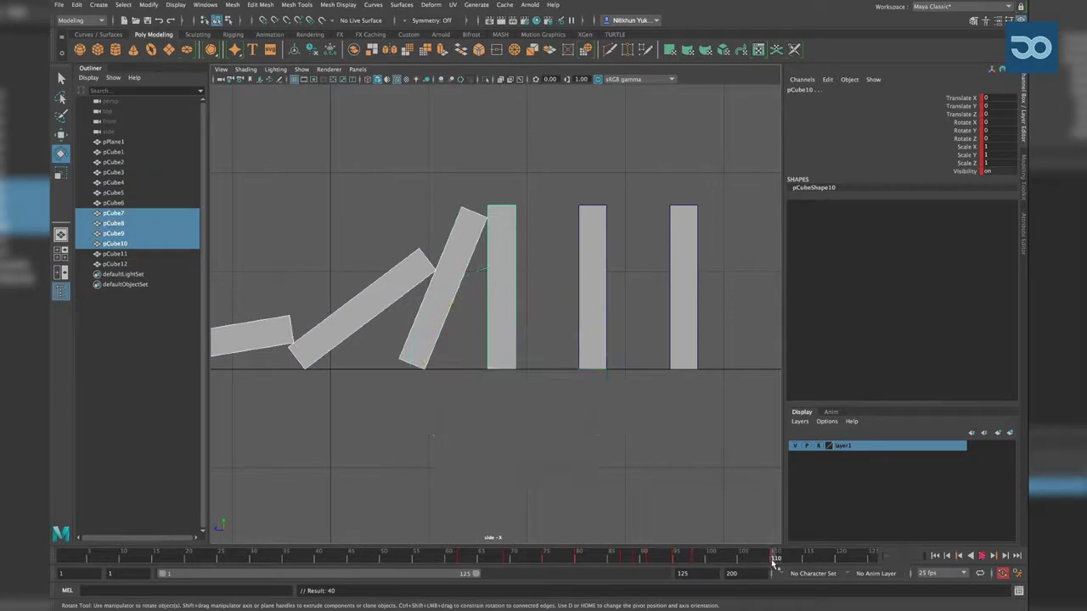
left_click(740, 502)
left_click(502, 267)
left_click_drag(524, 267, 565, 294)
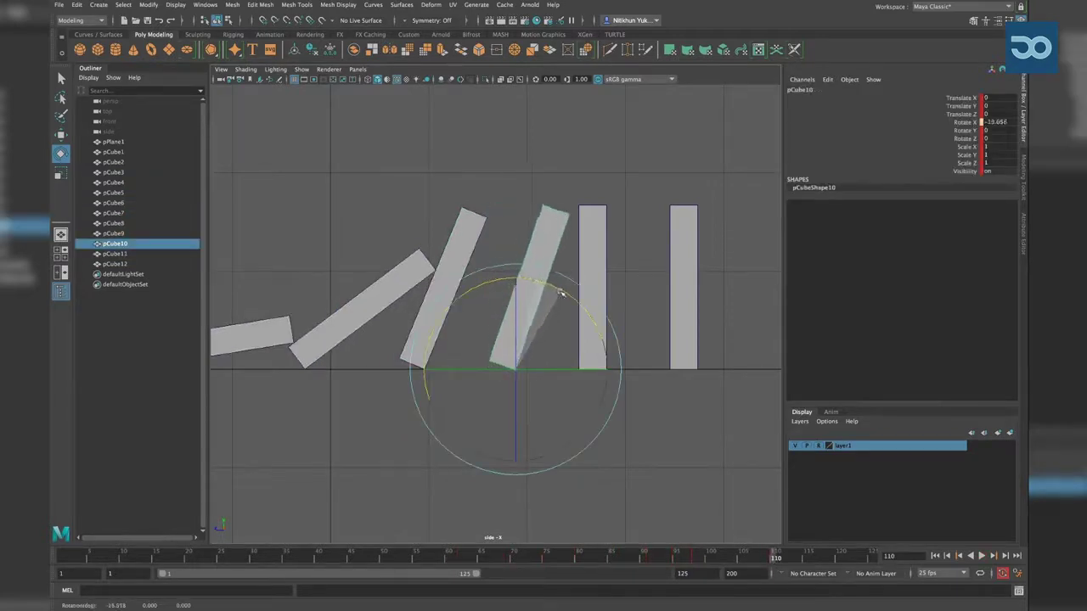
left_click(477, 231)
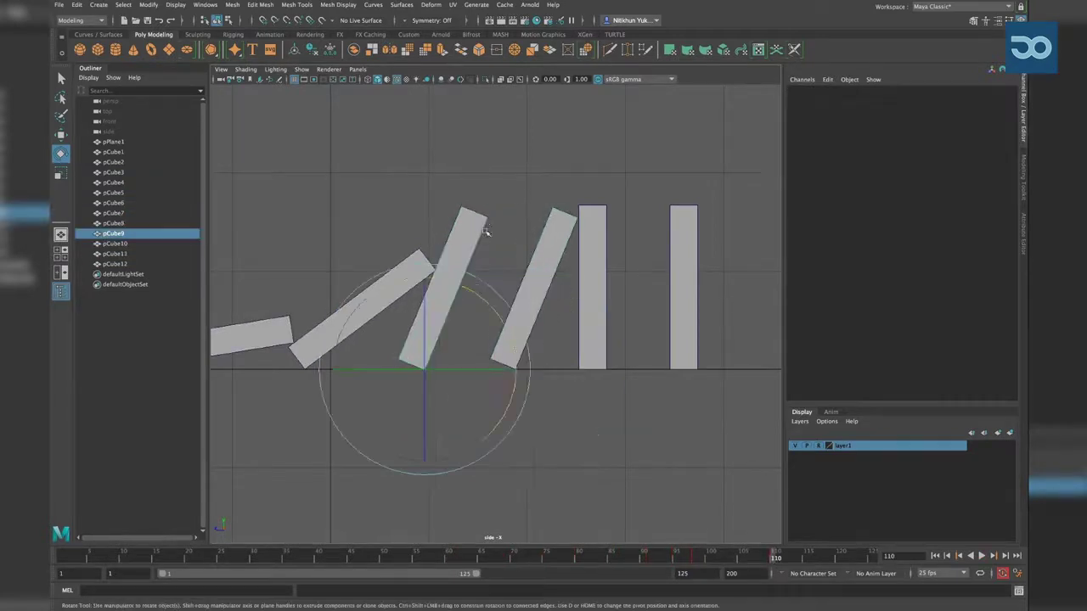
left_click_drag(467, 286, 492, 303)
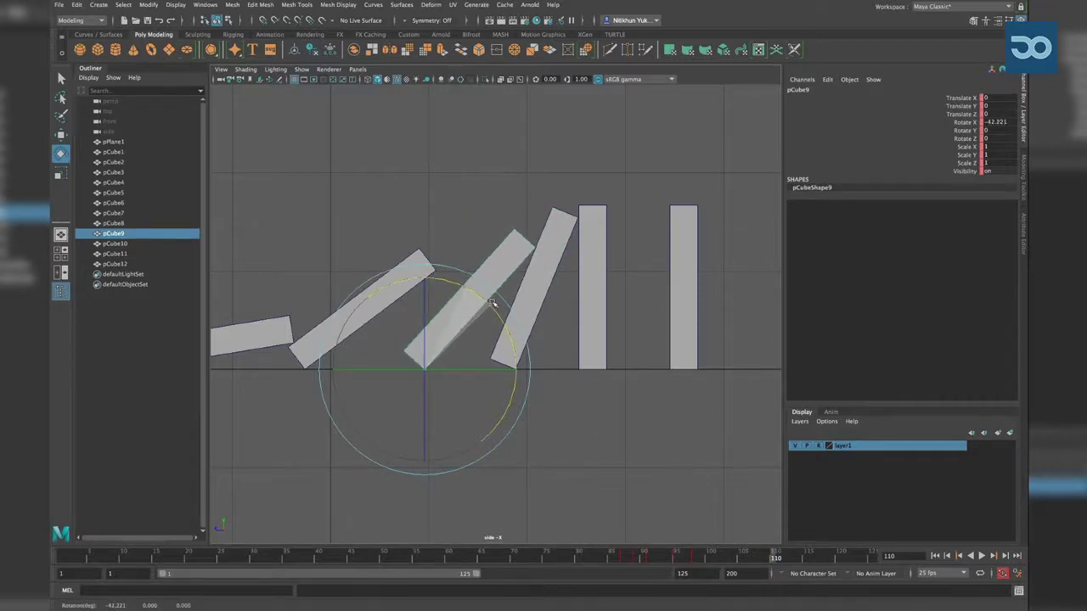
left_click(421, 268)
left_click(422, 268)
left_click_drag(363, 293, 374, 304)
key("s")
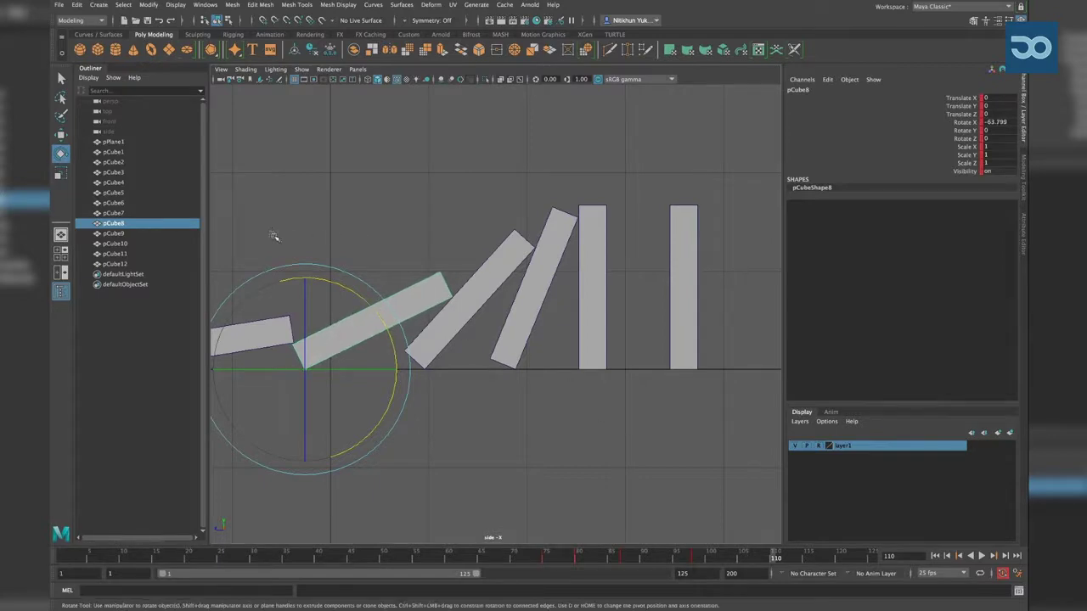
Key extra forward tilt on pCube10 at frames 102 and 106
left_click_drag(275, 233, 627, 349)
mouse_move(737, 556)
left_mouse_down()
mouse_move(670, 576)
mouse_move(703, 577)
mouse_move(719, 563)
left_mouse_up()
left_click(531, 214)
left_click(532, 235)
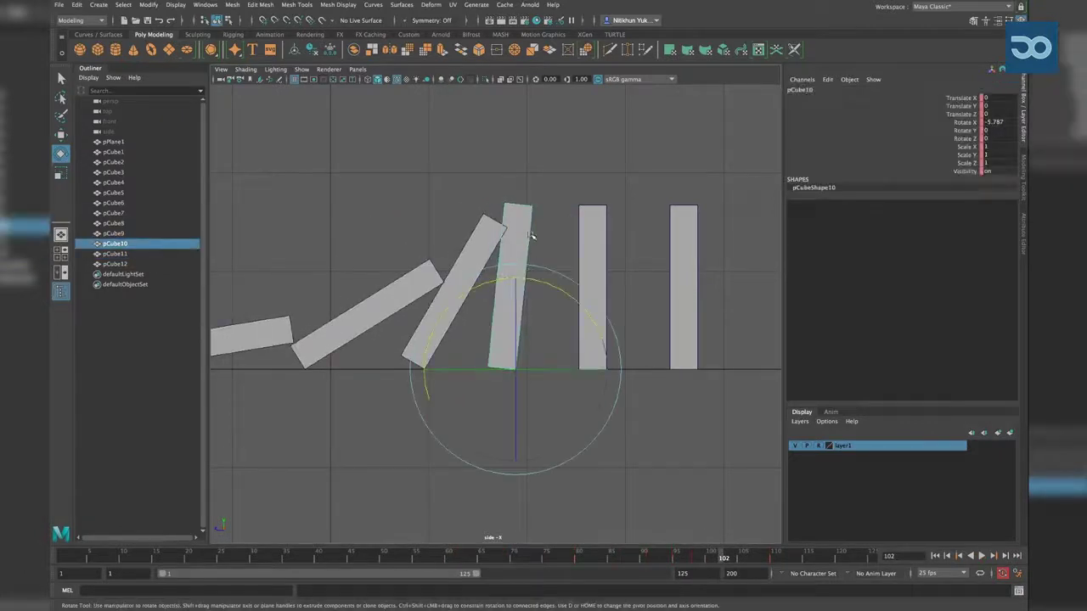
left_click_drag(534, 281, 538, 282)
key("s")
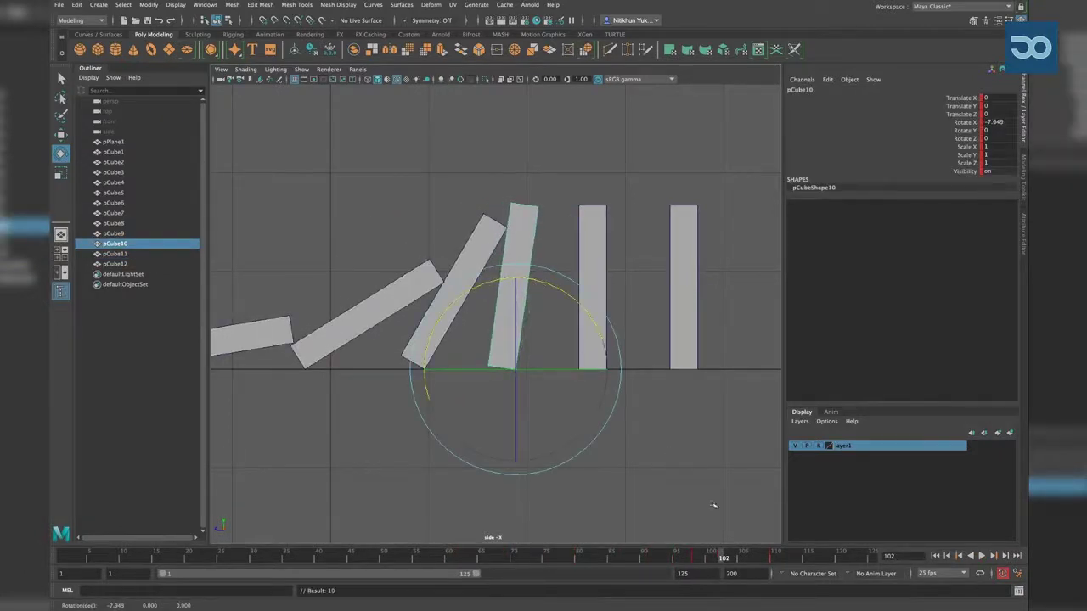
left_click(747, 556)
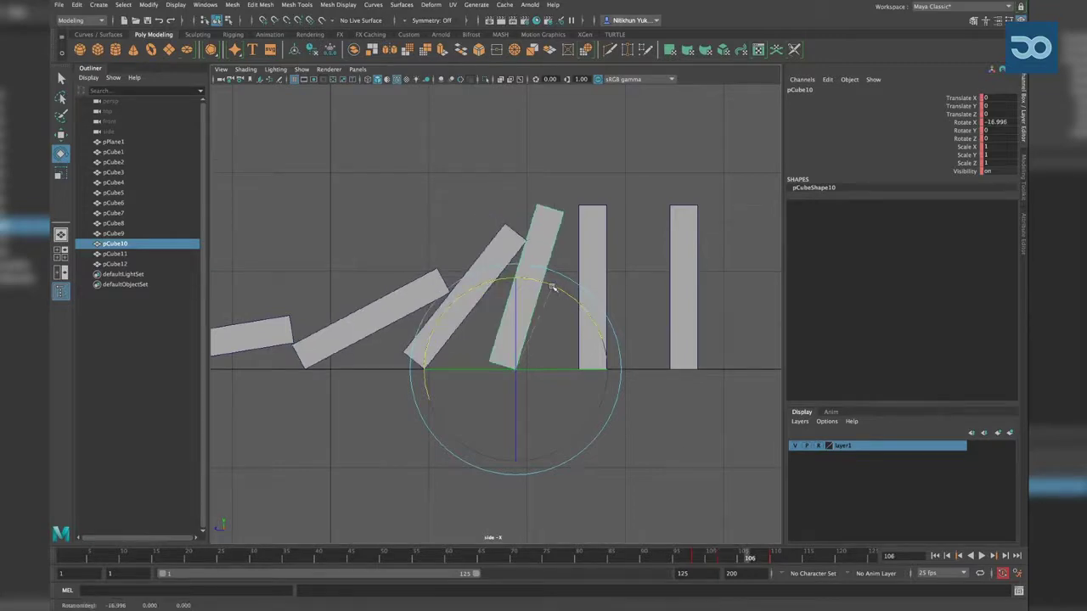
left_click_drag(551, 288, 553, 292)
Show frames 34–158 in the timeline and replay the fall, stopping at frame 120
left_click_drag(381, 577, 462, 577)
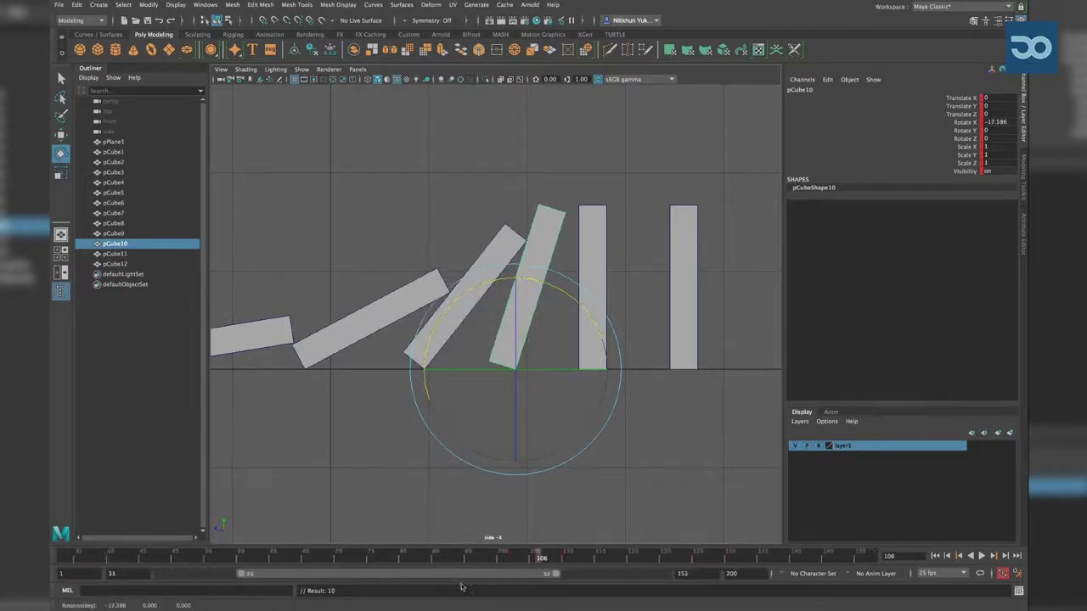
key("alt+v")
left_click_drag(588, 562, 560, 561)
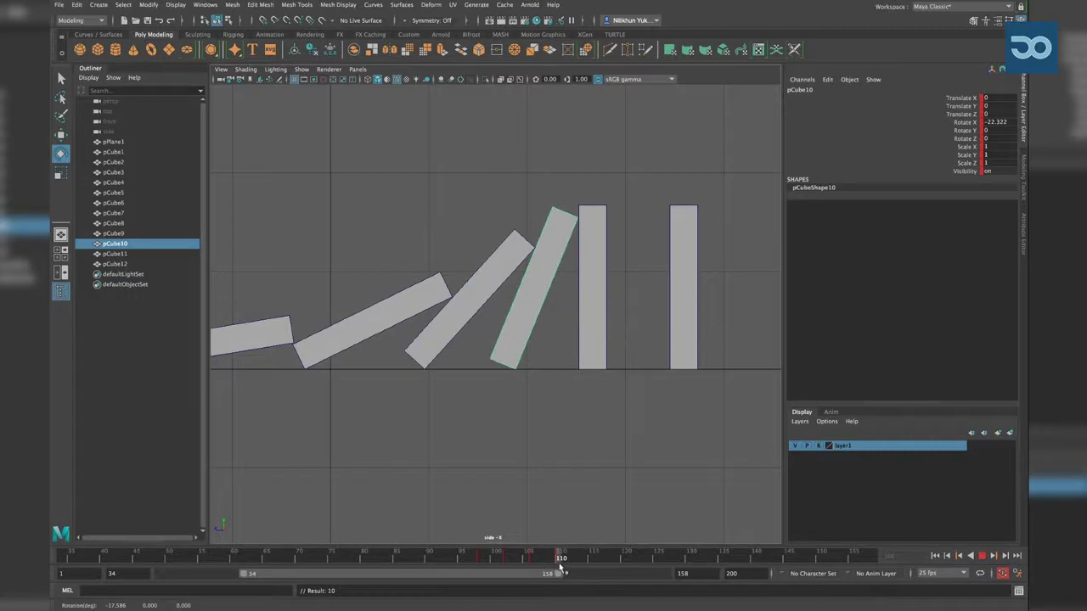
key("e")
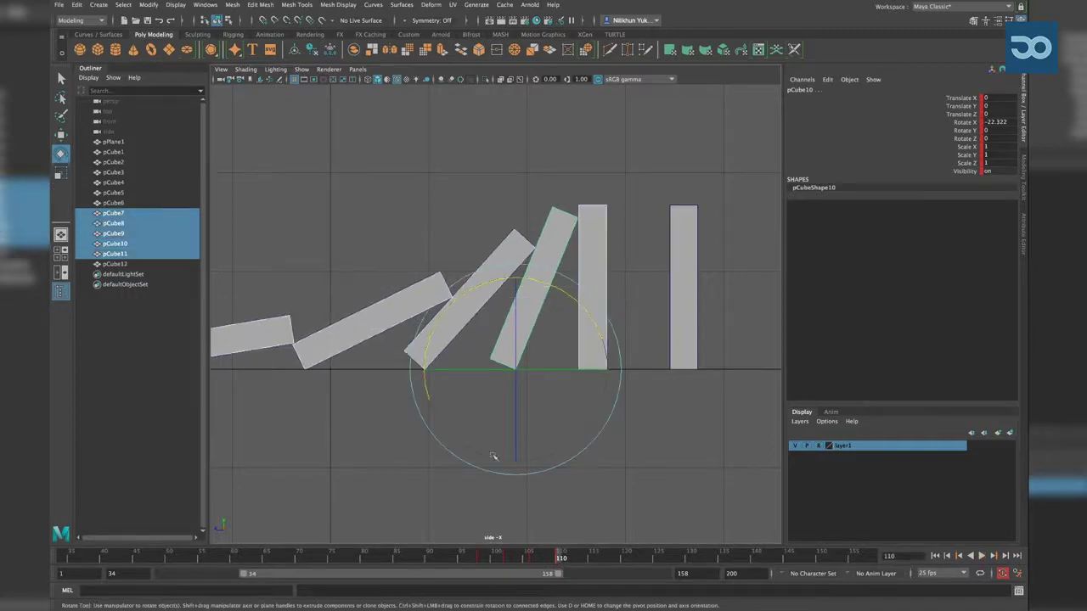
key("ctrl+z")
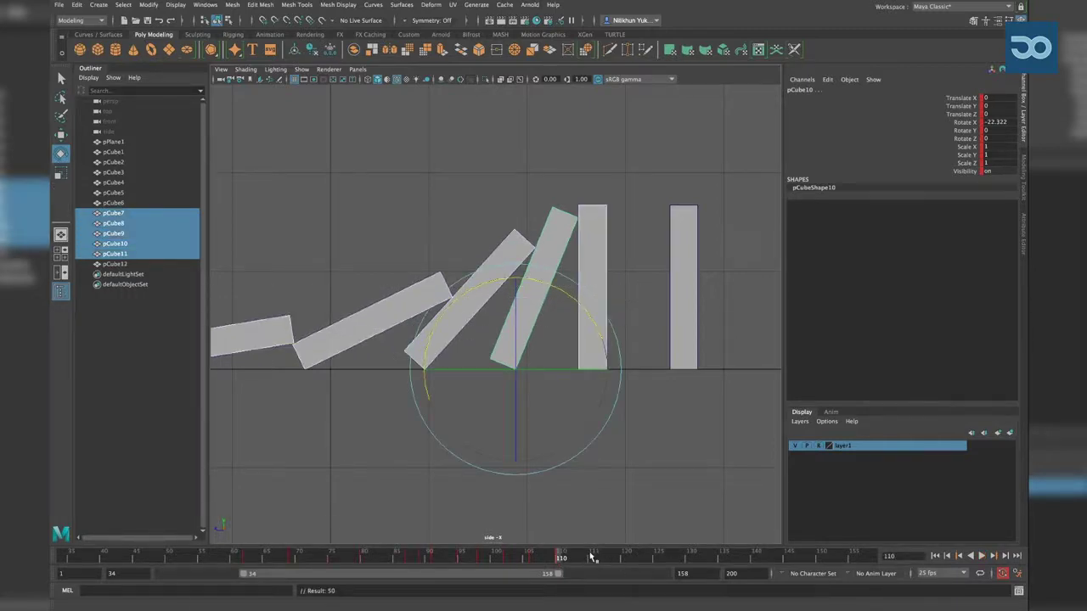
key("alt+v")
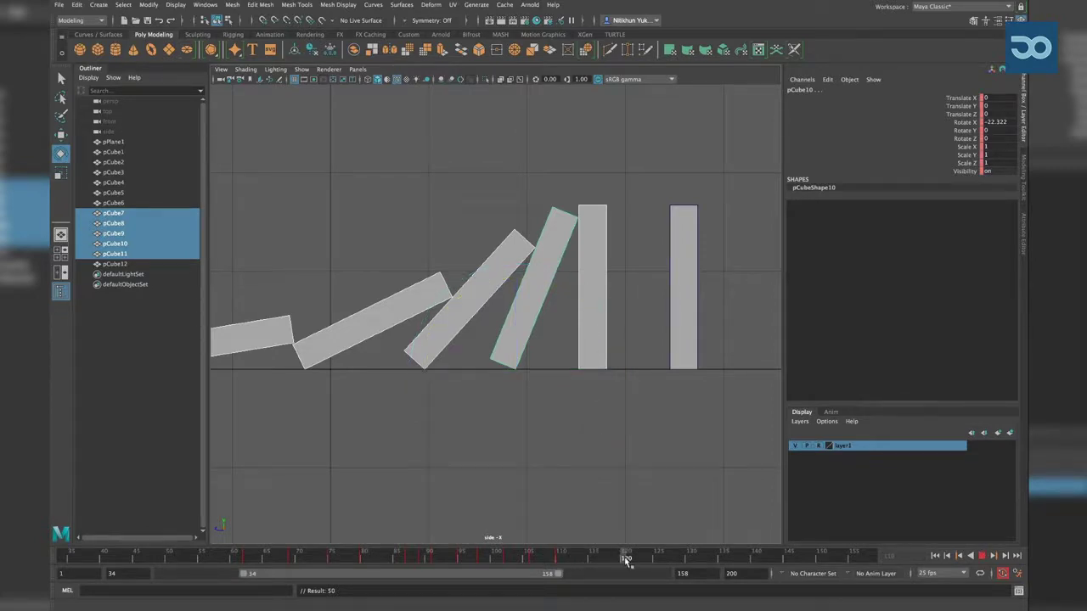
left_click(625, 560)
left_click(689, 518)
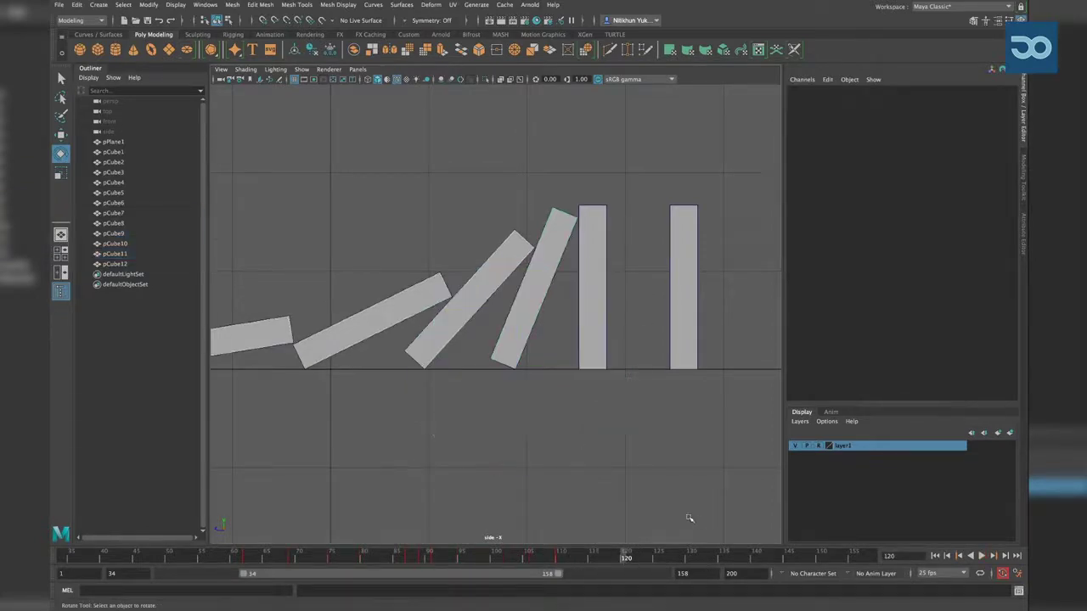
At frame 120, lean pCube11 about 22°, pCube10 about 42°, pCube9 flatter and pCube8 about 70°
left_click(599, 294)
left_click_drag(623, 281, 656, 294)
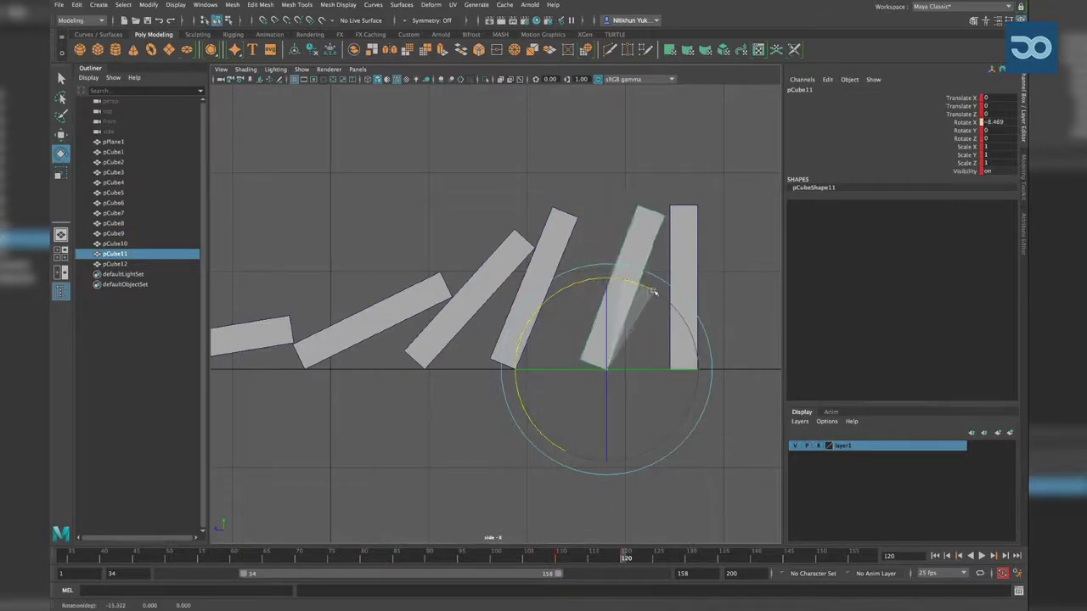
left_click(570, 226)
left_click_drag(552, 280, 472, 297)
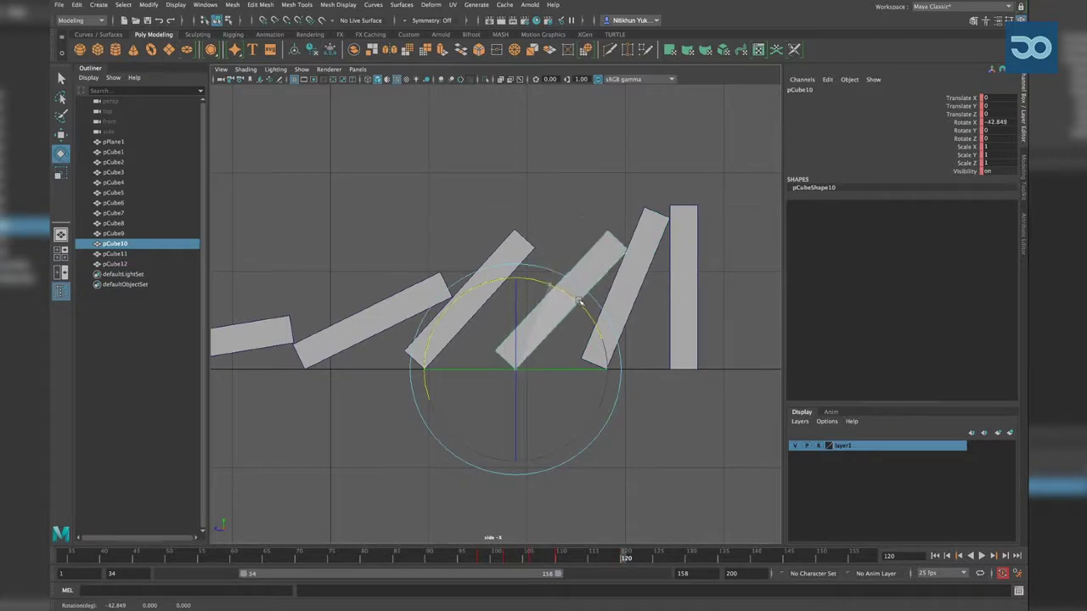
left_click(487, 291)
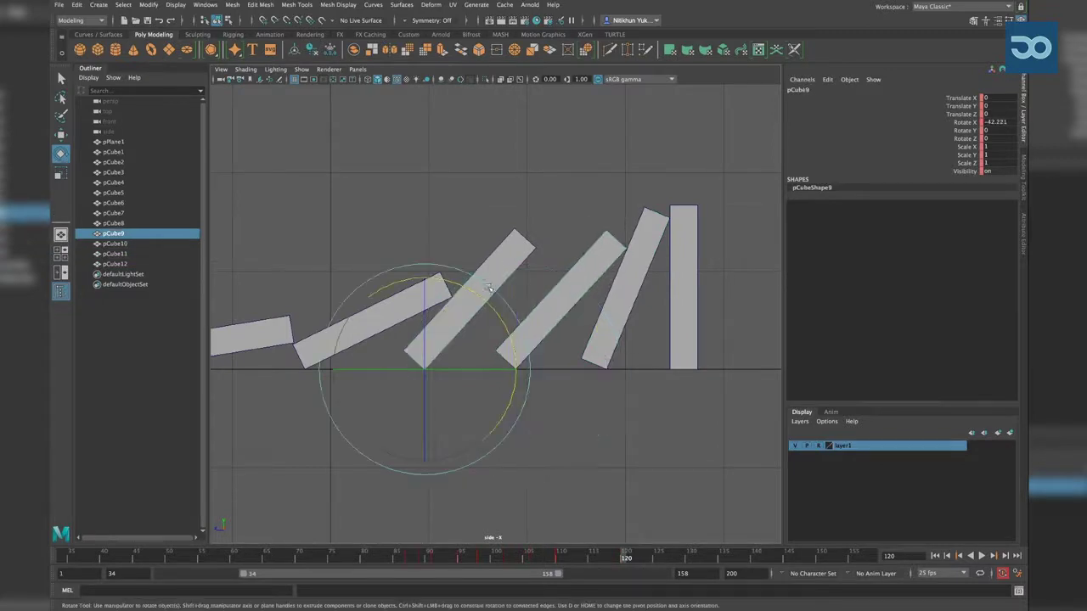
left_click_drag(476, 292, 476, 308)
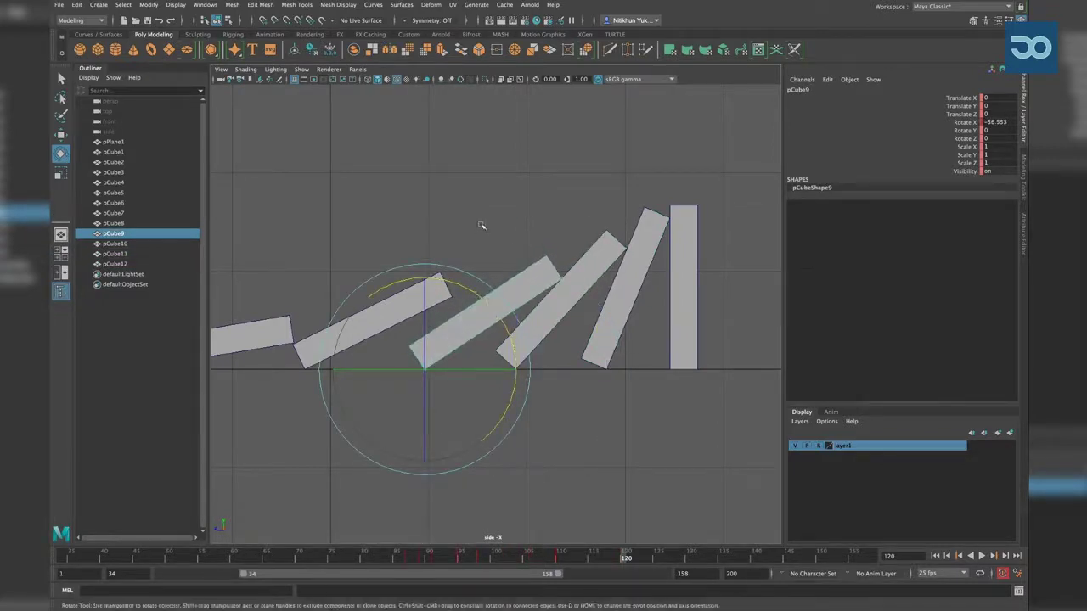
left_click(442, 292)
left_click(442, 292)
left_click_drag(362, 296, 368, 303)
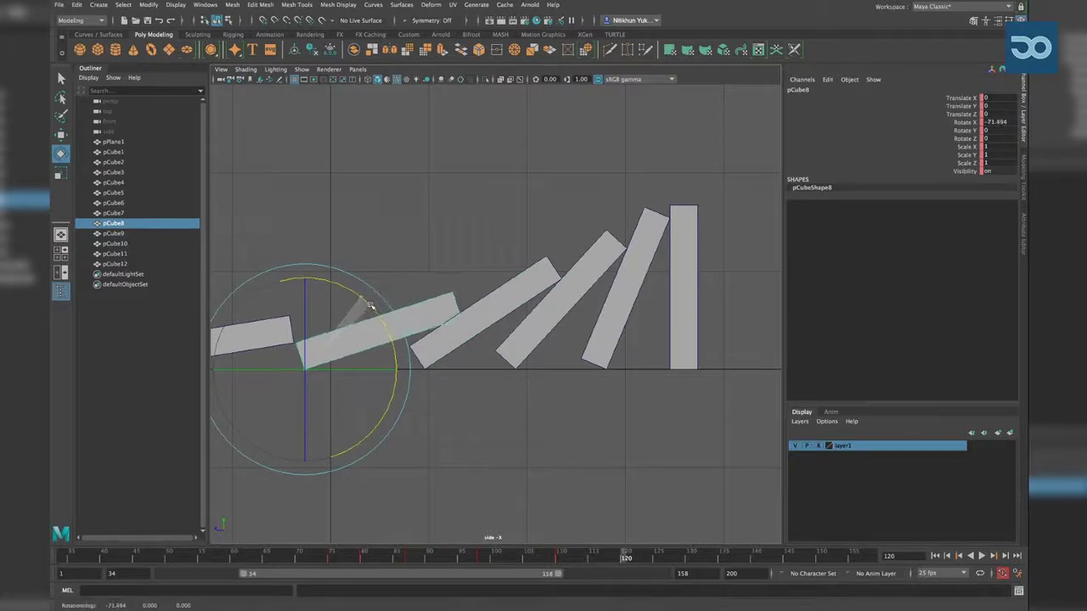
Lay pCube7 completely flat on the ground
mouse_move(412, 274)
right_mouse_down("alt")
mouse_move(492, 235)
mouse_move(514, 204)
right_mouse_up("alt")
left_click(514, 204)
left_click(365, 306)
left_click_drag(316, 299, 323, 306)
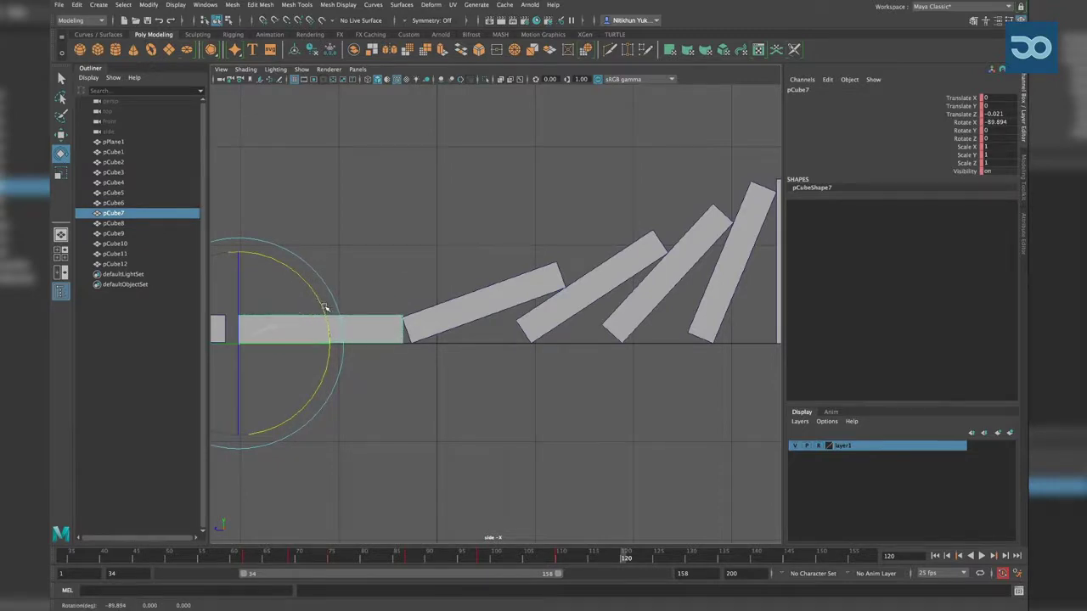
Select pCube7 to pCube11, scrub between frames 80 and 120, and replay the collapse
left_click_drag(361, 252, 718, 381)
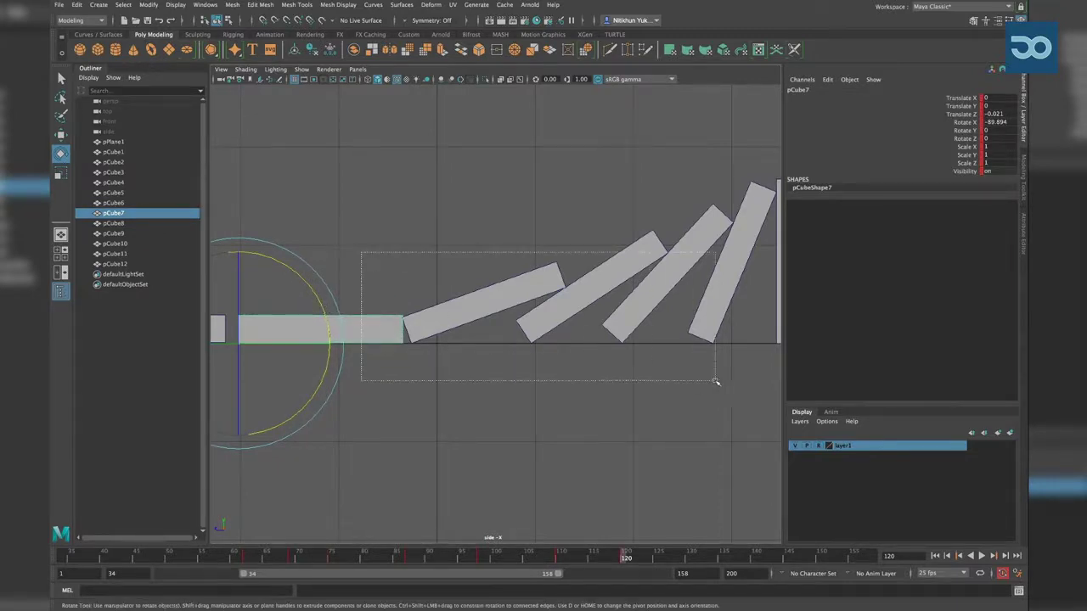
mouse_move(608, 560)
left_mouse_down()
mouse_move(431, 556)
mouse_move(623, 555)
left_mouse_up()
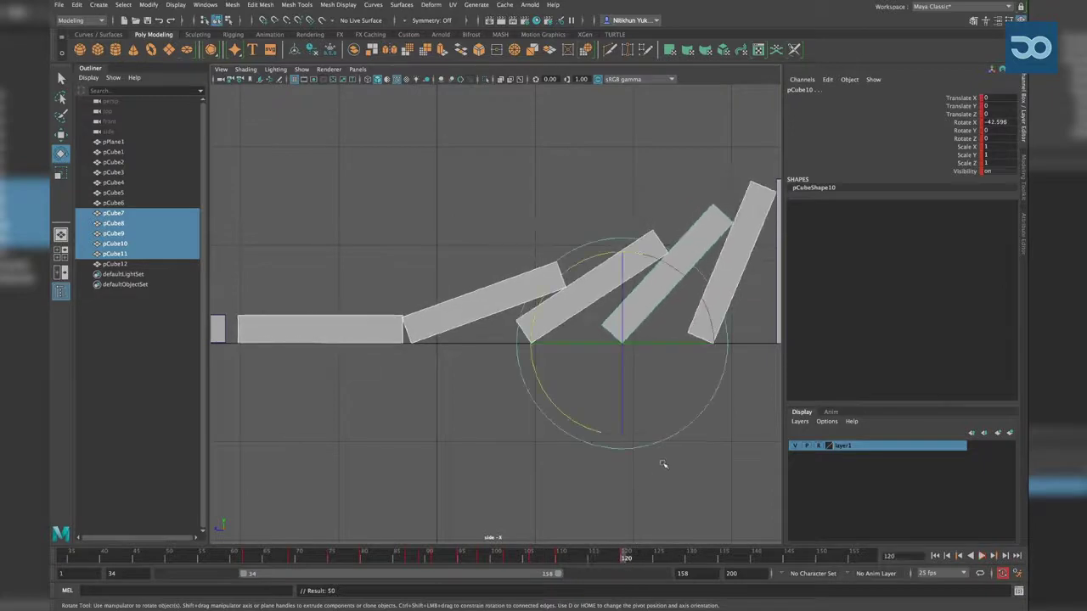
mouse_move(662, 461)
middle_mouse_down("alt")
mouse_move(439, 453)
mouse_move(391, 473)
middle_mouse_up("alt")
mouse_move(594, 471)
middle_mouse_down("alt")
mouse_move(377, 468)
mouse_move(602, 490)
middle_mouse_up("alt")
left_click_drag(561, 558, 362, 555)
key("alt+v")
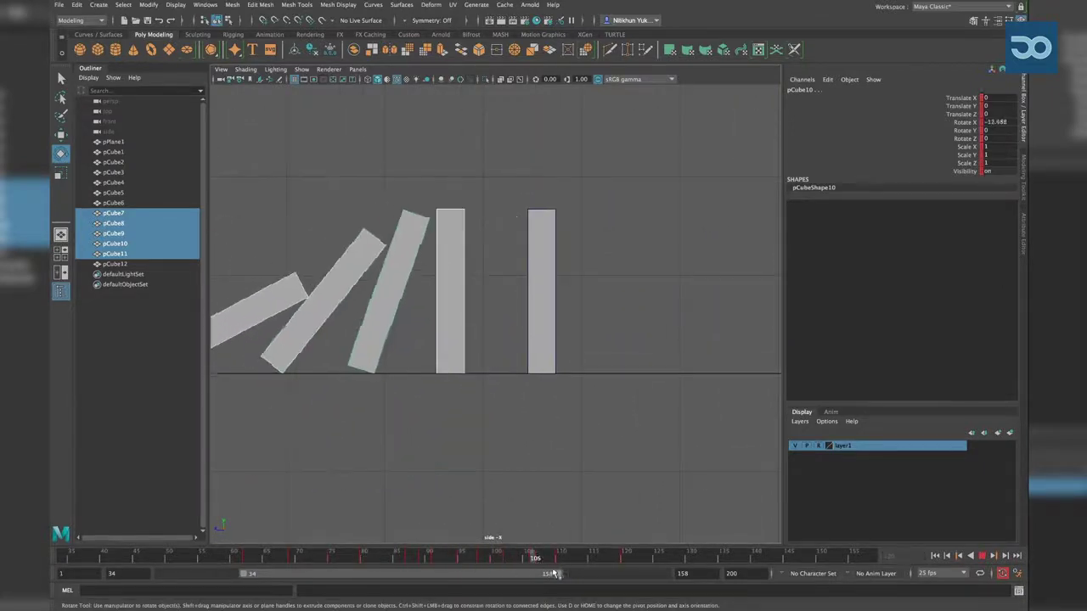
left_click(626, 556)
left_click(602, 472)
Tip the last domino pCube12 forward and nudge it slightly along Z
left_click_drag(548, 356, 599, 448)
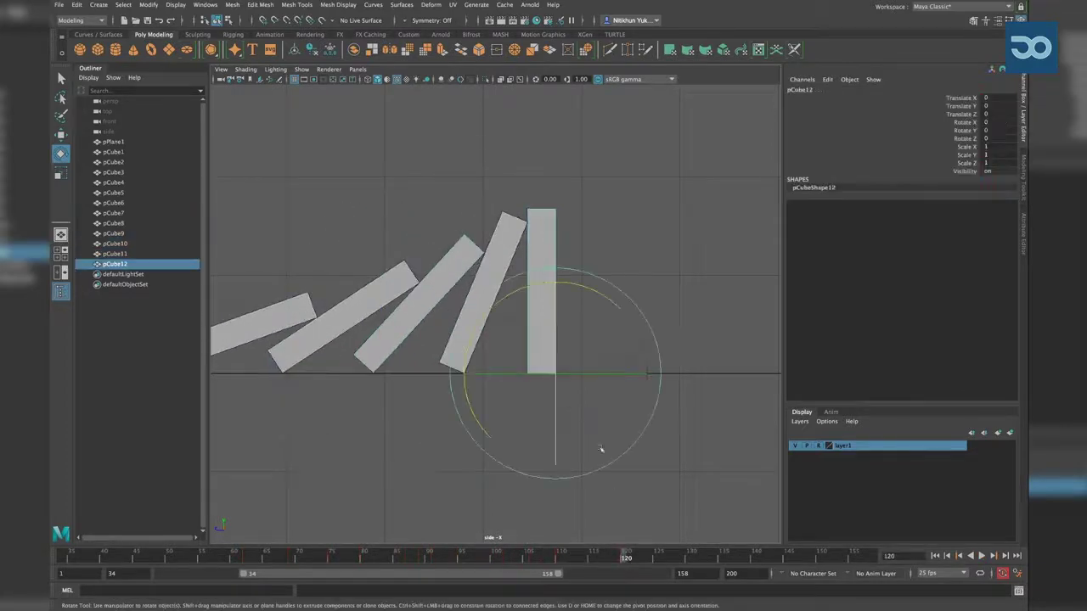
left_click_drag(612, 558, 646, 559)
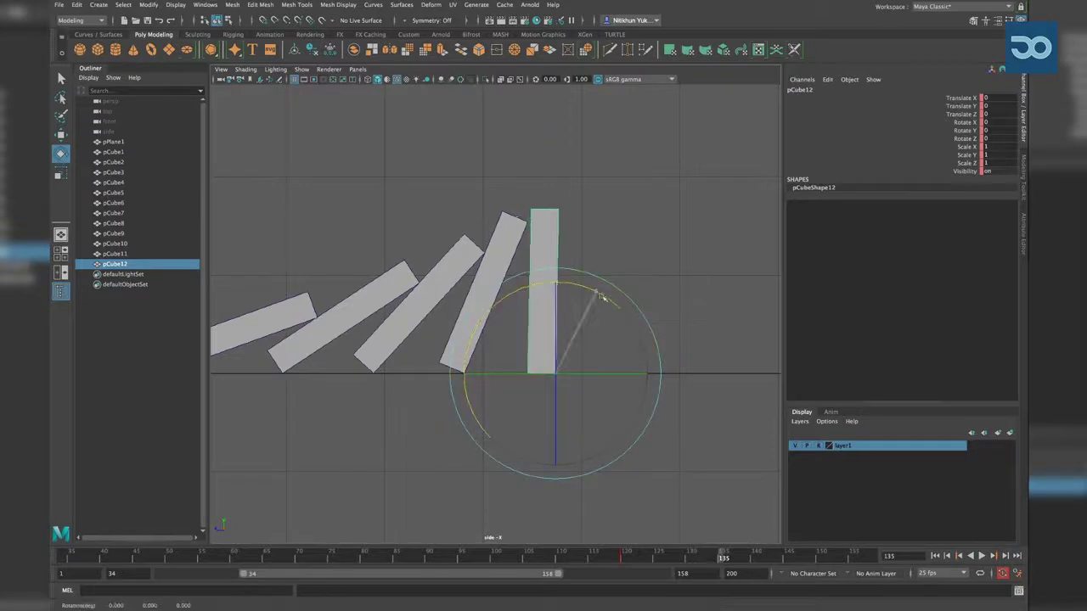
mouse_move(600, 303)
left_mouse_down()
mouse_move(682, 387)
mouse_move(685, 436)
left_mouse_up()
key("w")
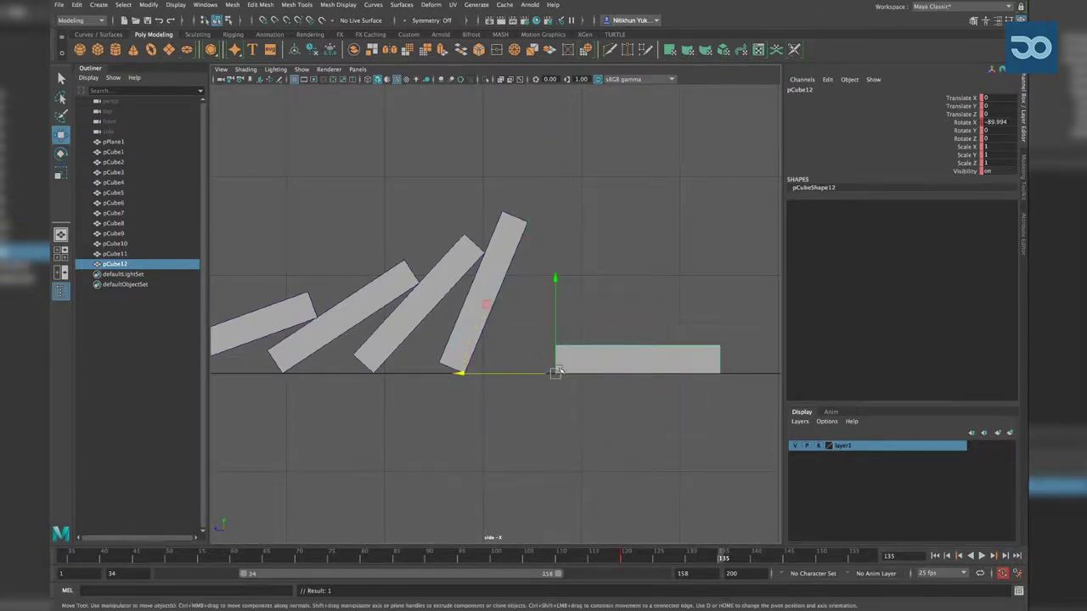
left_click_drag(466, 374, 471, 377)
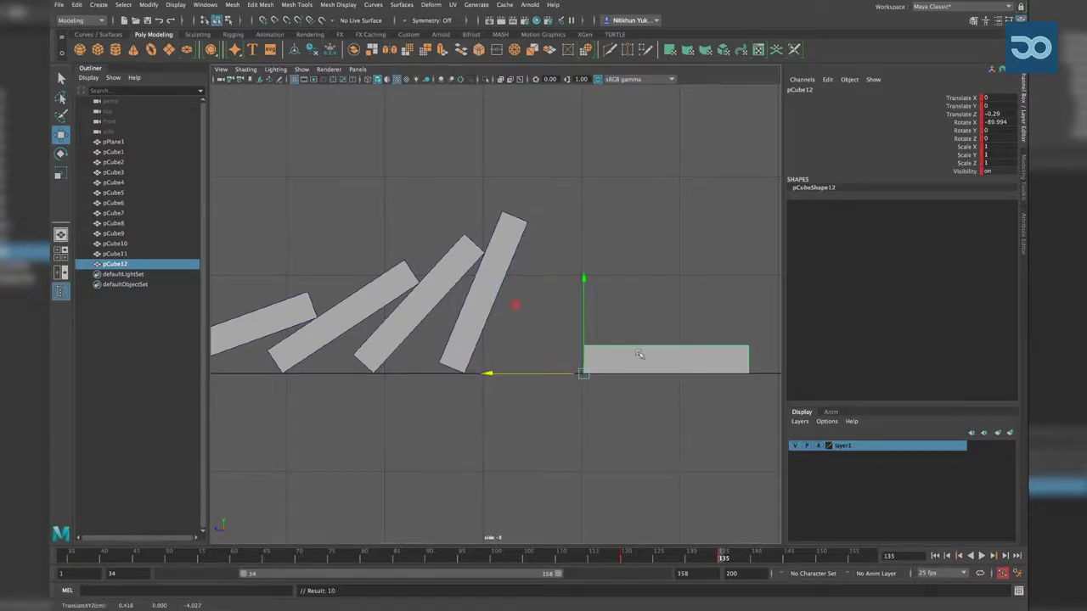
left_click_drag(645, 560, 725, 587)
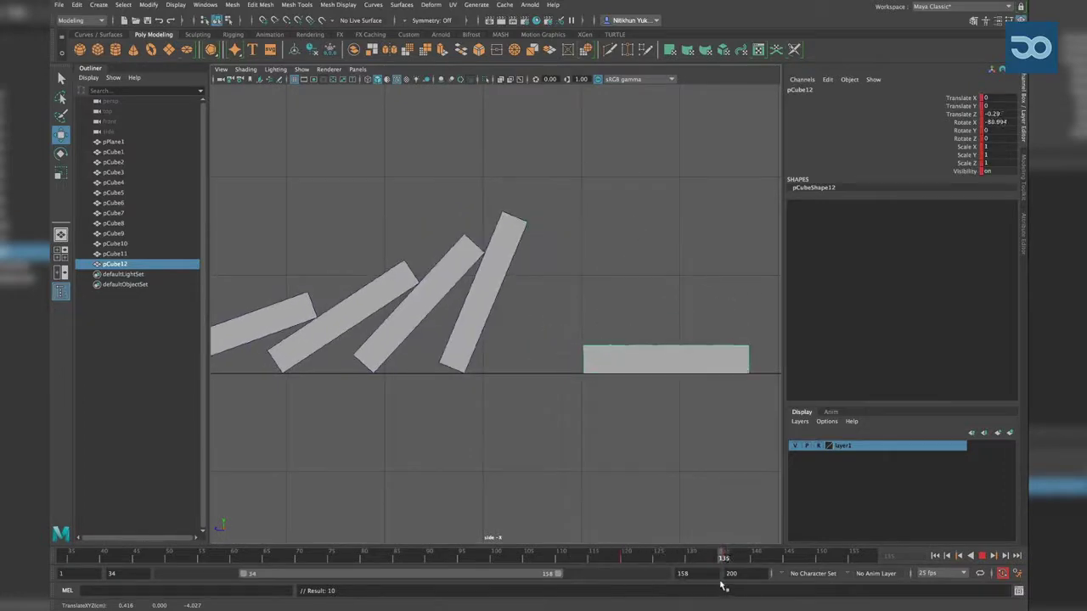
key("w")
left_click_drag(500, 368, 496, 374)
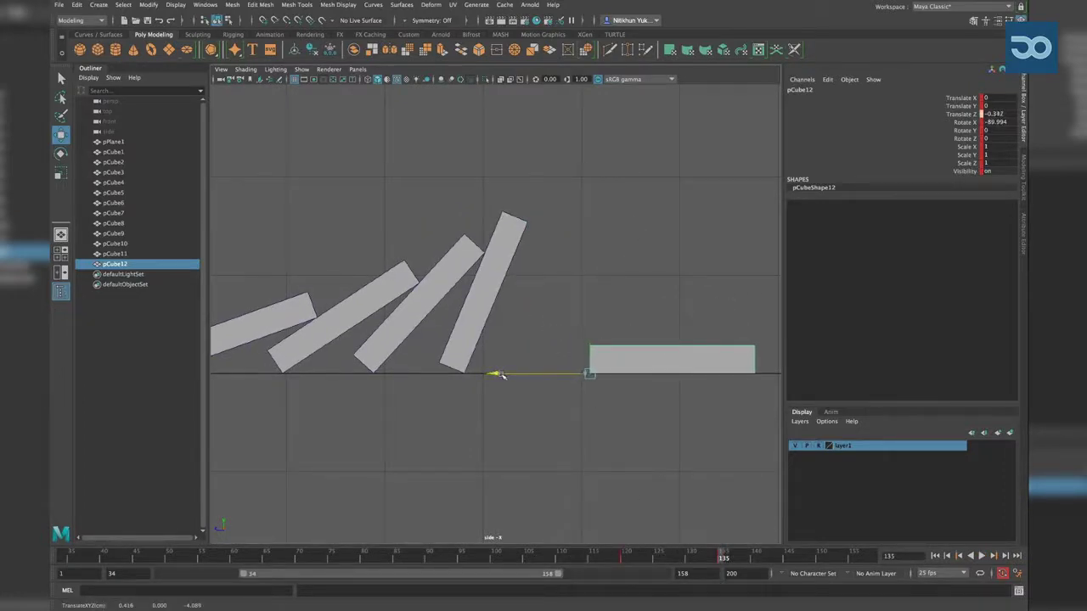
Lay pCube11 nearly flat, pCube10 and pCube9 flatter, and tilt pCube8 to about -75° X
left_click(476, 309)
key("e")
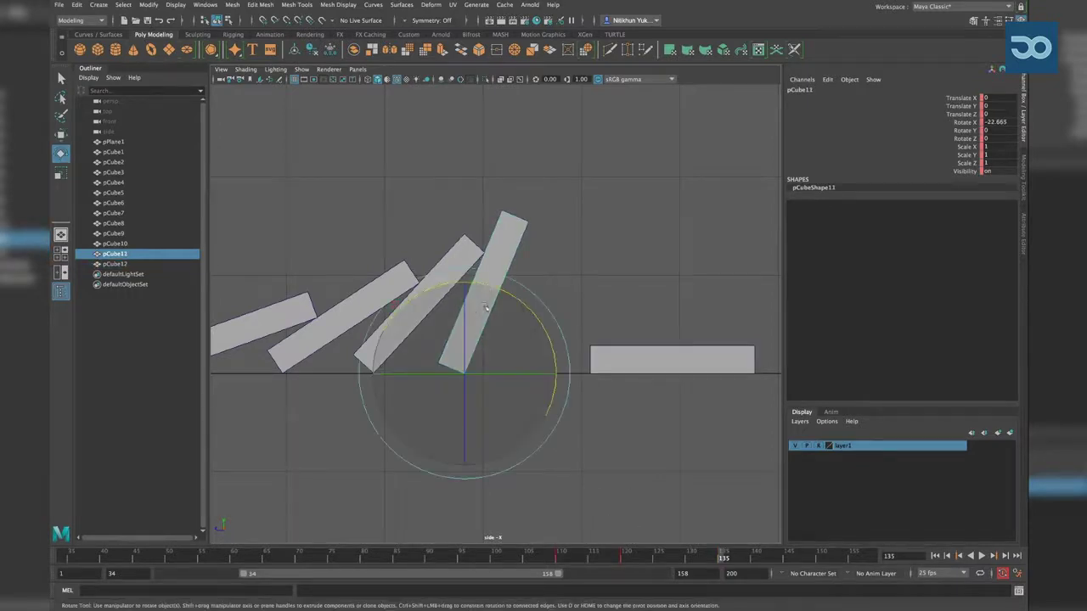
left_click_drag(491, 284, 553, 346)
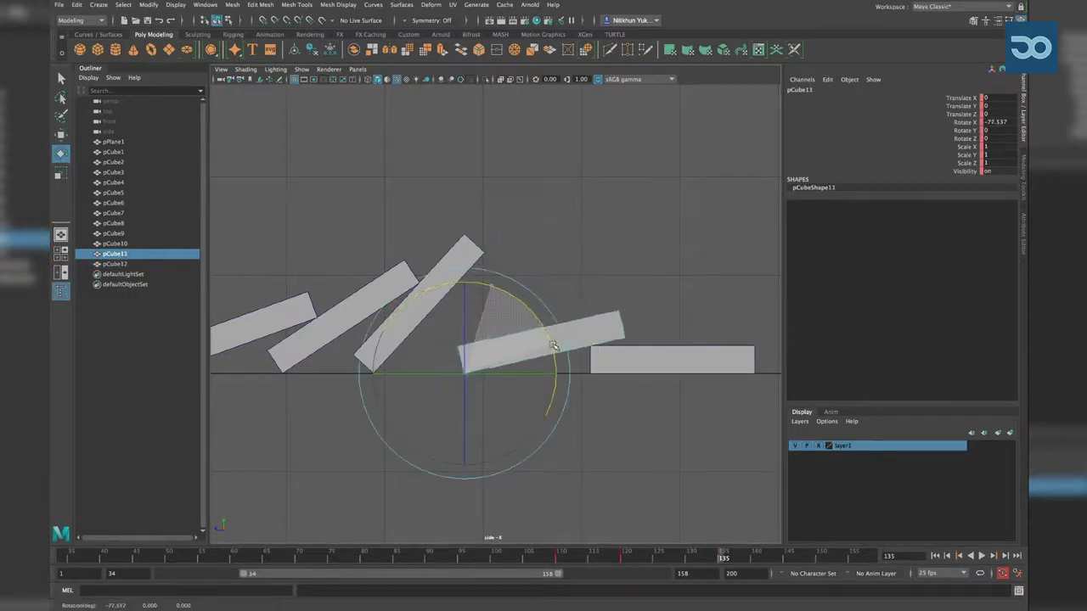
left_click(424, 338)
left_click_drag(417, 293, 475, 327)
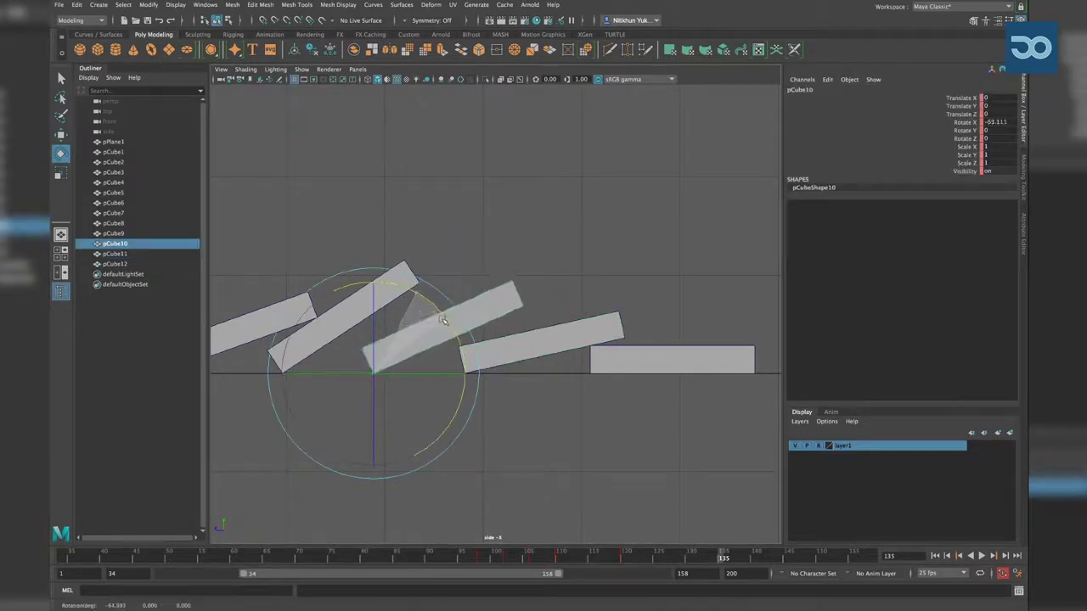
left_click(354, 298)
left_click_drag(355, 299, 342, 313)
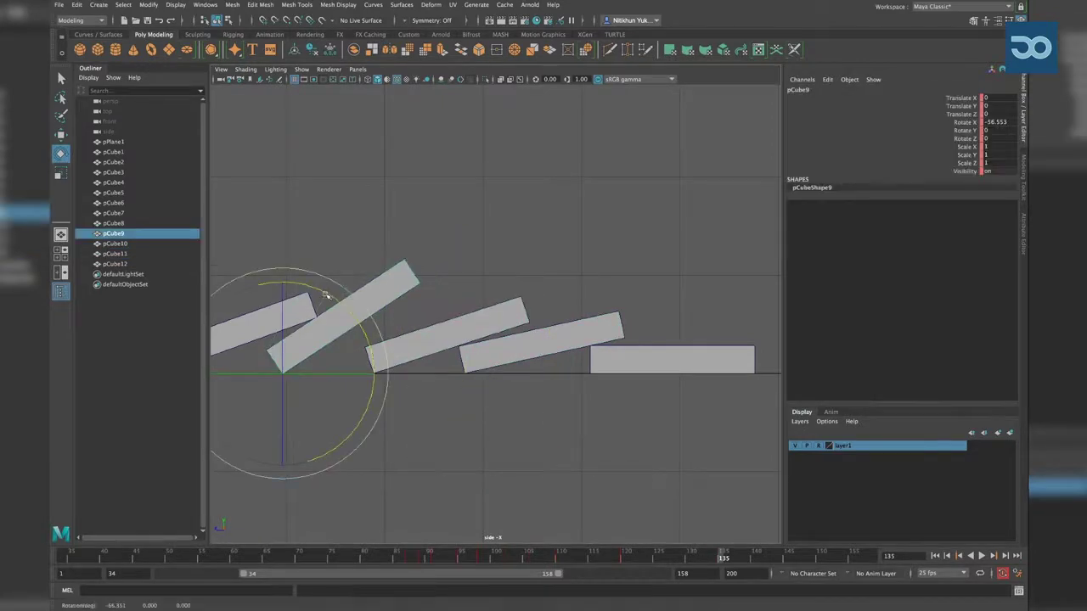
middle_click_drag(343, 313, 436, 299, "alt")
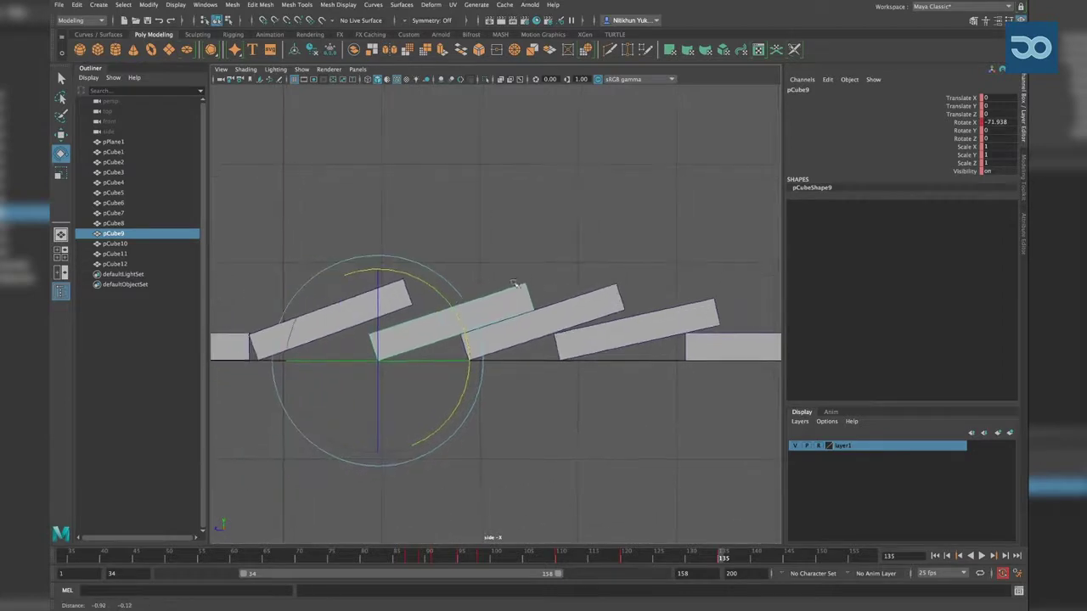
left_click(342, 299)
left_click_drag(342, 299, 325, 299)
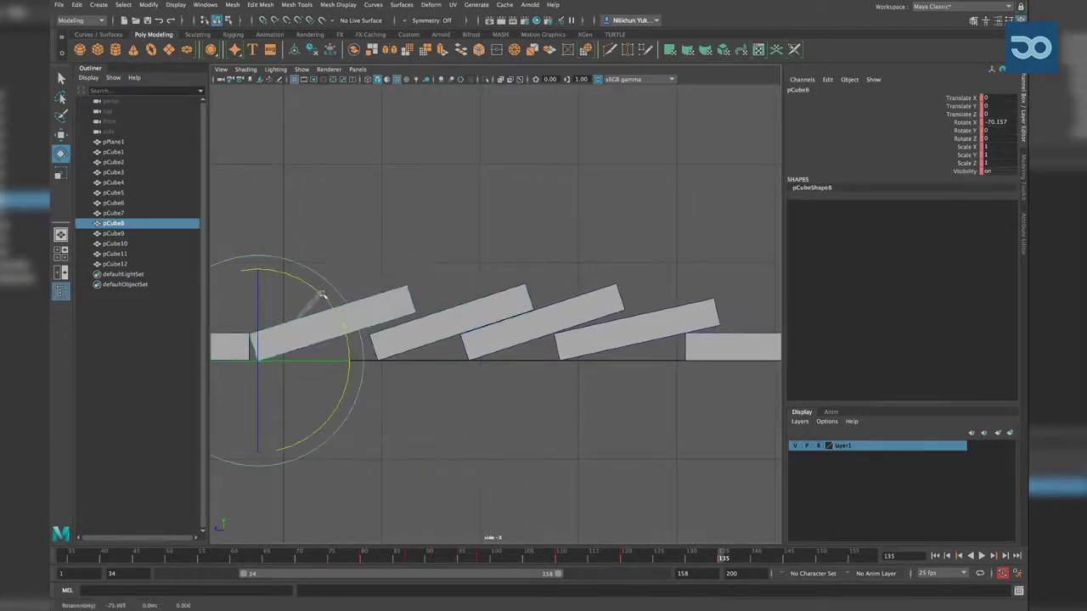
Scrub to frame 134 and replay the domino fall
mouse_move(569, 551)
left_mouse_down()
mouse_move(387, 552)
mouse_move(715, 558)
left_mouse_up()
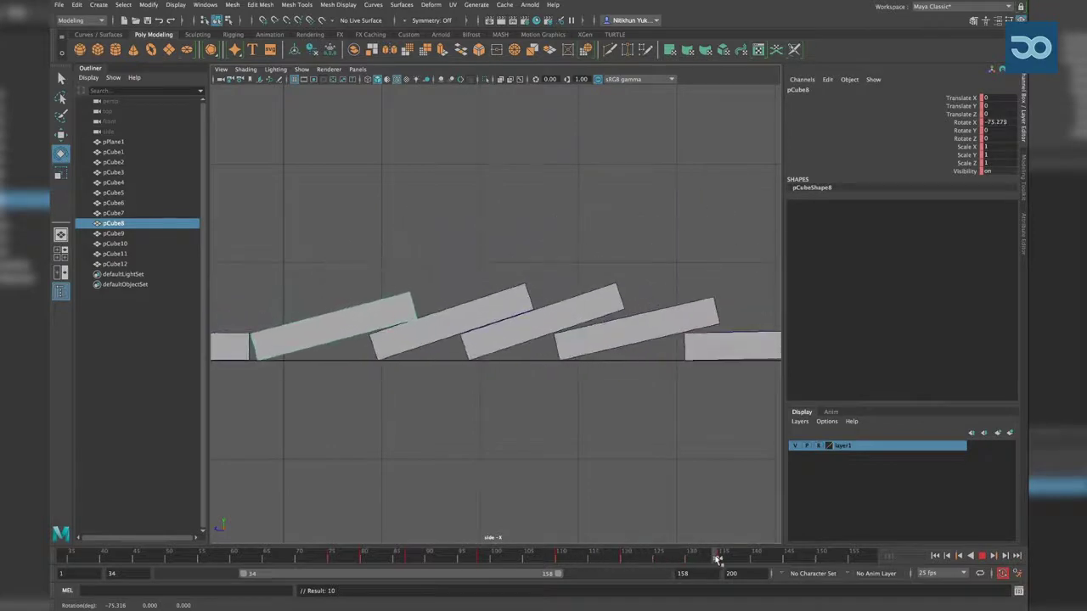
middle_click_drag(646, 441, 404, 456, "alt")
left_click(497, 367)
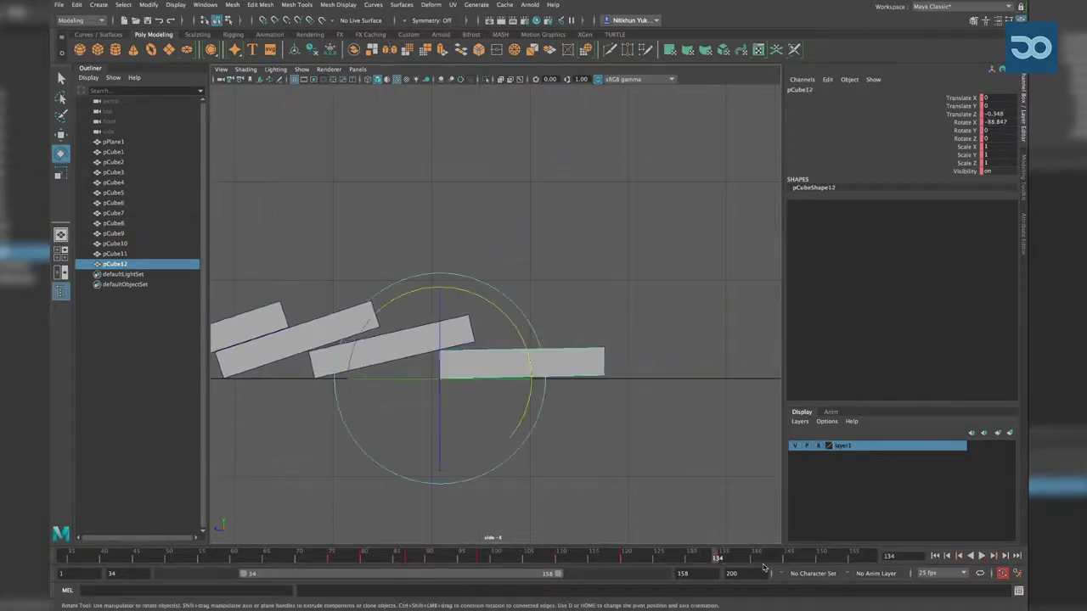
key("alt+v")
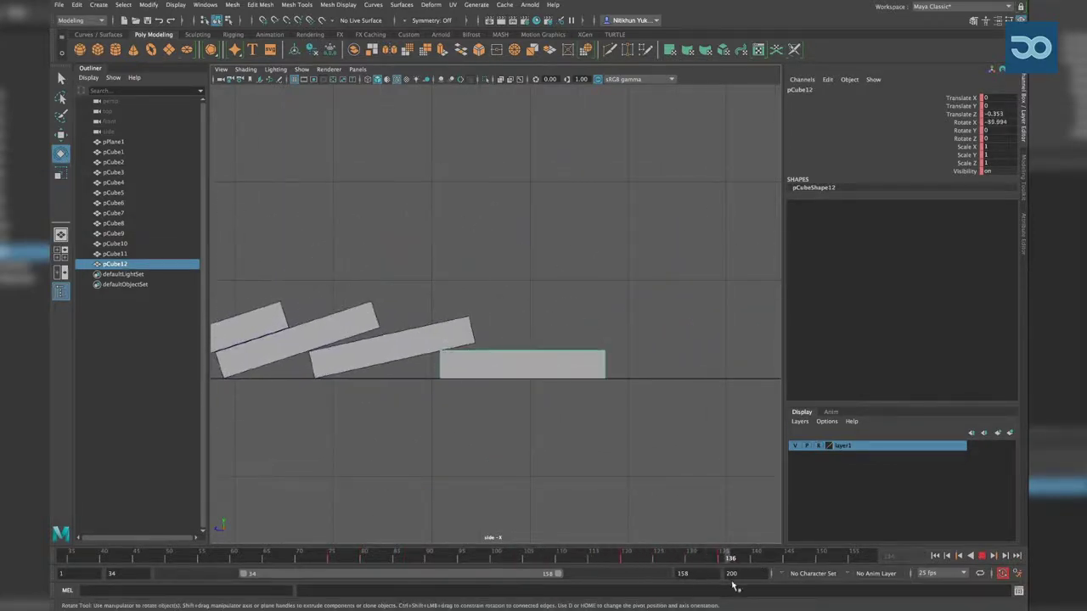
key("alt+v")
Set the visible frame range to 53–177 and replay the fall back to frame 143
left_click_drag(486, 573, 535, 573)
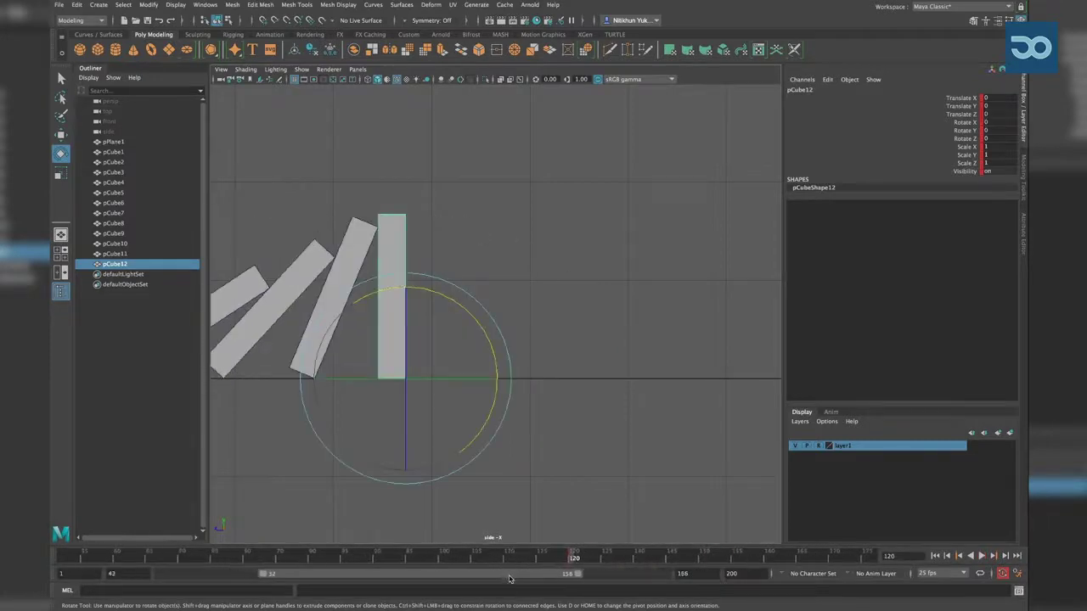
key("alt+v")
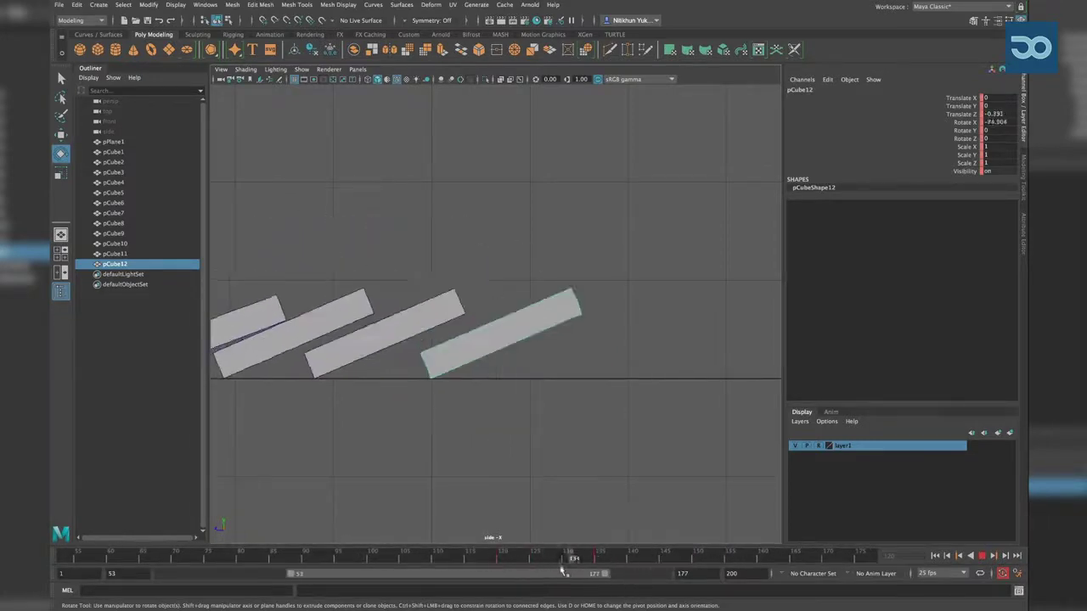
key("alt+v")
left_click_drag(624, 278, 370, 381)
key("alt+v")
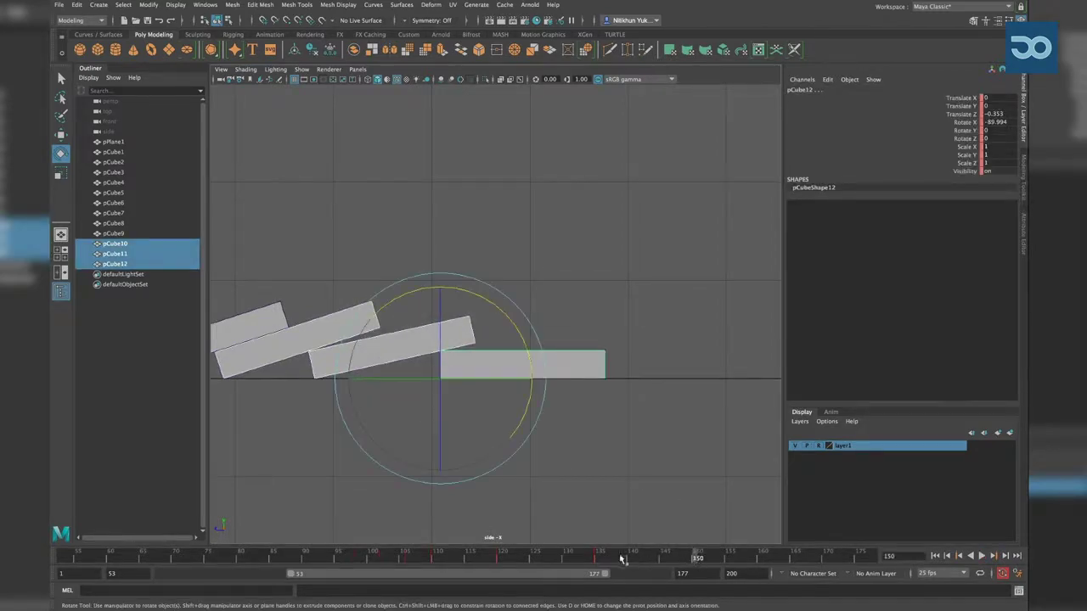
left_click_drag(663, 560, 652, 560)
At frame 143, adjust pCube12's tilt and ease pCube11 back to about -76.9° X
left_click(638, 439)
left_click(576, 361)
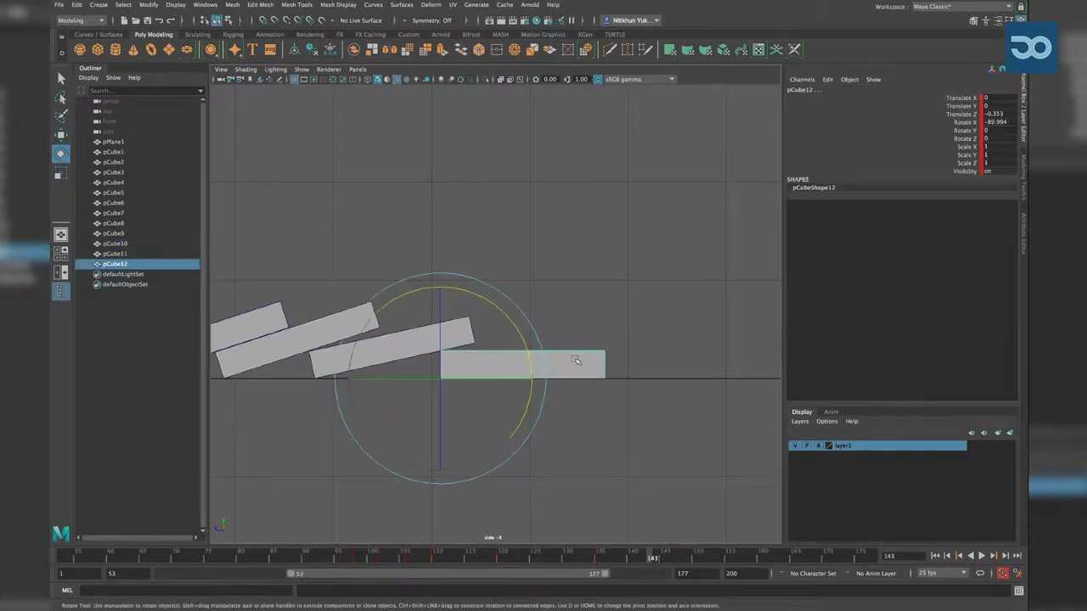
left_click_drag(511, 314, 504, 314)
left_click(511, 314)
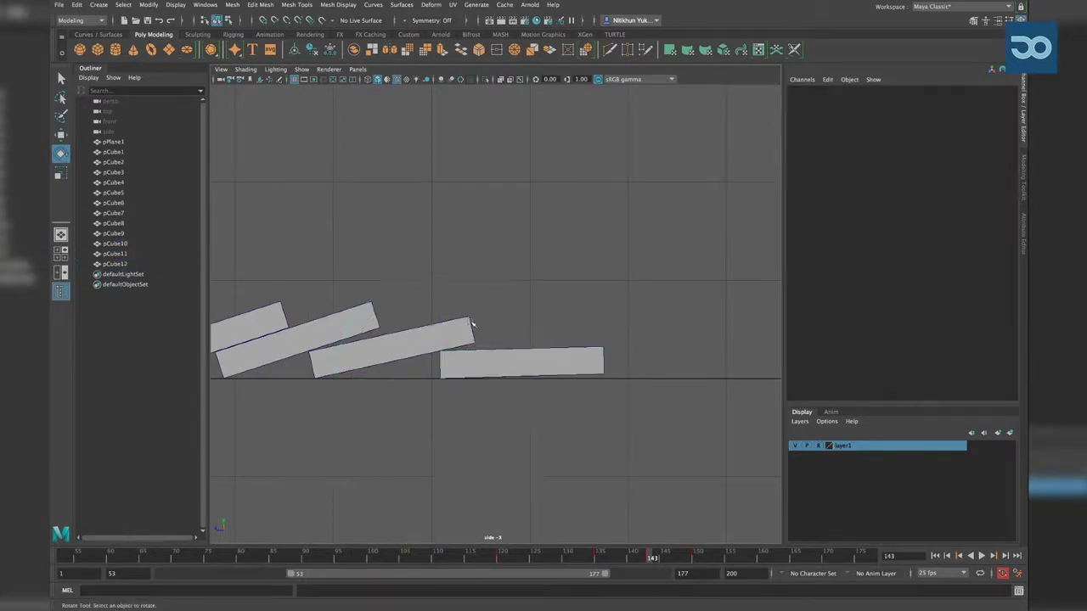
left_click(464, 332)
left_click_drag(381, 315, 381, 315)
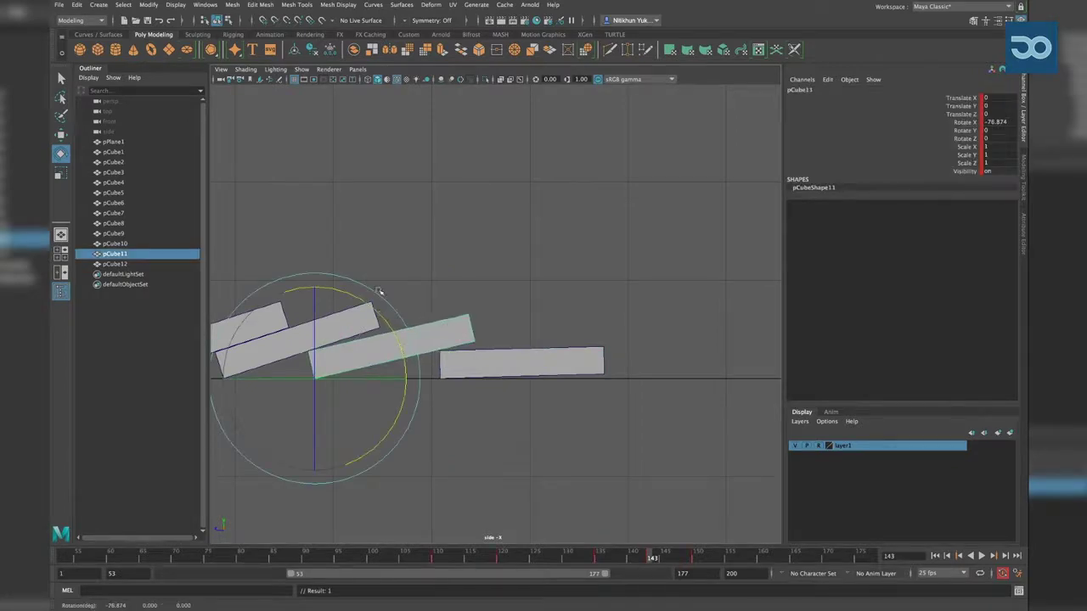
Adjust pCube10's tilt and raise pCube12 to about -85.8° X
left_click(379, 292)
left_click(291, 308)
left_click_drag(291, 308, 290, 314)
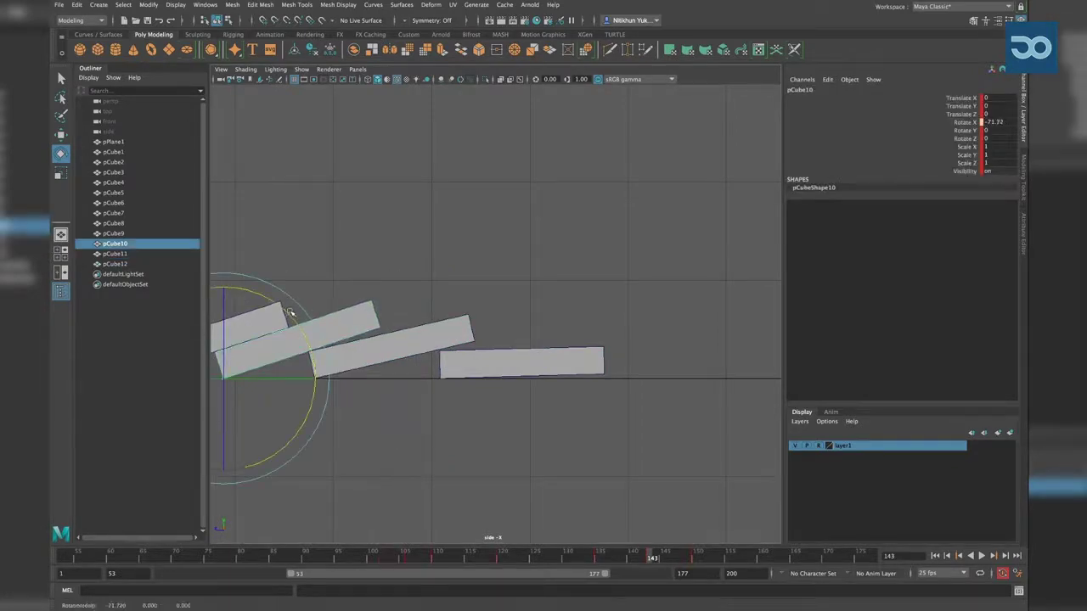
left_click(431, 346)
left_click(390, 325)
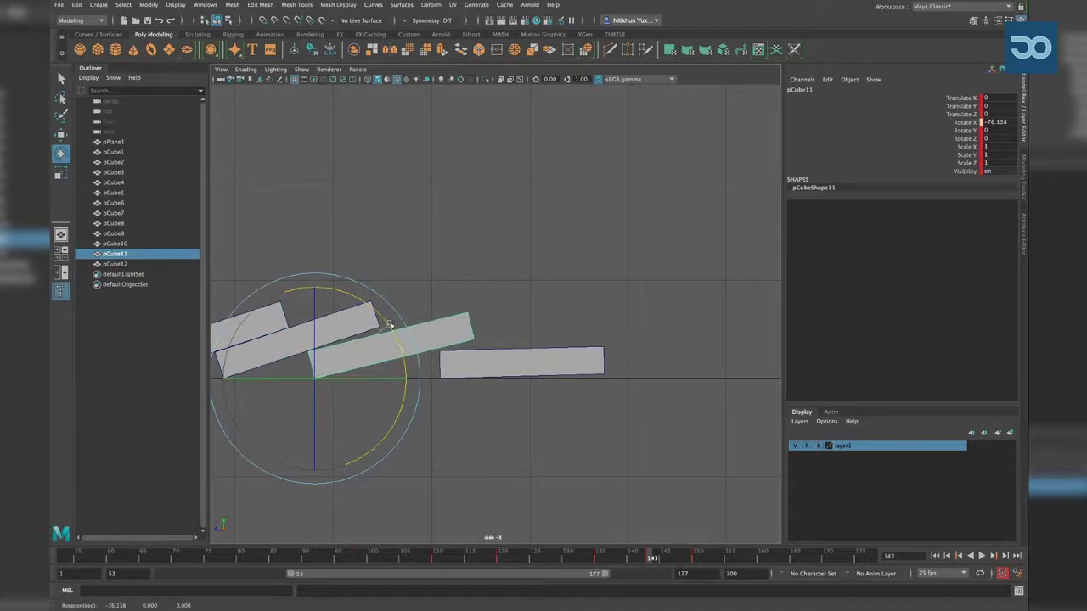
left_click(452, 357)
left_click_drag(499, 316, 498, 313)
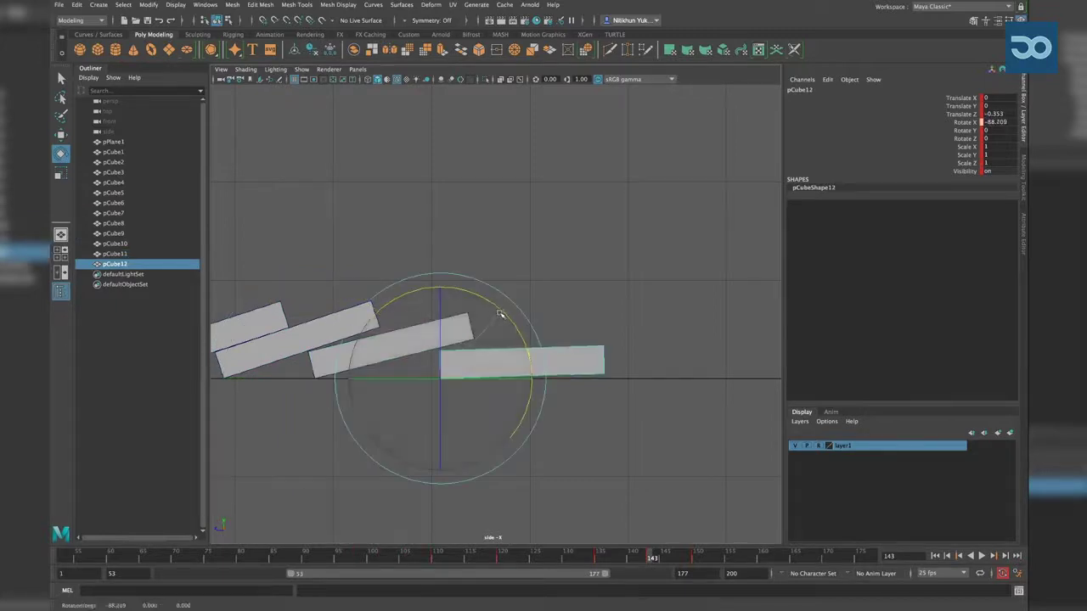
Select pCube9 to pCube12, scrub between frames 116 and 151, and replay the fall
left_click(624, 461)
scroll(516, 436, "down", 3)
left_click_drag(400, 297, 553, 395)
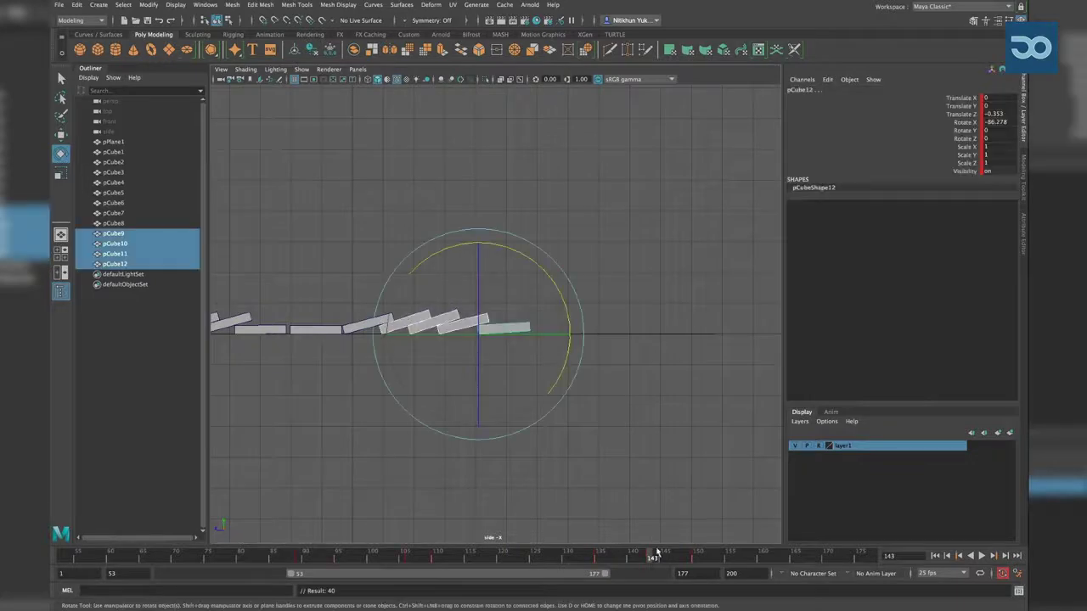
left_click_drag(656, 553, 703, 560)
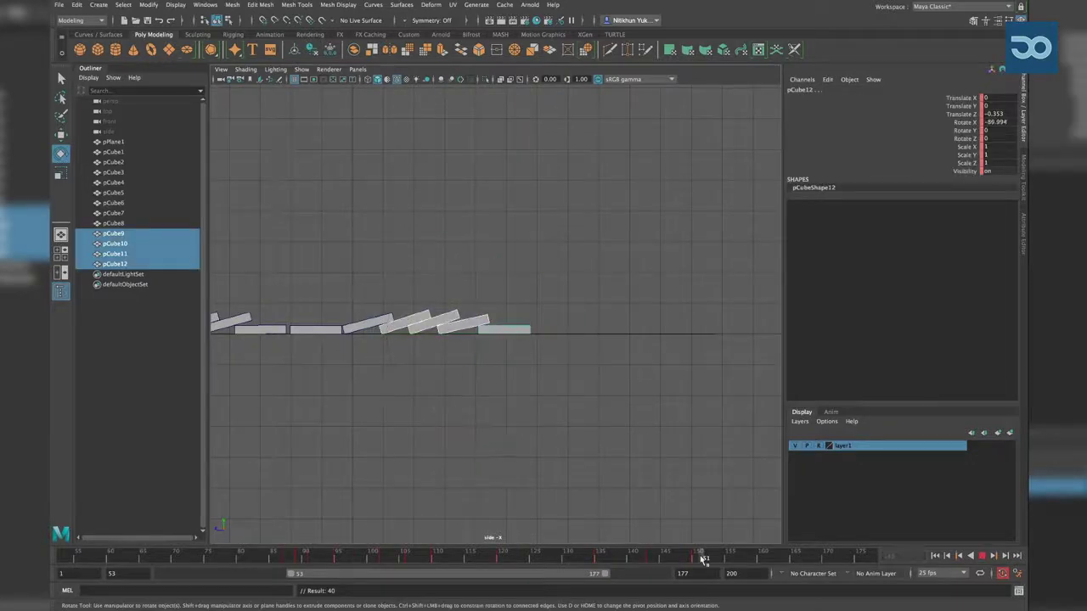
left_click(645, 441)
left_click_drag(626, 553, 519, 552)
left_click(982, 556)
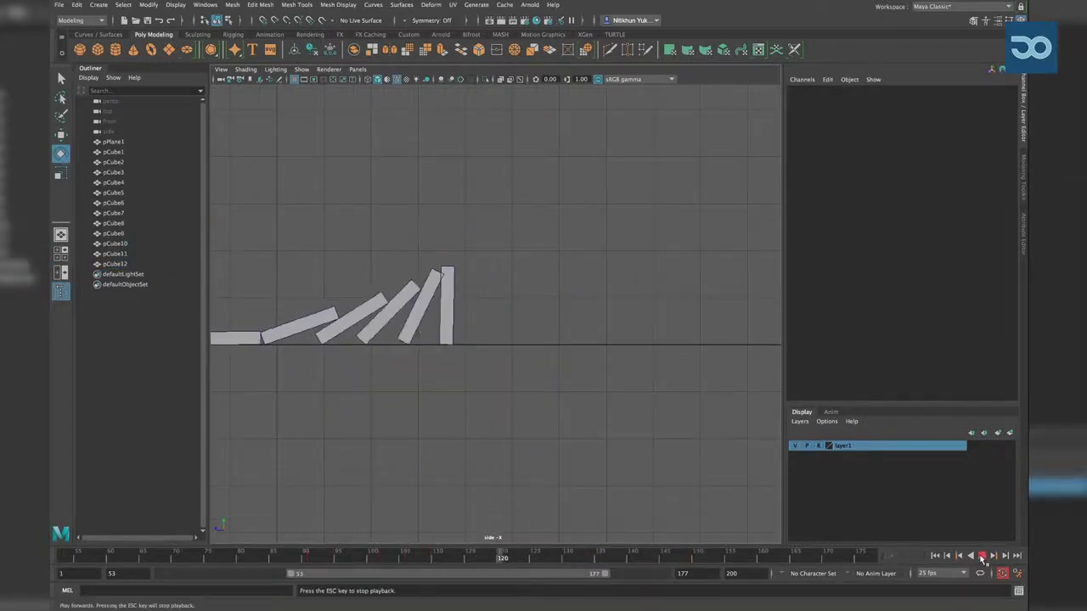
left_click(982, 556)
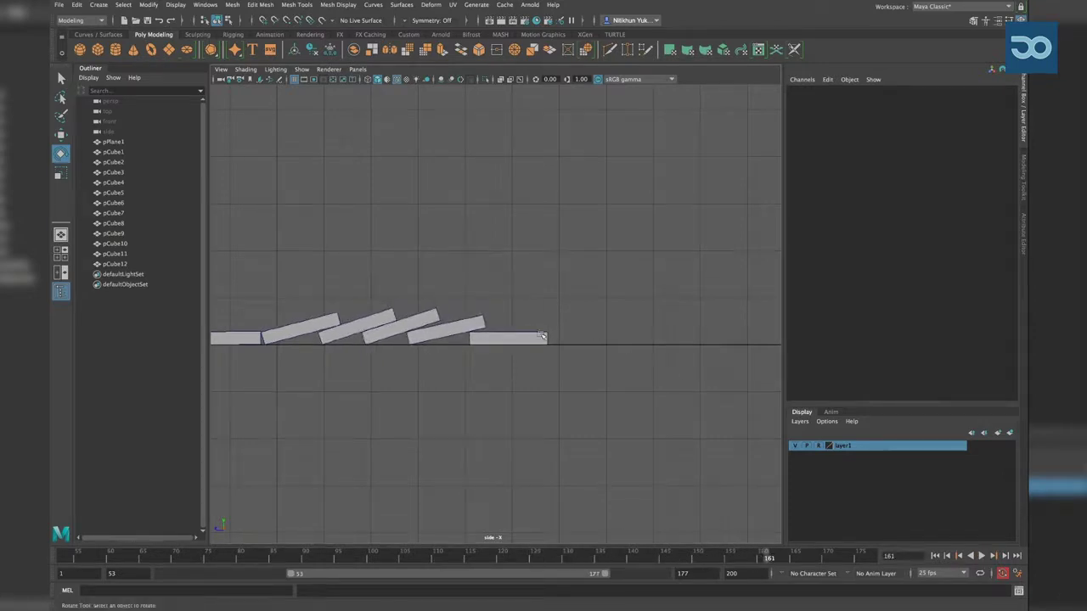
Tilt pCube12 to about -86.5° X at frame 143 and replay frames 127–166
key("ctrl+z")
left_click(654, 559)
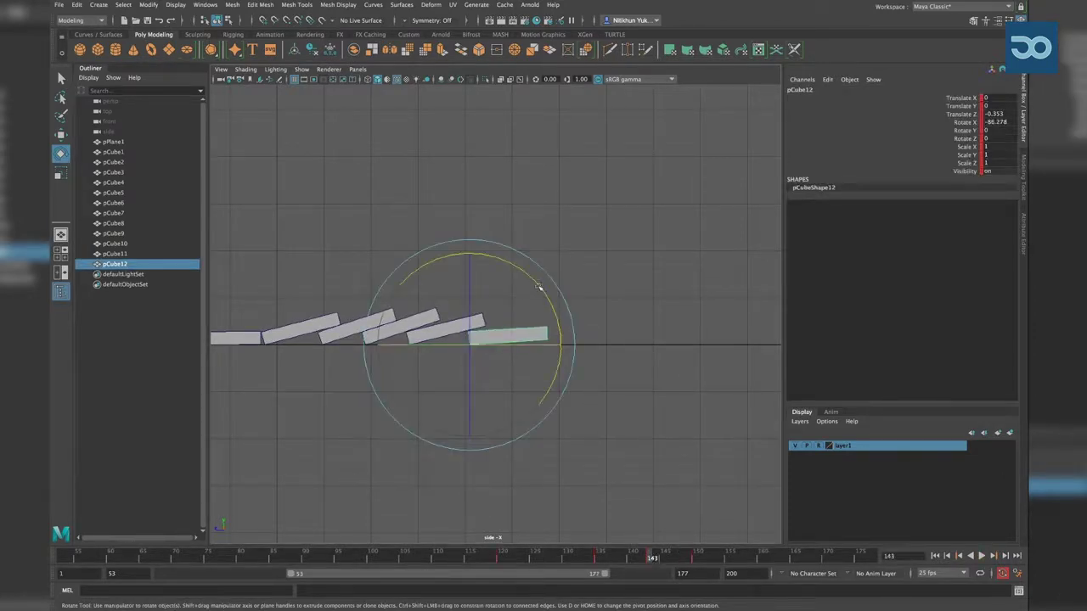
left_click_drag(546, 295, 543, 290)
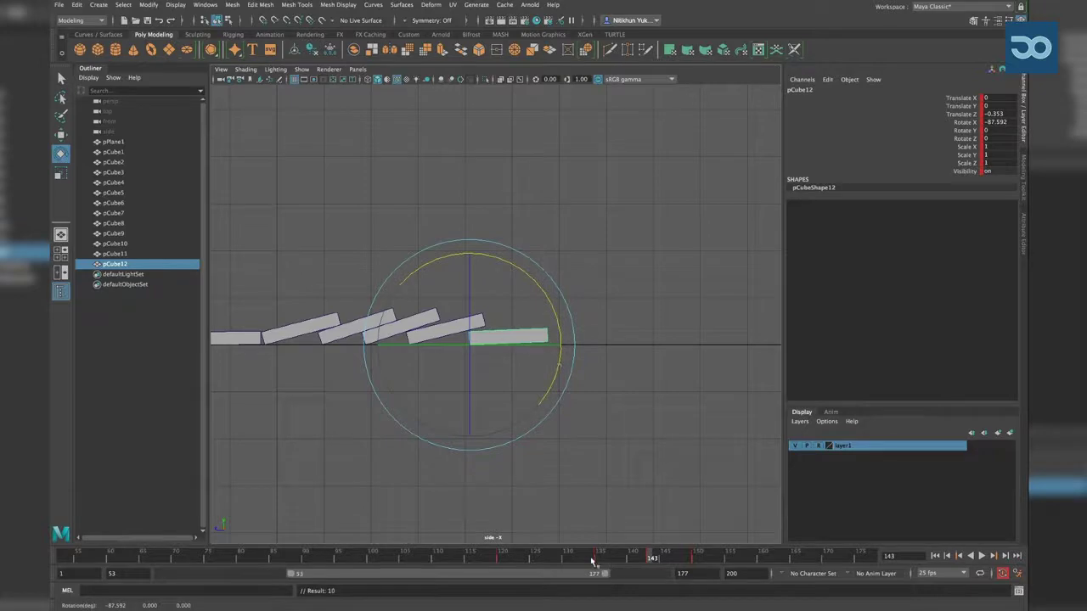
left_click_drag(593, 561, 547, 559)
left_click(982, 556)
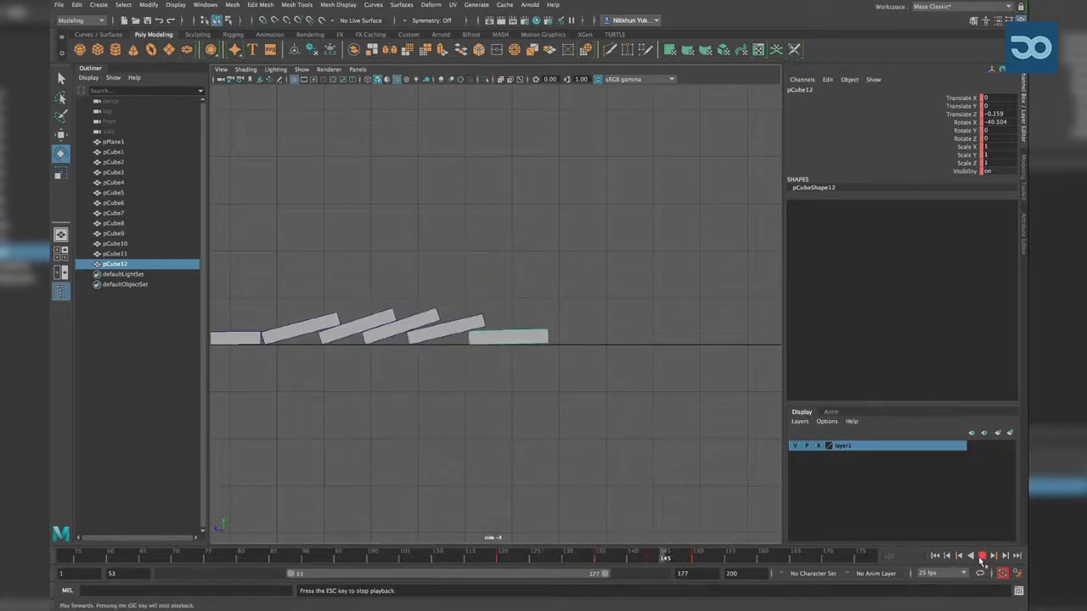
left_click(983, 556)
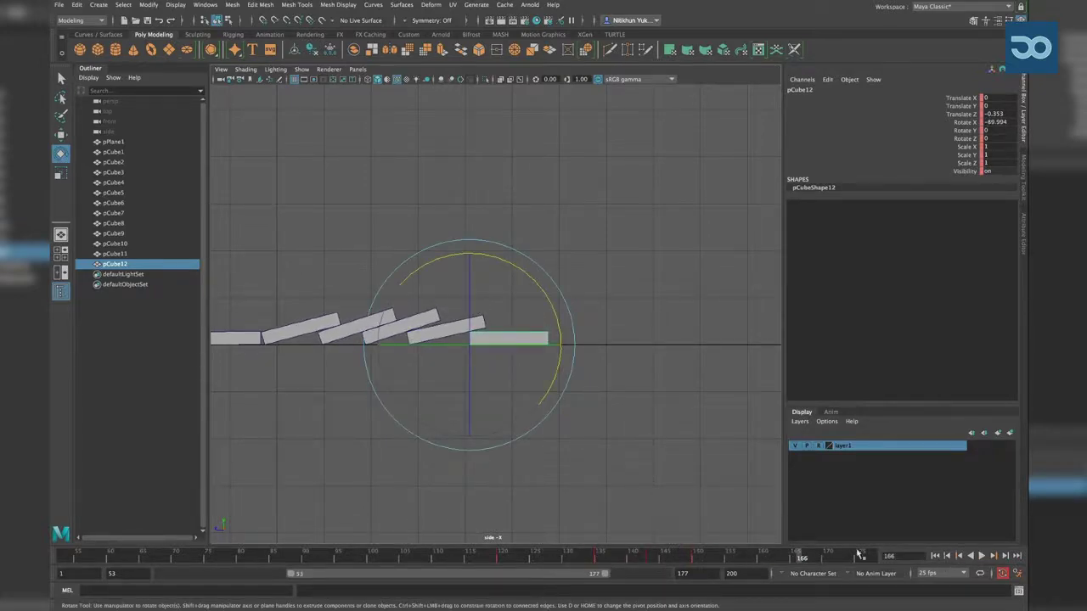
mouse_move(687, 562)
left_mouse_down()
mouse_move(515, 567)
mouse_move(615, 576)
left_mouse_up()
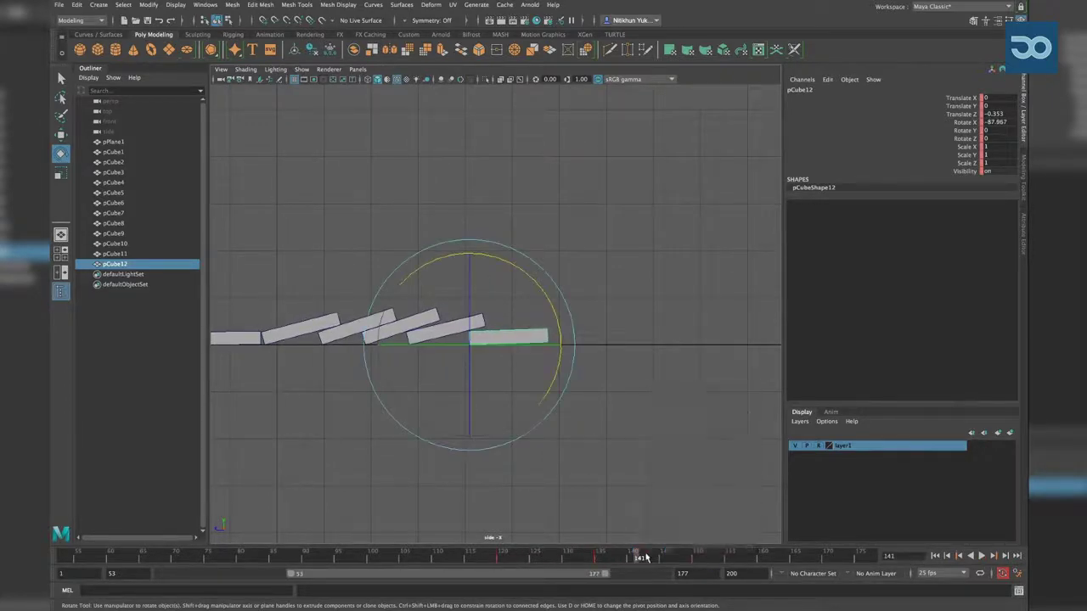
right_click(640, 560)
left_click(669, 424)
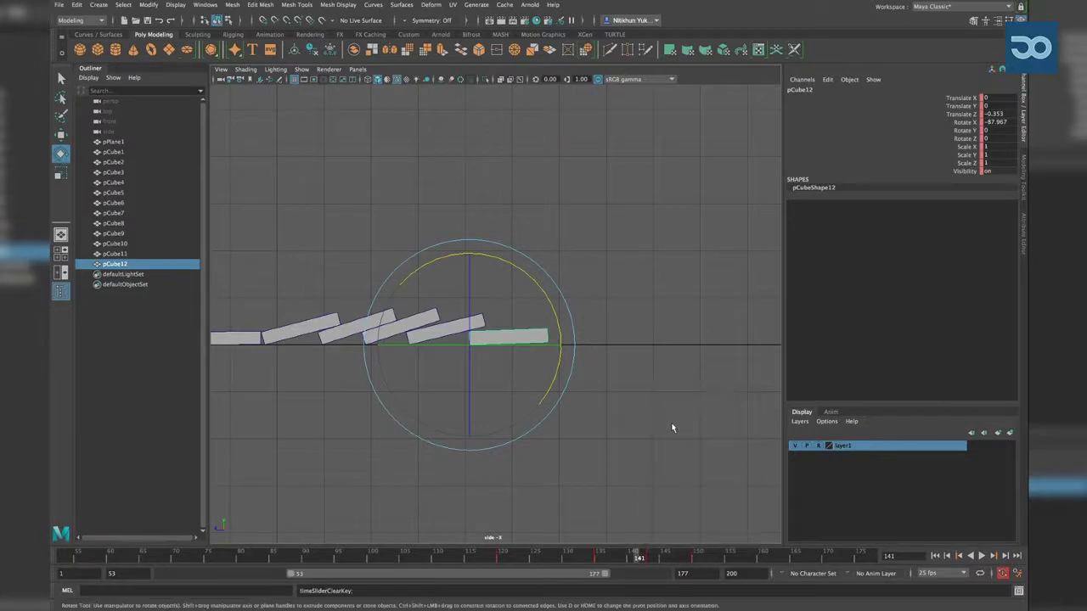
left_click_drag(703, 561, 638, 560, "shift")
right_click(662, 559)
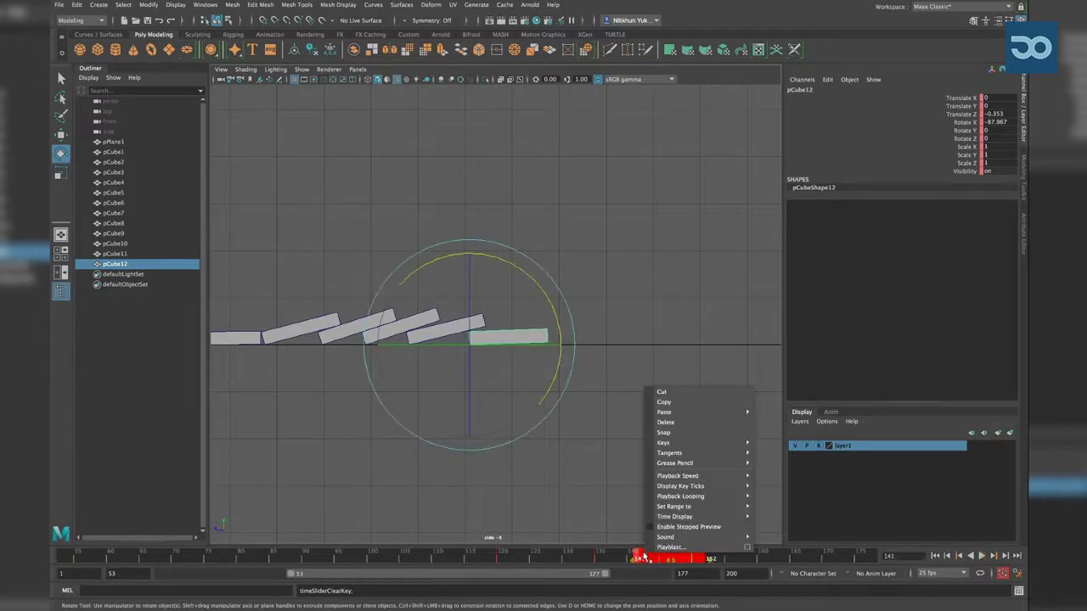
left_click(668, 423)
left_click(696, 559)
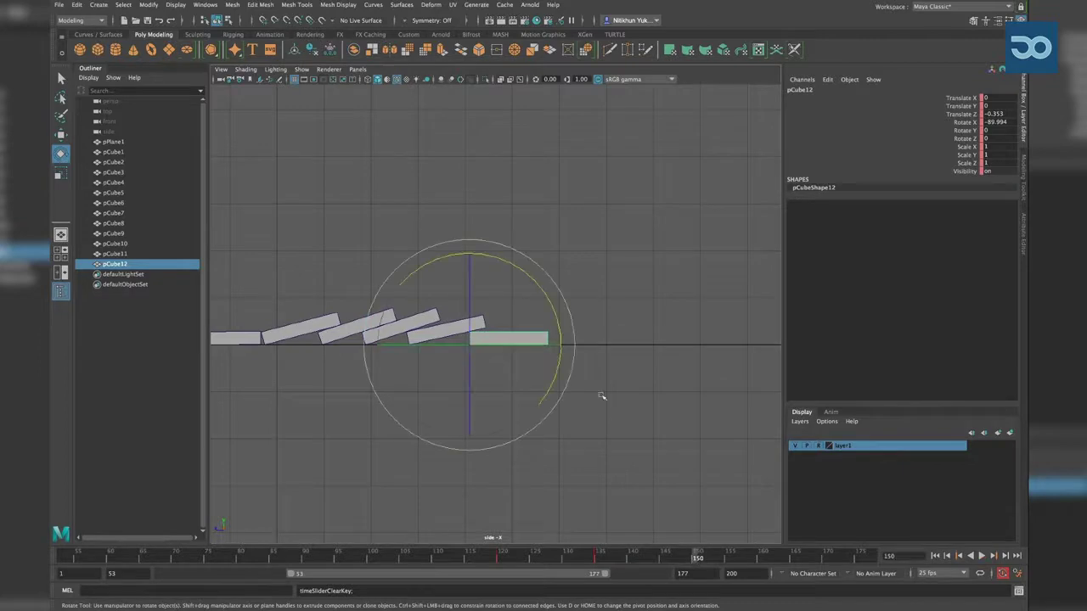
key("w")
left_click_drag(425, 343, 430, 345)
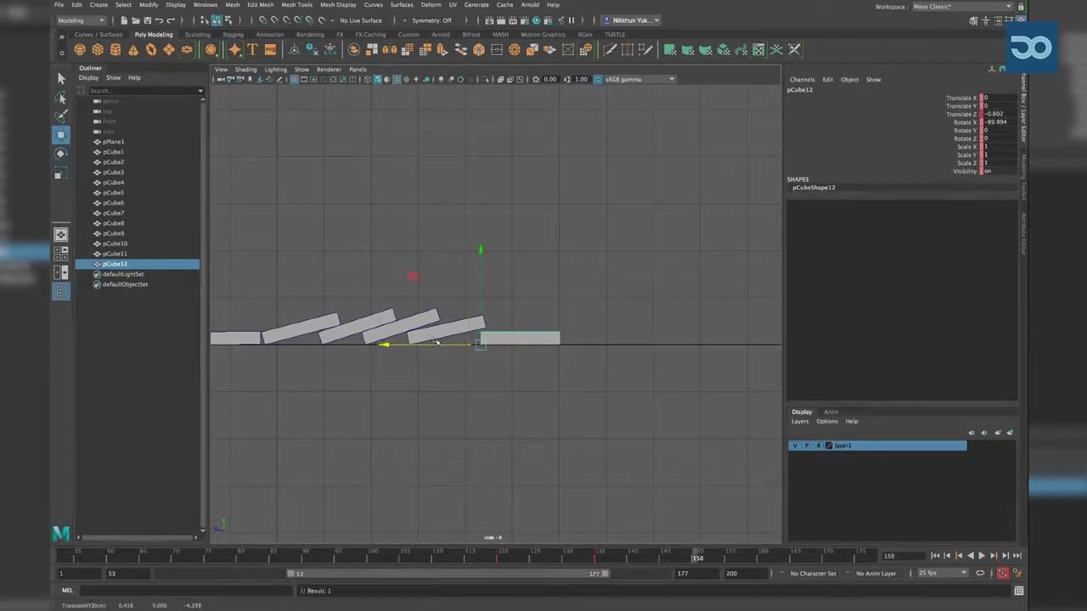
left_click(443, 329)
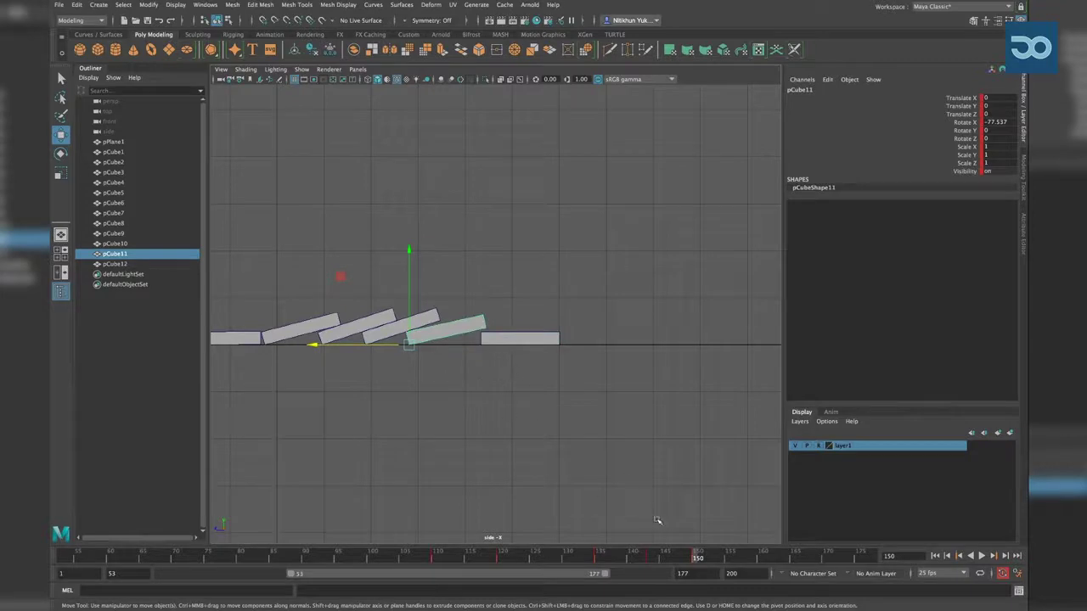
key("e")
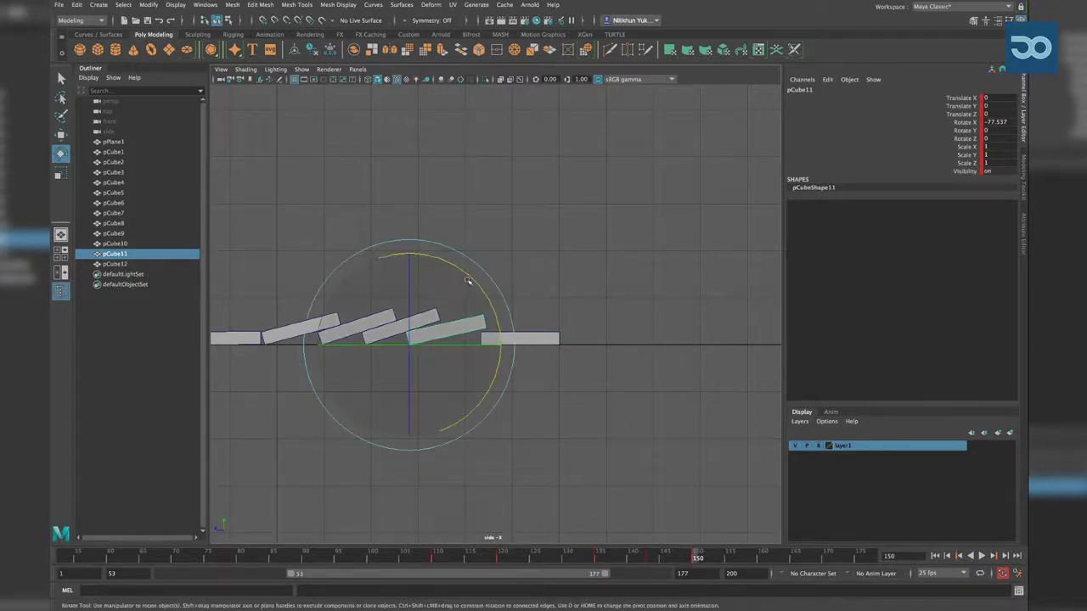
left_click_drag(471, 278, 473, 280)
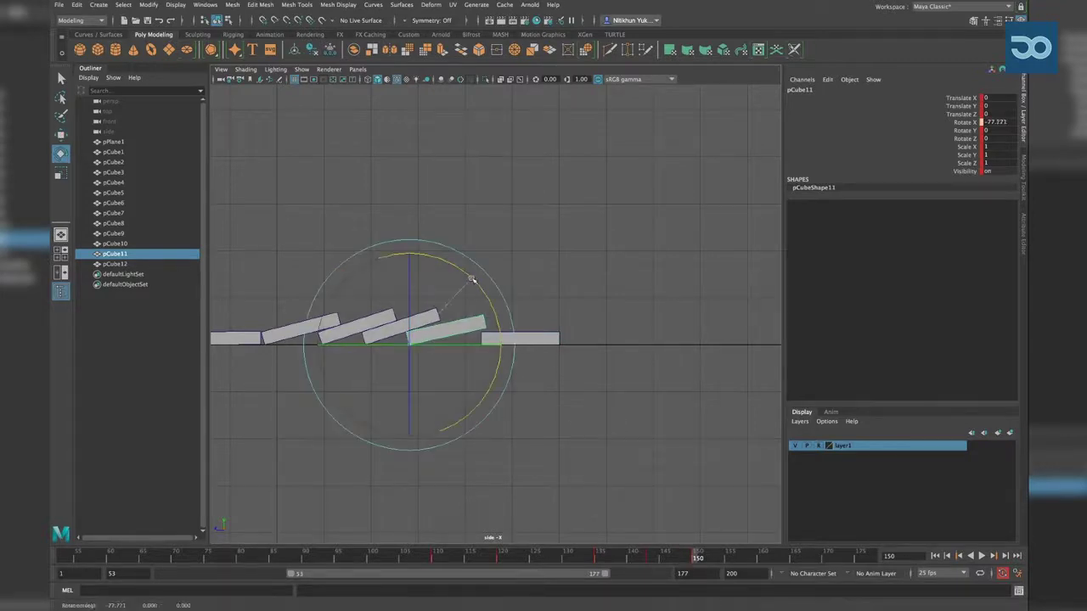
left_click(528, 340)
mouse_move(497, 556)
left_mouse_down()
mouse_move(458, 556)
mouse_move(620, 557)
left_mouse_up()
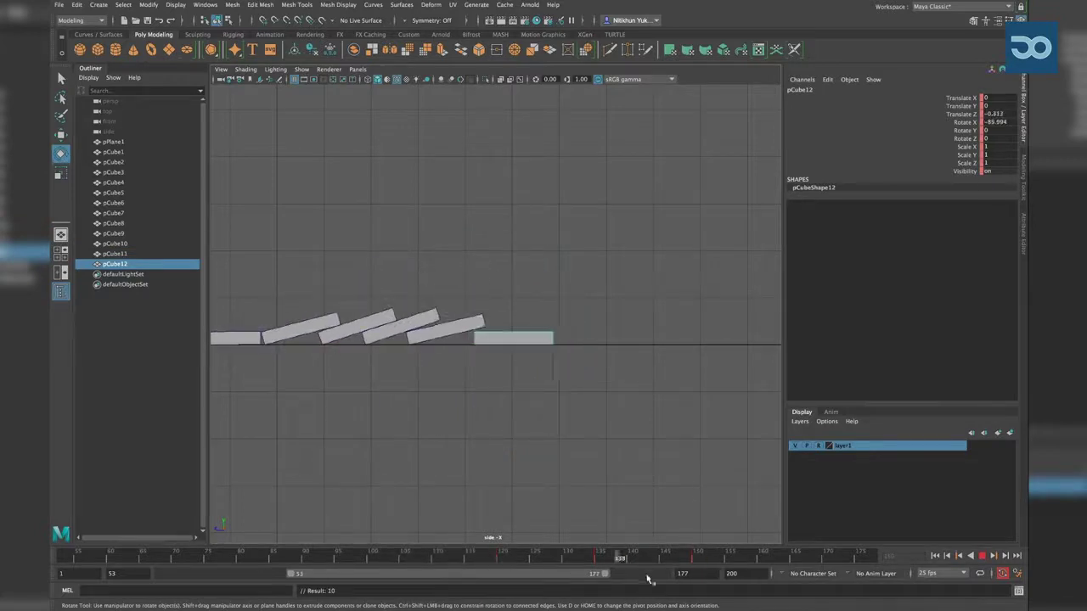
key("Escape")
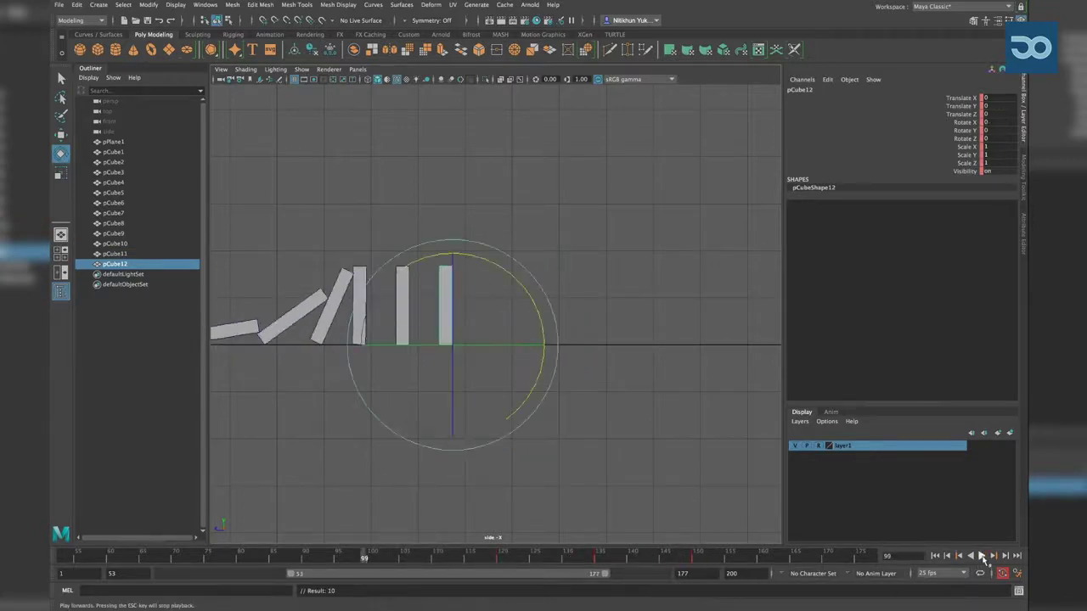
left_click(982, 556)
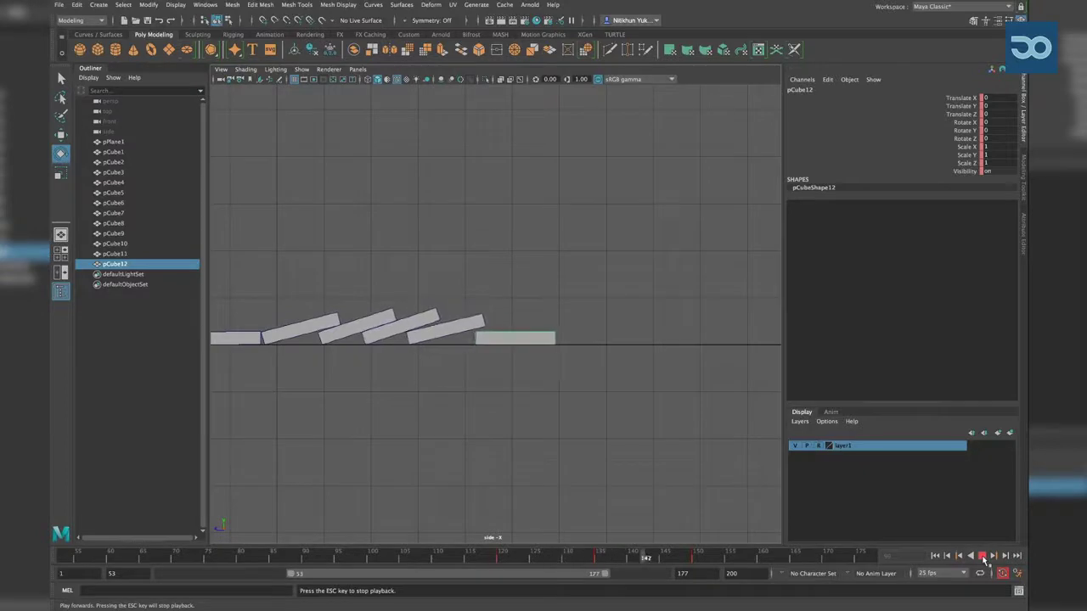
left_click(982, 556)
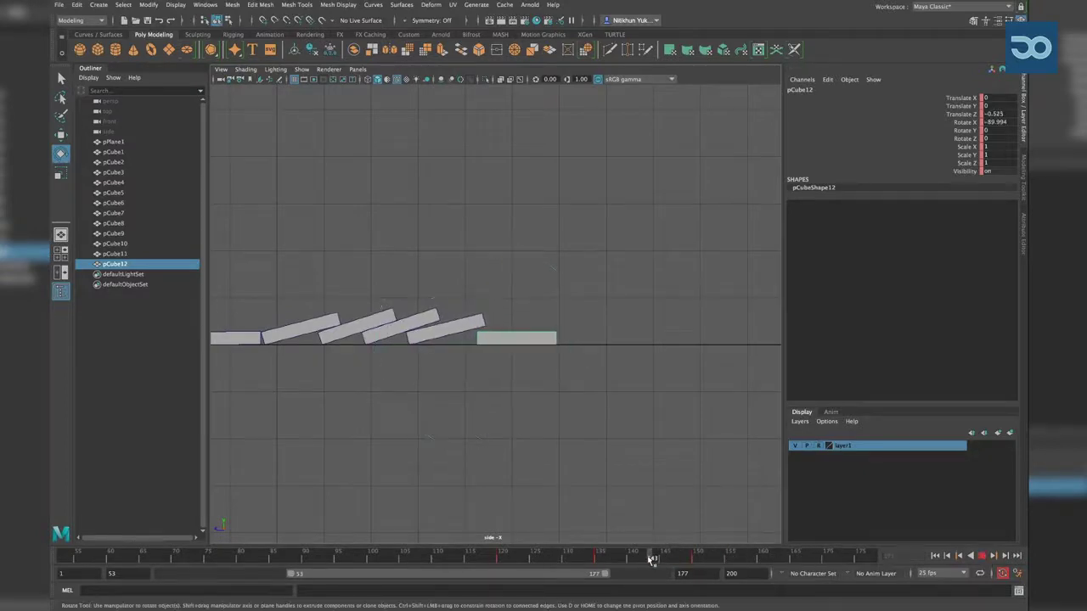
left_click(530, 334)
left_click(531, 333)
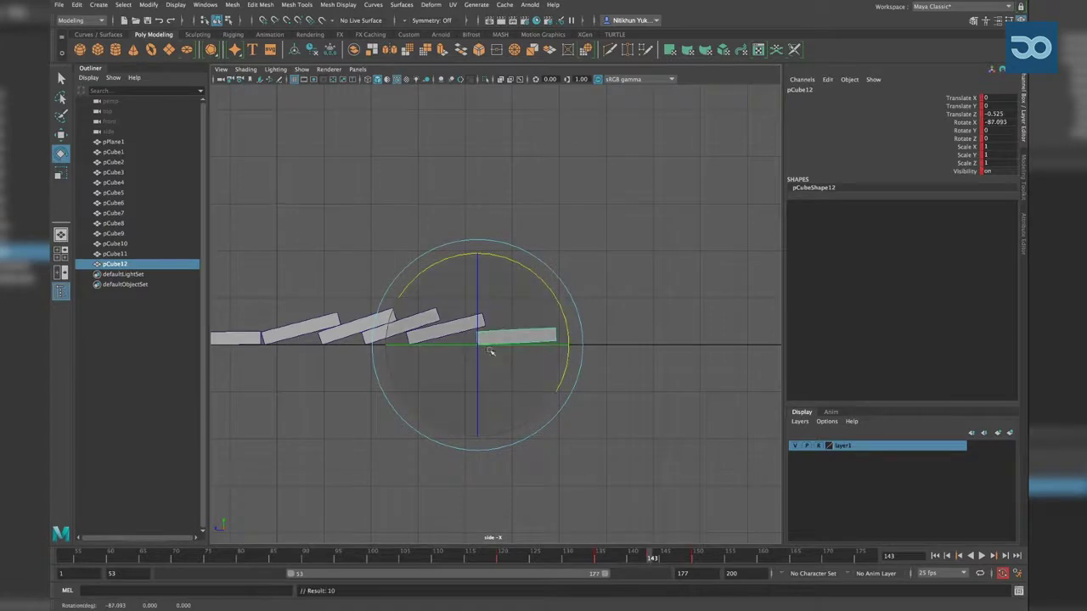
left_click(516, 303)
left_click(516, 340)
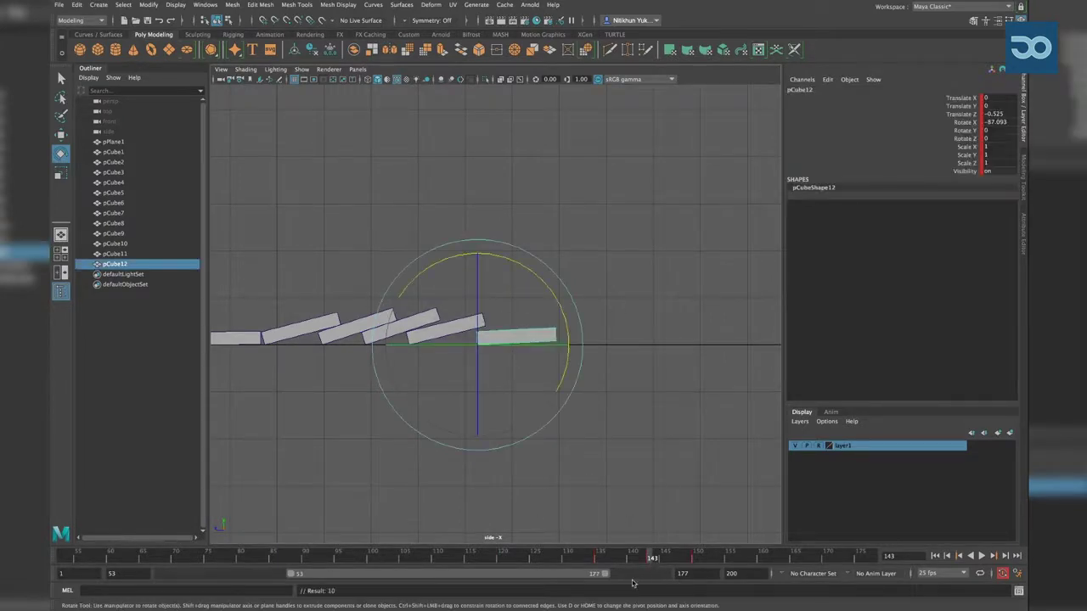
left_click_drag(580, 558, 438, 558)
left_click(981, 556)
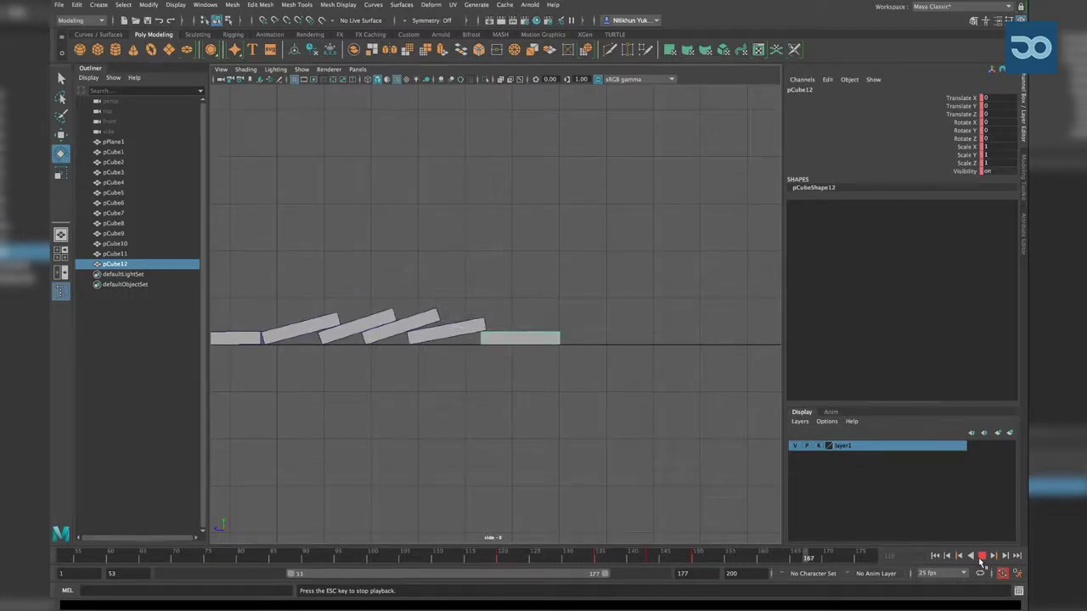
left_click(981, 556)
left_click(679, 447)
mouse_move(664, 442)
right_mouse_down("alt")
mouse_move(483, 393)
mouse_move(594, 417)
right_mouse_up("alt")
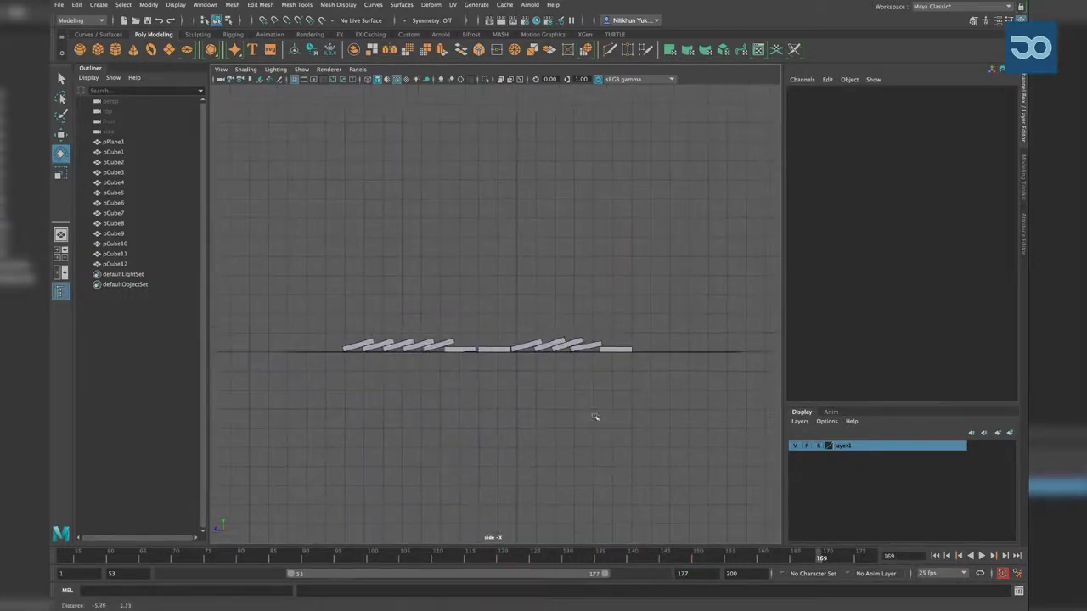
Zoom in, play the fall from frame 1, stop at frame 161, and return to frame 120
scroll(594, 417, "up", 2)
scroll(599, 413, "up", 2)
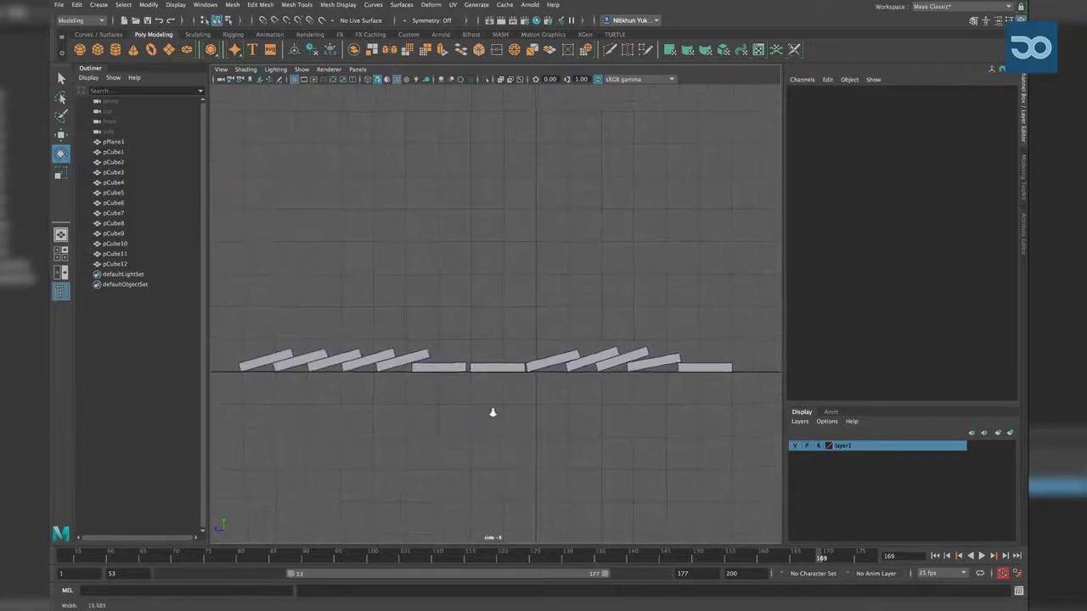
scroll(608, 424, "up", 1)
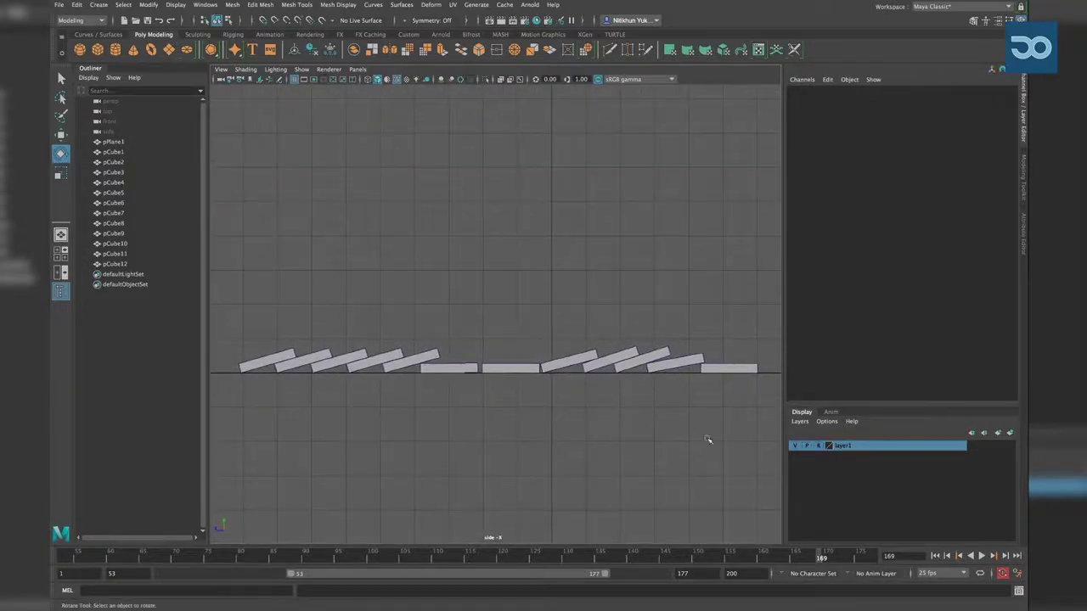
left_click(935, 556)
left_click(980, 556)
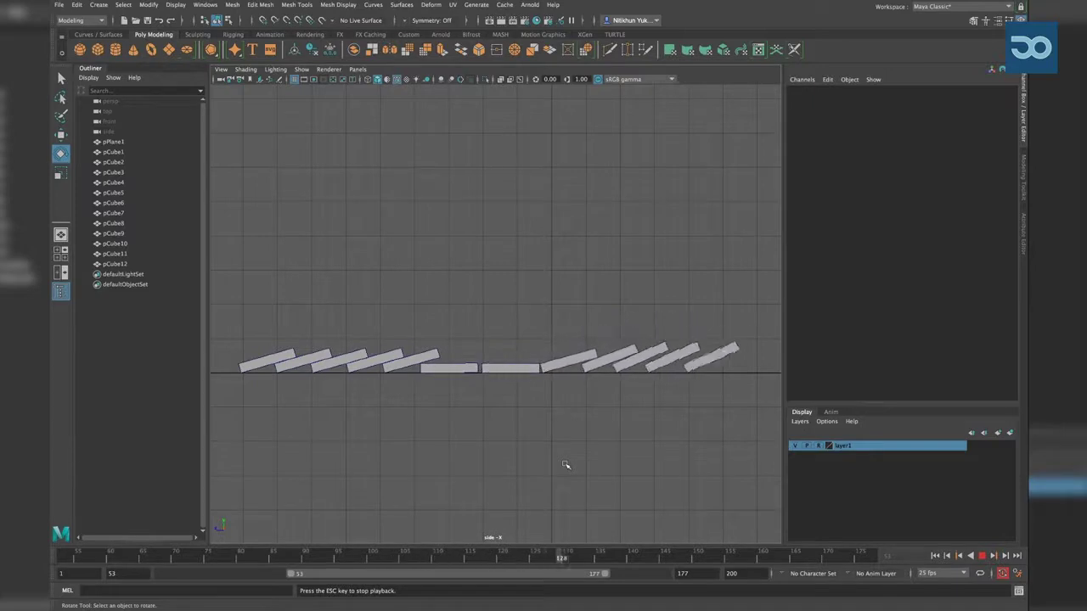
key("Escape")
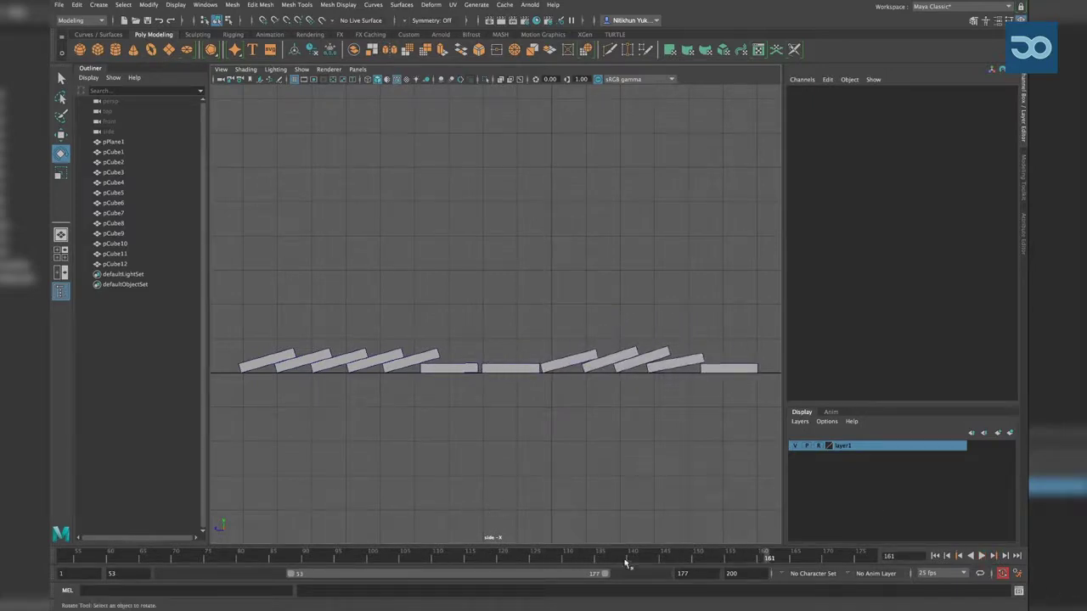
left_click_drag(624, 563, 502, 557)
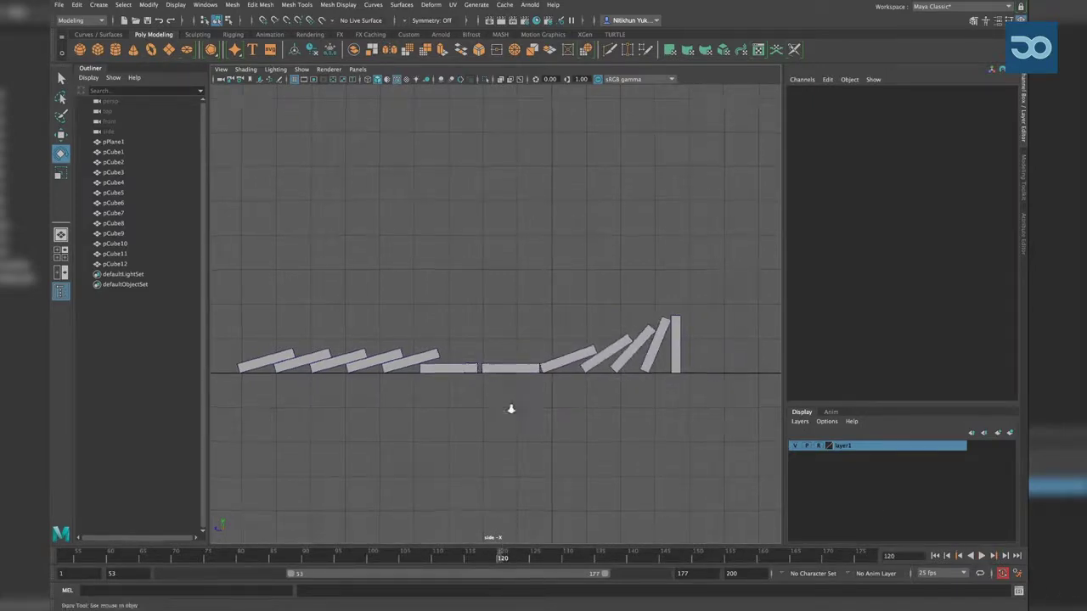
scroll(510, 409, "up", 3)
Tilt pCube11 slightly further forward, checking its fall between frames 109 and 123
middle_click_drag(662, 348, 505, 348, "alt")
left_click(505, 348)
scroll(598, 521, "up", 2)
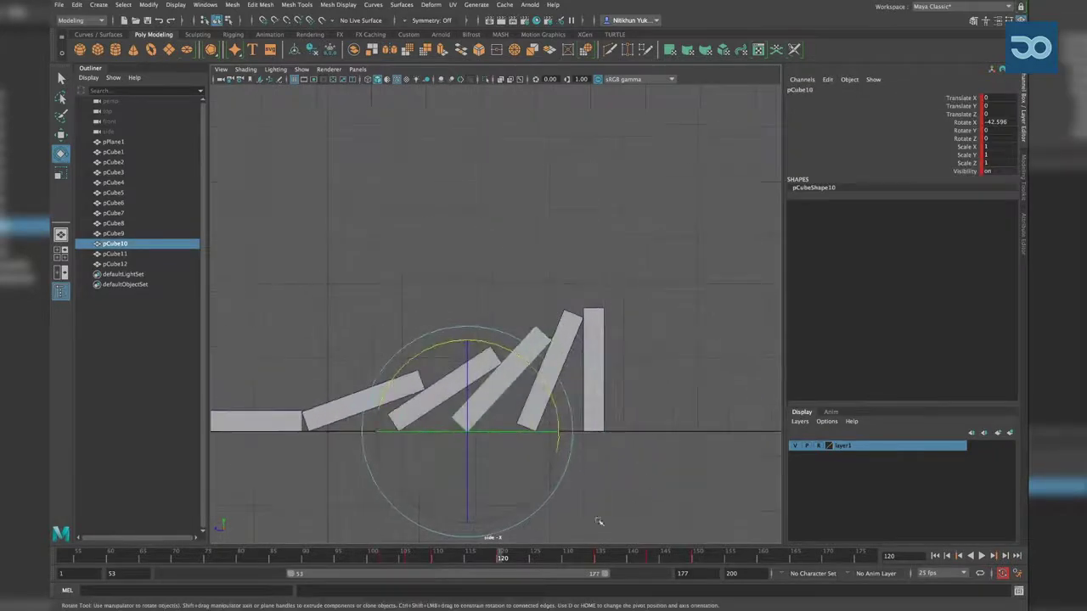
mouse_move(595, 558)
left_mouse_down()
mouse_move(426, 560)
mouse_move(446, 565)
left_mouse_up()
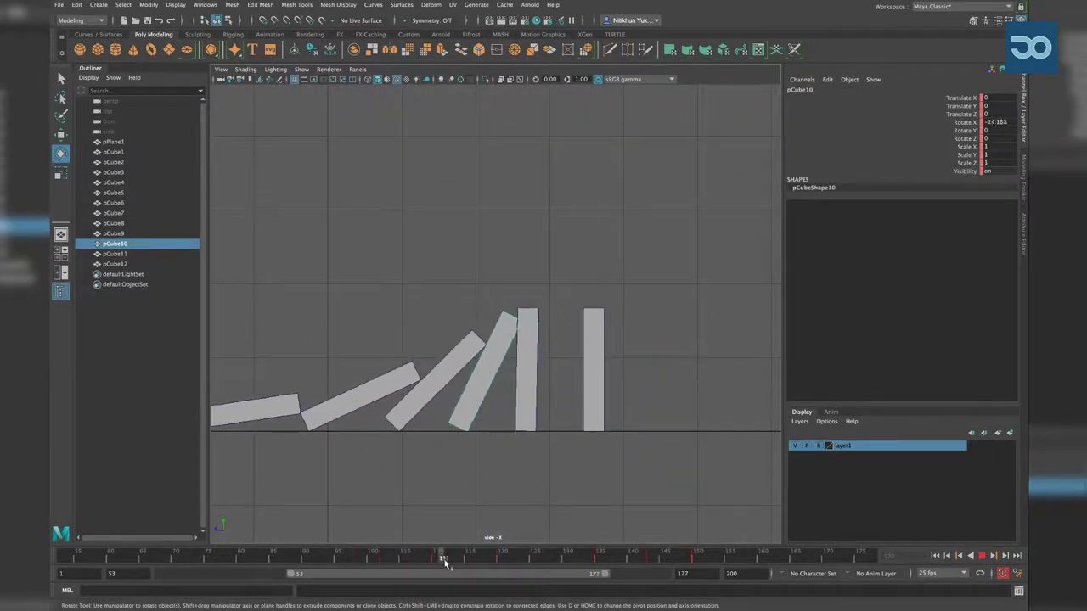
left_click(534, 313)
left_click_drag(551, 344, 556, 345)
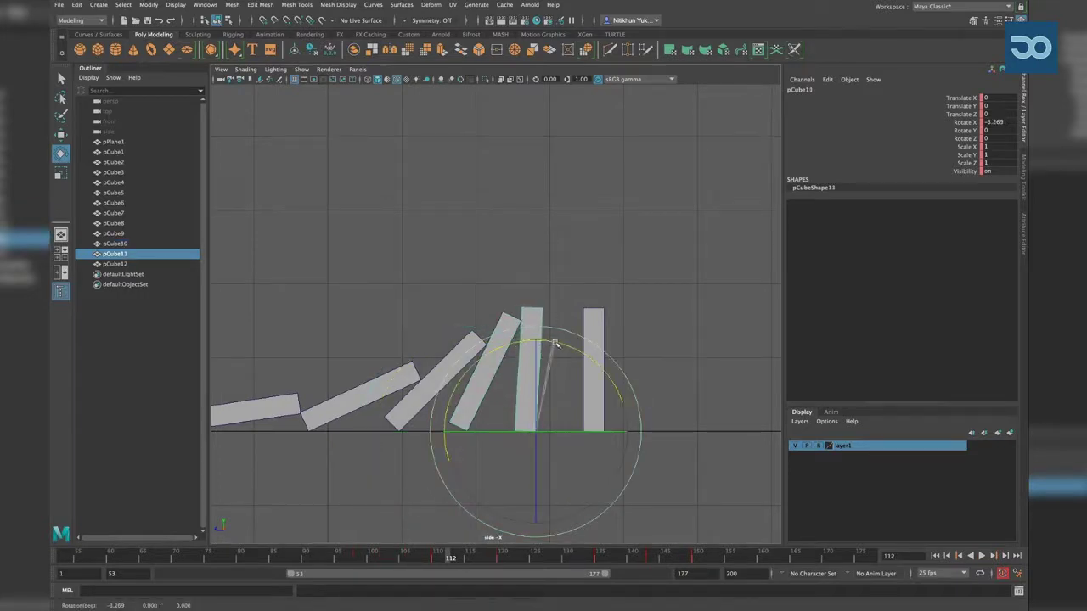
left_click_drag(470, 555, 490, 558)
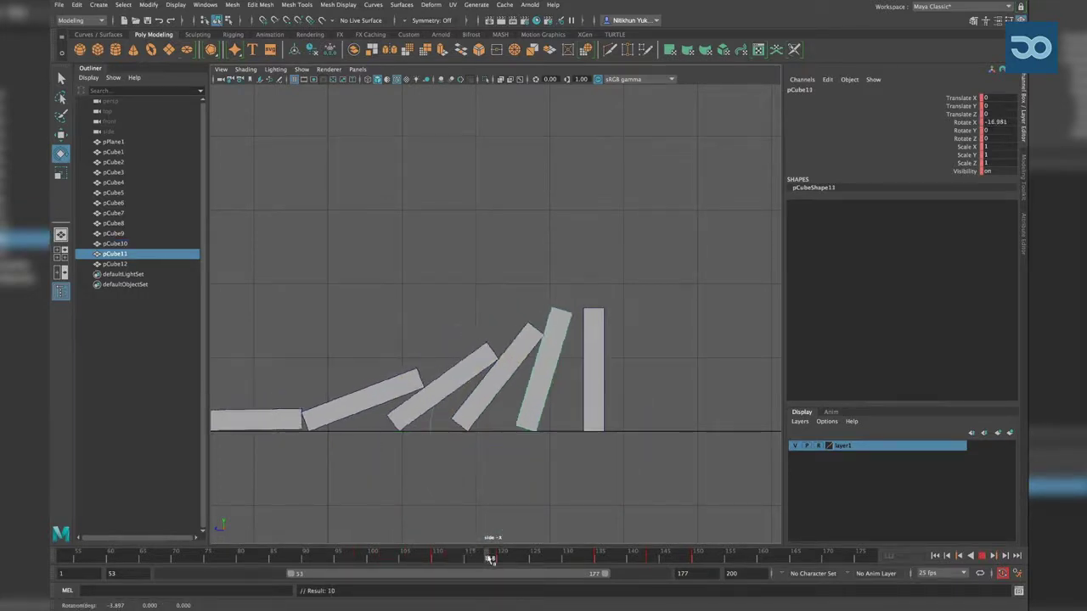
left_click_drag(571, 347, 568, 348)
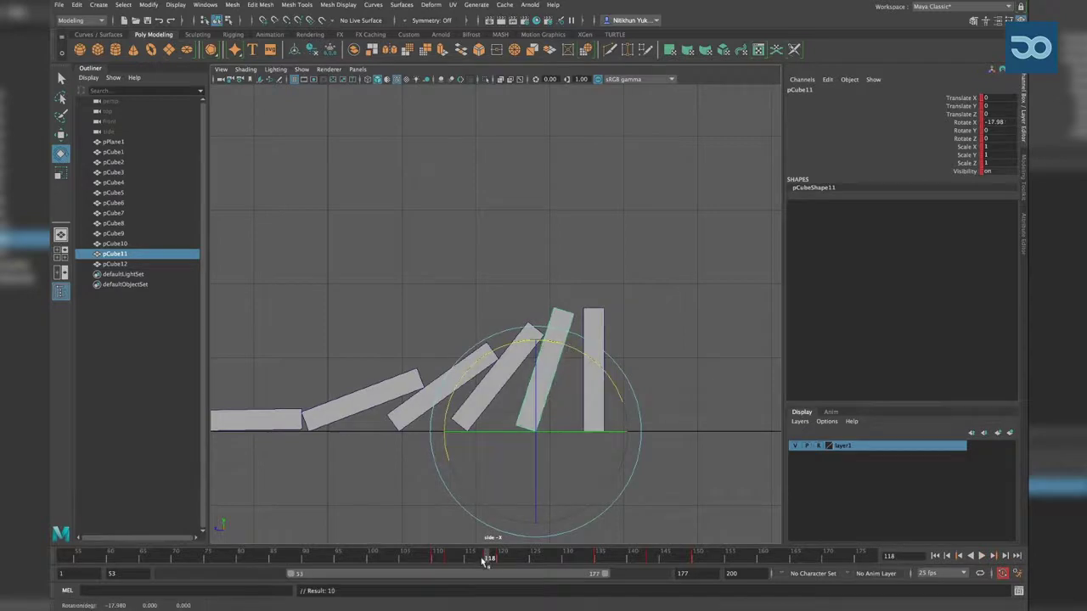
left_click_drag(484, 558, 524, 560)
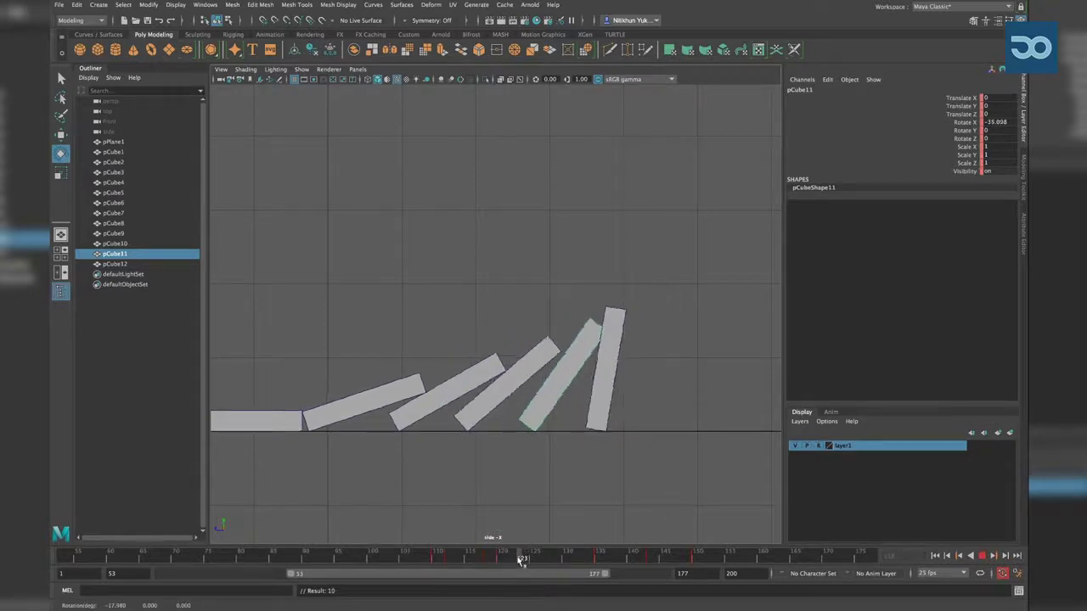
Make pCube12 start tipping at frame 121 (about -3.8° X) and lie near -90° by frame 150
left_click(618, 369)
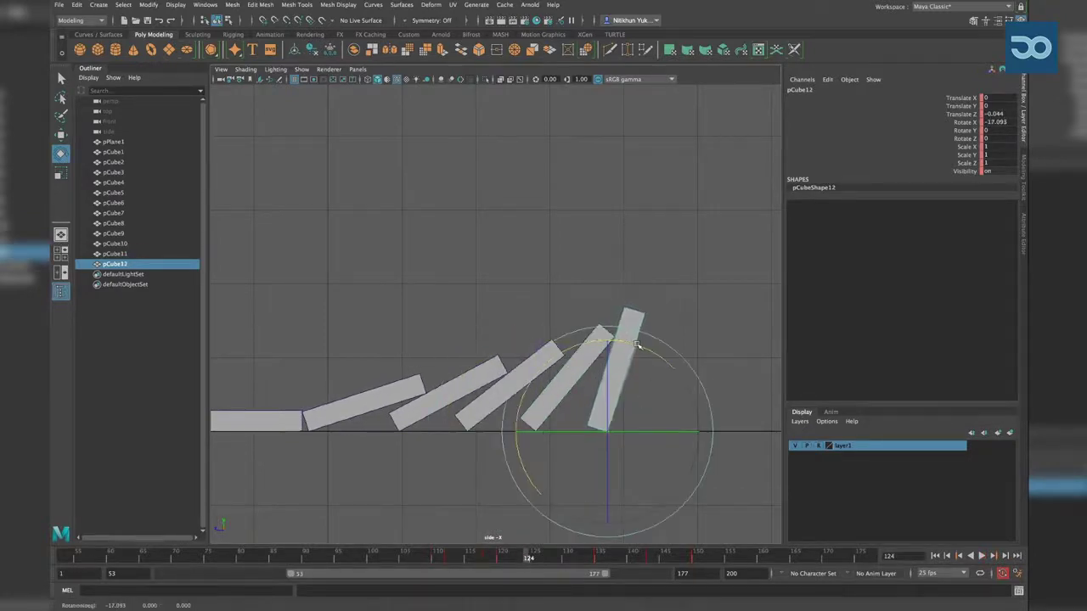
key("comma")
key("s")
mouse_move(634, 343)
left_mouse_down()
mouse_move(603, 337)
mouse_move(626, 343)
left_mouse_up()
mouse_move(554, 563)
left_mouse_down()
mouse_move(430, 561)
mouse_move(534, 568)
mouse_move(483, 572)
mouse_move(508, 568)
left_mouse_up()
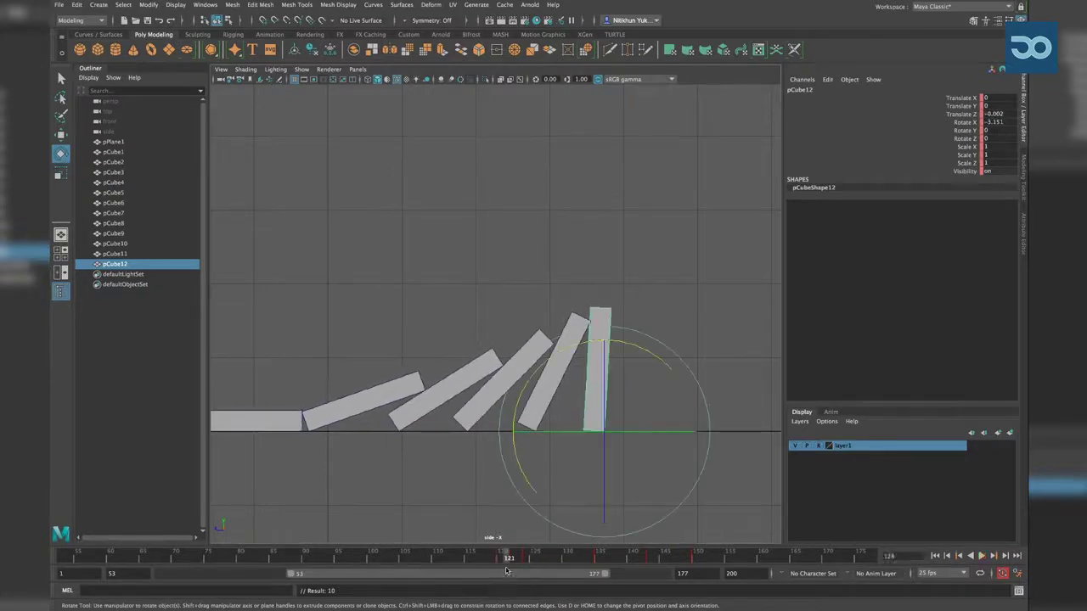
mouse_move(613, 338)
left_mouse_down()
mouse_move(631, 316)
mouse_move(623, 342)
left_mouse_up()
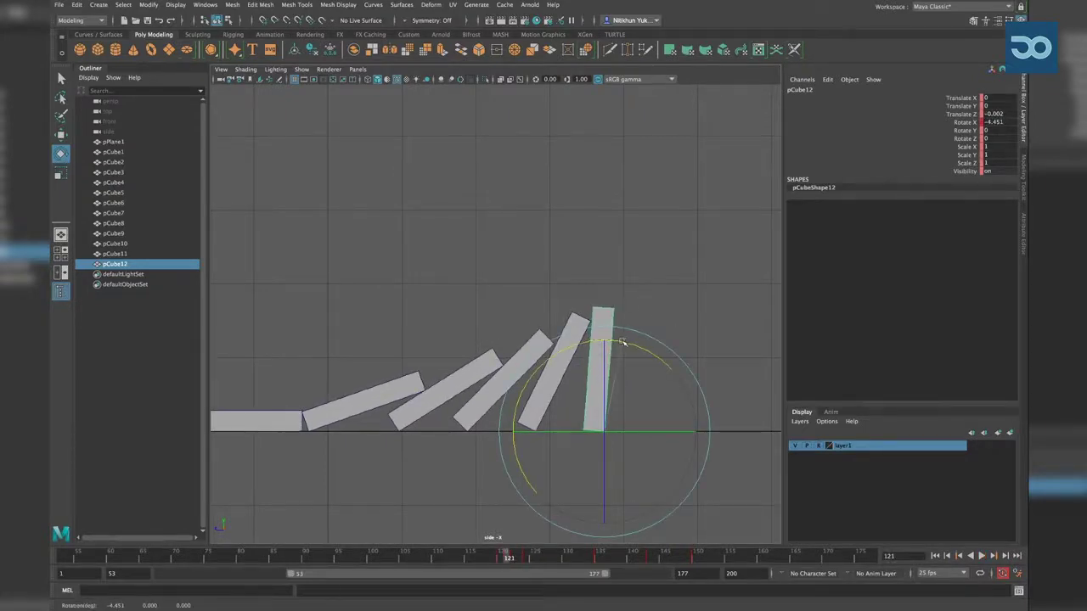
left_click_drag(508, 558, 703, 557)
key("e")
scroll(406, 428, "down", 3)
middle_click_drag(406, 428, 490, 435, "alt")
scroll(478, 439, "up", 1)
left_click(550, 450)
left_click(960, 557)
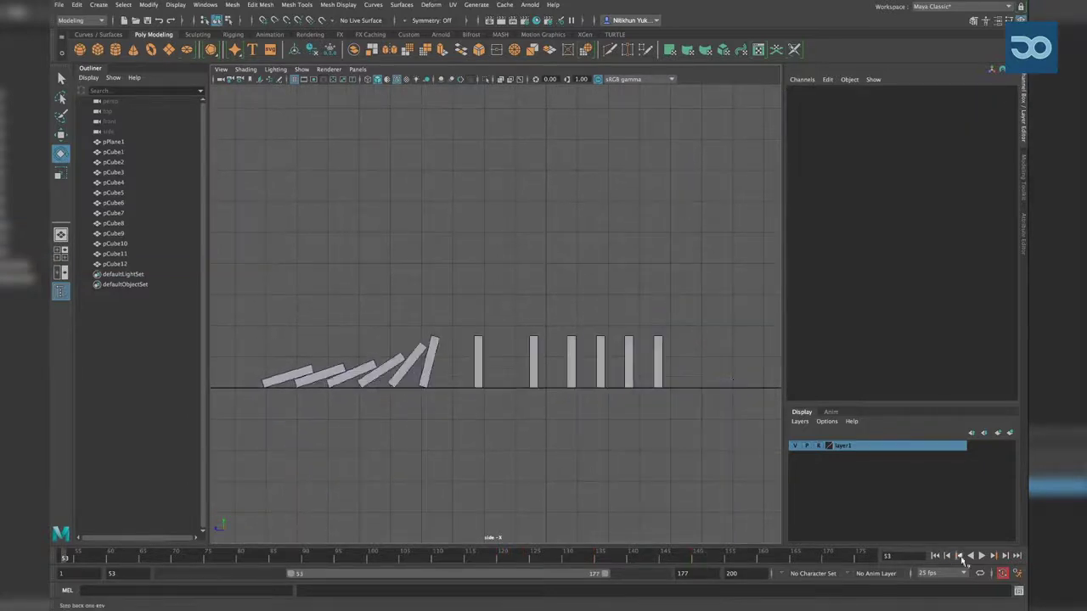
left_click(982, 557)
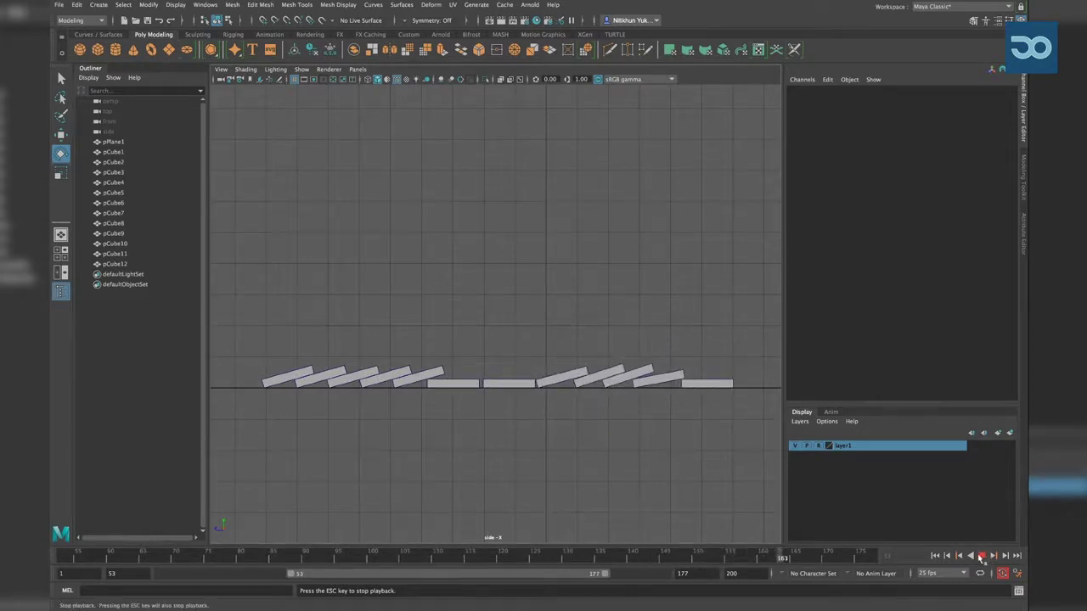
left_click(981, 556)
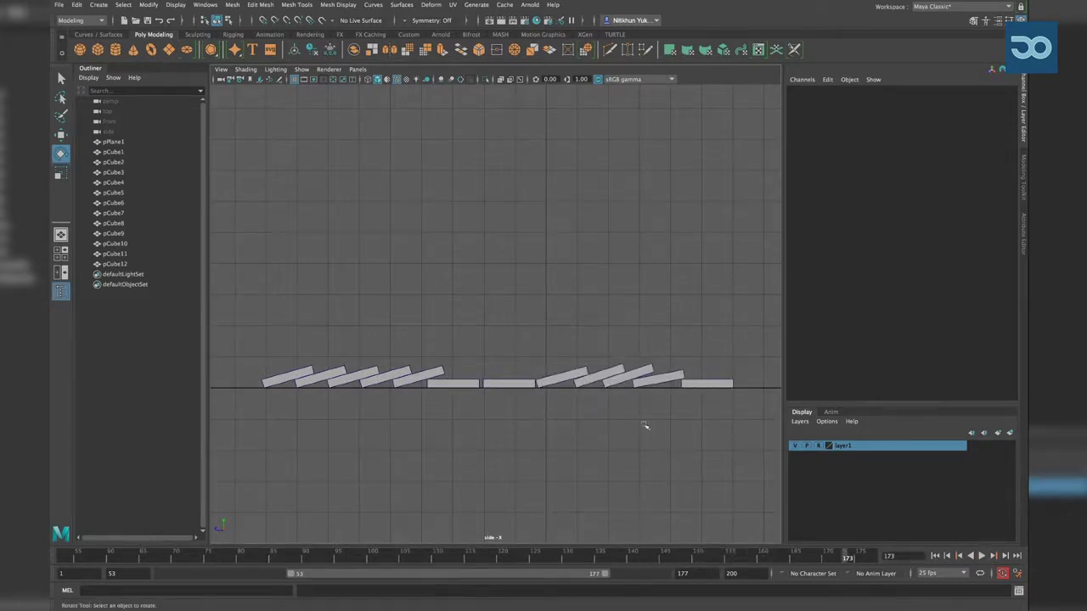
In a single perspective view, scale the ground plane pPlane1 along X to 5.051
left_click(60, 235)
left_click_drag(492, 339, 815, 449, "alt")
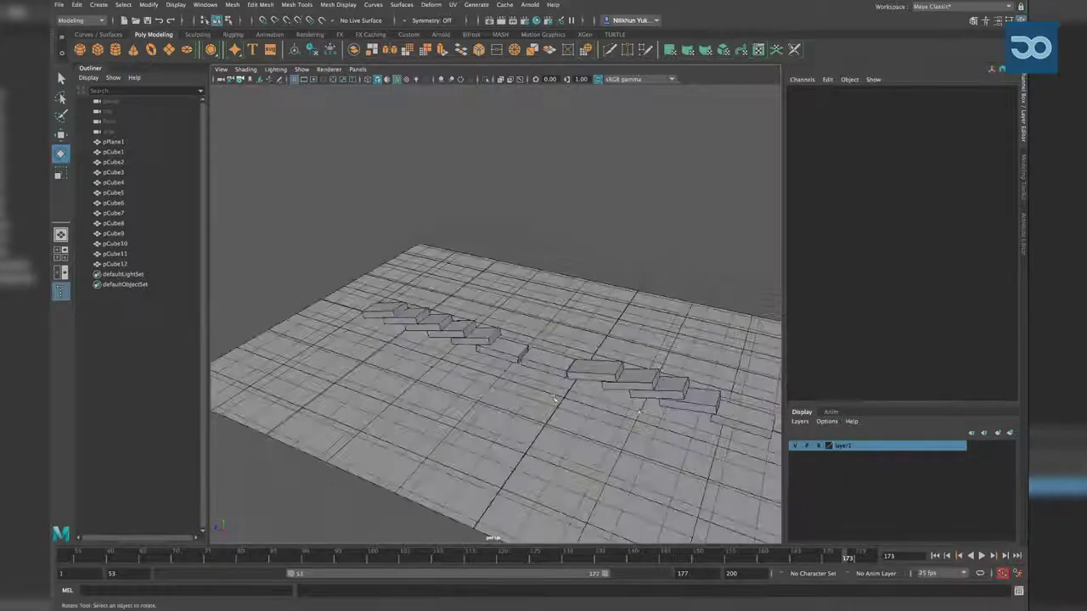
left_click(596, 401)
left_click_drag(596, 401, 485, 405, "alt")
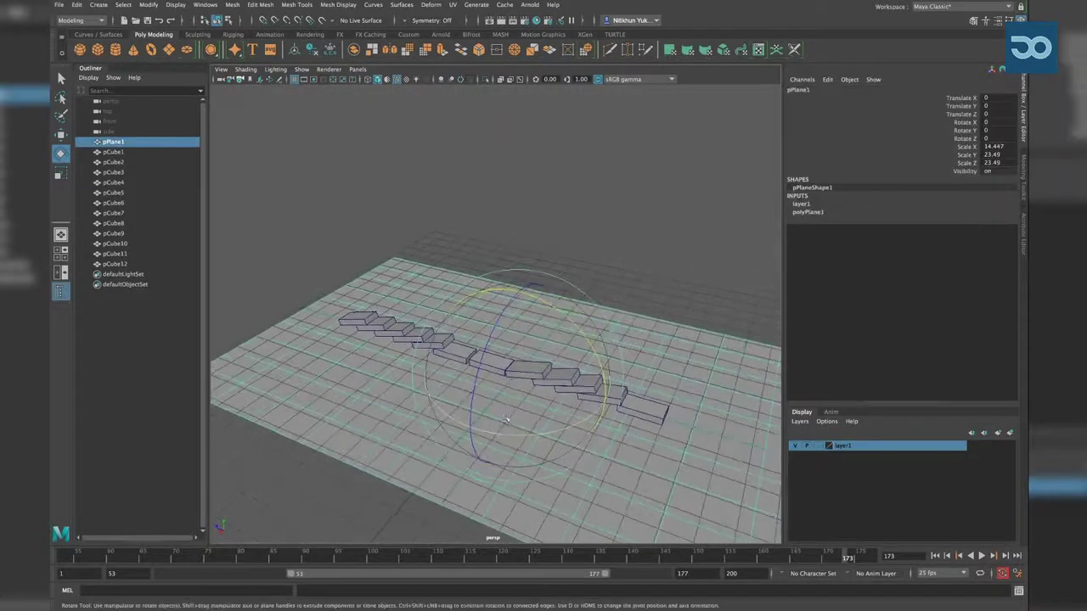
key("r")
middle_click_drag(470, 427, 526, 397)
left_click_drag(526, 397, 556, 397, "alt")
Move pPlane1 along Z to 1.614
key("w")
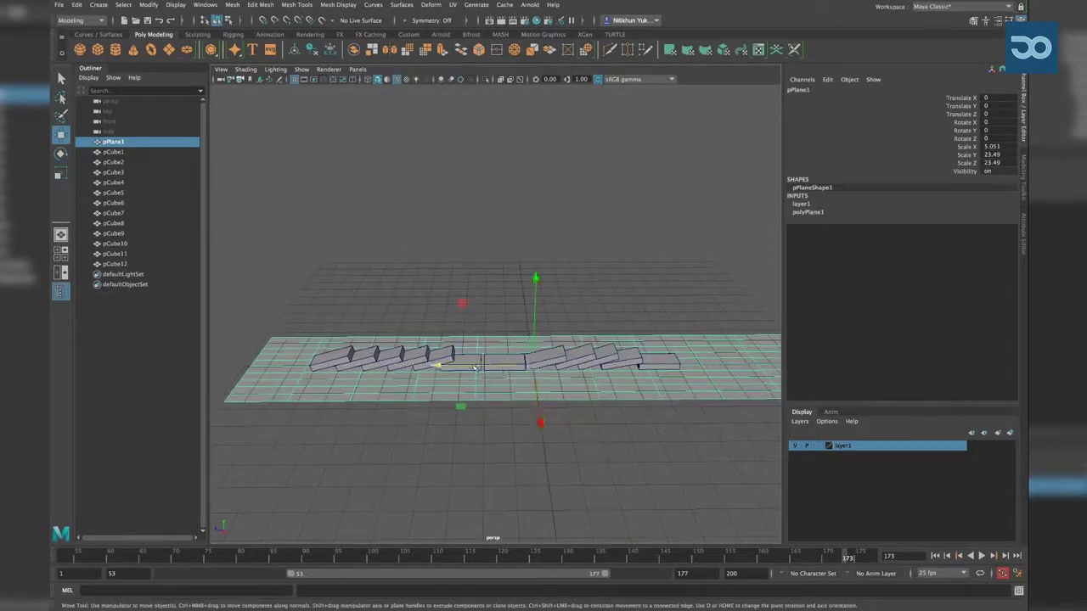
middle_click_drag(556, 397, 445, 365)
left_click_drag(440, 372, 579, 392, "alt")
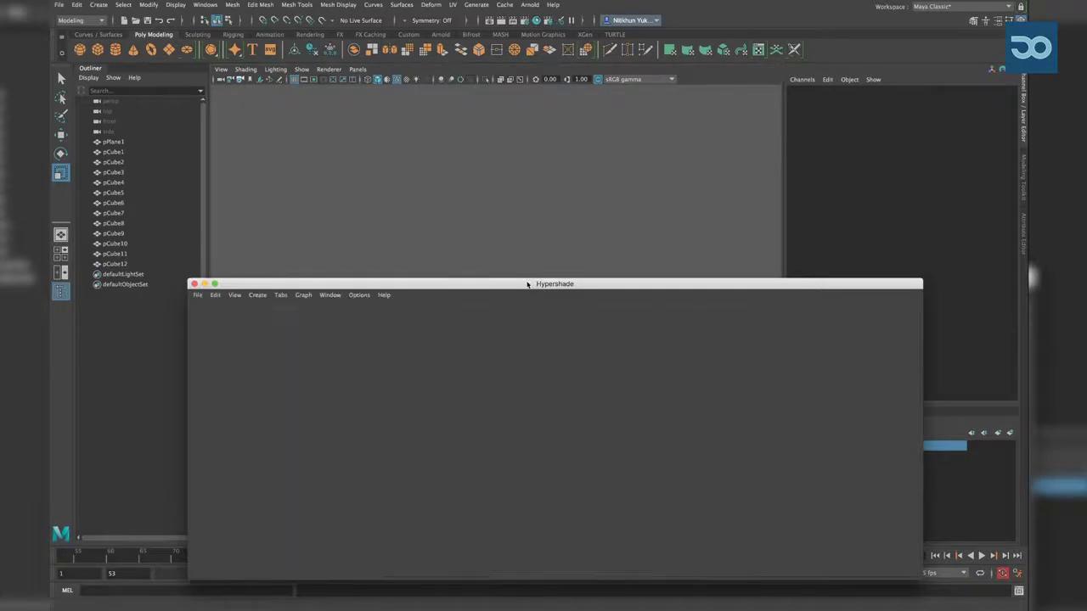
Create a new Blinn material, blinn1, in the Hypershade
mouse_move(533, 284)
left_mouse_down()
mouse_move(834, 70)
mouse_move(752, 149)
mouse_move(782, 204)
left_mouse_up()
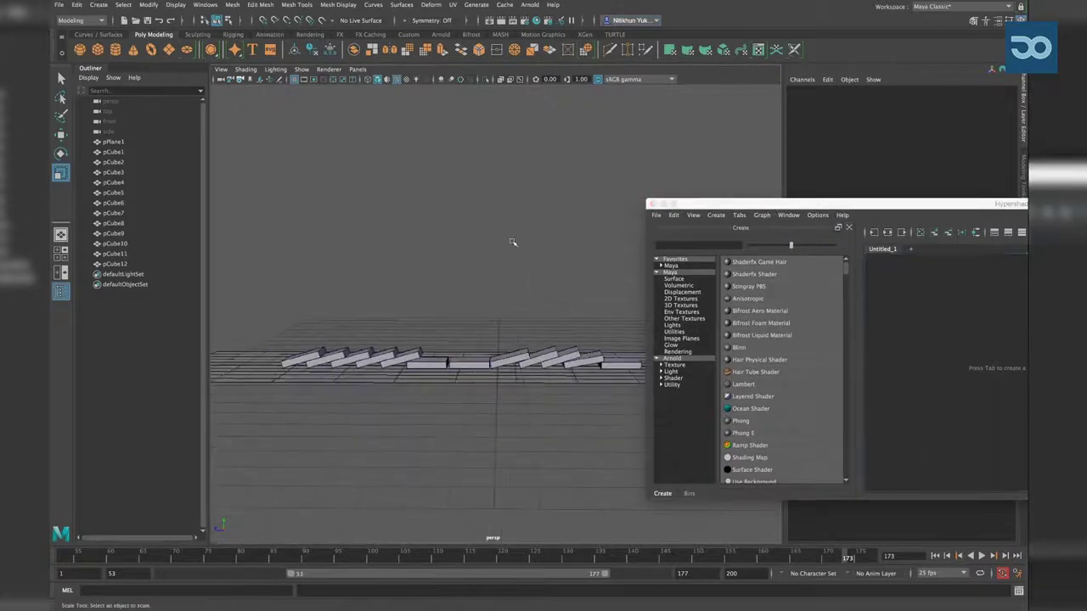
mouse_move(512, 242)
left_mouse_down("alt")
mouse_move(512, 260)
mouse_move(495, 250)
left_mouse_up("alt")
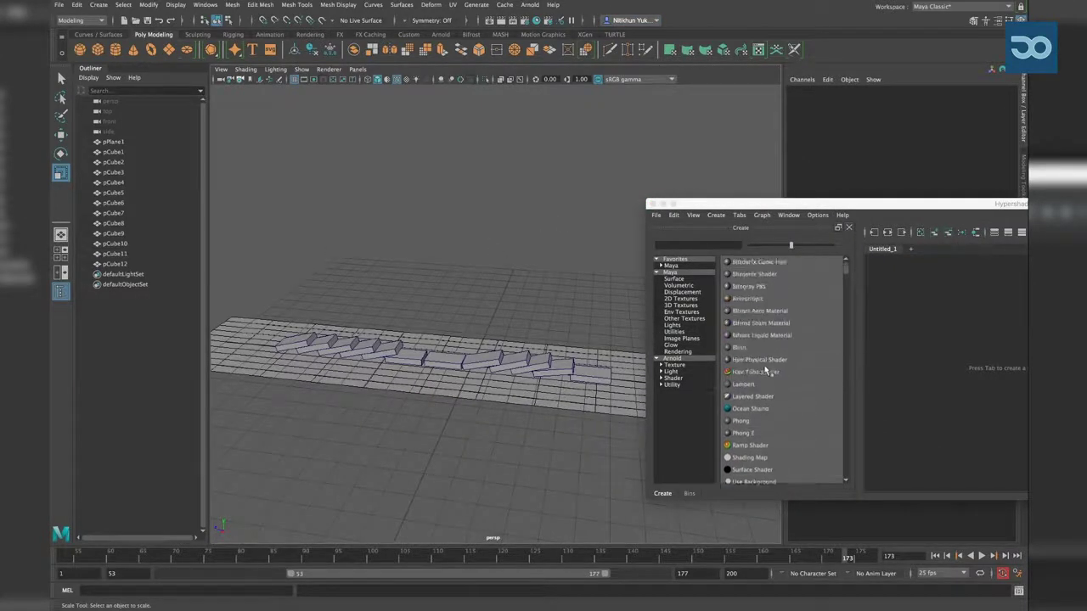
left_click(746, 347)
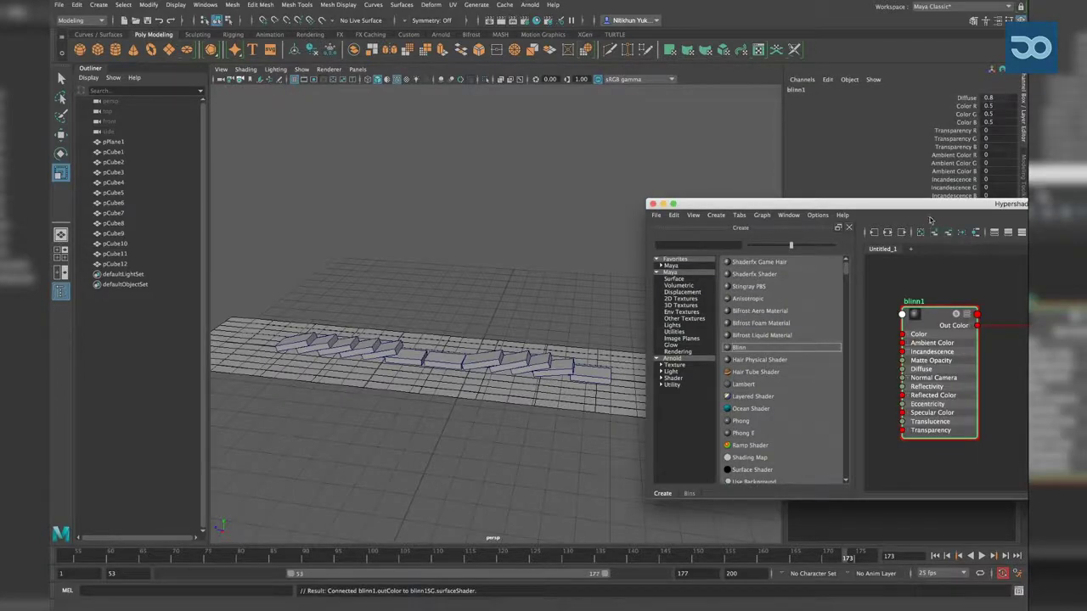
left_click_drag(747, 204, 560, 412)
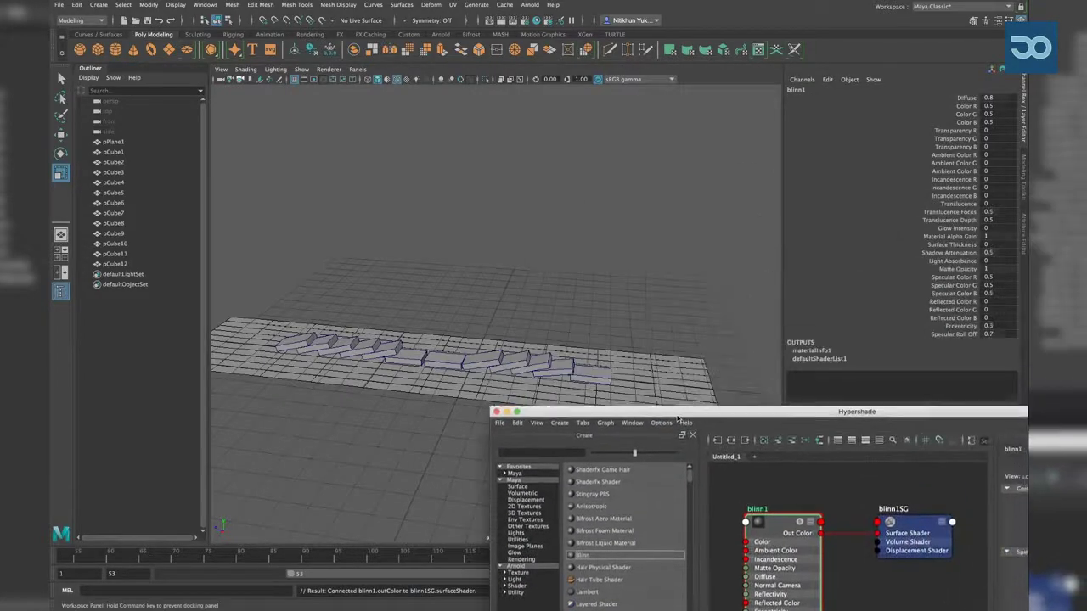
Select all twelve domino cubes and assign them the existing blinn1 material
left_click_drag(113, 151, 113, 263)
right_click(880, 522)
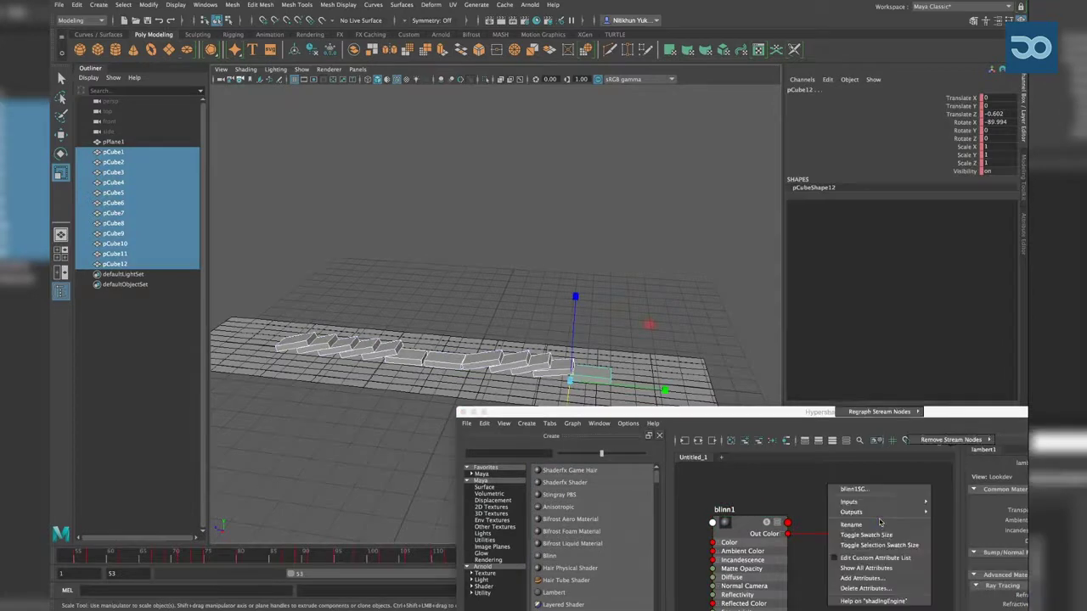
left_click_drag(764, 411, 805, 376)
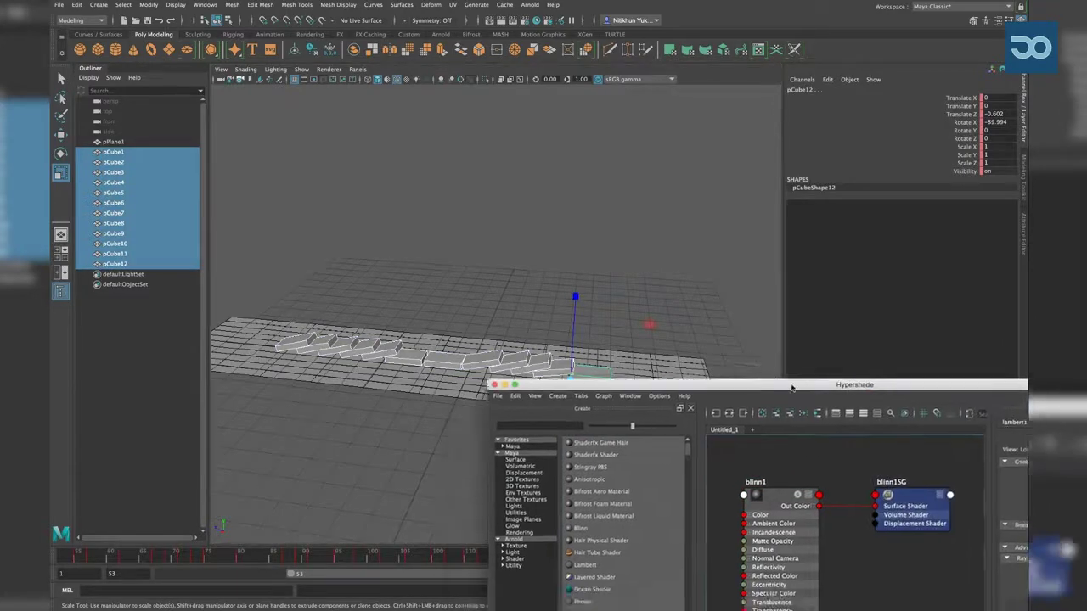
right_click(422, 360)
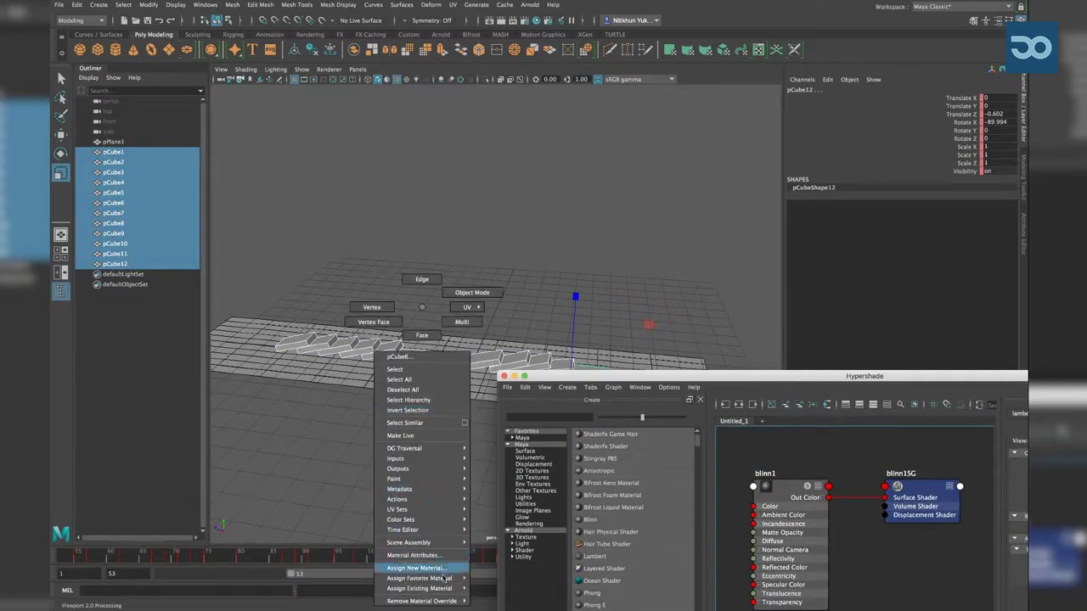
mouse_move(419, 588)
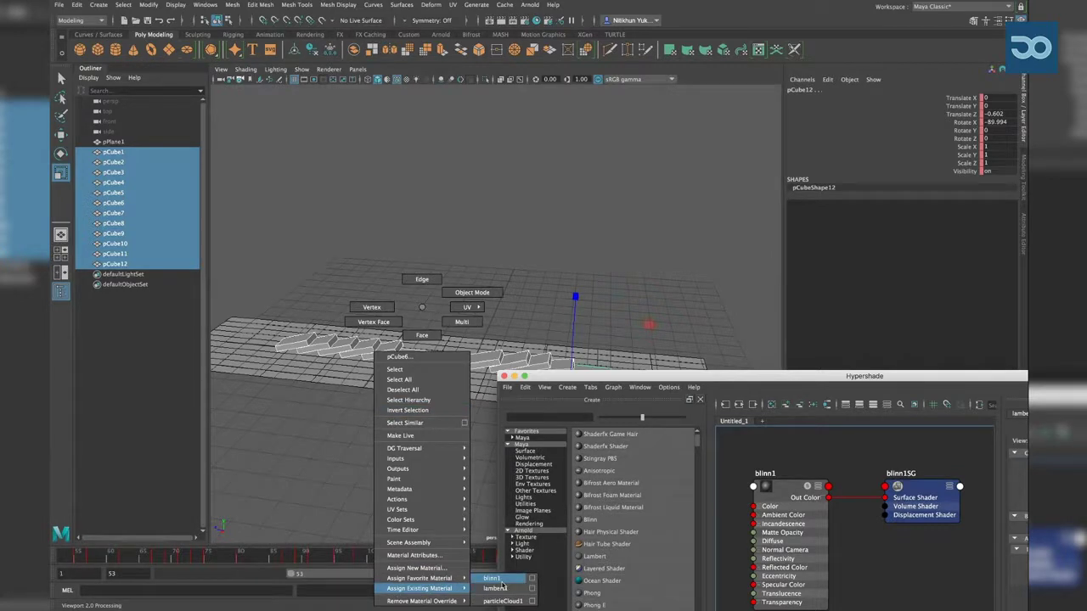
left_click(492, 579)
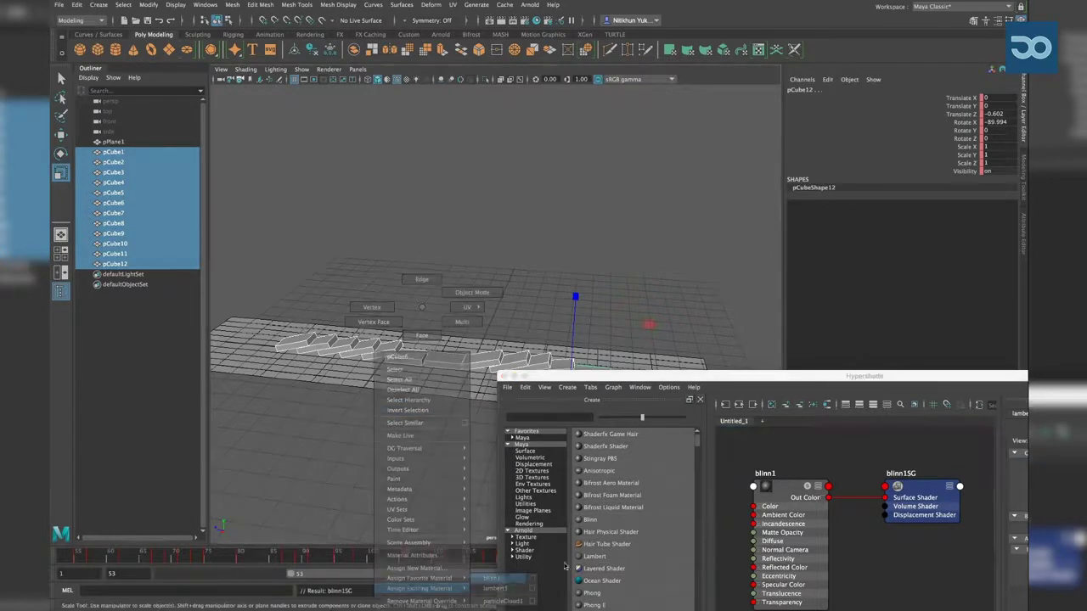
right_click(781, 487)
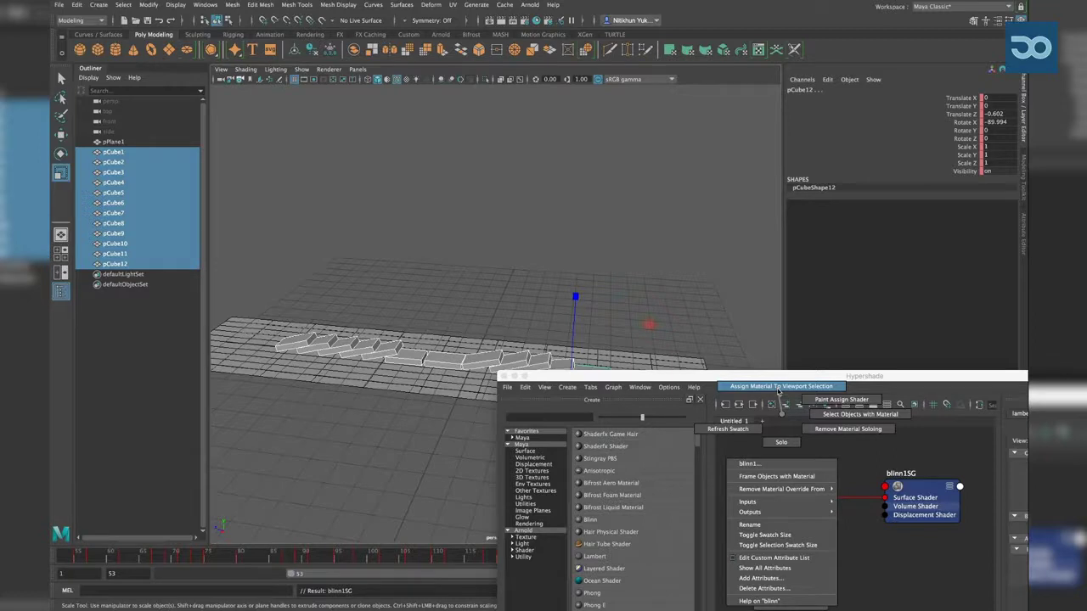
left_click(777, 387)
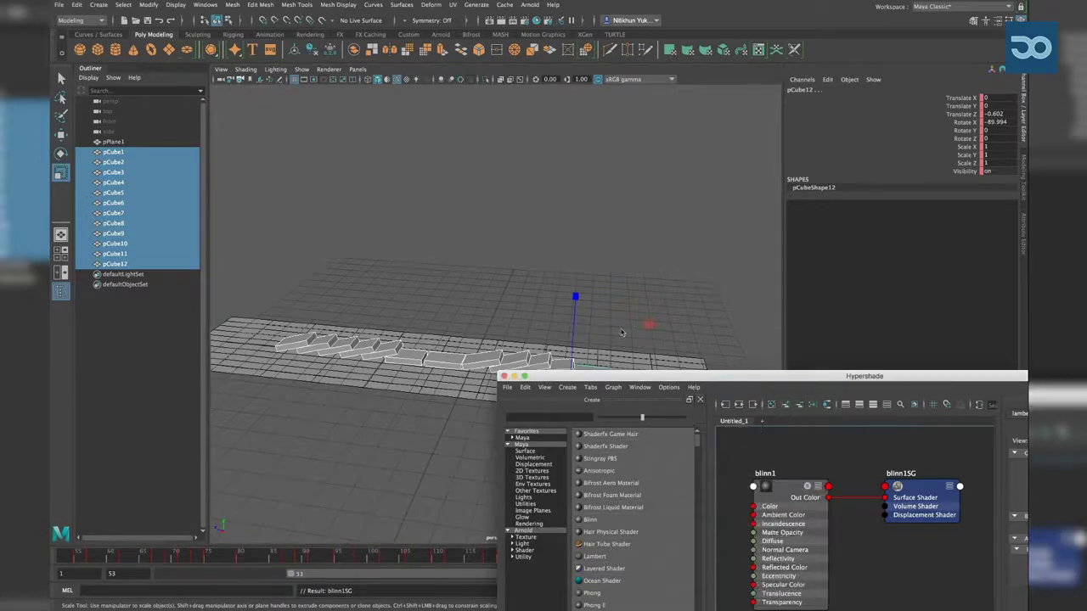
left_click(734, 332)
mouse_move(724, 377)
left_mouse_down()
mouse_move(717, 474)
mouse_move(507, 365)
left_mouse_up()
left_click(516, 485)
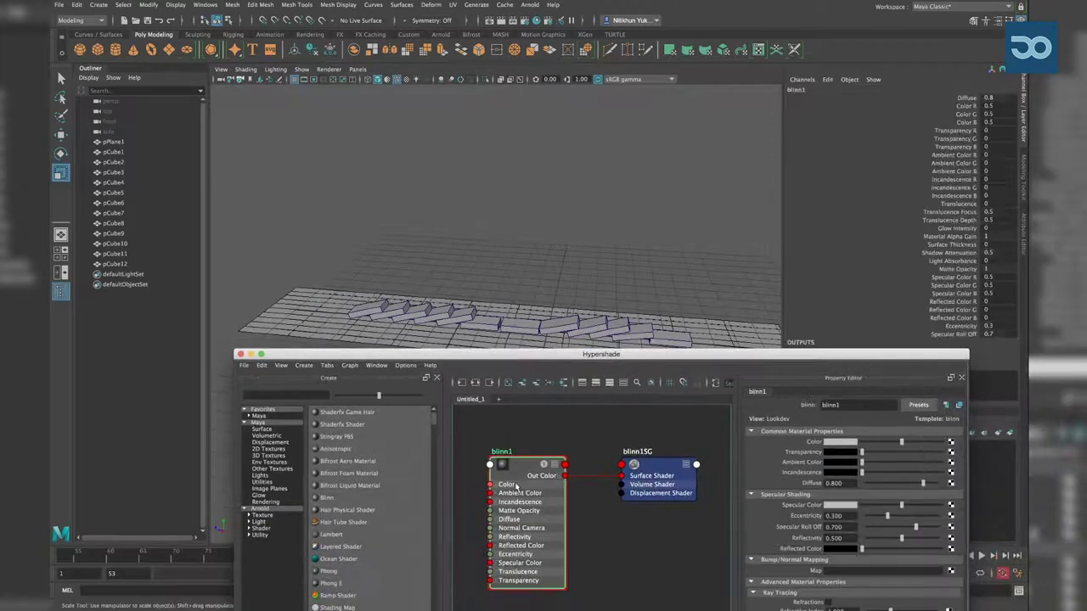
Set blinn1's colour to blue so the dominoes turn blue
left_click_drag(663, 354, 549, 435)
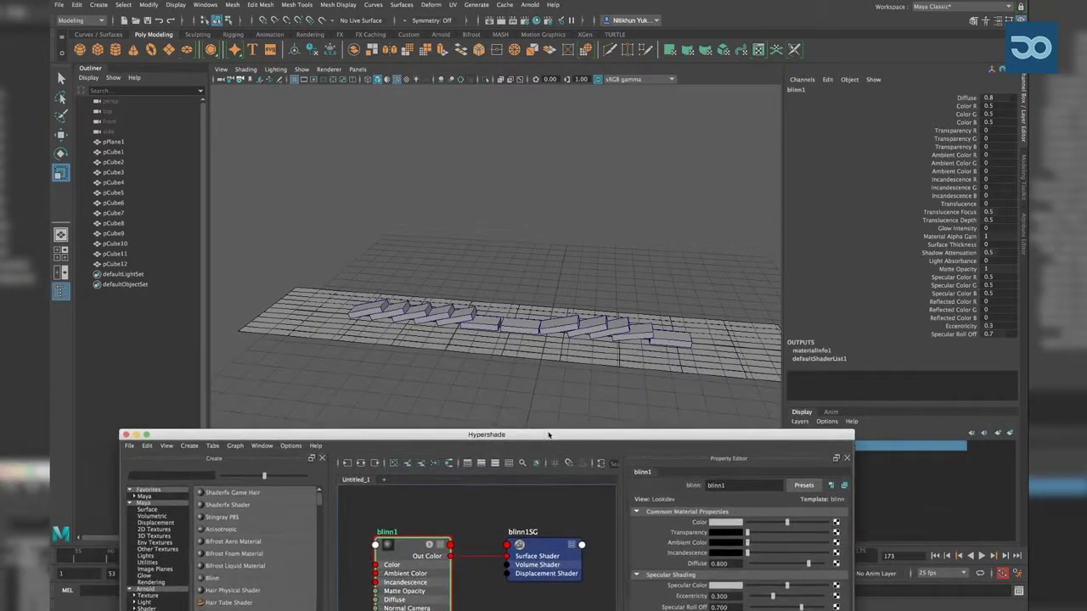
left_click(676, 303)
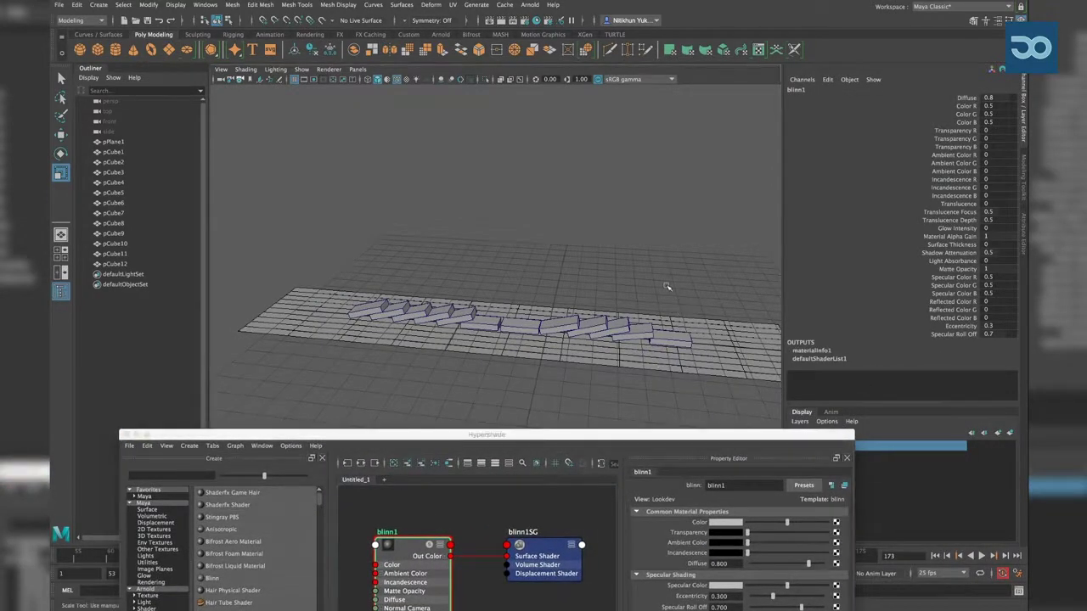
key("ctrl+a")
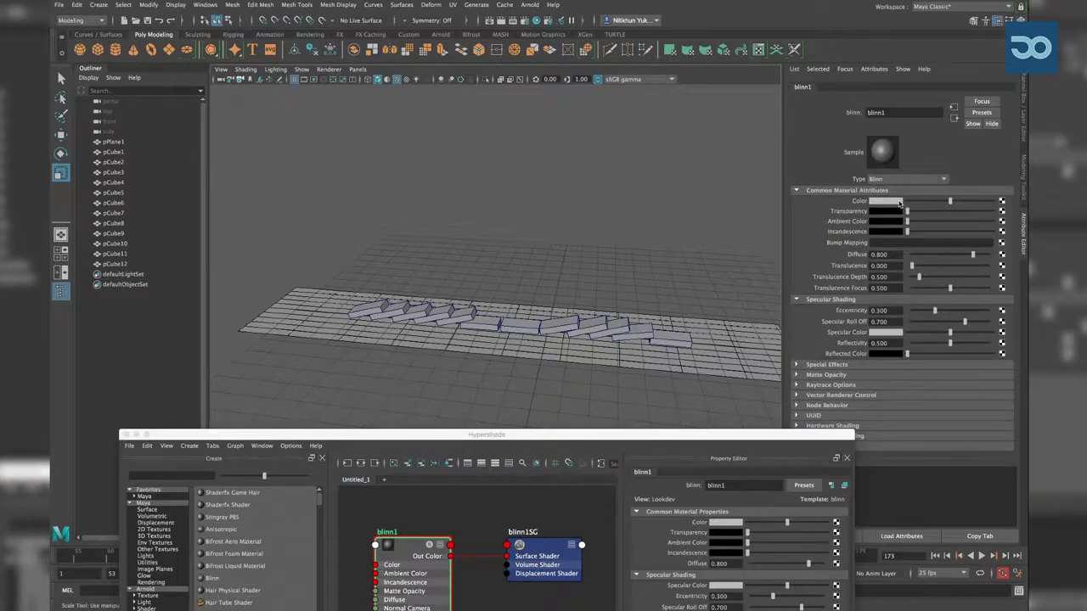
left_click(879, 202)
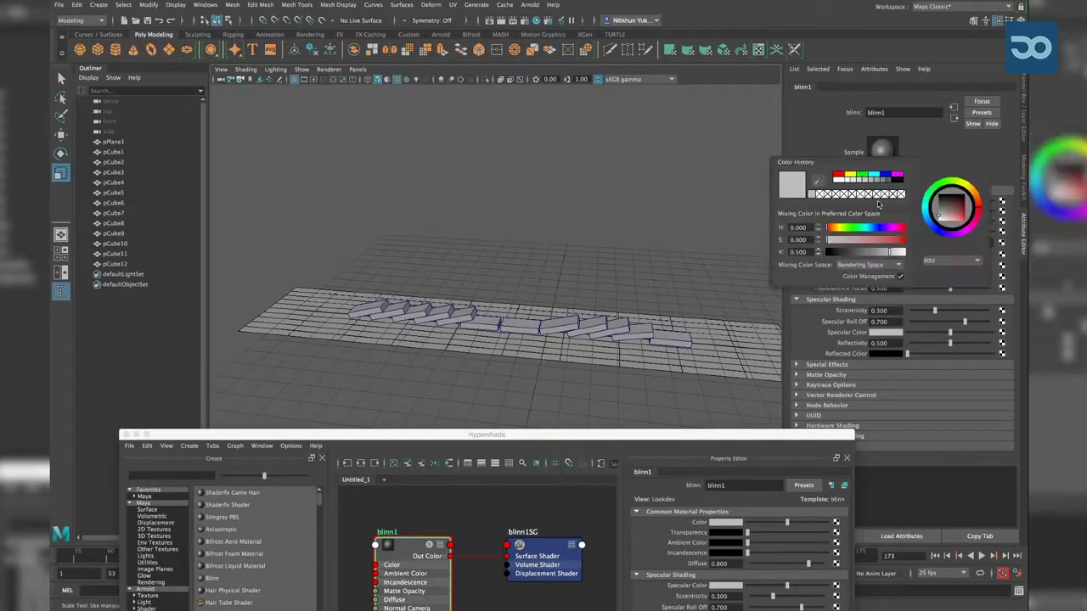
left_click(887, 178)
left_click(623, 236)
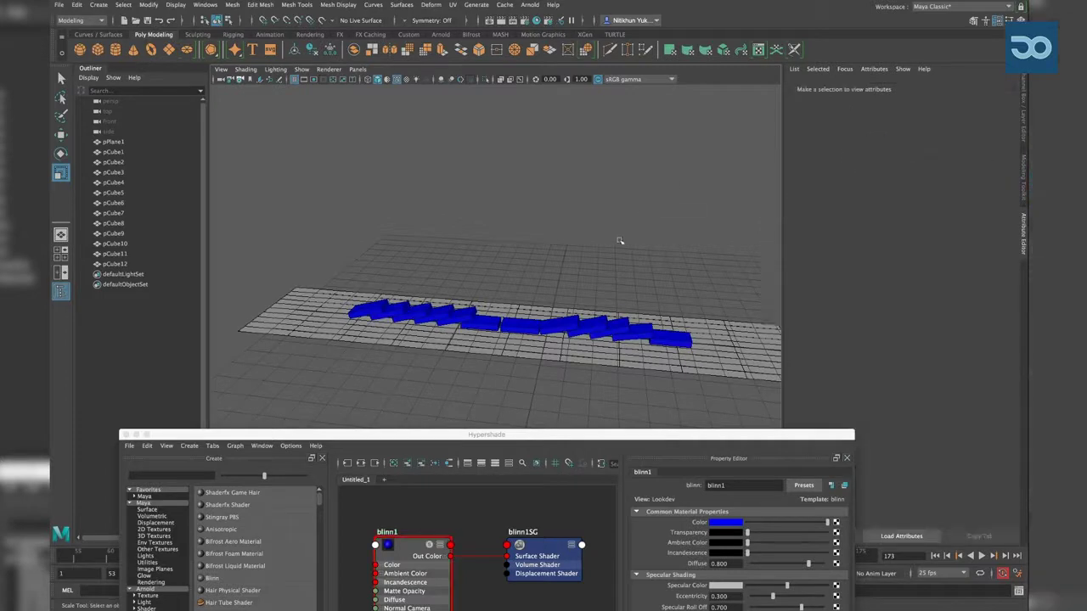
Create a new Lambert material, lambert2, and set its colour to dark red
left_click_drag(628, 433, 658, 288)
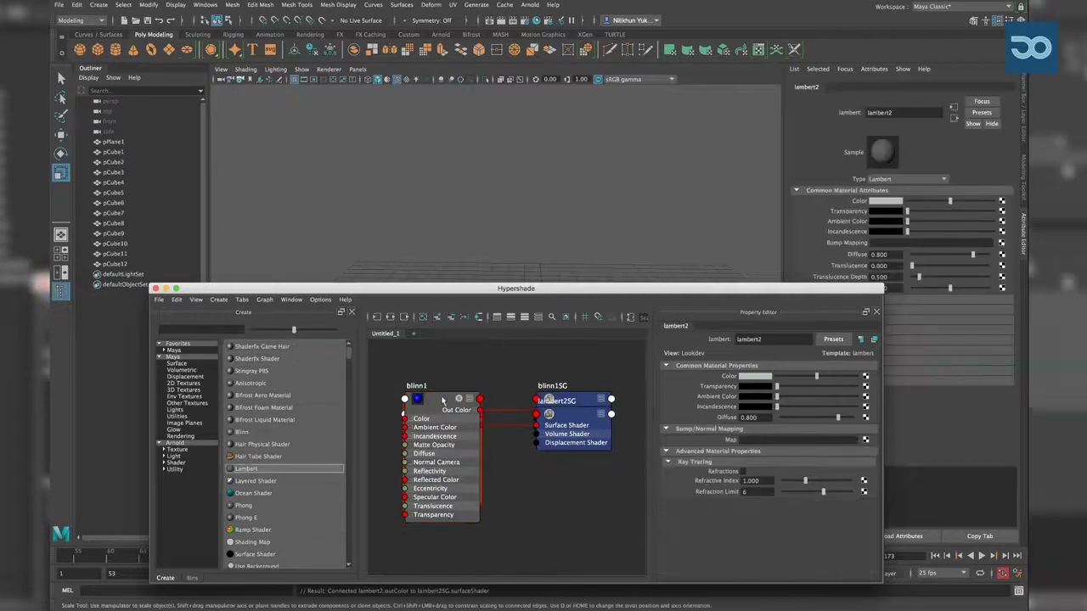
left_click(246, 468)
left_click_drag(433, 404, 433, 387)
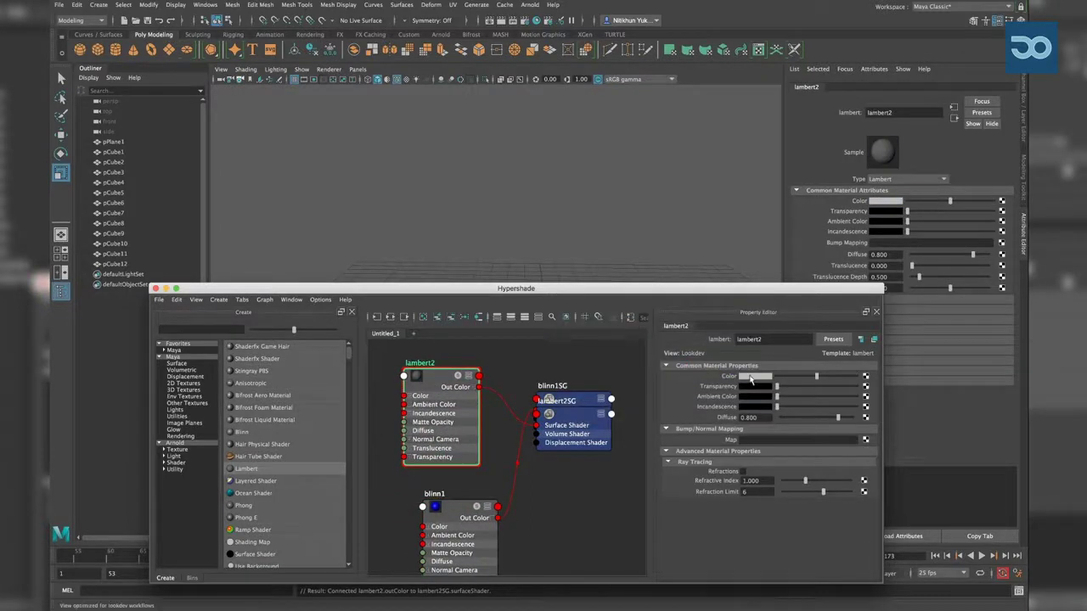
left_click(750, 377)
left_click(713, 350)
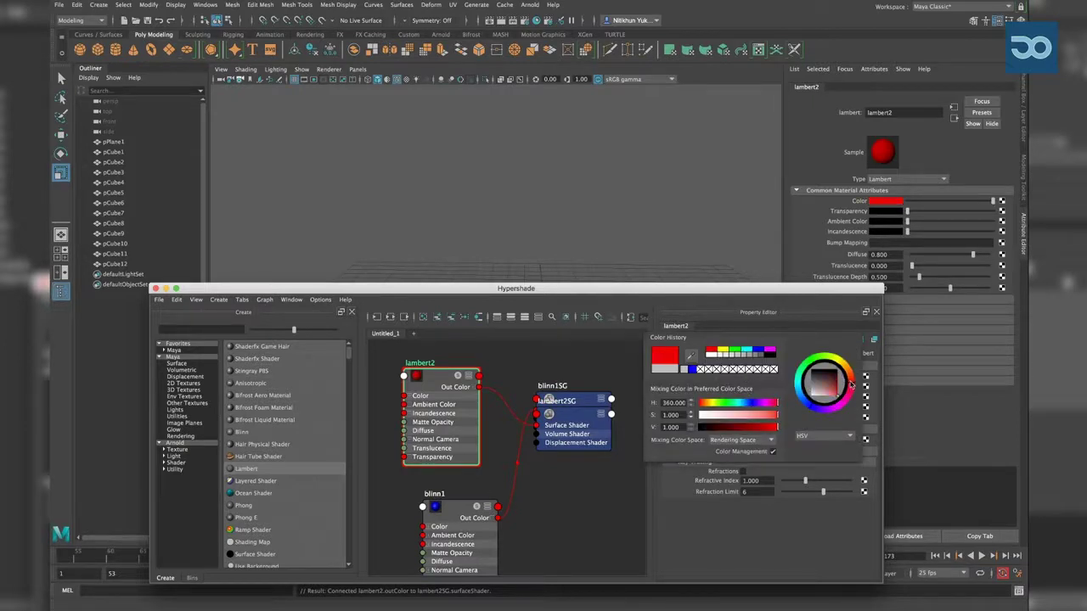
left_click_drag(851, 384, 856, 384)
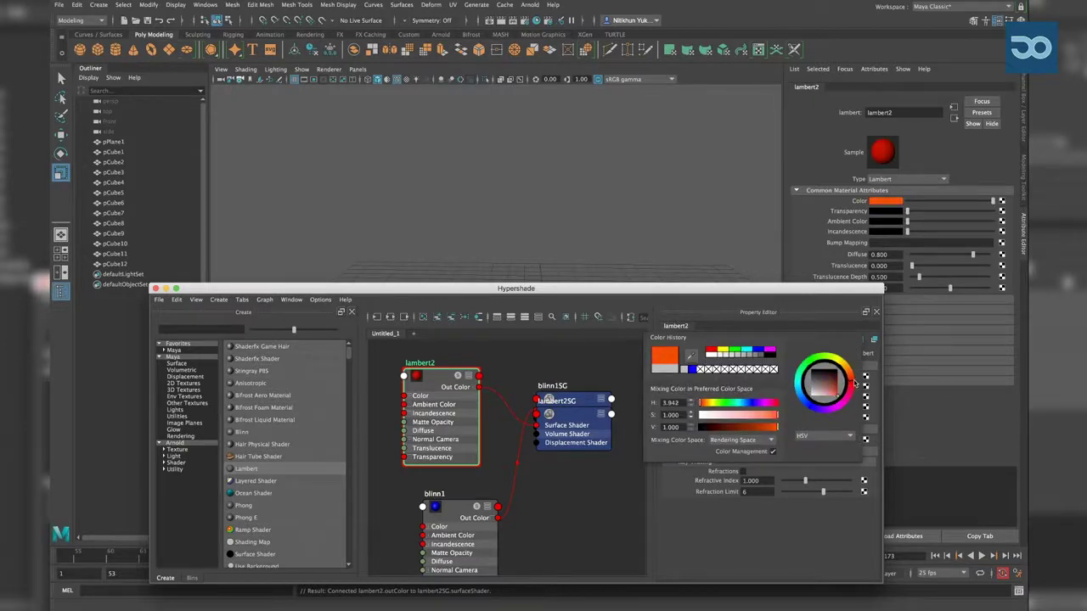
left_click_drag(856, 383, 844, 389)
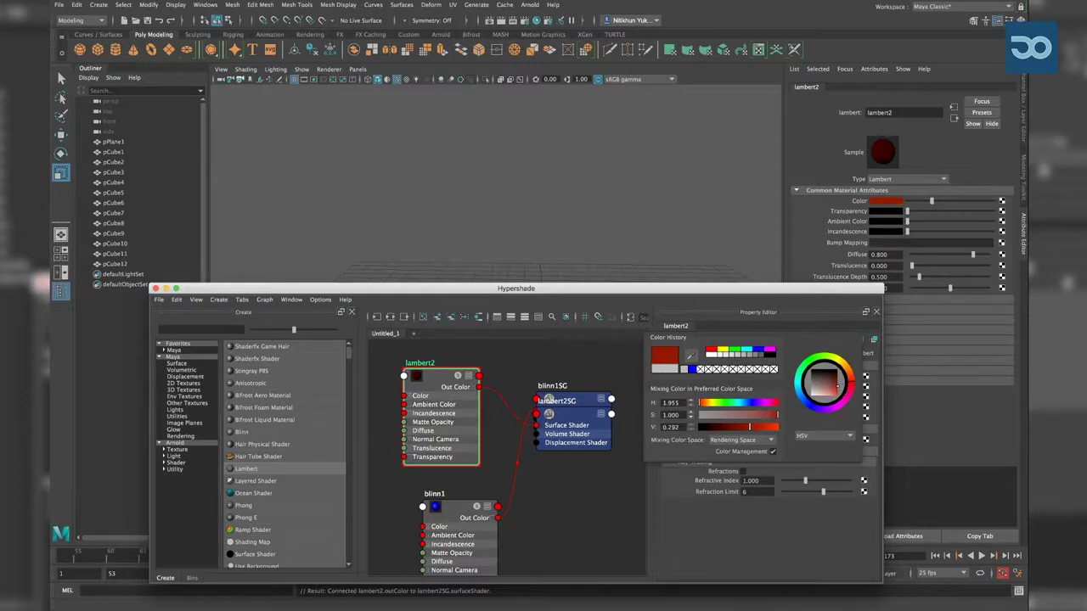
left_click_drag(720, 290, 714, 404)
Assign the red lambert2 material to pCube2, 4, 6, 8, 10 and 12
left_click(407, 322)
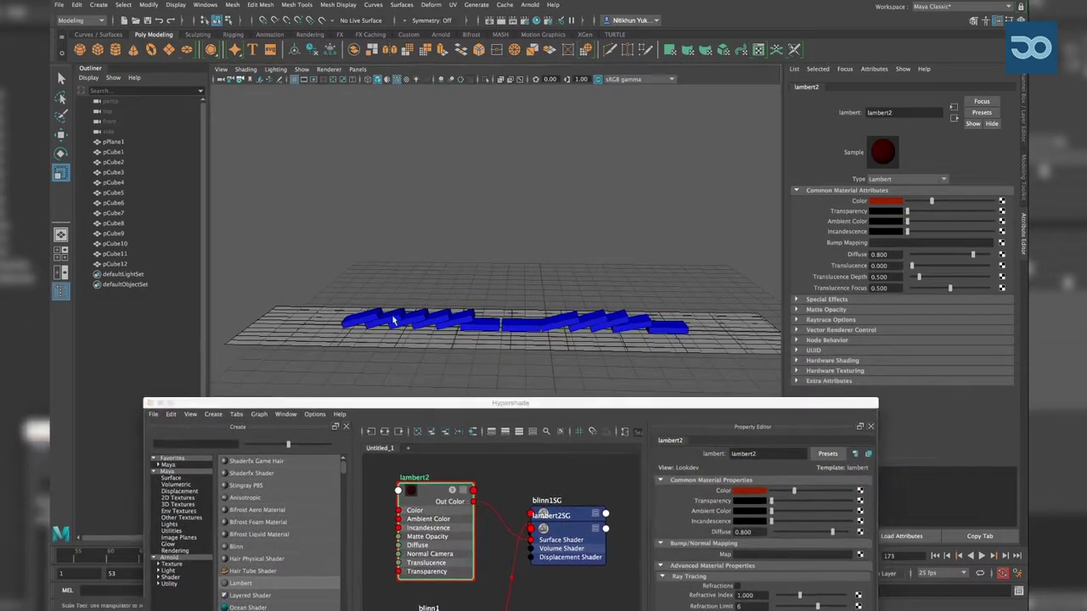
key("q")
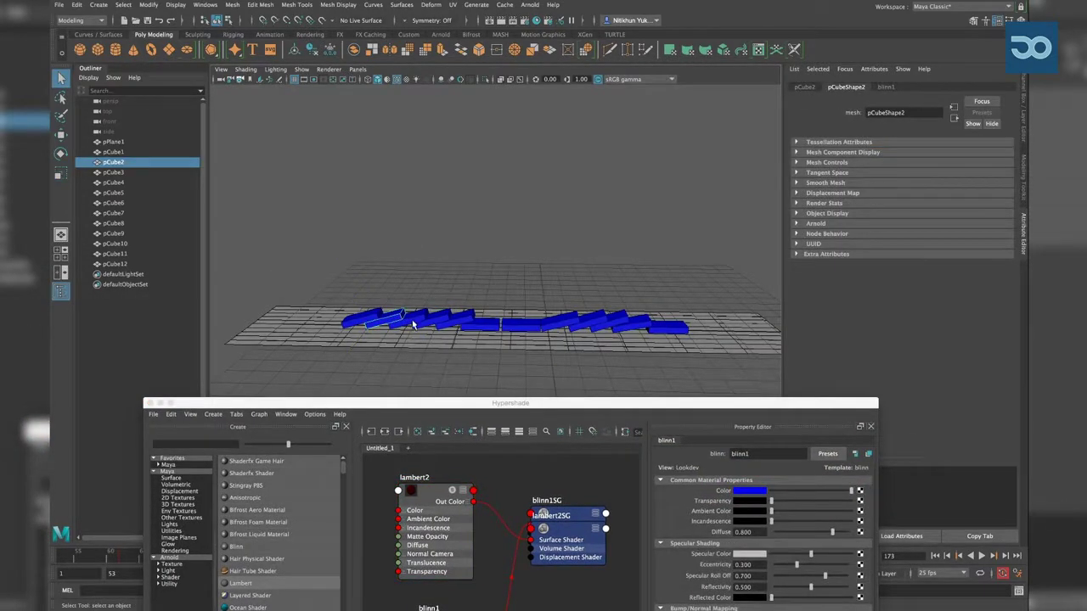
left_click(435, 315, "shift")
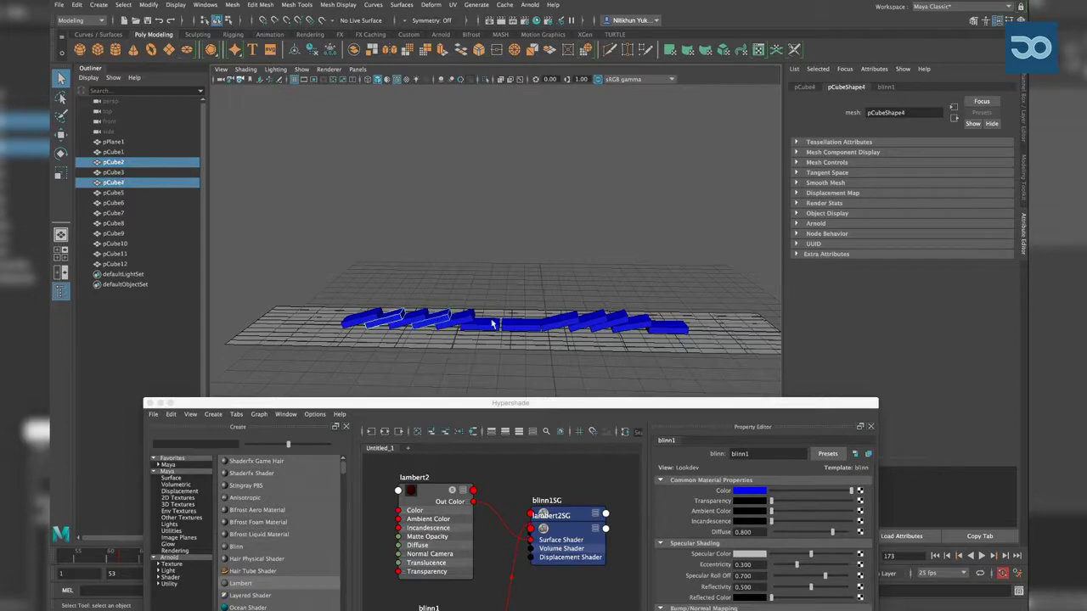
left_click(497, 326, "shift")
left_click(562, 327, "shift")
left_click(622, 327, "shift")
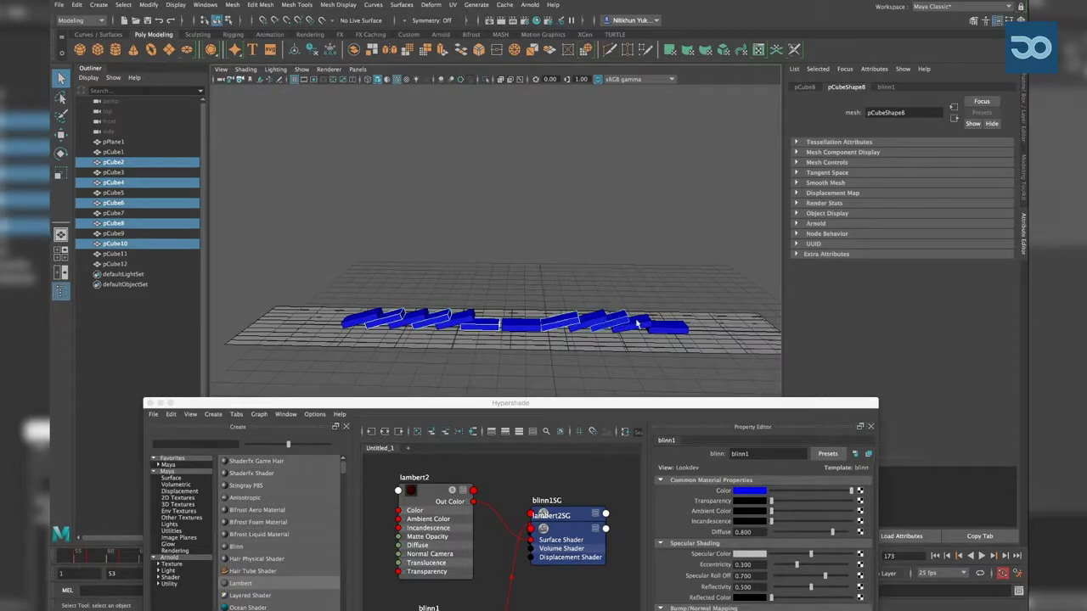
left_click(669, 332, "shift")
right_click_drag(428, 495, 437, 395)
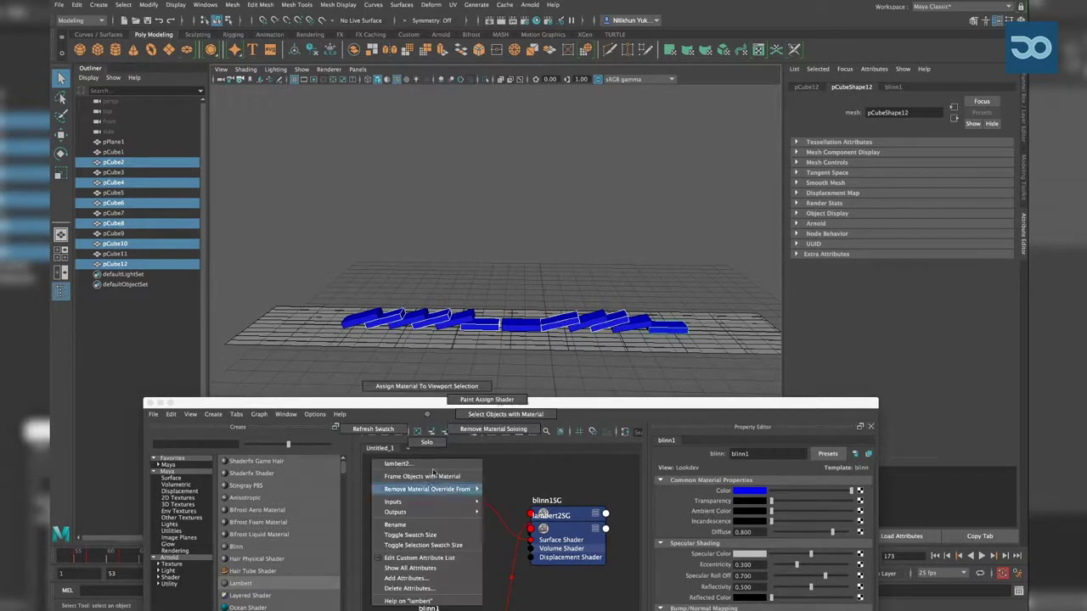
left_click(552, 365)
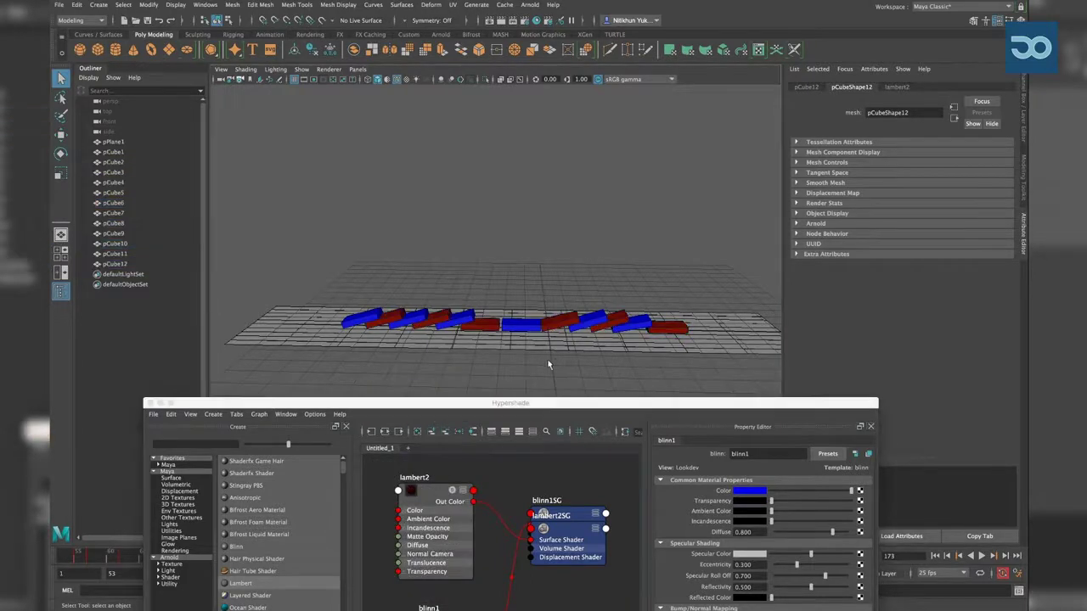
Play the domino fall from the first frame, then stop playback
left_click_drag(548, 365, 536, 376, "alt")
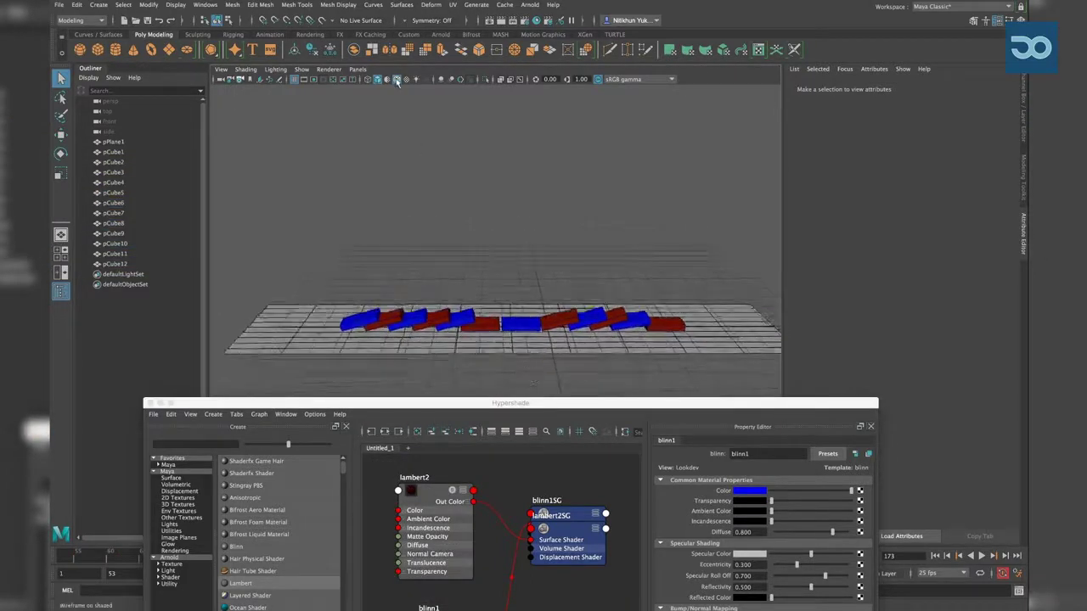
left_click_drag(607, 405, 562, 432)
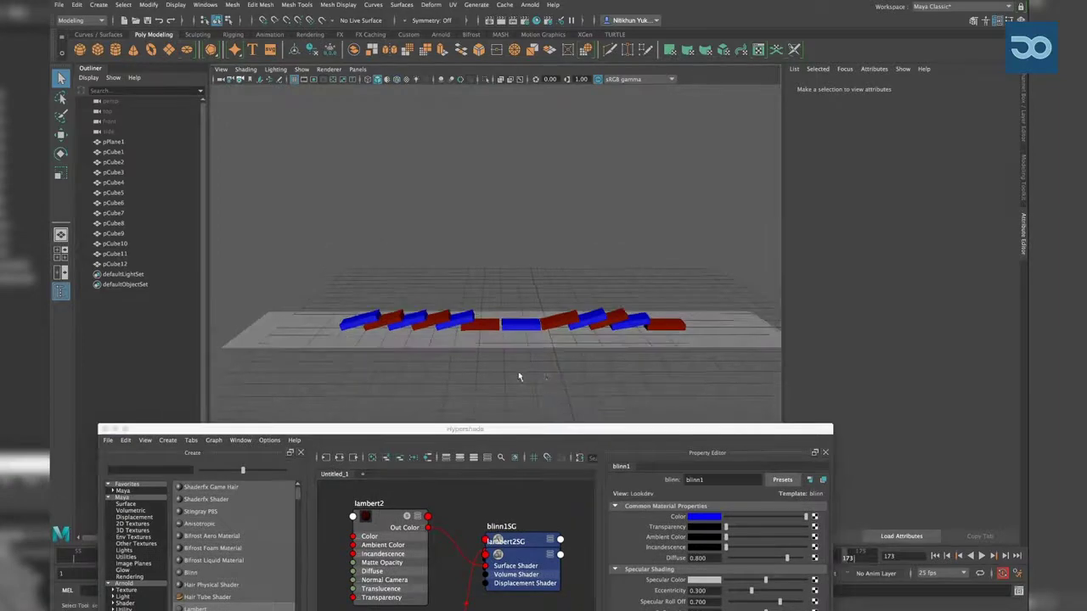
scroll(516, 376, "up", 2)
left_click(936, 556)
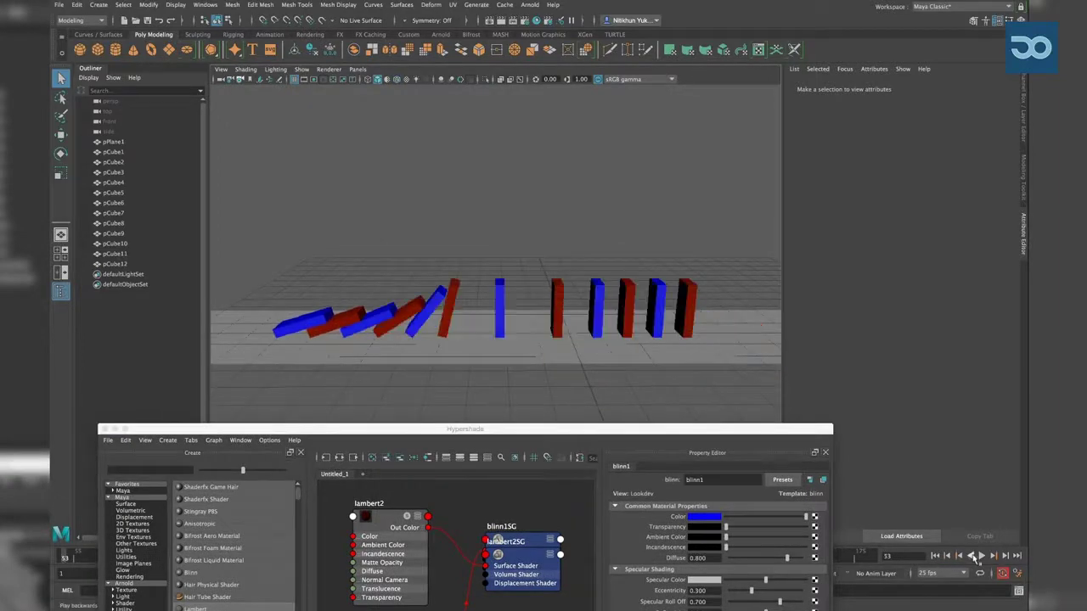
left_click(981, 556)
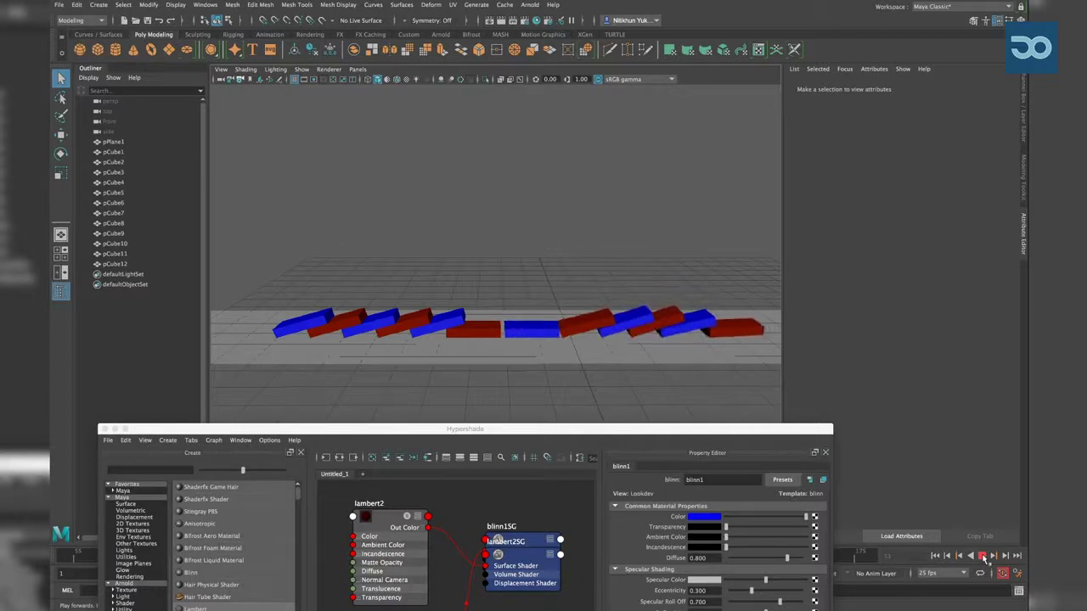
left_click(982, 556)
left_click_drag(618, 425, 601, 528)
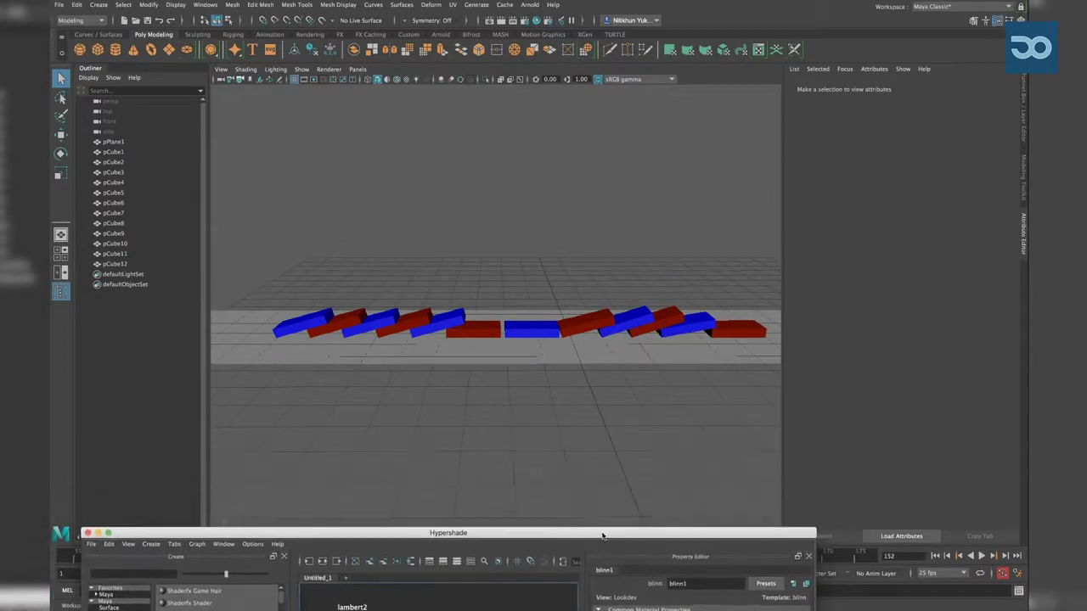
Select camera1 and delete it, leaving only the plane and twelve blocks
mouse_move(526, 357)
left_mouse_down("alt")
mouse_move(475, 411)
mouse_move(505, 408)
mouse_move(470, 393)
mouse_move(399, 248)
left_mouse_up("alt")
left_click(310, 35)
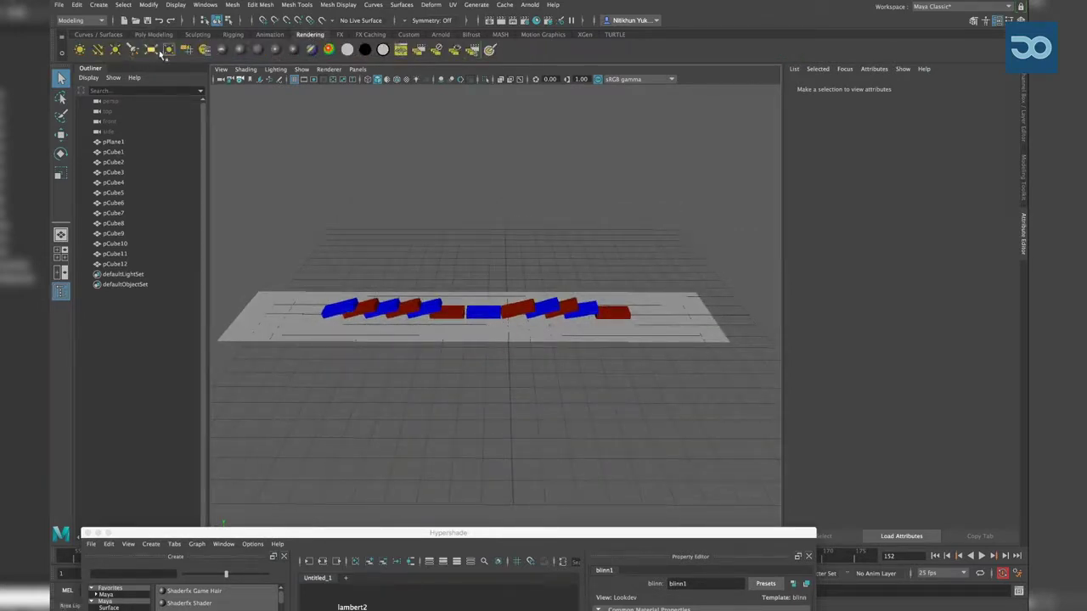
left_click(187, 49)
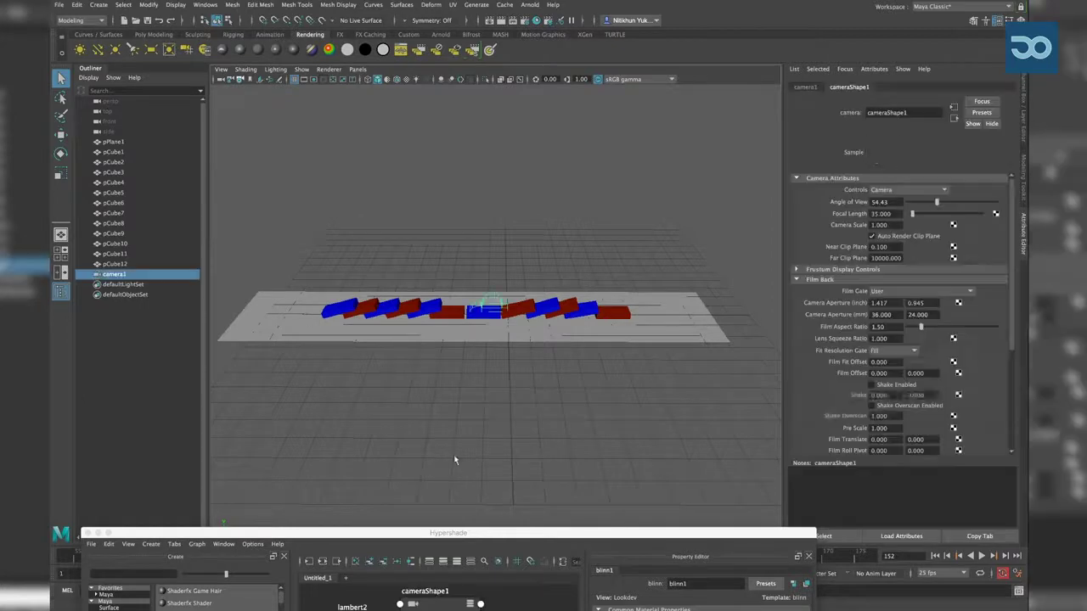
left_click_drag(475, 533, 501, 590)
mouse_move(505, 501)
left_mouse_down("alt")
mouse_move(539, 442)
mouse_move(456, 420)
mouse_move(538, 422)
left_mouse_up("alt")
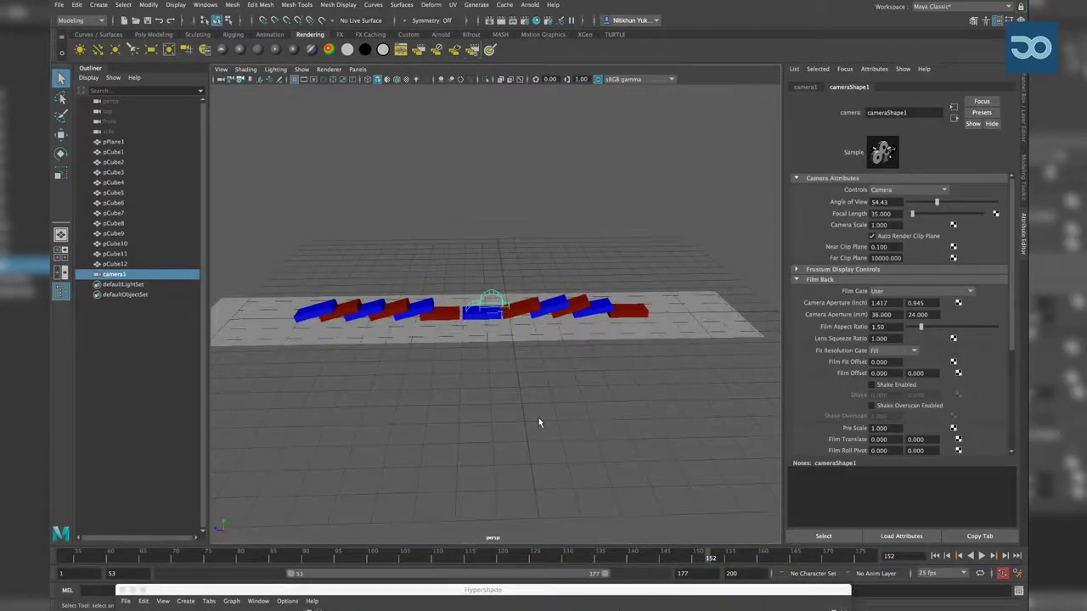
key("Delete")
Create a new display layer, layer2, and add all twelve blocks to it
left_click_drag(471, 333, 712, 410)
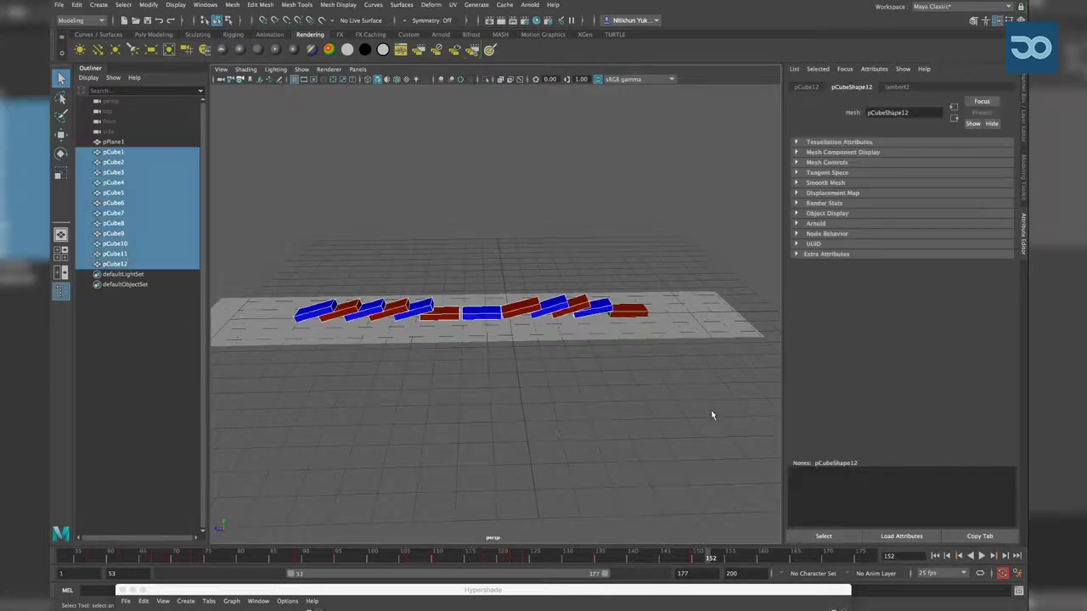
key("ctrl+a")
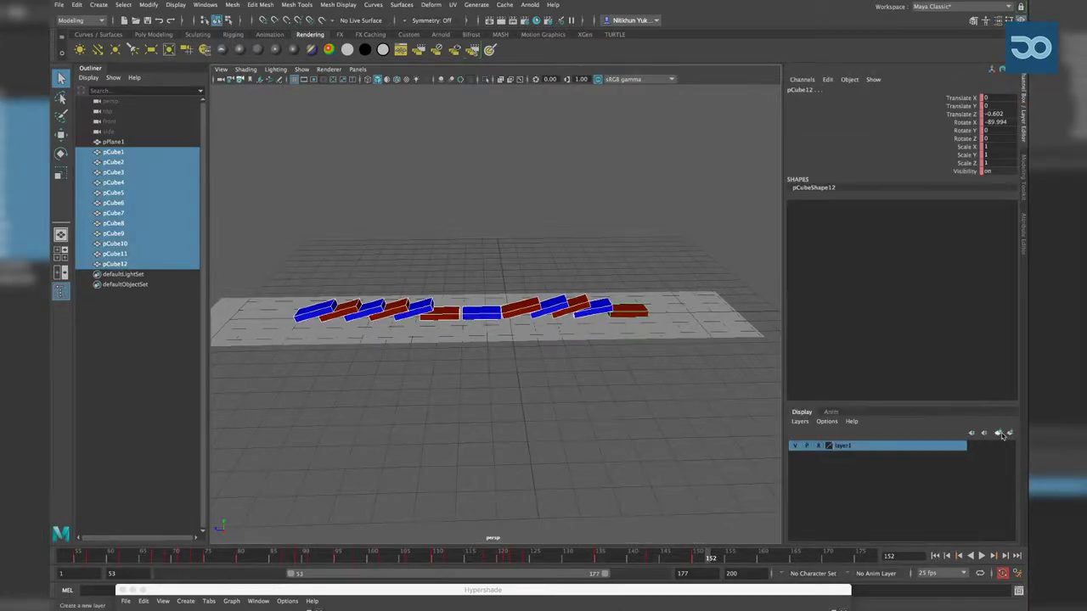
left_click(996, 432)
right_click(866, 448)
left_click(891, 470)
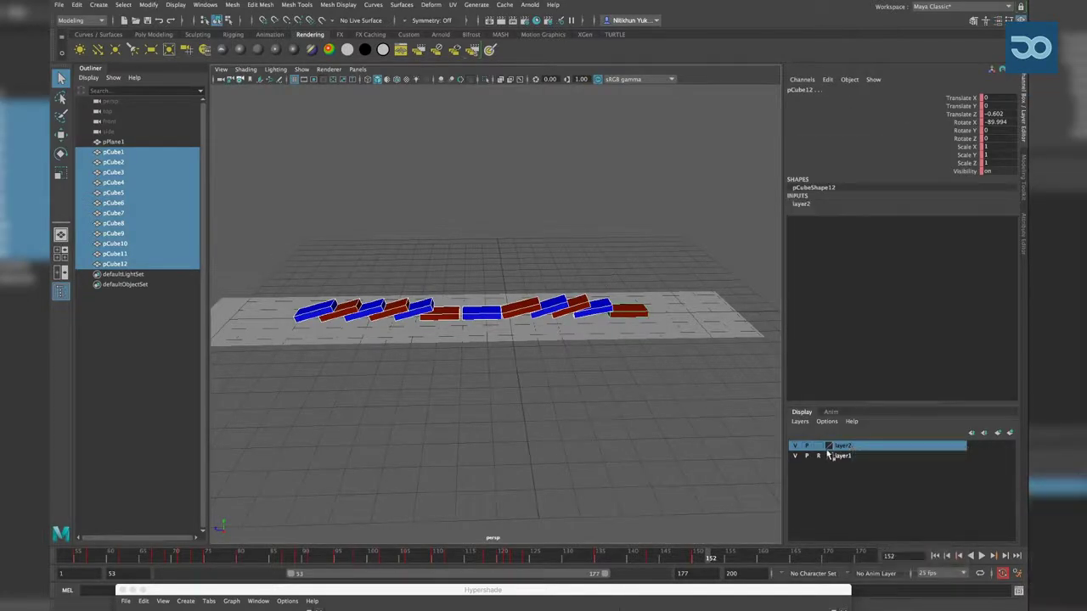
left_click(817, 445)
left_click(817, 446)
right_click(838, 447)
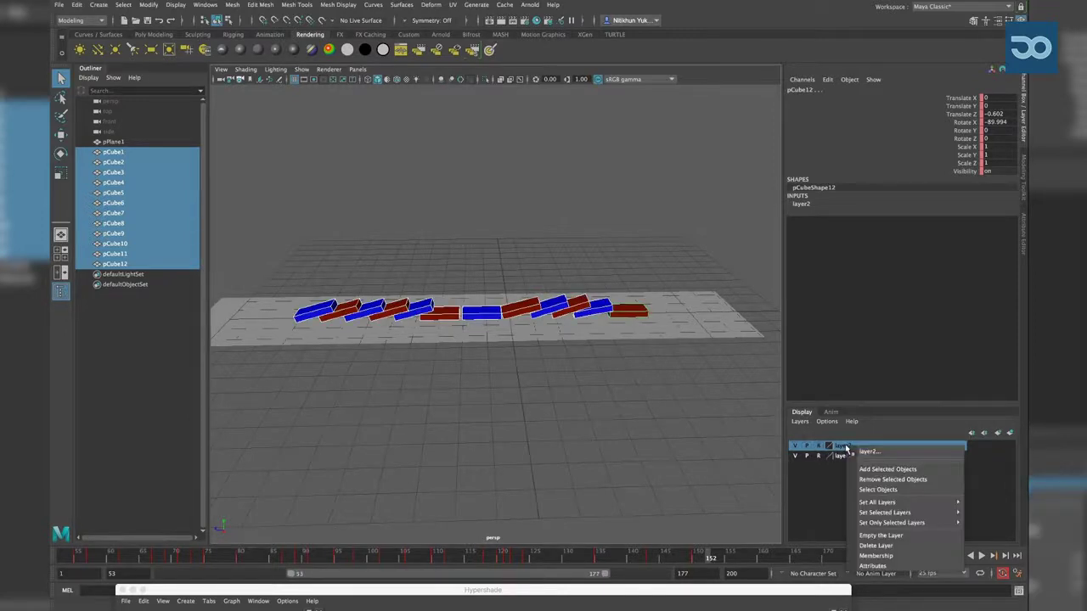
left_click(862, 472)
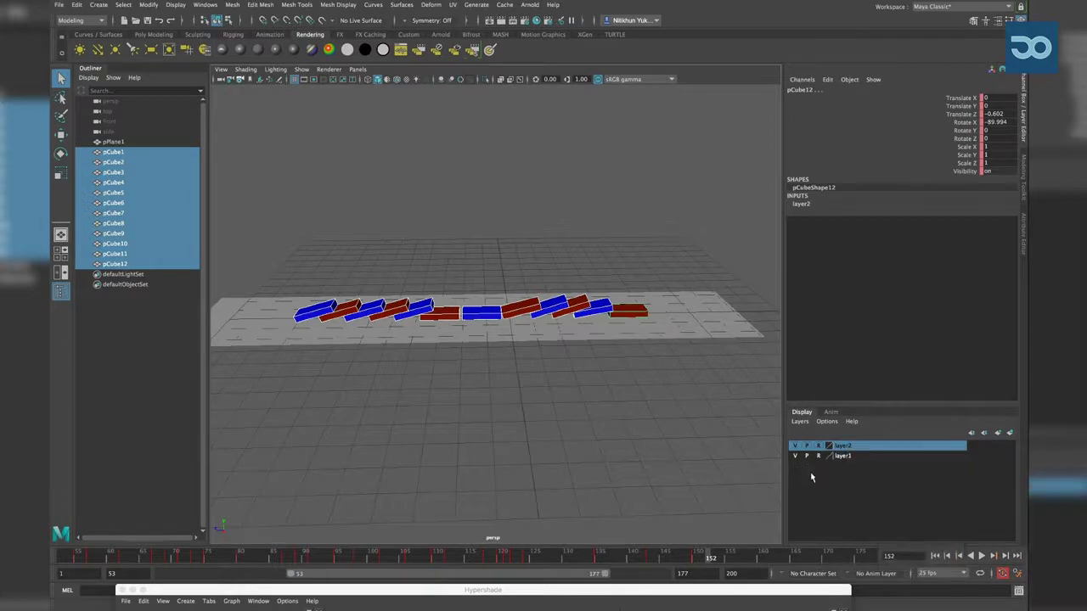
left_click(624, 410)
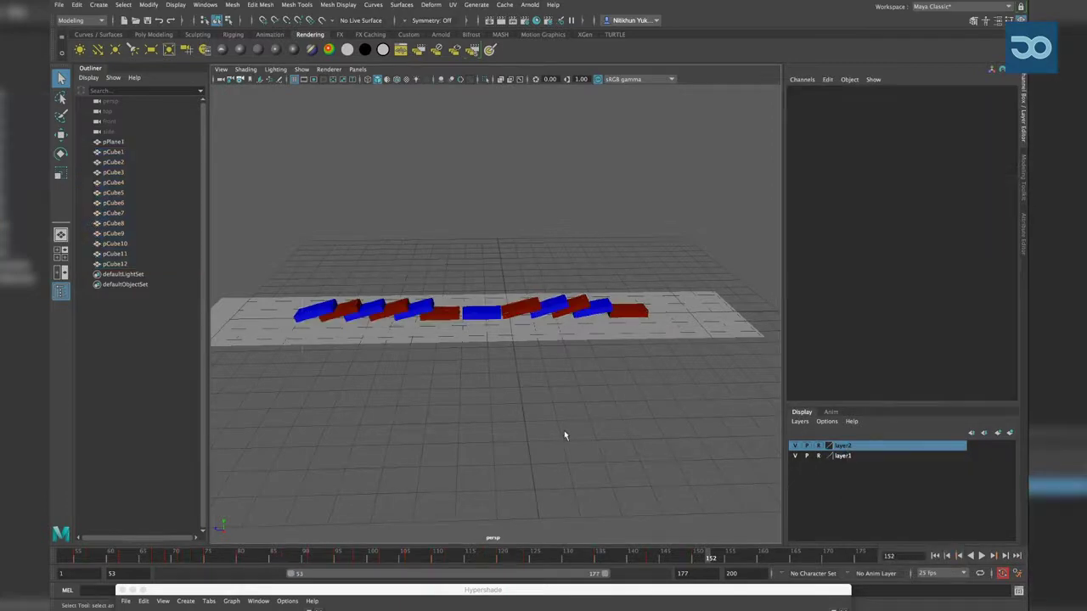
Create a new camera, camera1, and a NURBS circle, nurbsCircle1
left_click(188, 49)
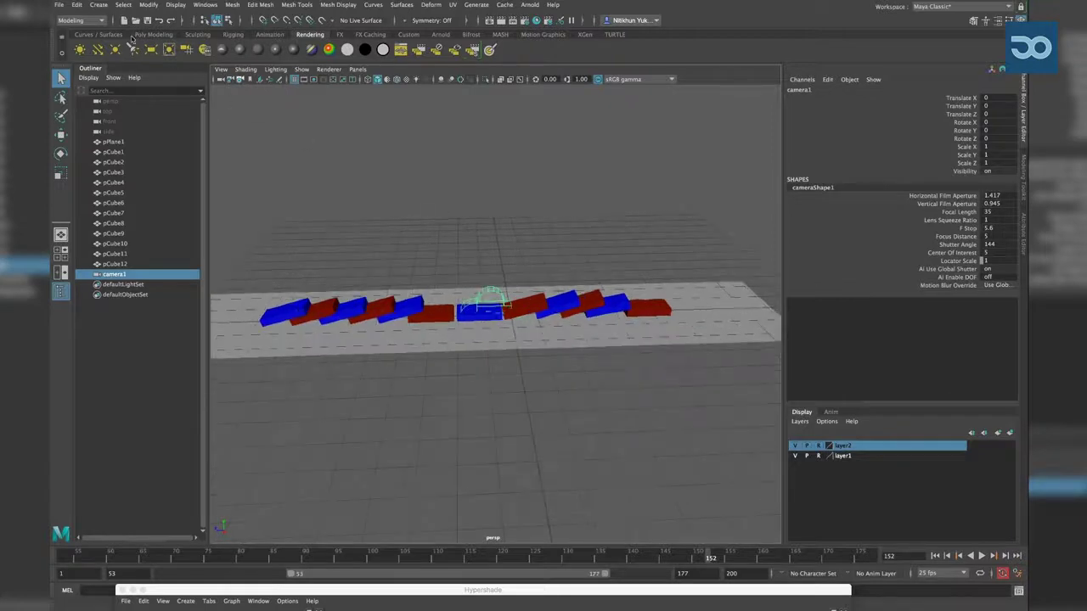
left_click(85, 34)
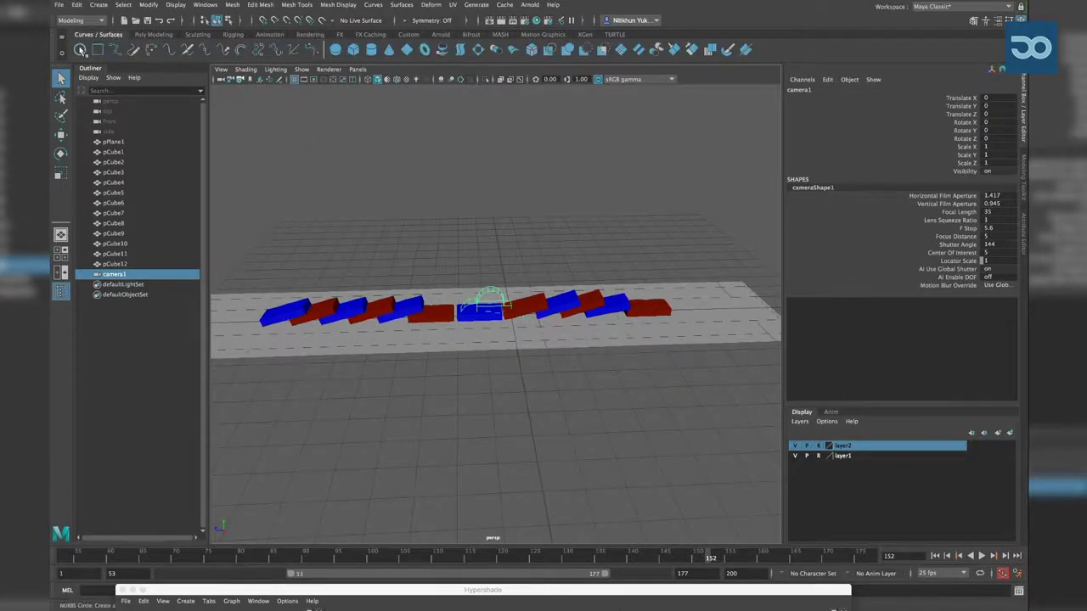
left_click(80, 49)
Scale the NURBS circle up to surround the blocks and freeze its transformations
key("r")
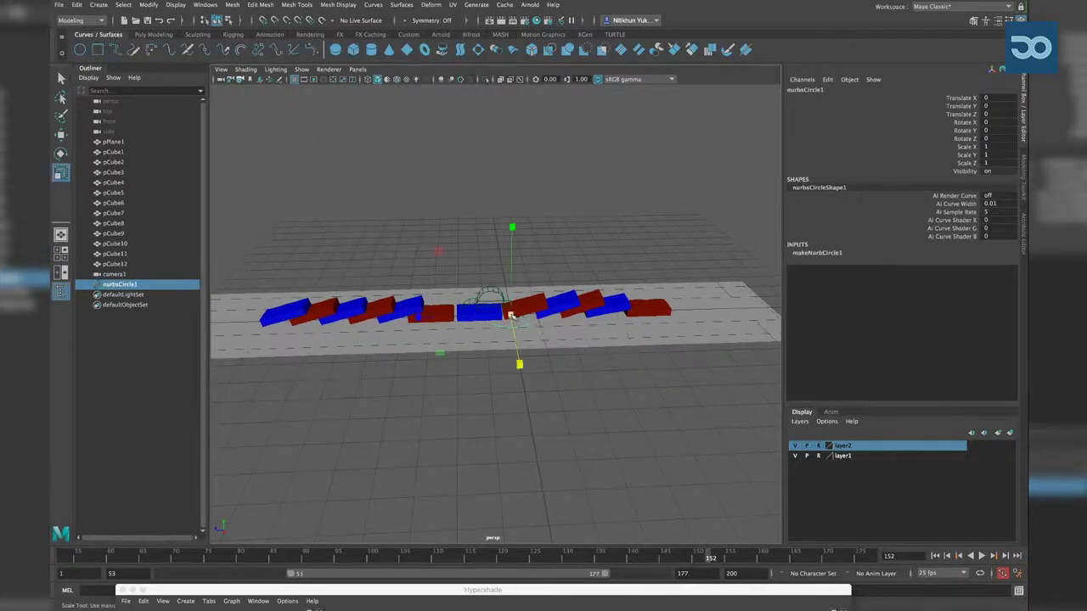
left_click_drag(509, 315, 560, 316)
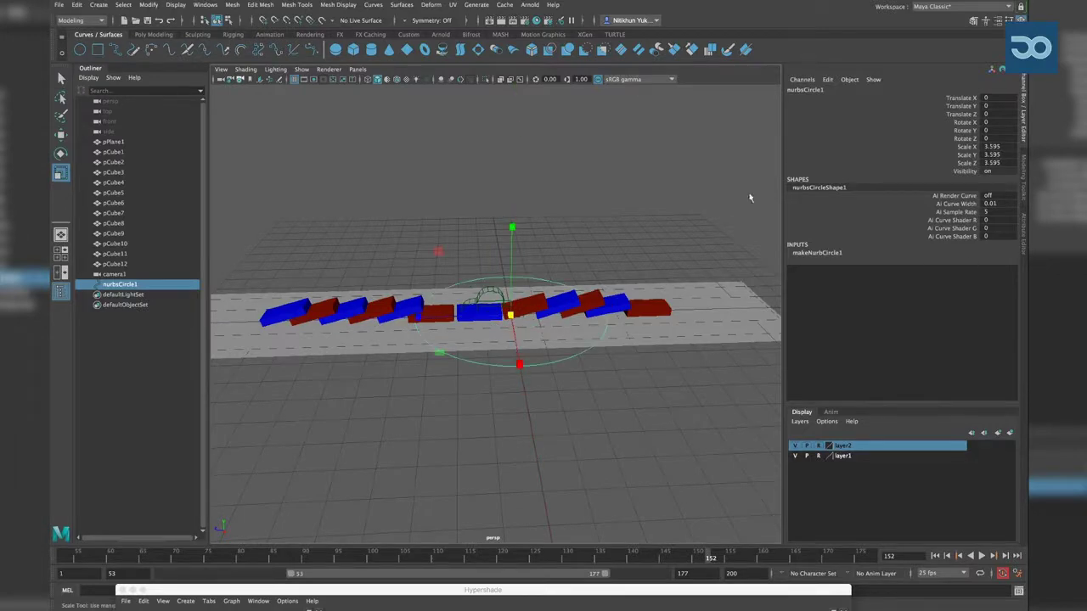
left_click(149, 4)
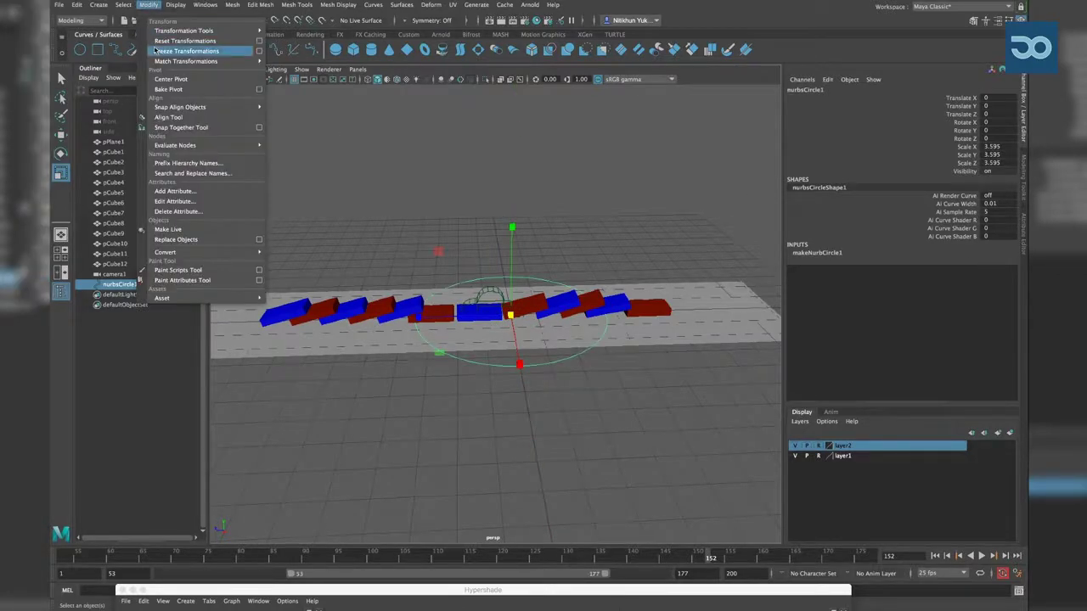
left_click(155, 50)
Parent camera1 under nurbsCircle1
left_click(114, 275)
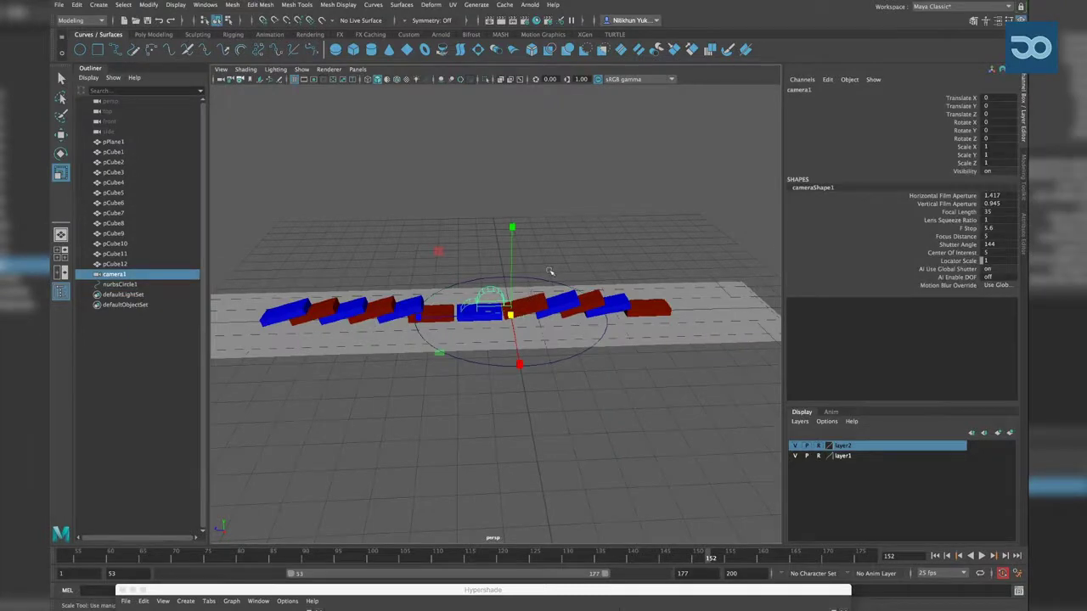
left_click(570, 294, "shift")
key("p")
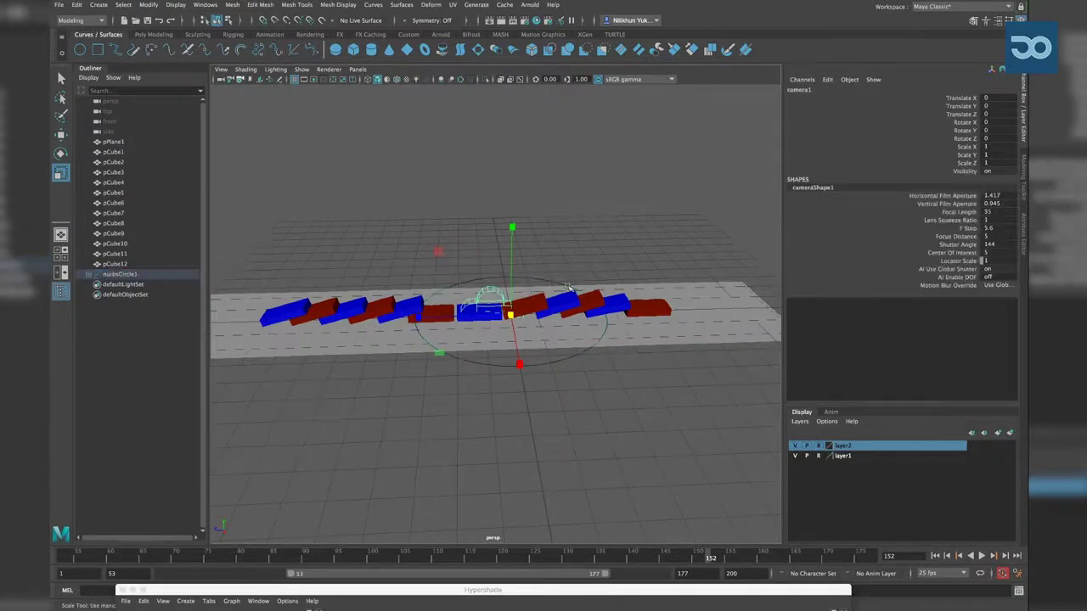
Rotate nurbsCircle1 to 90 degrees on Y
key("w")
key("e")
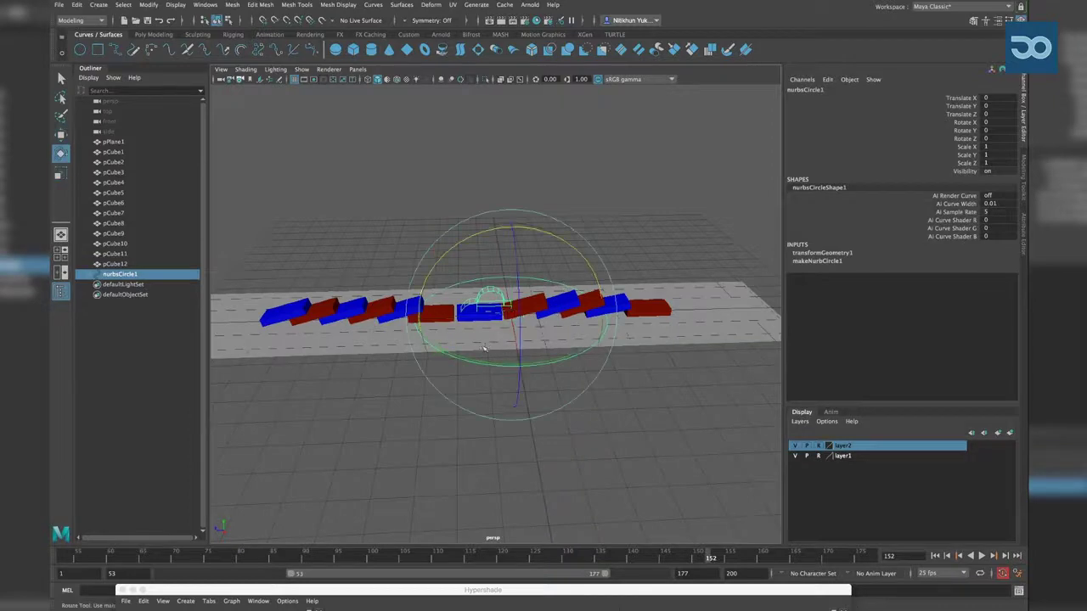
left_click_drag(476, 362, 659, 345)
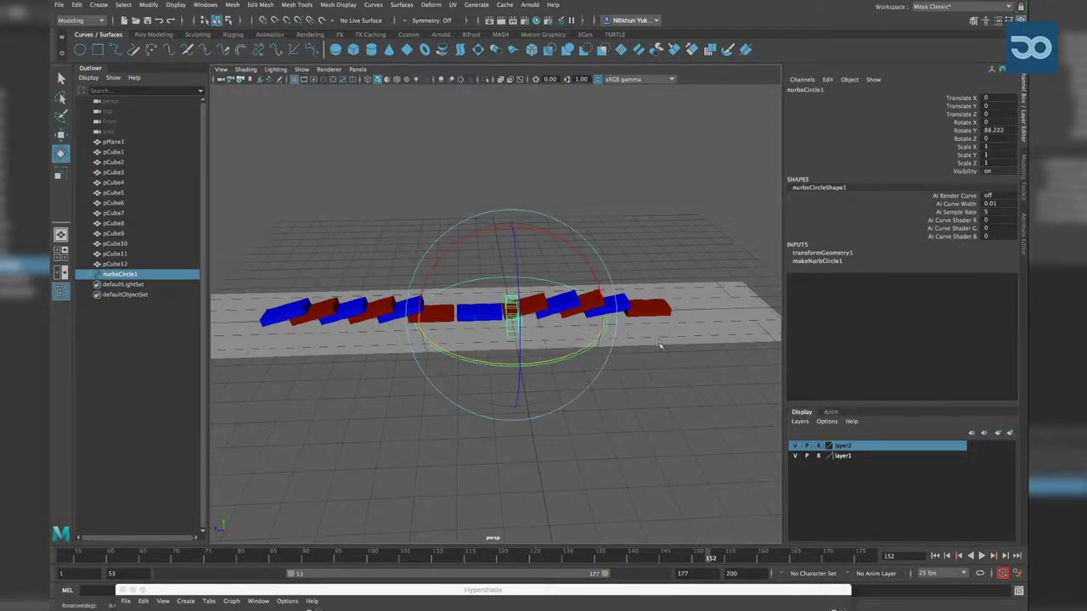
double_click(993, 130)
key("Return")
left_click_drag(552, 368, 595, 376)
left_click(586, 406)
Show four views with full-height left panes and make the left pane look through camera1
key("space")
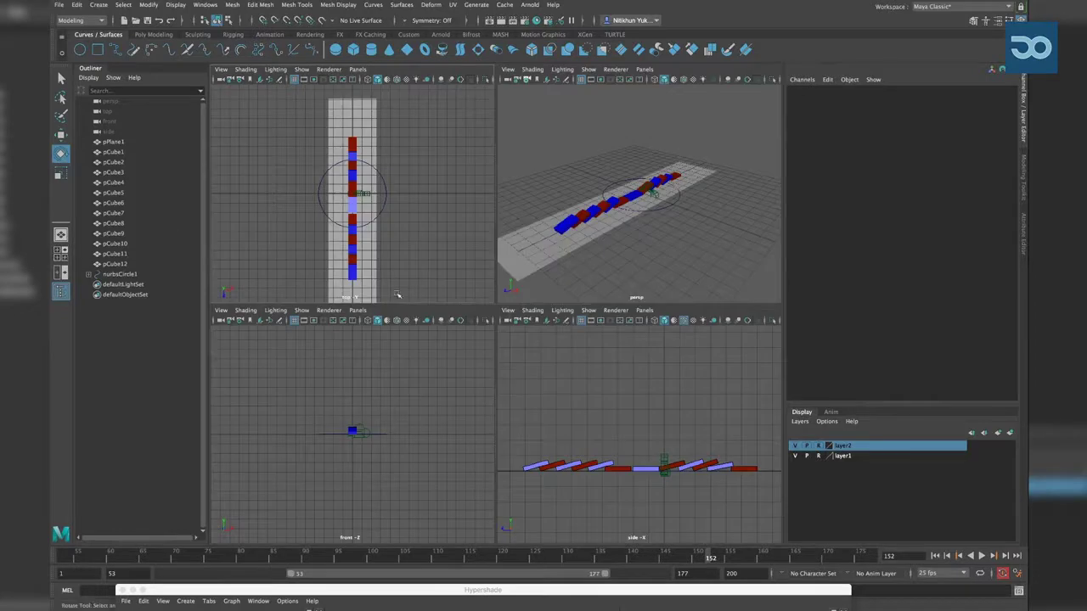
left_click_drag(394, 301, 396, 579)
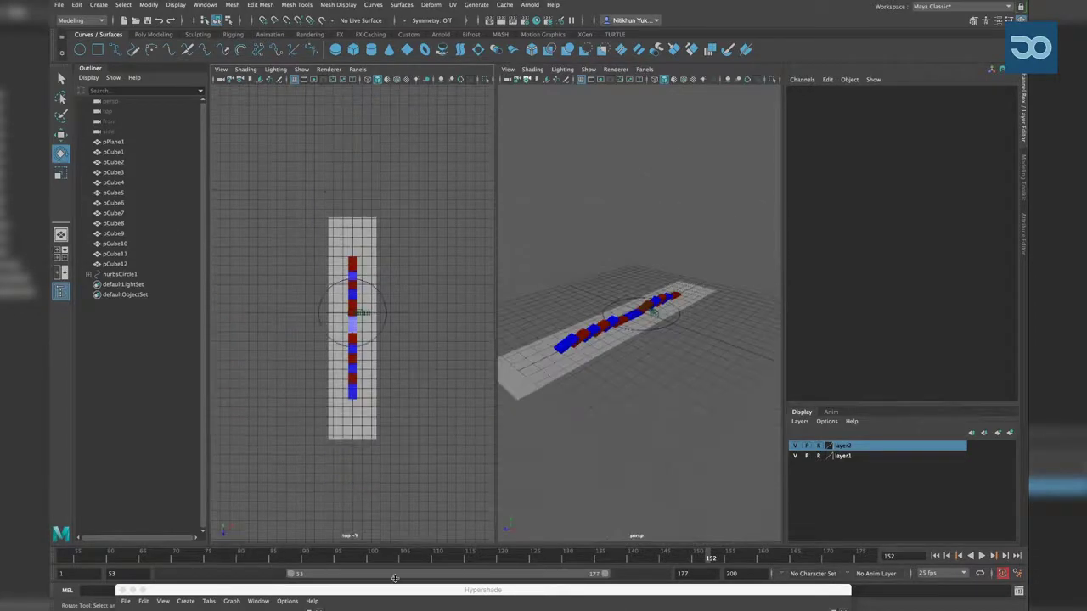
left_click(359, 70)
left_click(475, 83)
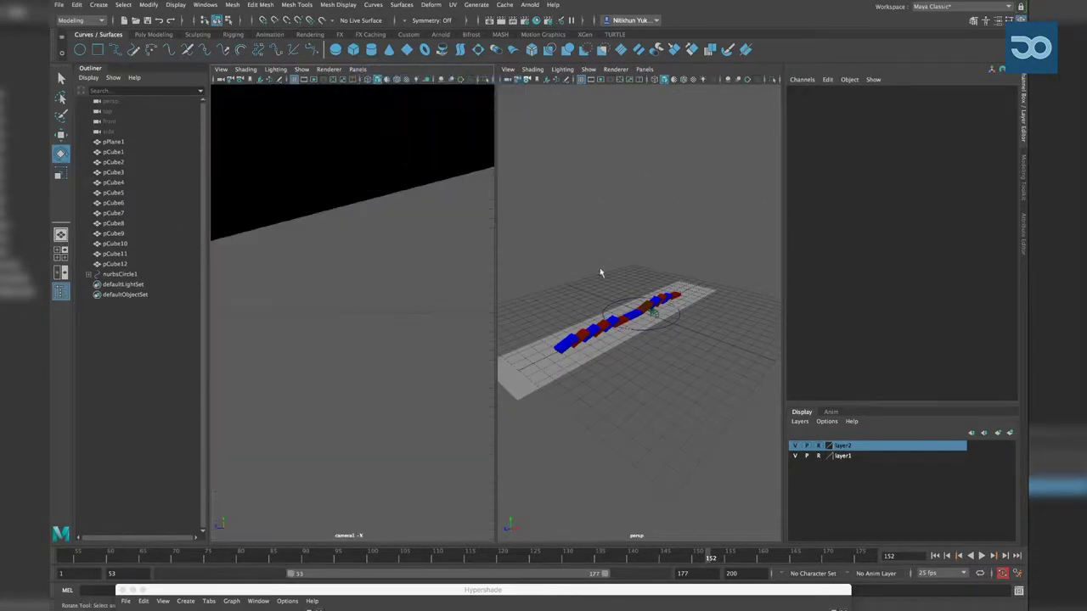
Move nurbsCircle1 to Translate X 20.784 and widen the camera1 pane with its resolution gate on
left_click(678, 321)
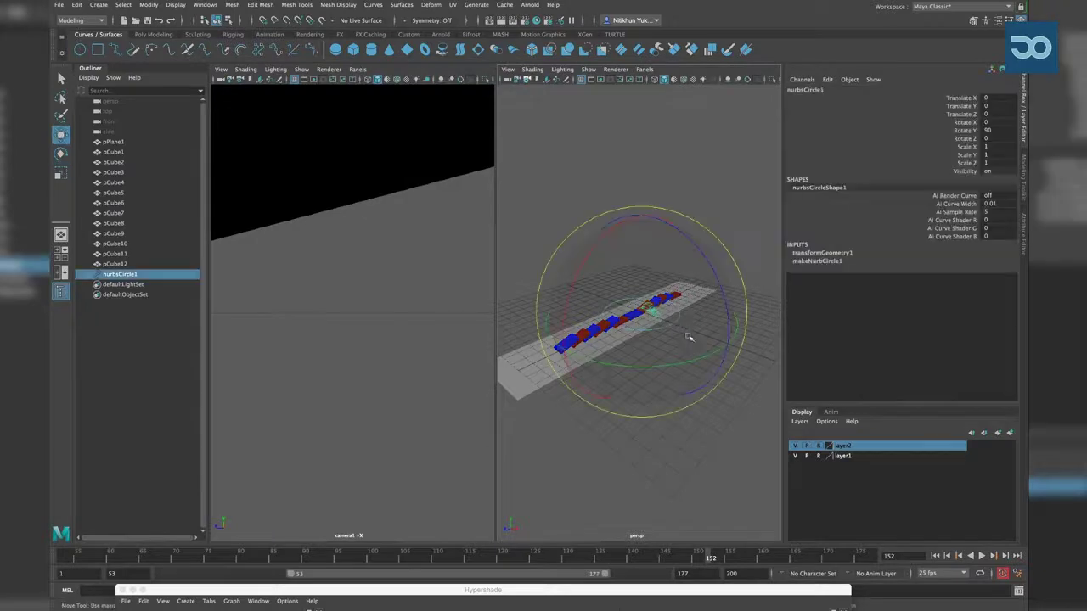
key("w")
left_click_drag(730, 340, 474, 213)
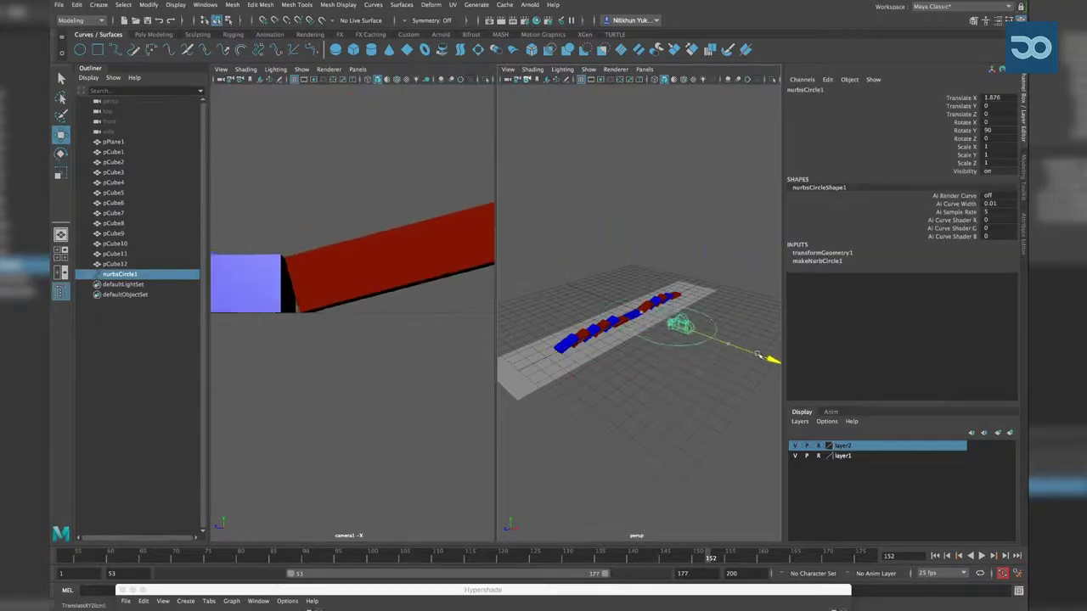
left_click(313, 79)
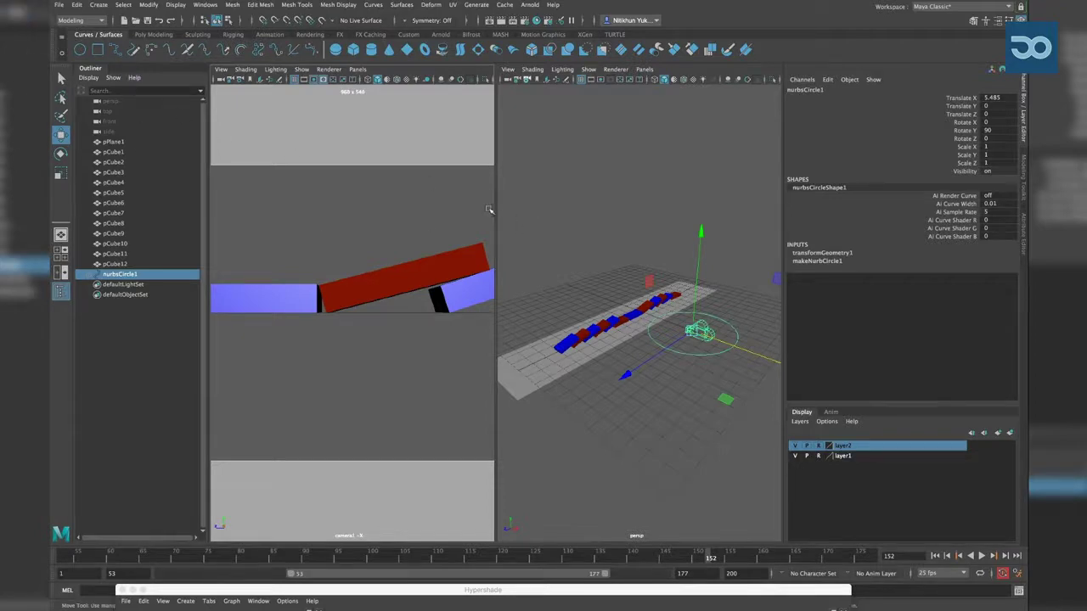
left_click_drag(495, 208, 727, 212)
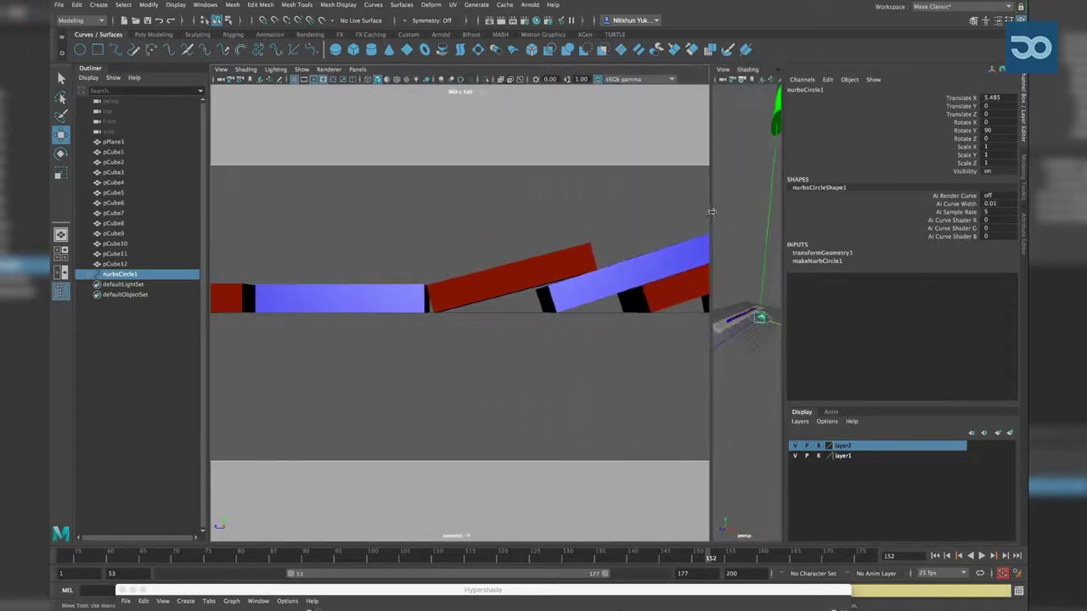
mouse_move(768, 338)
left_mouse_down("alt")
mouse_move(741, 341)
mouse_move(885, 323)
left_mouse_up("alt")
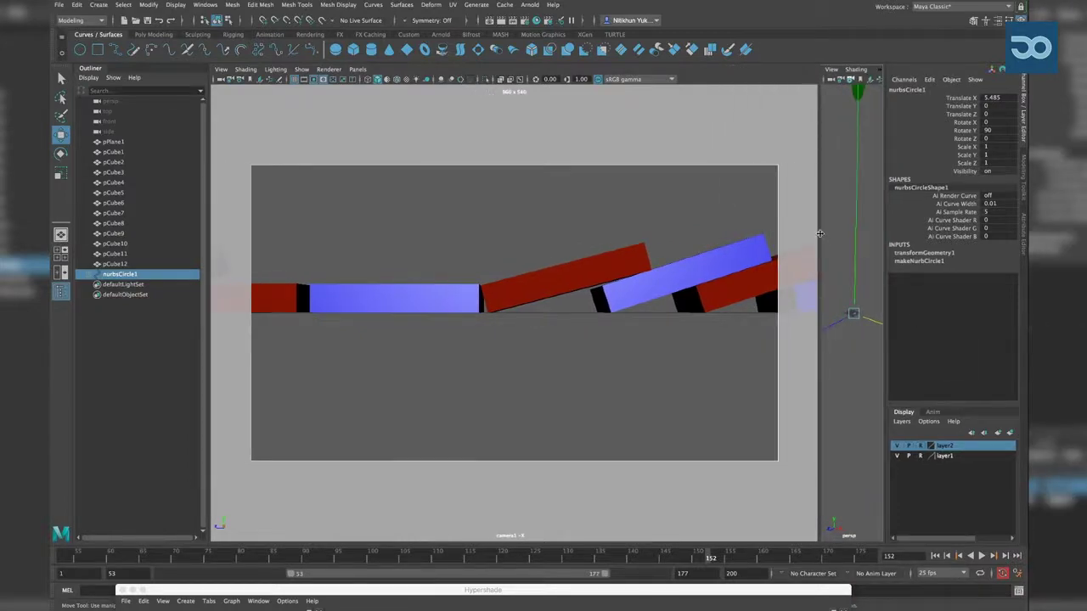
left_click_drag(819, 233, 743, 233)
mouse_move(815, 356)
left_mouse_down("alt")
mouse_move(785, 323)
mouse_move(817, 312)
mouse_move(822, 264)
mouse_move(825, 289)
left_mouse_up("alt")
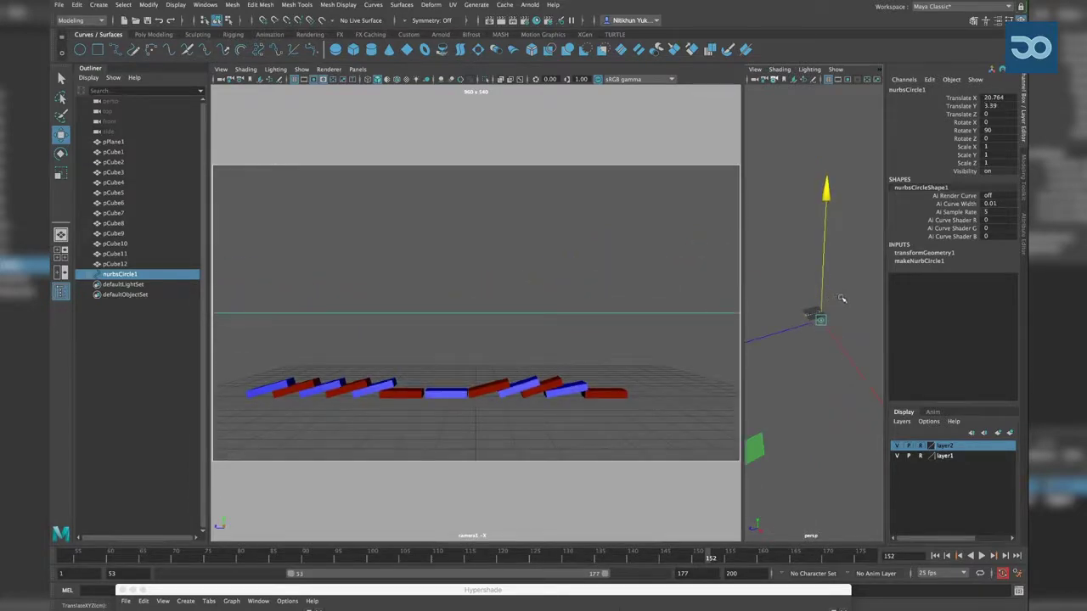
Bring the circle rig closer along X and make the playback range start at frame 1
key("e")
key("minus")
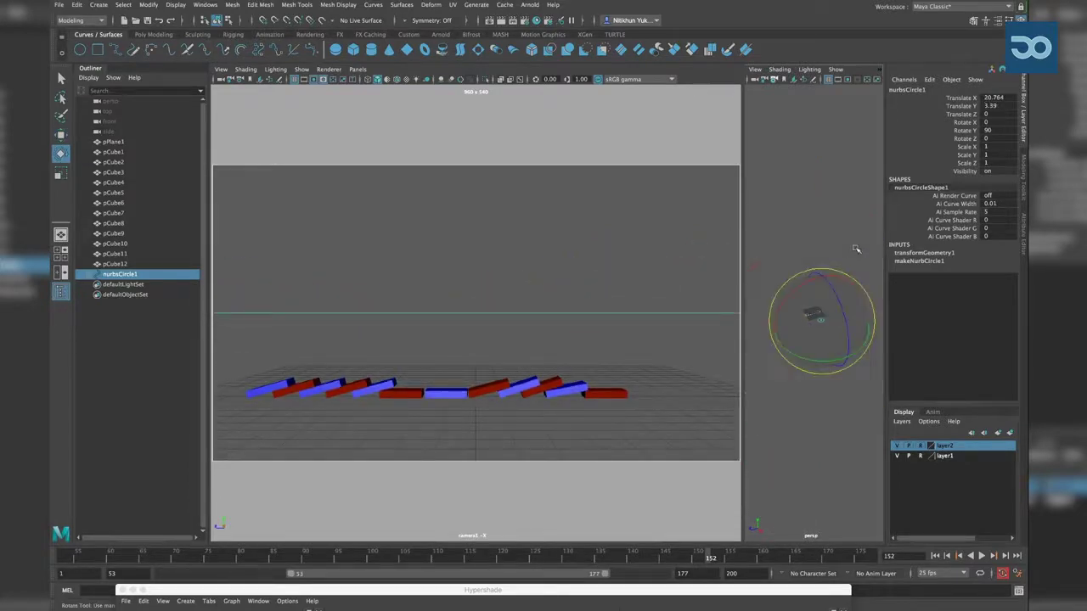
key("equal")
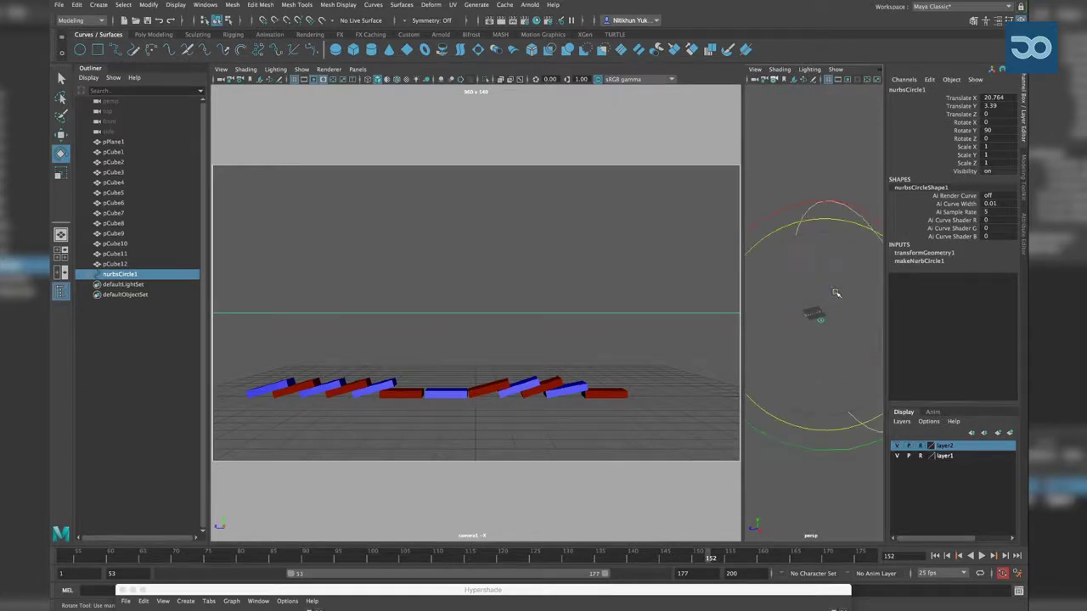
key("minus")
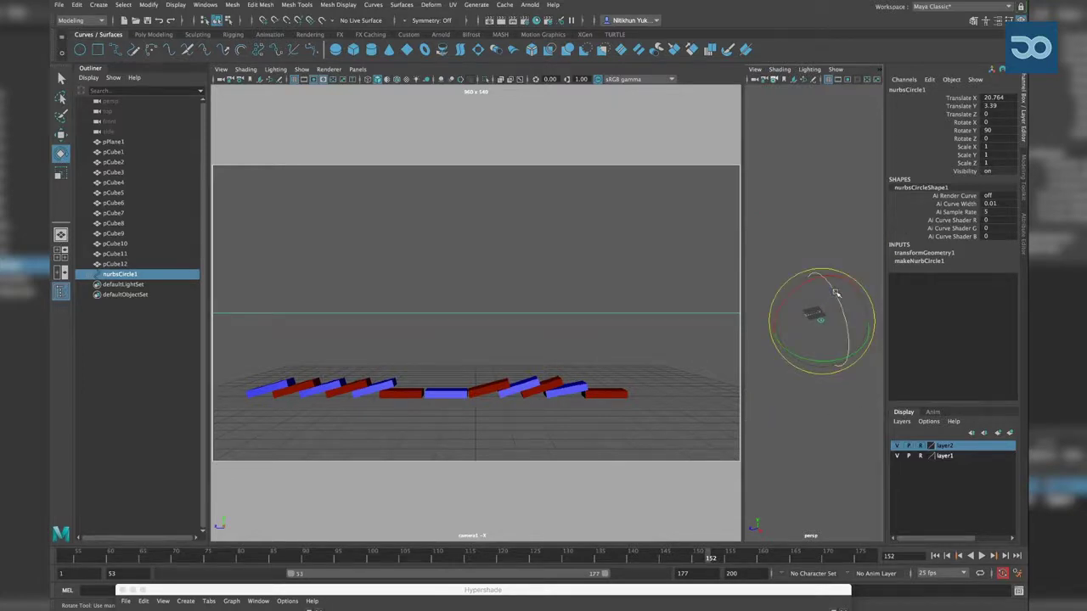
mouse_move(837, 293)
left_mouse_down("alt")
mouse_move(810, 323)
mouse_move(811, 284)
left_mouse_up("alt")
key("w")
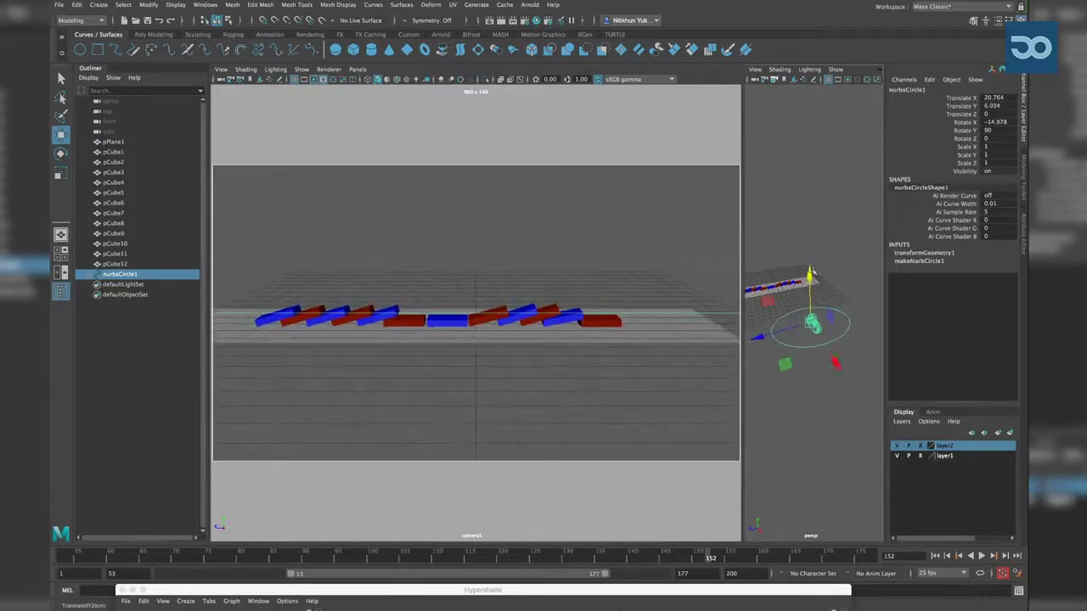
left_click_drag(830, 348, 806, 319)
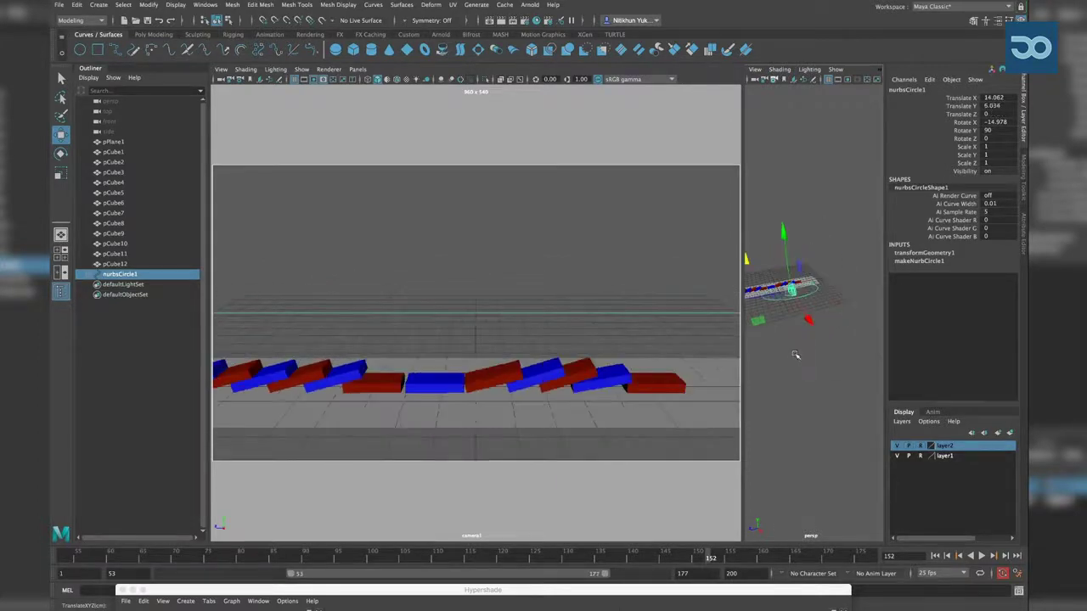
mouse_move(779, 365)
left_mouse_down("alt")
mouse_move(822, 356)
mouse_move(841, 336)
mouse_move(597, 501)
left_mouse_up("alt")
left_click_drag(452, 556, 65, 556)
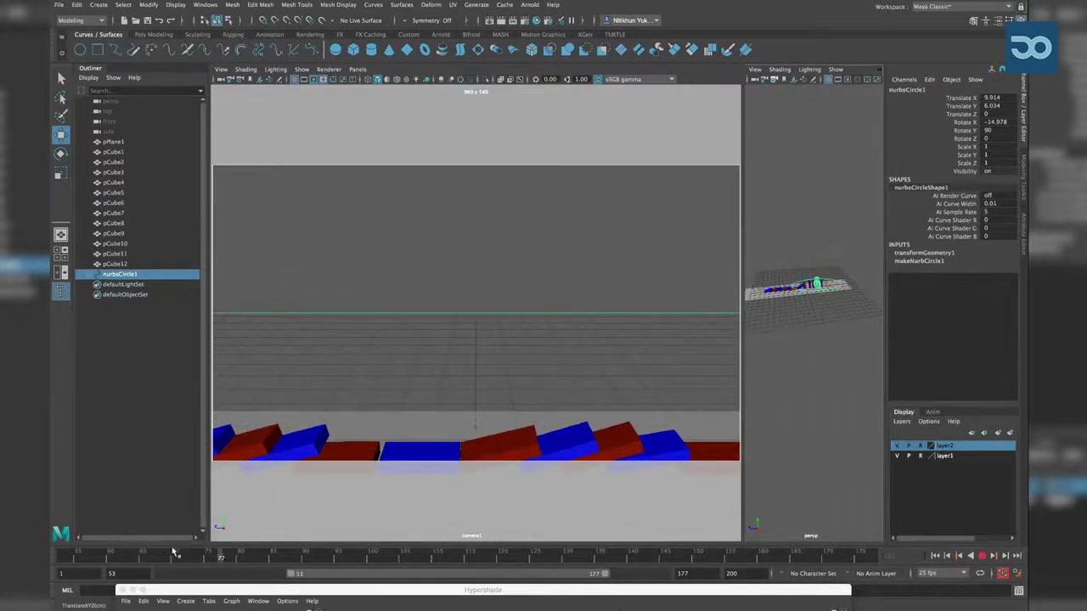
left_click_drag(292, 573, 161, 573)
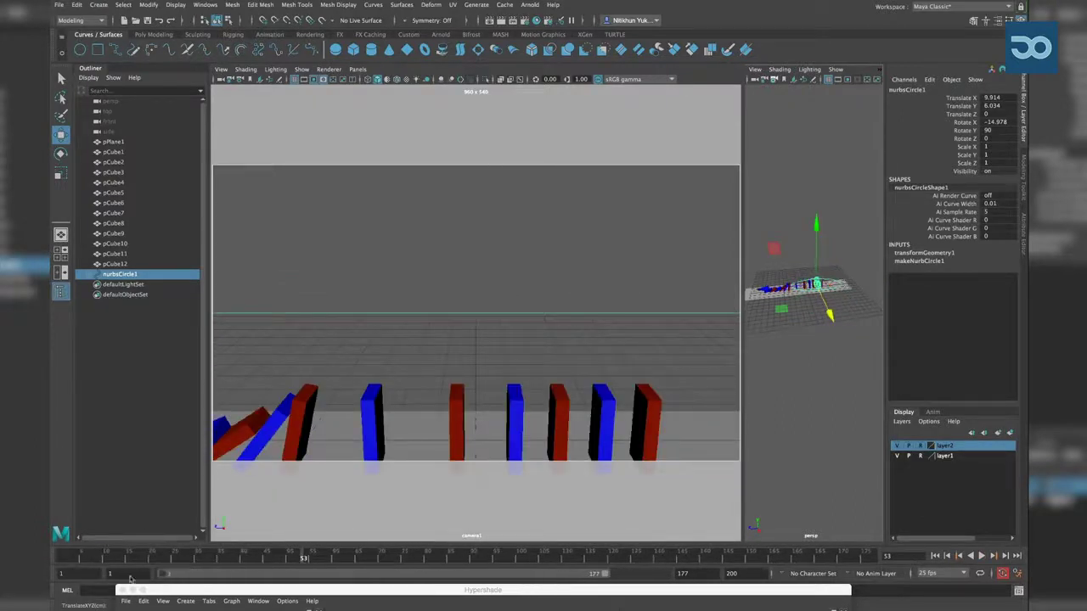
Reposition nurbsCircle1 to 7.629, 3.889, 7.267 with Rotate X -21.223 to centre the dominoes
left_click_drag(885, 321, 874, 231, "alt")
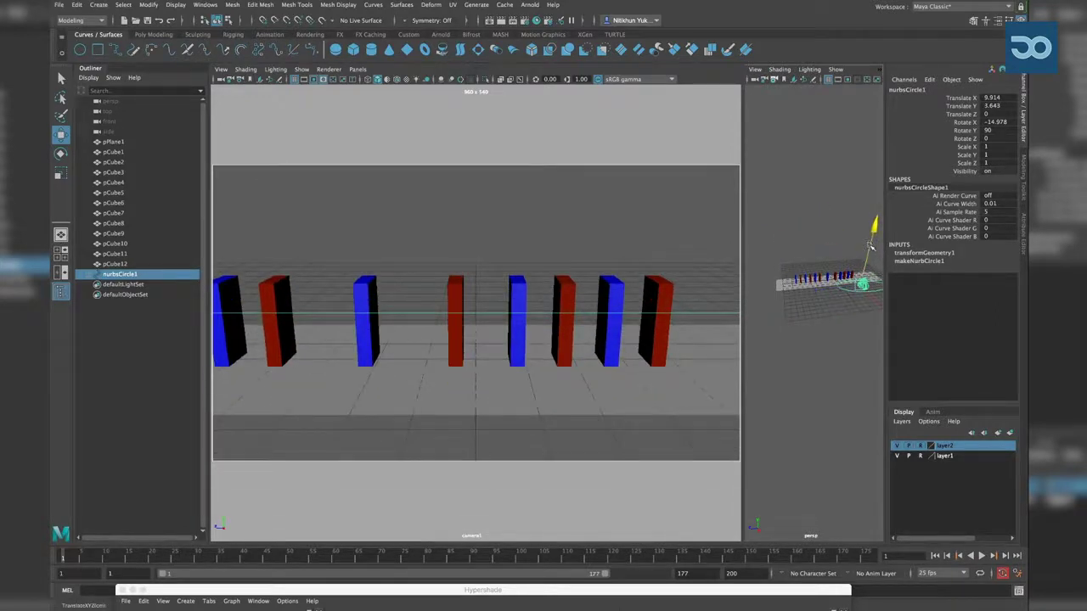
left_click_drag(870, 246, 871, 242)
mouse_move(815, 287)
left_mouse_down()
mouse_move(769, 293)
mouse_move(850, 334)
mouse_move(835, 343)
mouse_move(845, 365)
mouse_move(835, 293)
mouse_move(848, 338)
mouse_move(811, 323)
left_mouse_up()
key("e")
key("w")
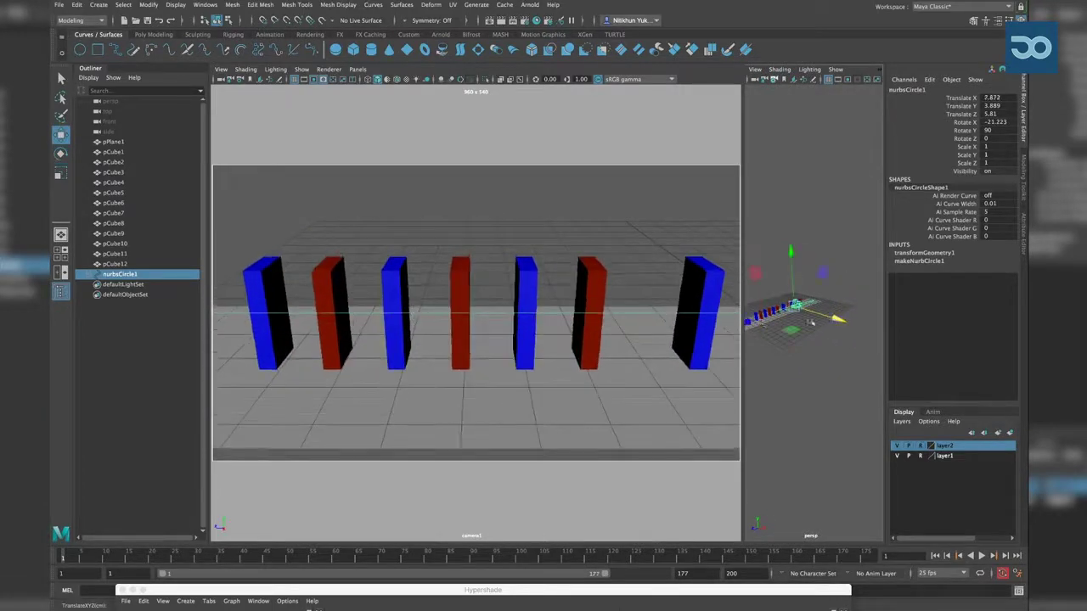
middle_click_drag(754, 323, 749, 326)
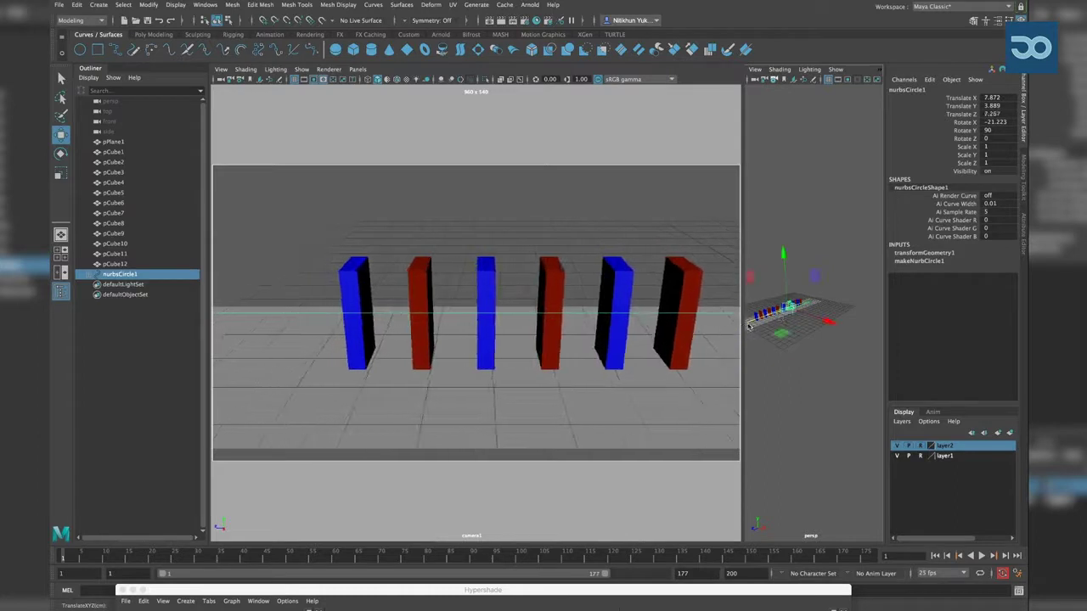
mouse_move(827, 320)
left_mouse_down()
mouse_move(815, 321)
mouse_move(822, 356)
left_mouse_up()
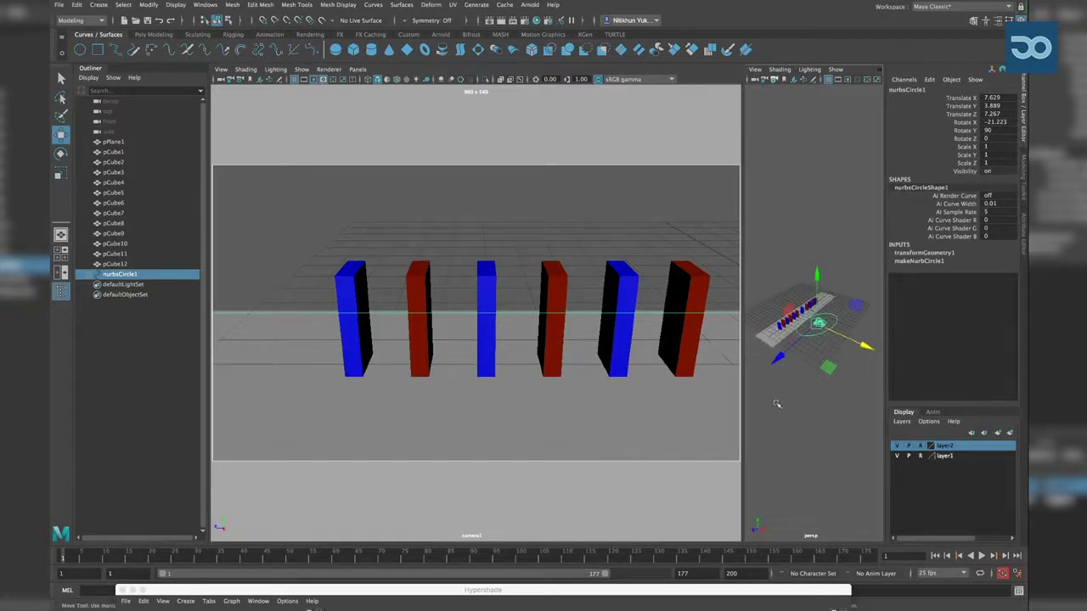
Create a second, larger NURBS circle around the dominoes, shifted toward the camera and slightly raised
left_click(789, 408)
left_click(81, 50)
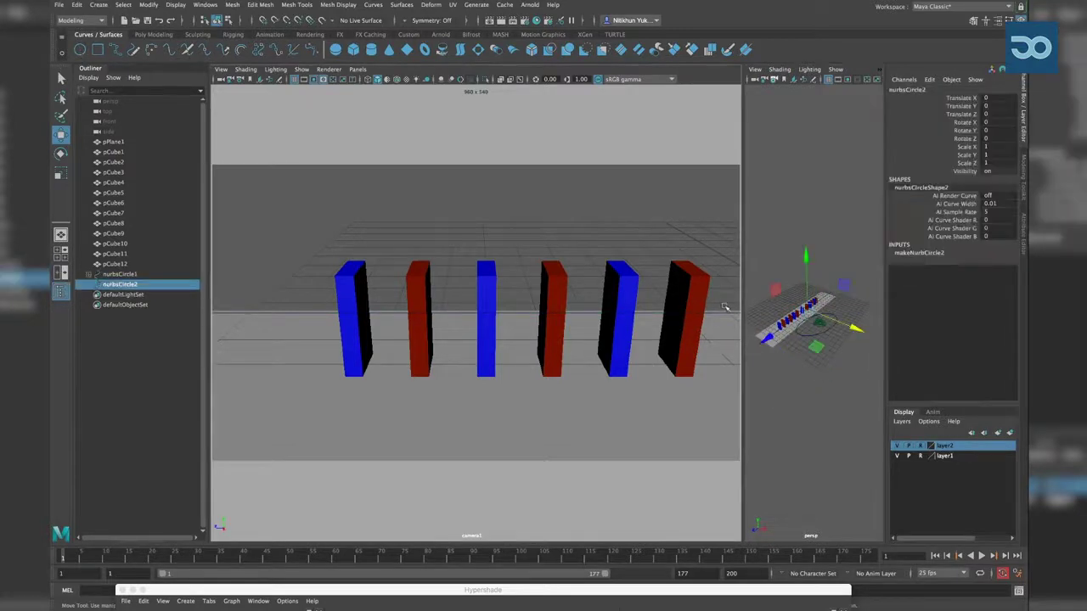
mouse_move(827, 323)
left_mouse_down("alt")
mouse_move(849, 297)
mouse_move(815, 280)
mouse_move(805, 259)
left_mouse_up("alt")
key("w")
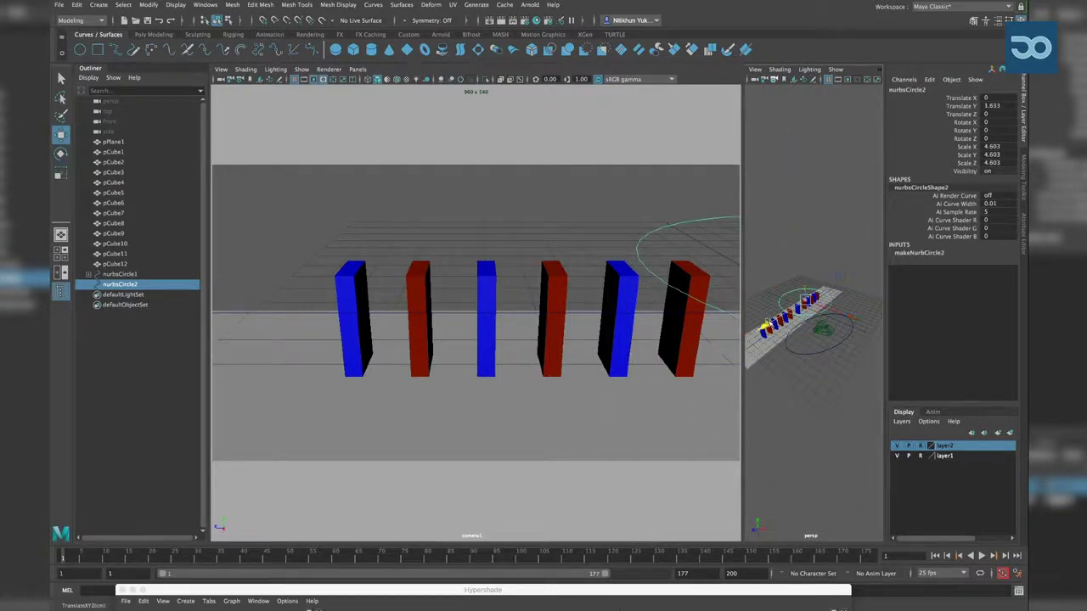
left_click_drag(679, 272, 706, 373)
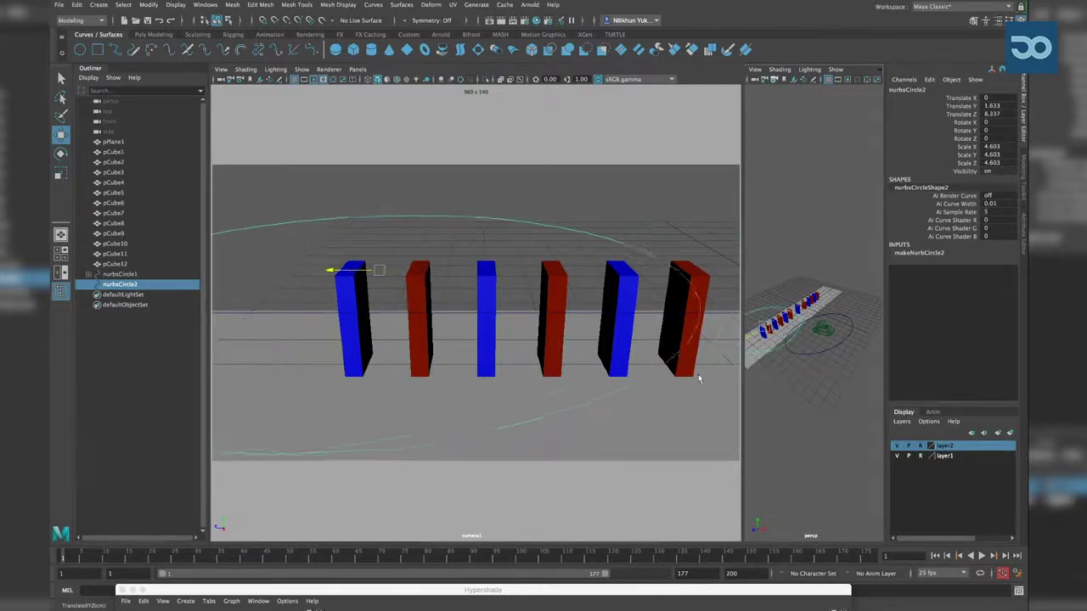
left_click_drag(706, 374, 693, 377)
left_click_drag(785, 312, 774, 253, "alt")
Freeze nurbsCircle2's transformations and parent nurbsCircle1 under it
left_click(151, 6)
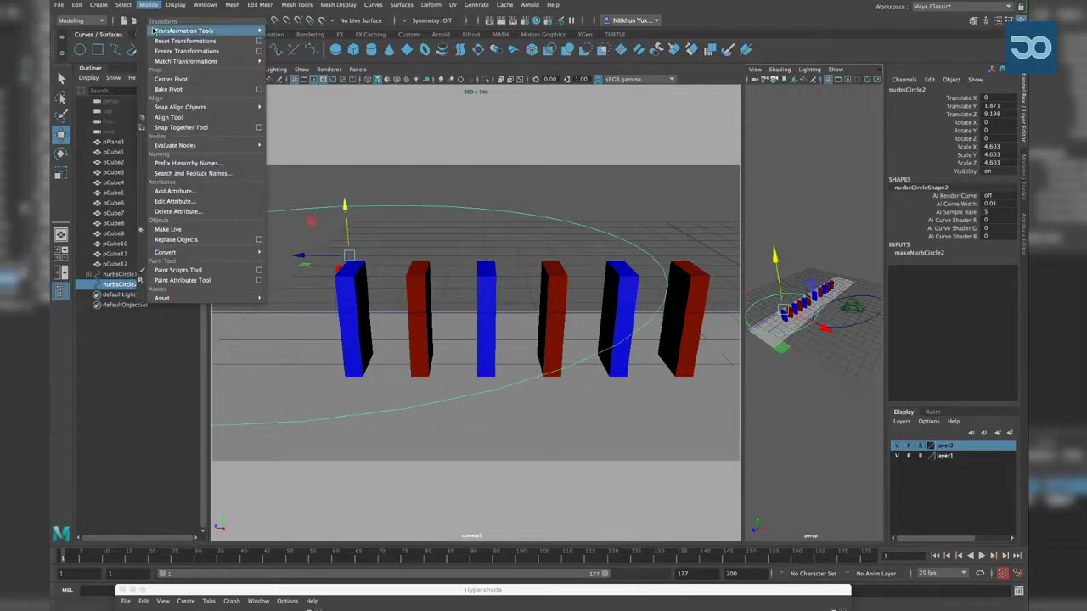
left_click(179, 54)
left_click(864, 297)
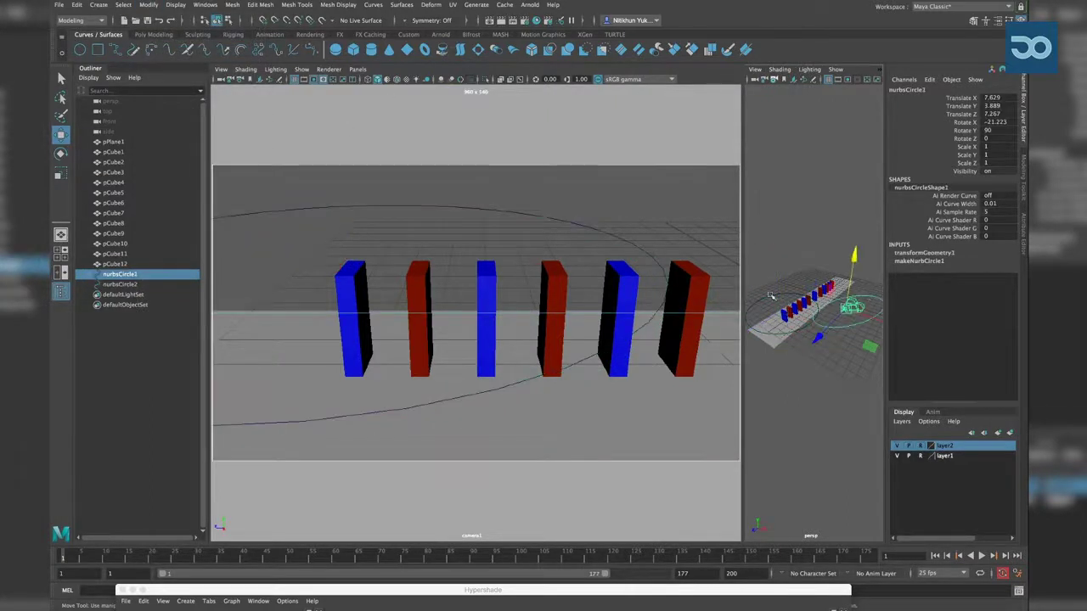
left_click(771, 299, "shift")
key("p")
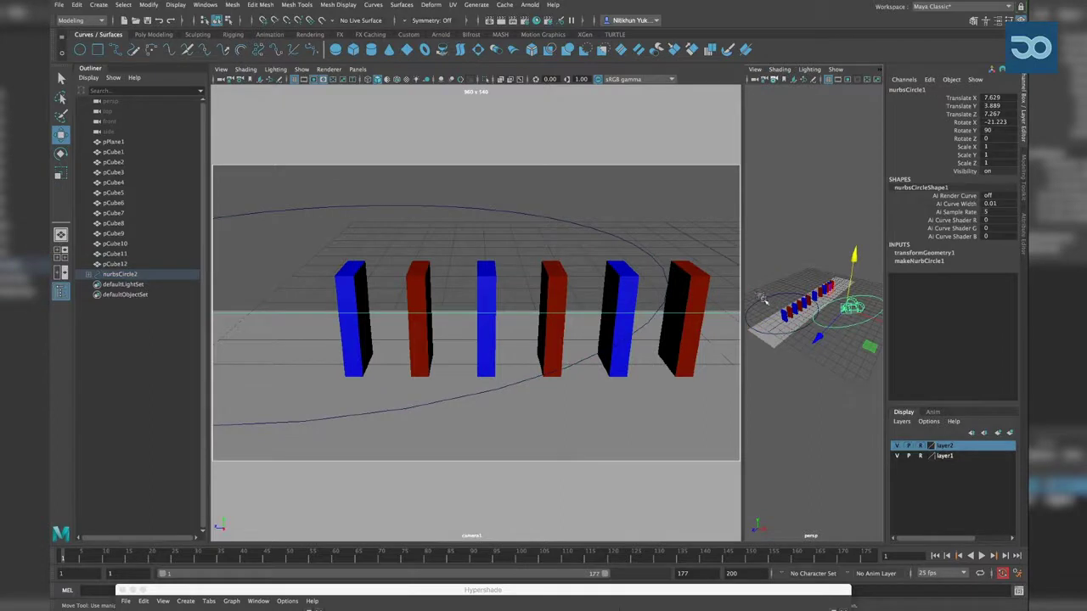
left_click(769, 303)
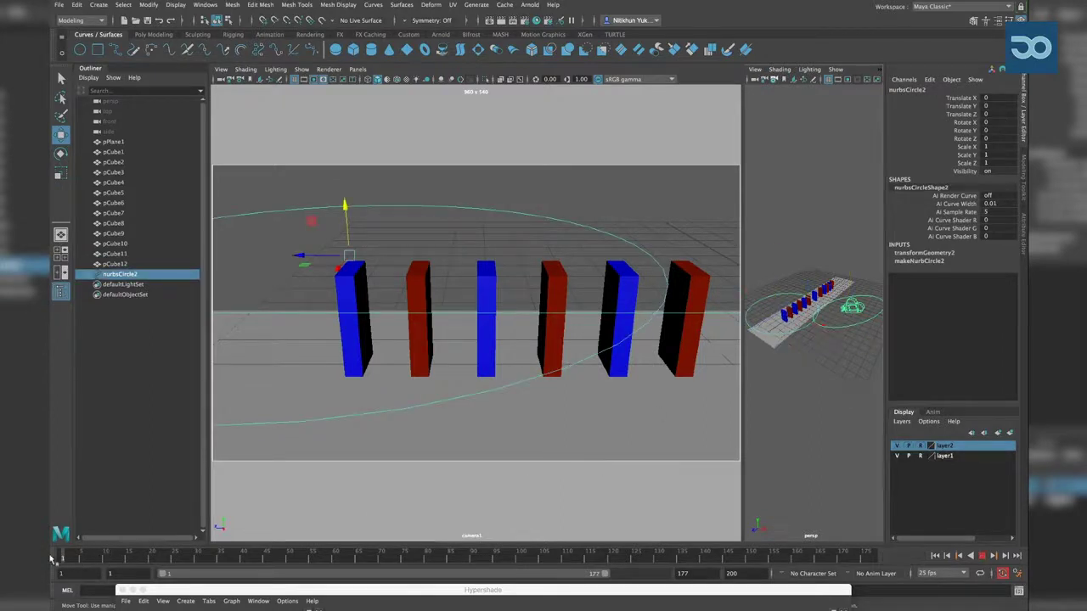
Key nurbsCircle2 at frame 1, then rotate it about 30° in Y by frame 150
key("alt+v")
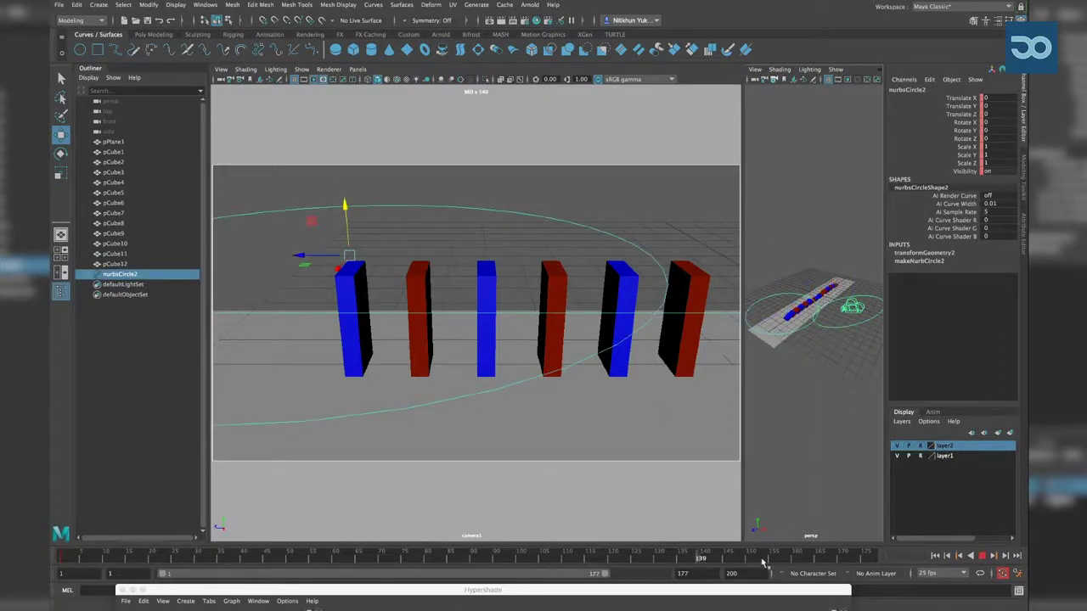
mouse_move(762, 562)
left_mouse_down()
mouse_move(857, 560)
mouse_move(679, 561)
left_mouse_up()
key("alt+v")
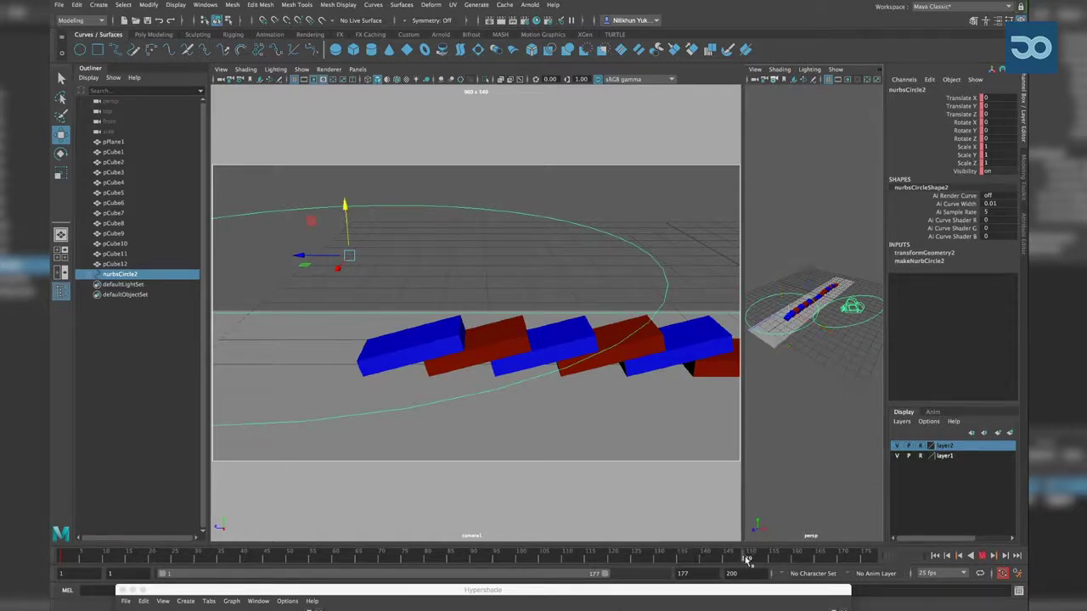
key("alt+v")
mouse_move(815, 340)
left_mouse_down("alt")
mouse_move(779, 383)
mouse_move(845, 345)
left_mouse_up("alt")
key("e")
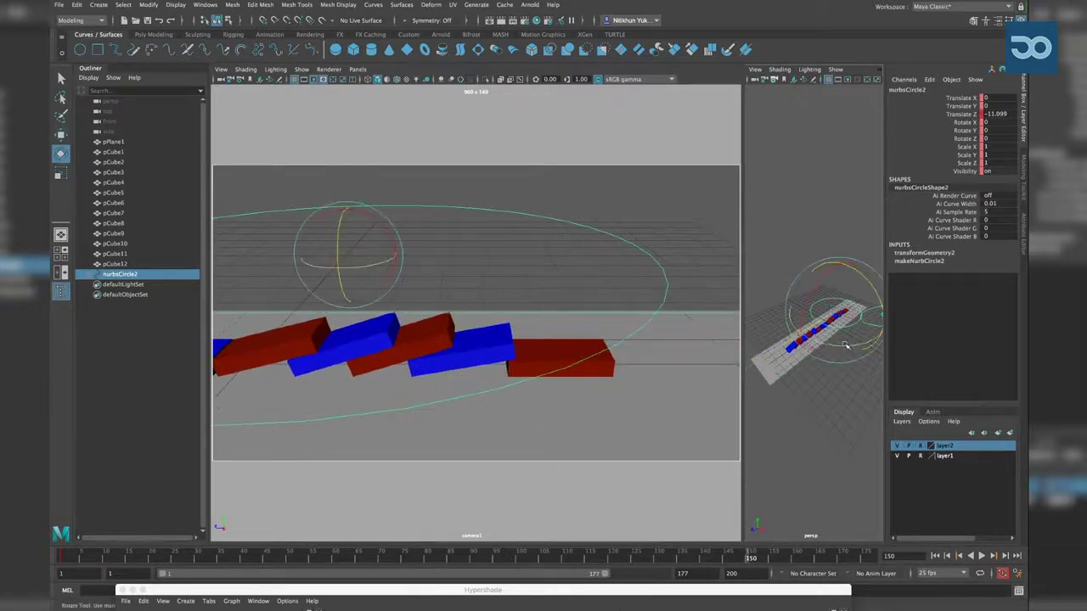
middle_click_drag(806, 458, 844, 451)
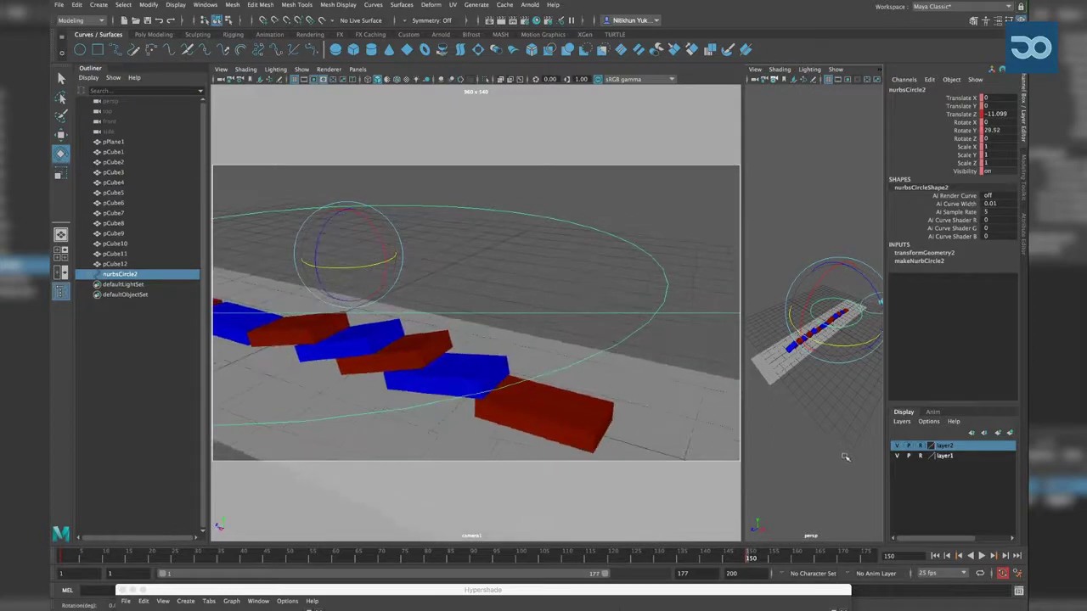
mouse_move(844, 450)
left_mouse_down("alt")
mouse_move(830, 316)
mouse_move(859, 293)
mouse_move(801, 296)
left_mouse_up("alt")
key("w")
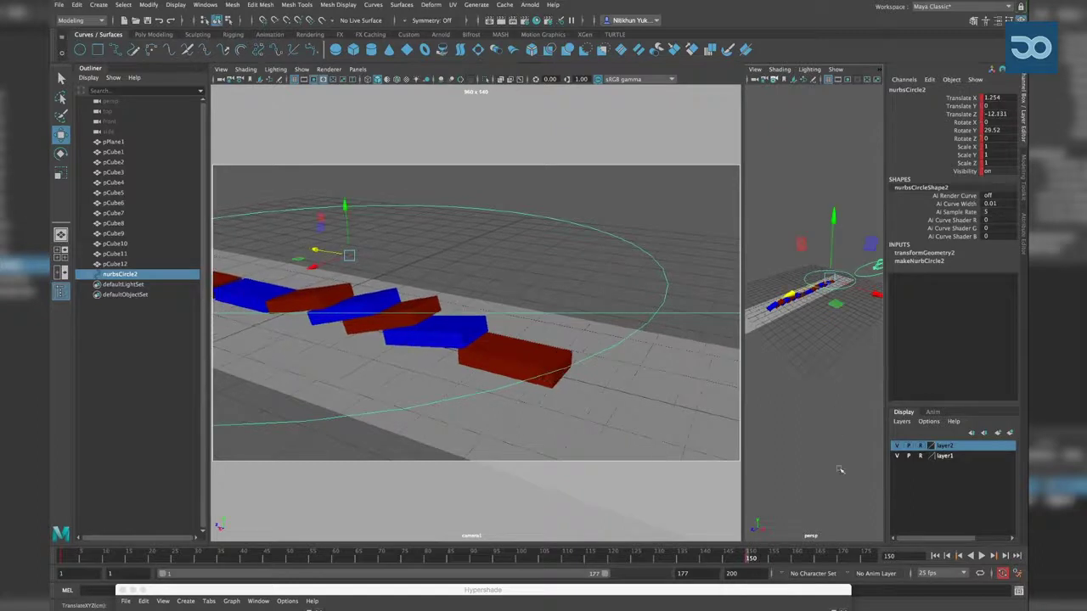
Play back from frame 1 to watch the dominoes fall with the orbiting camera
left_click(935, 556)
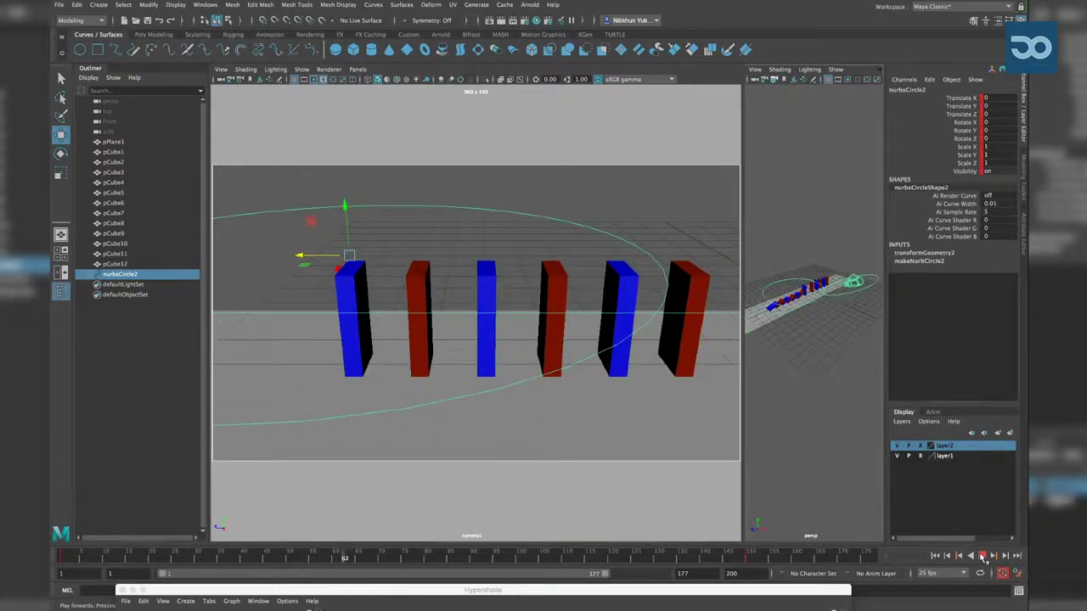
left_click(682, 473)
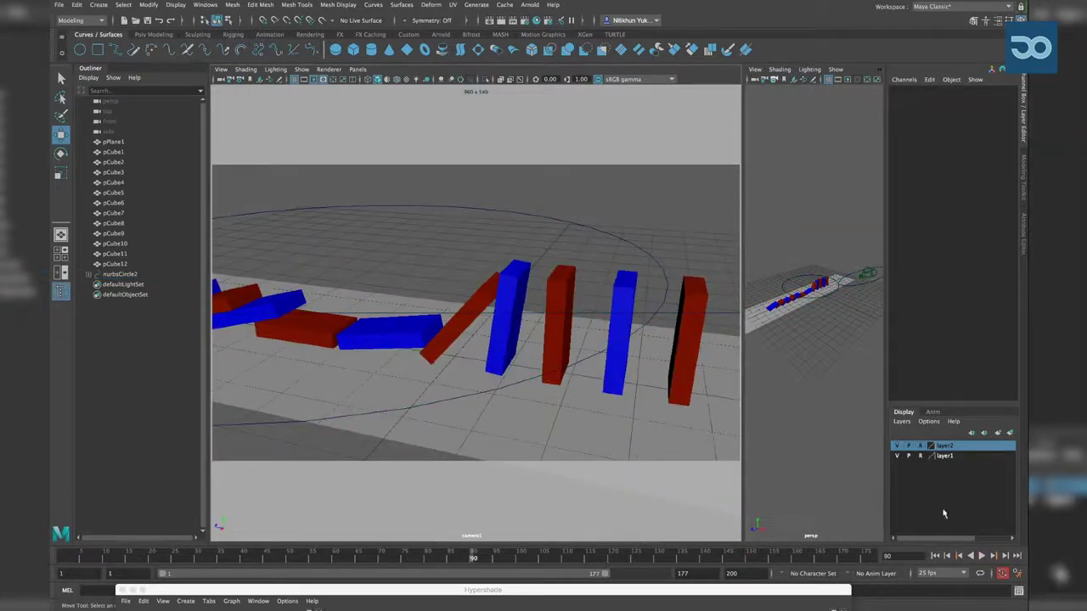
left_click(982, 556)
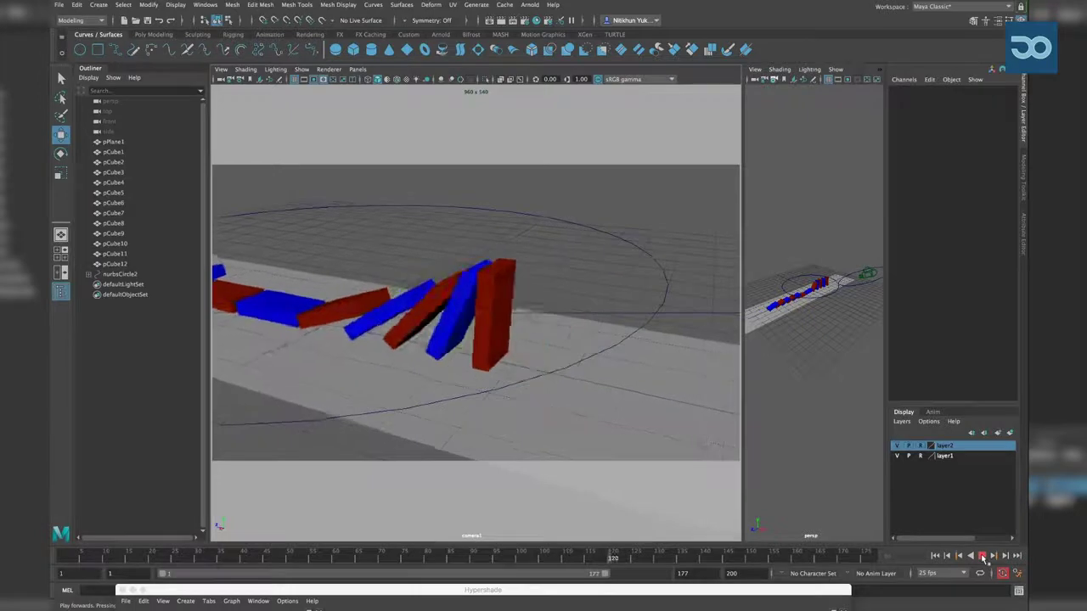
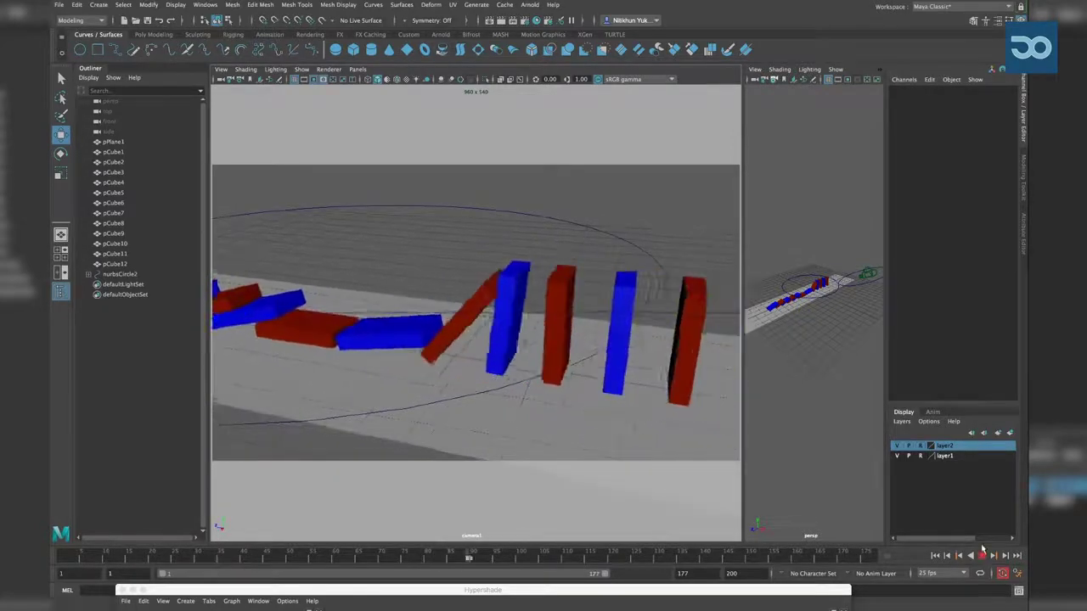
Stop playback, select nurbsCircle1 and scrub from frame 1 to frame 177 to view the toppled dominoes
left_click(982, 555)
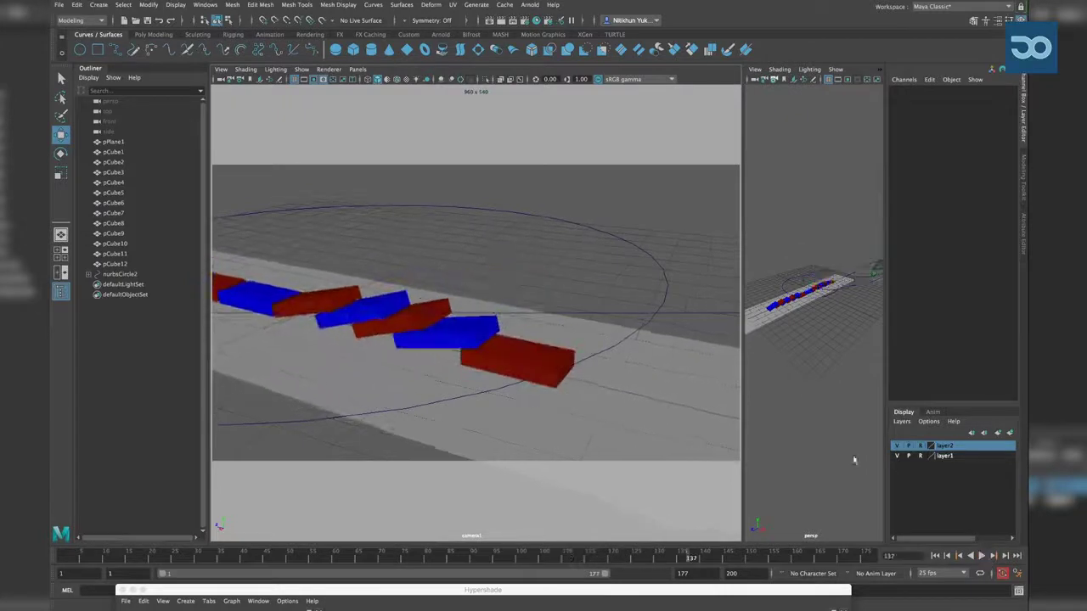
mouse_move(748, 223)
left_mouse_down()
mouse_move(827, 241)
mouse_move(789, 260)
mouse_move(827, 243)
mouse_move(790, 250)
mouse_move(827, 249)
mouse_move(812, 252)
left_mouse_up()
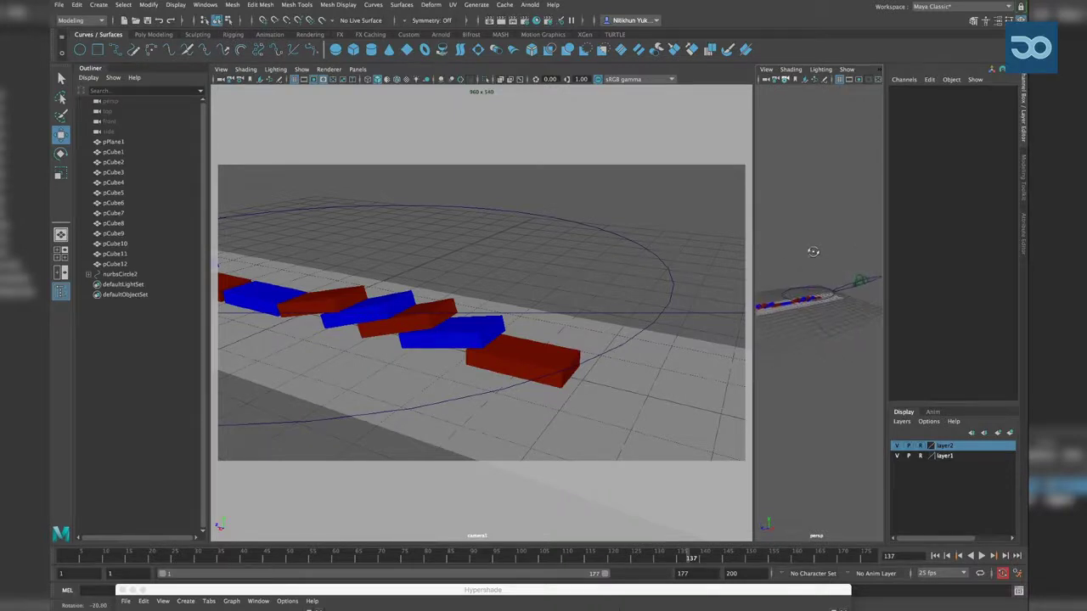
left_click(874, 280)
mouse_move(832, 350)
left_mouse_down("alt")
mouse_move(839, 359)
mouse_move(849, 347)
mouse_move(840, 338)
left_mouse_up("alt")
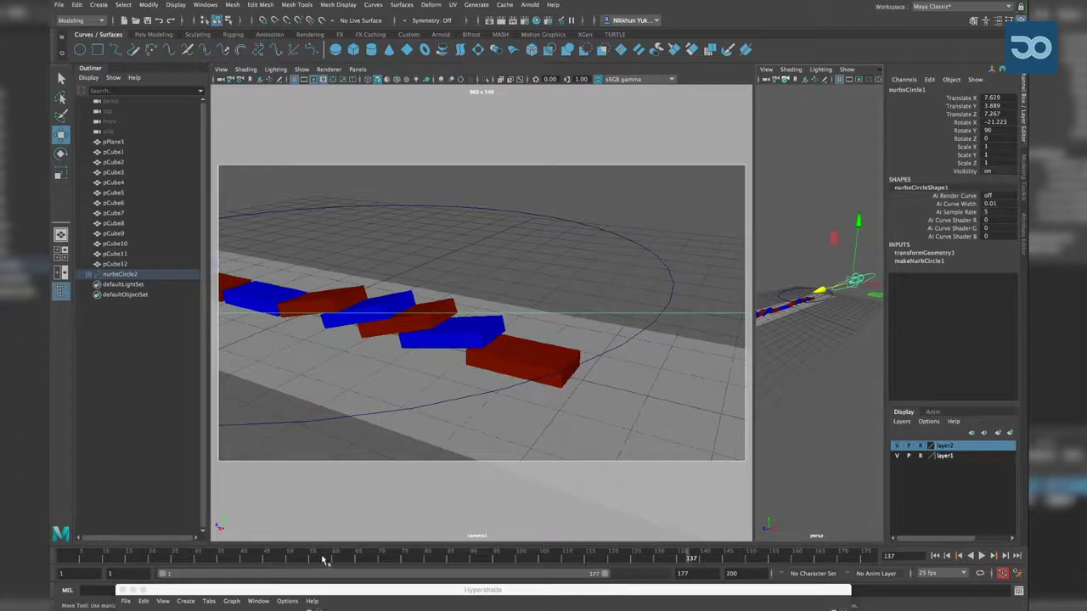
left_click_drag(324, 560, 62, 560)
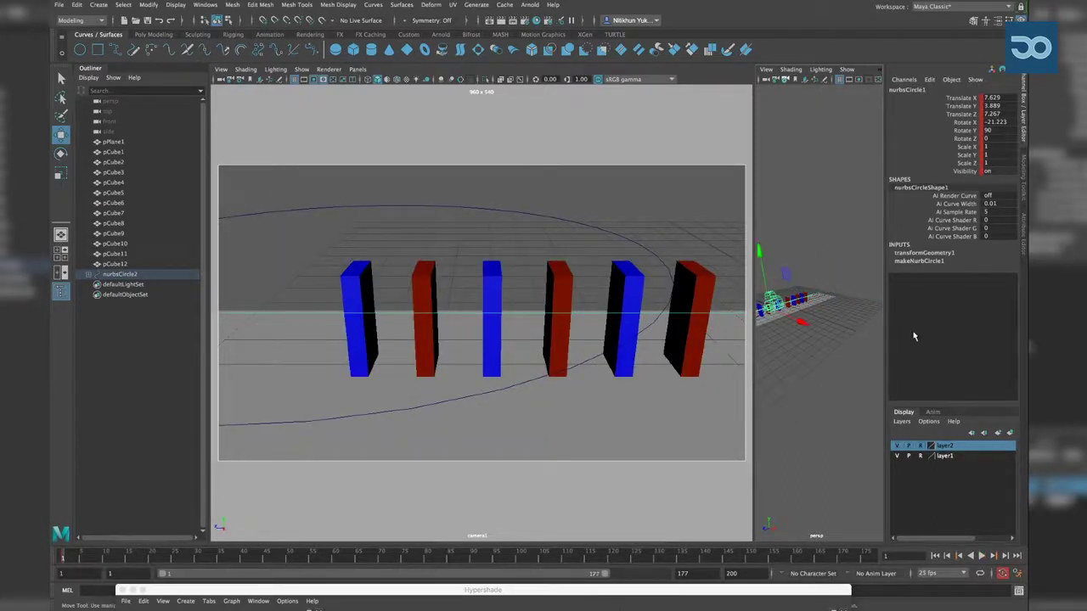
left_click_drag(780, 359, 802, 374, "alt")
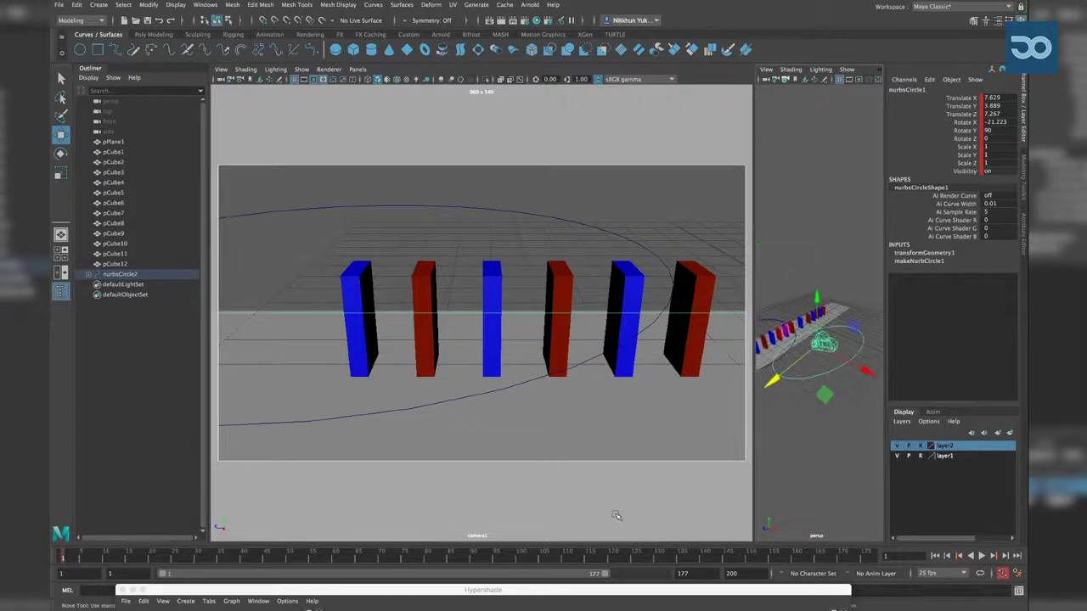
left_click_drag(819, 557, 872, 557)
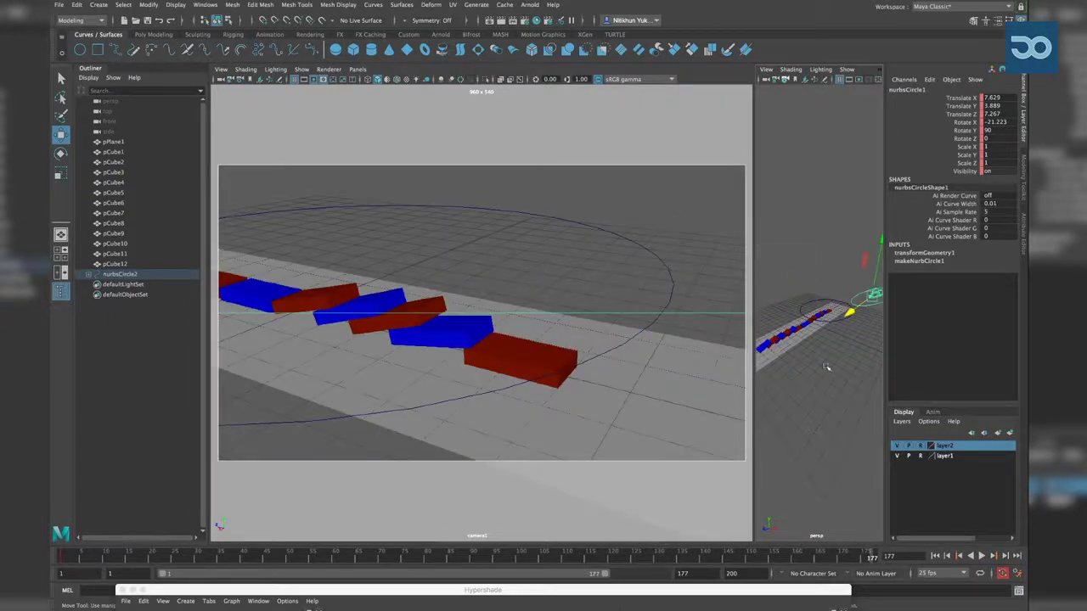
mouse_move(851, 301)
left_mouse_down("alt")
mouse_move(830, 289)
mouse_move(823, 244)
mouse_move(841, 253)
left_mouse_up("alt")
Rotate nurbsCircle1 and shift it in X and Z to reframe camera1, then deselect it
key("e")
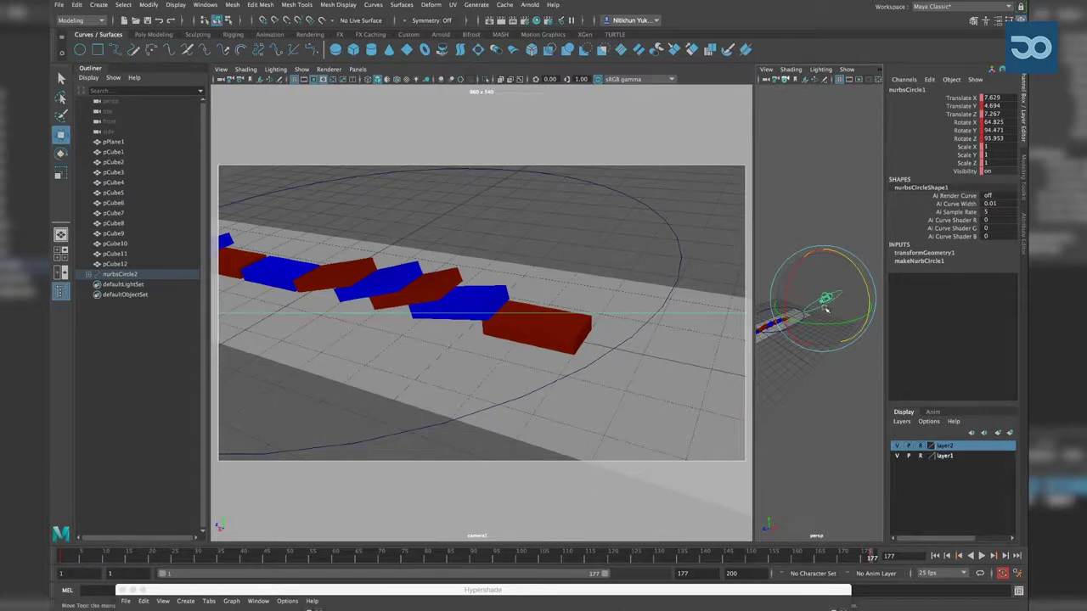
key("w")
left_click_drag(817, 307, 800, 314)
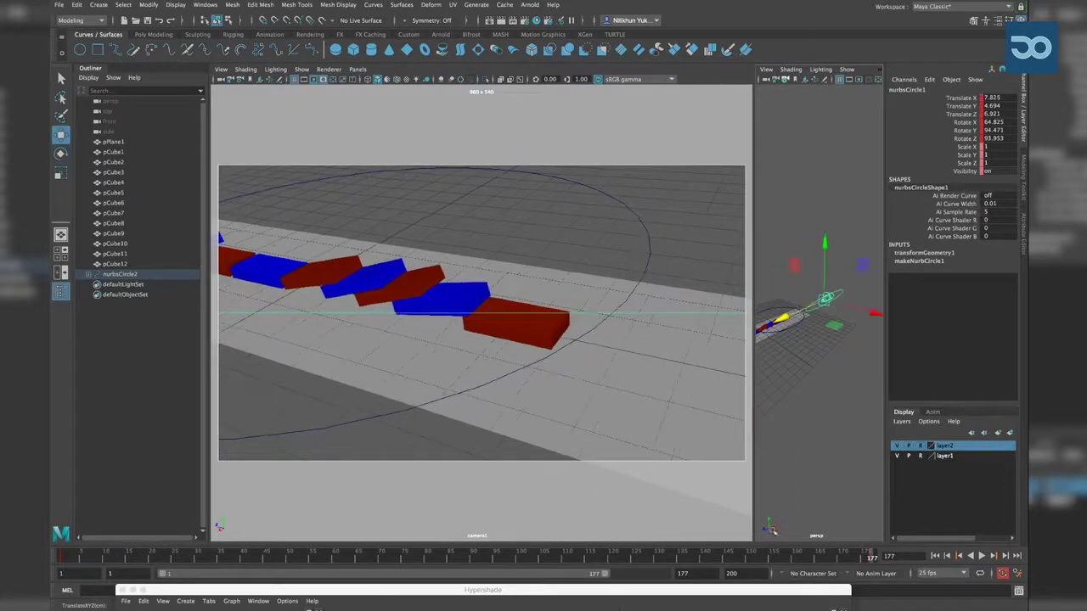
left_click(705, 448)
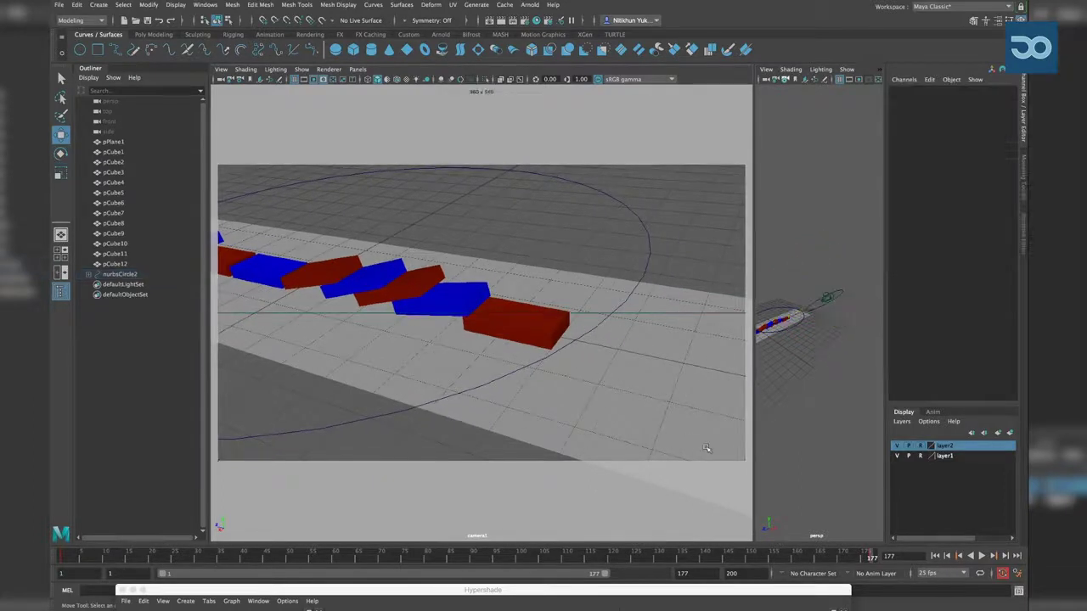
Replay the domino animation from the start, stopping at frame 159, and select nurbsCircle2
left_click(936, 556)
left_click(982, 556)
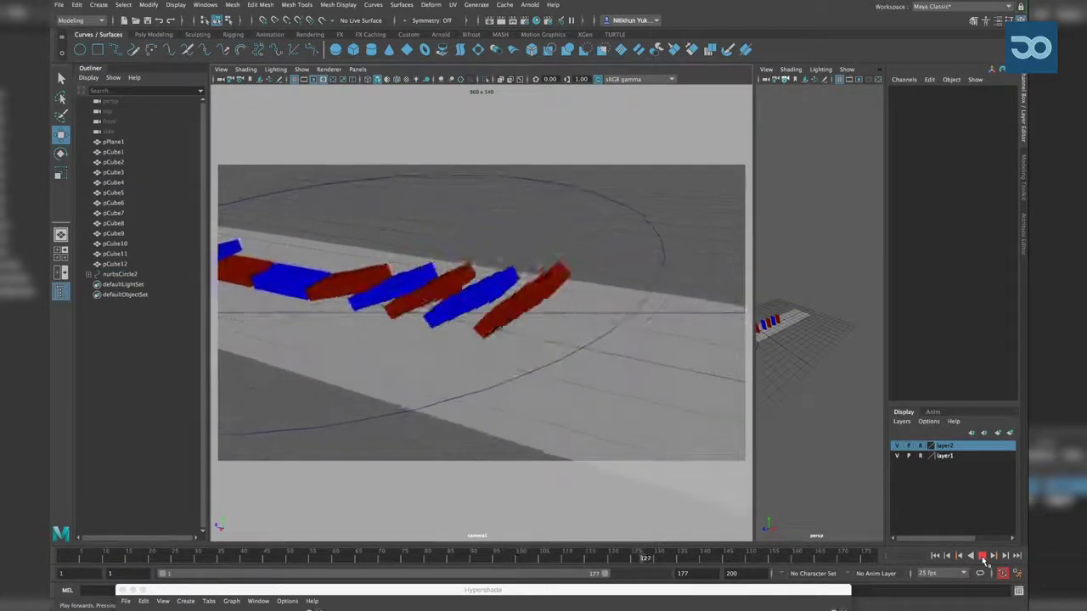
left_click(982, 556)
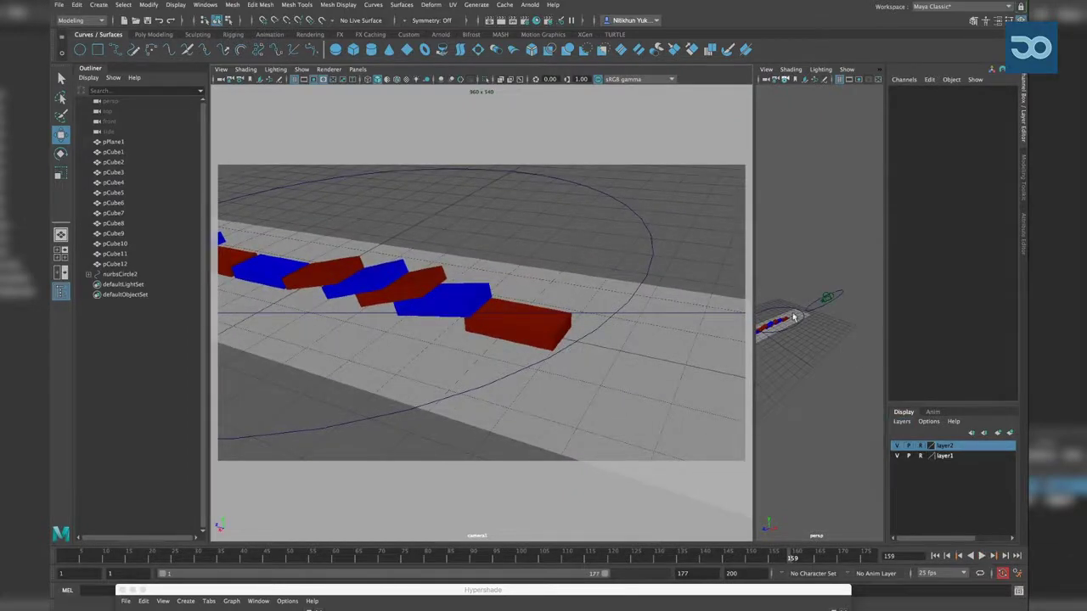
mouse_move(793, 317)
left_mouse_down("alt")
mouse_move(834, 313)
mouse_move(815, 313)
mouse_move(815, 344)
left_mouse_up("alt")
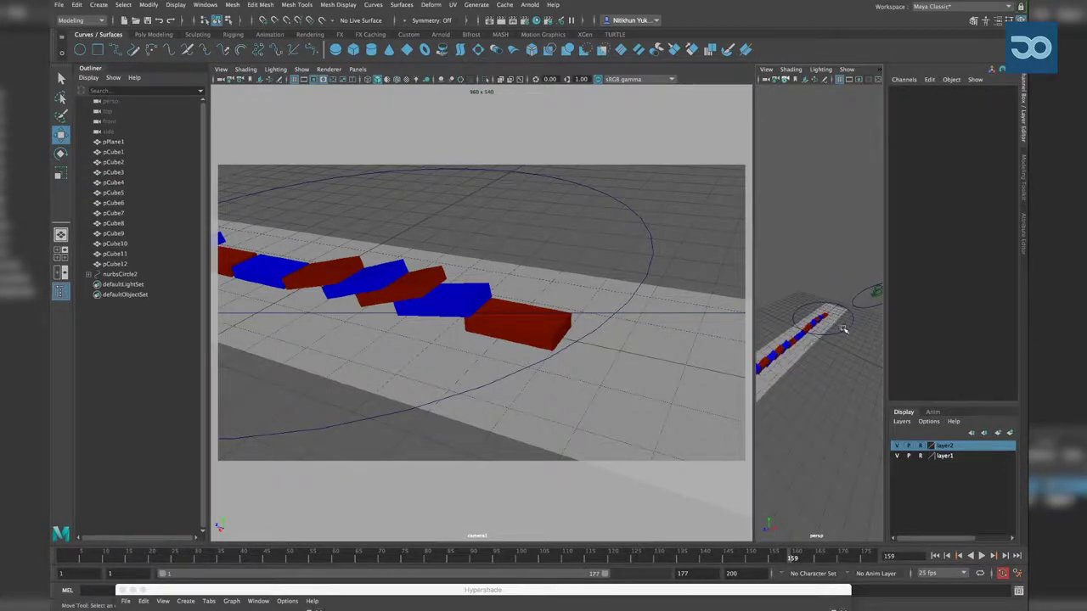
left_click(844, 329)
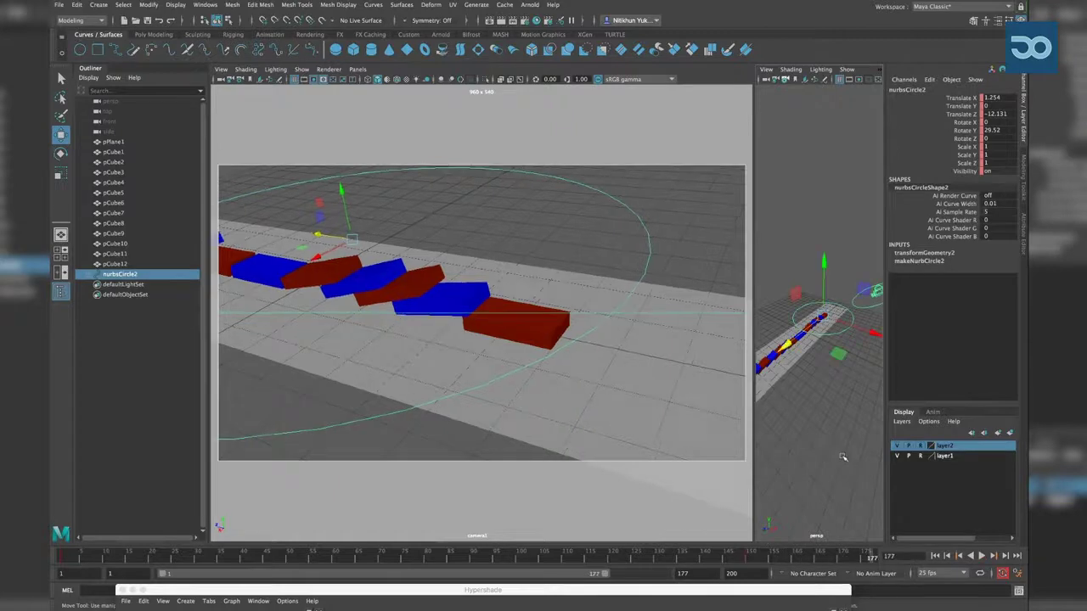
Create a new NURBS circle, scale it to 8.255, shift it slightly, and freeze its transformations
left_click(828, 449)
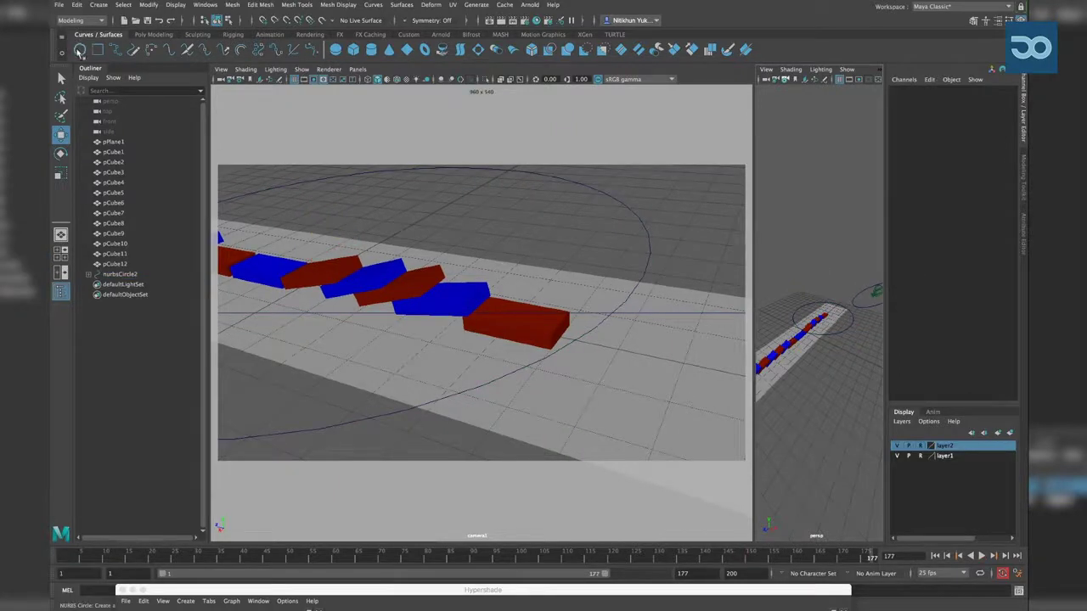
left_click(79, 50)
key("r")
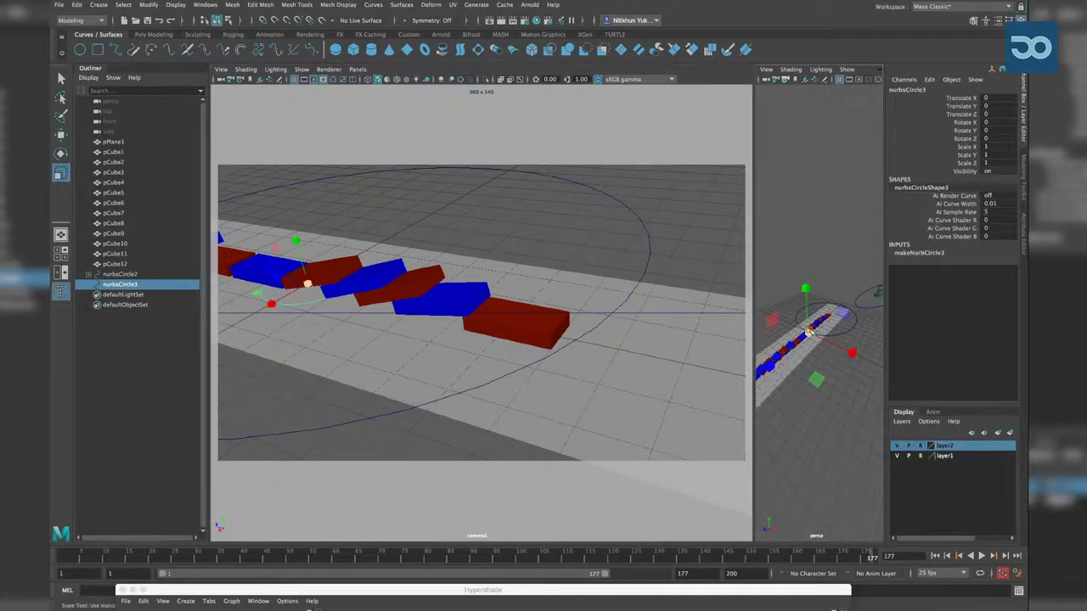
left_click_drag(810, 333, 855, 332)
key("w")
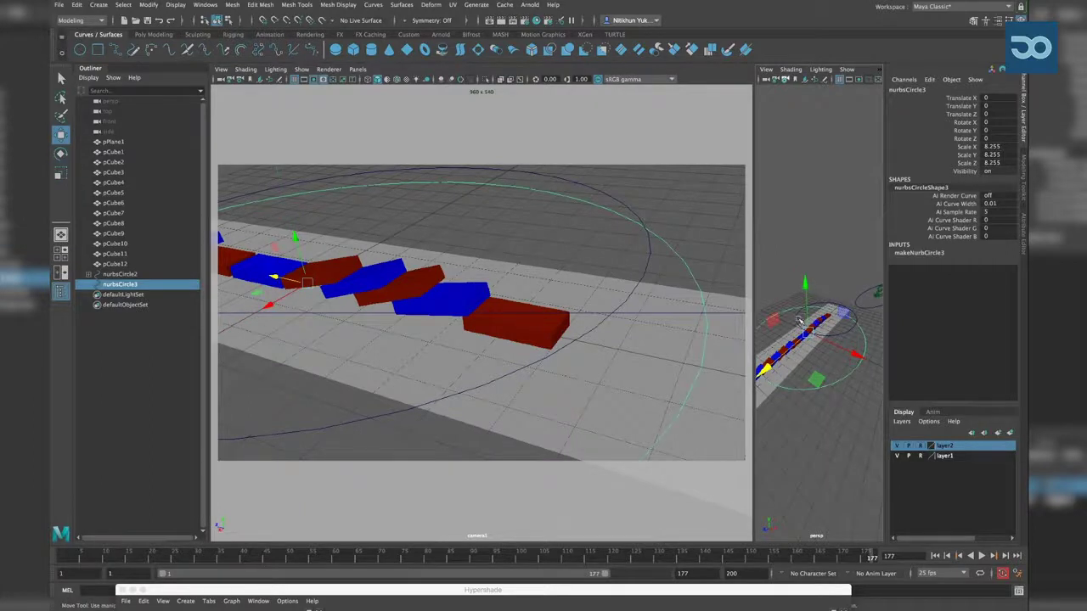
mouse_move(815, 380)
left_mouse_down()
mouse_move(846, 291)
mouse_move(848, 324)
mouse_move(799, 265)
left_mouse_up()
key("e")
mouse_move(157, 3)
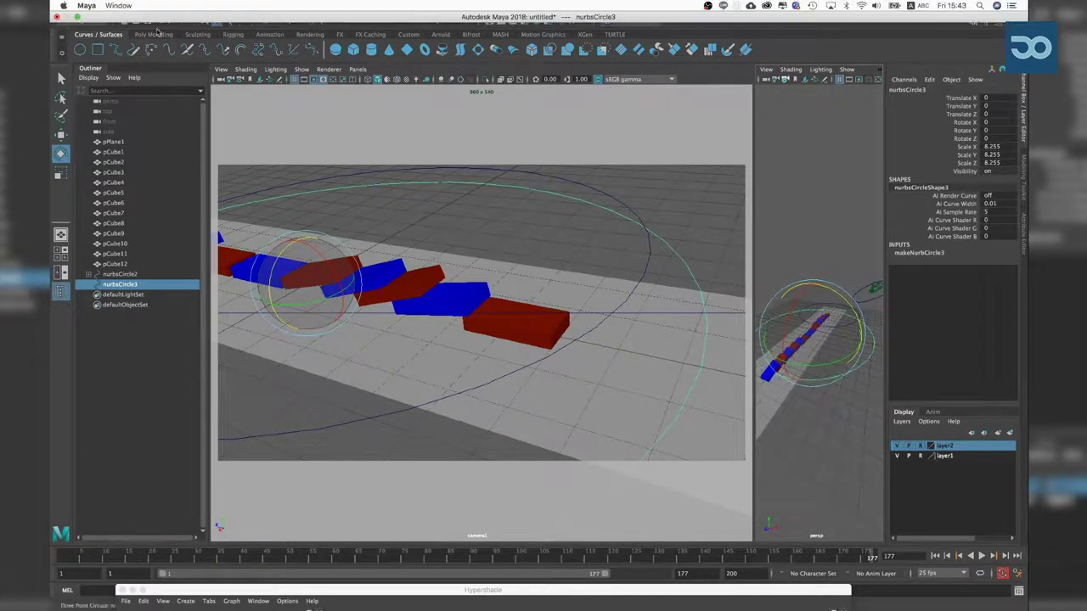
left_click(148, 4)
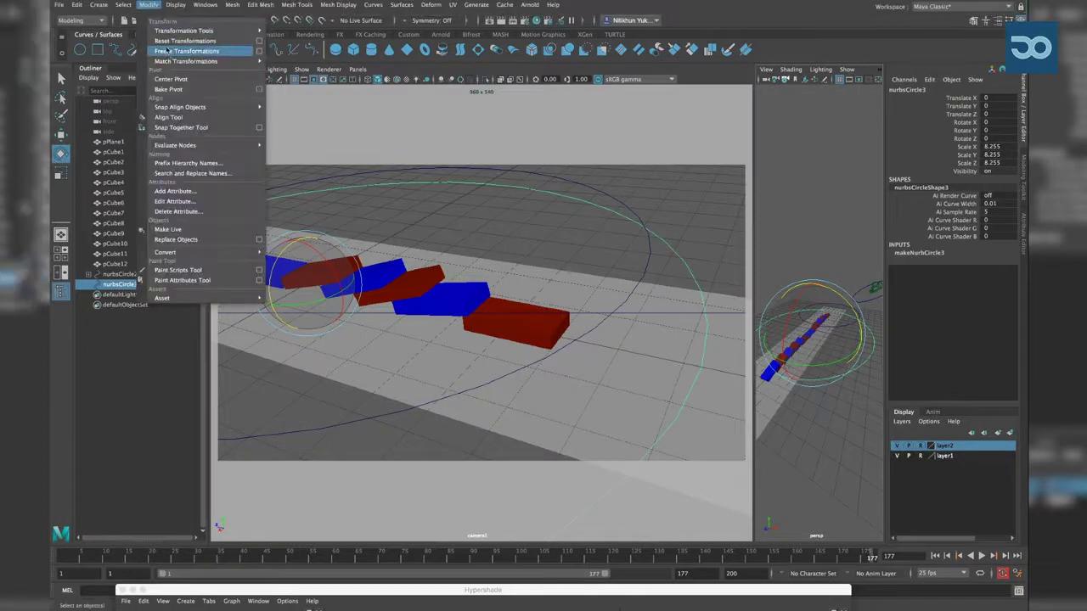
left_click(169, 50)
Parent nurbsCircle2 under nurbsCircle3 and check the first and last frames
left_click(832, 260)
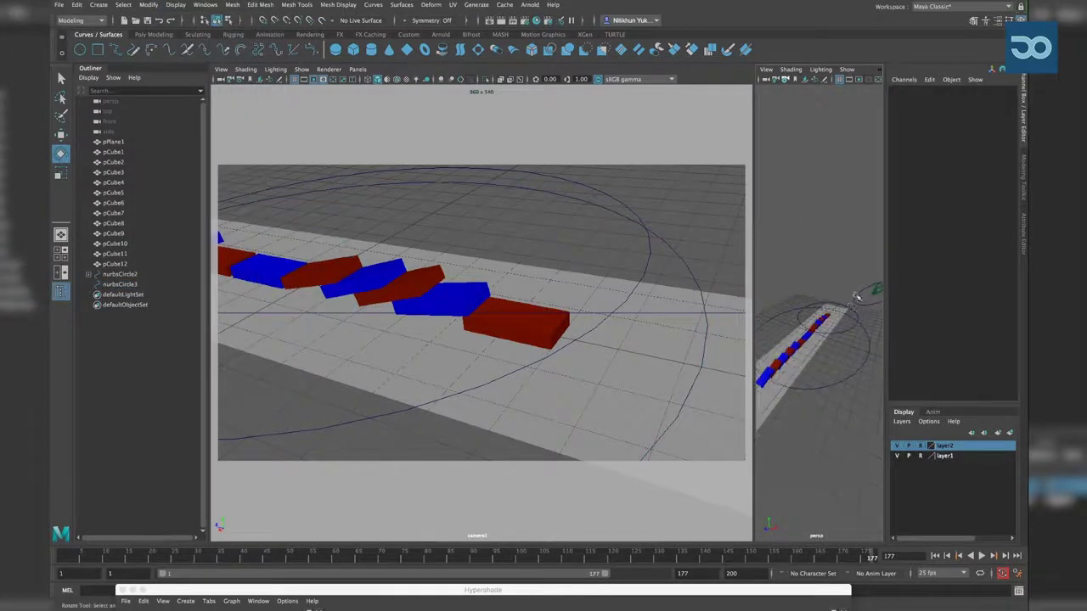
left_click(850, 309)
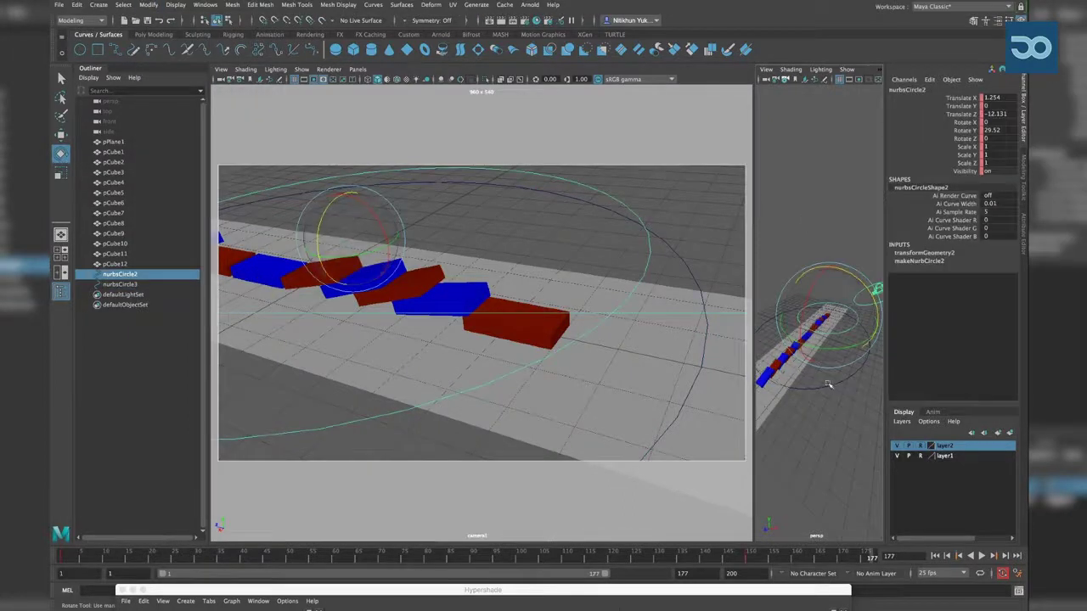
left_click(846, 395, "shift")
key("p")
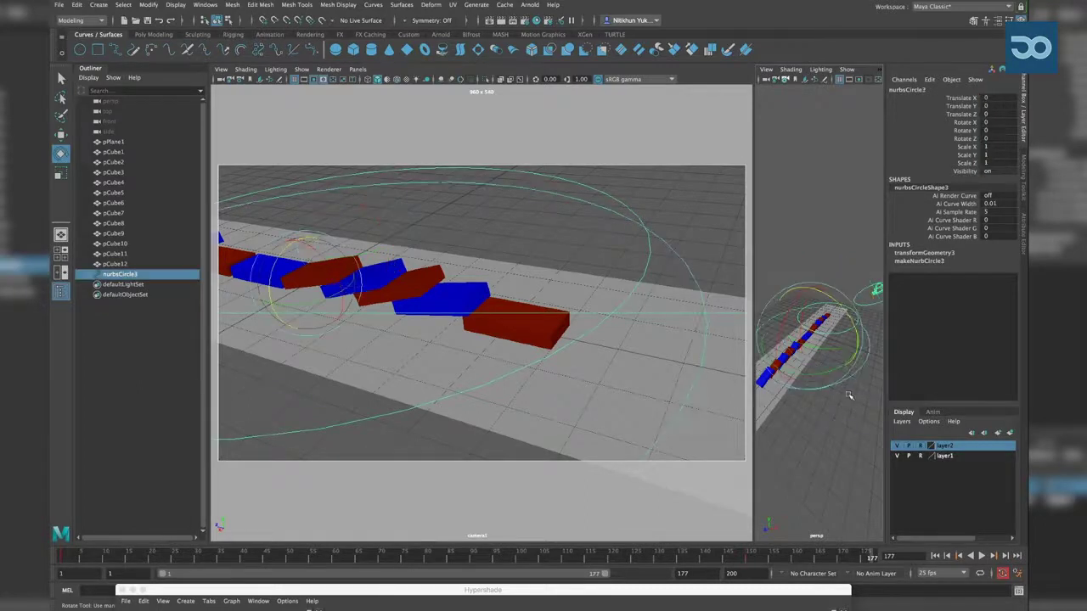
left_click(934, 556)
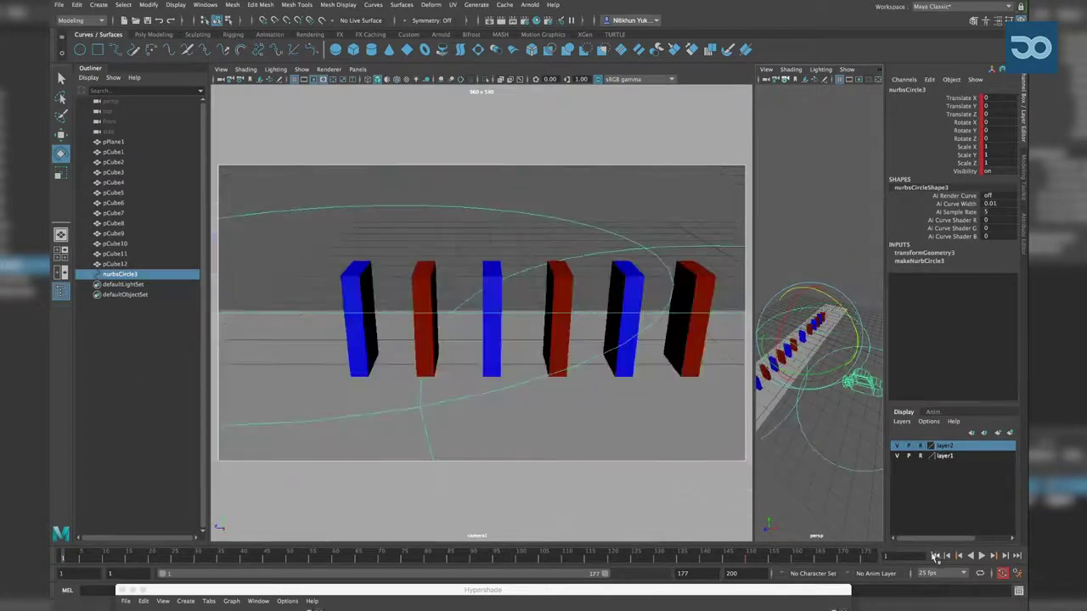
left_click(1017, 556)
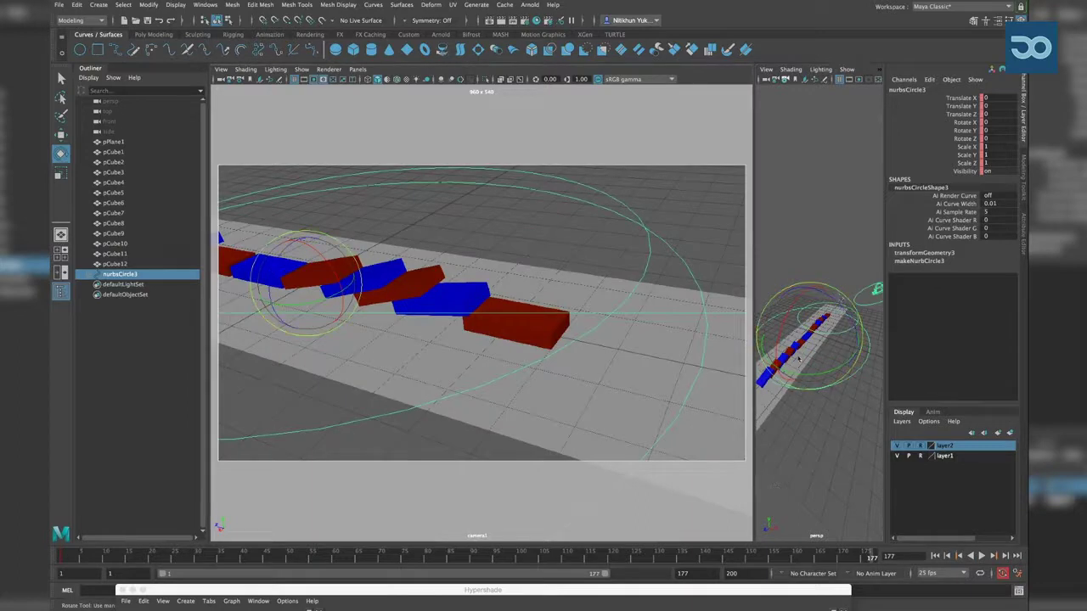
Rotate nurbsCircle3 on two axes to about 12.513/24.494/28.16 to tilt camera1's view
key("w")
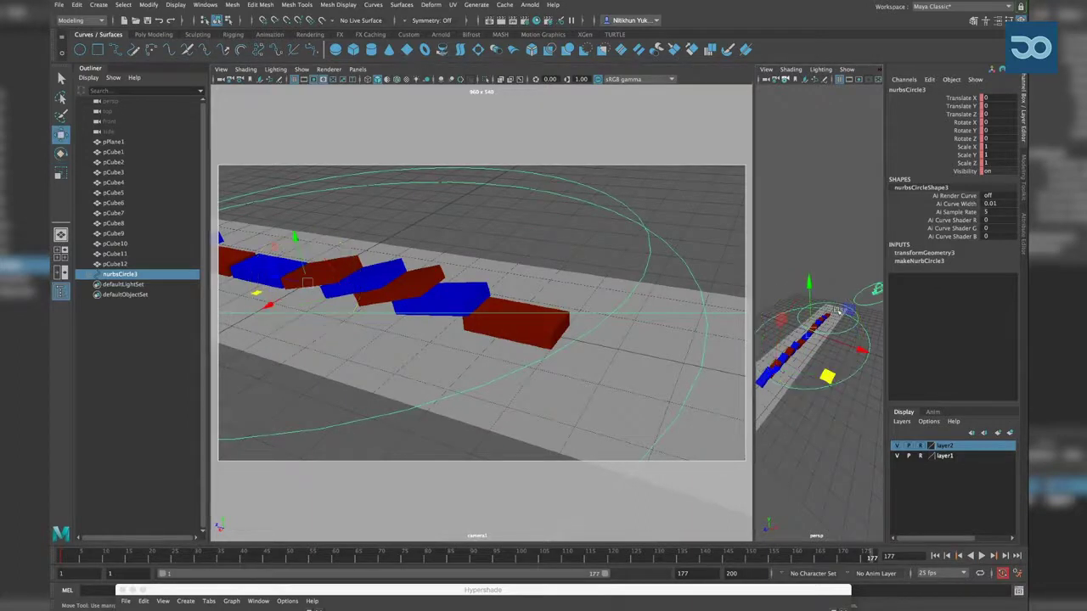
key("e")
mouse_move(836, 311)
left_mouse_down()
mouse_move(790, 283)
mouse_move(813, 379)
left_mouse_up()
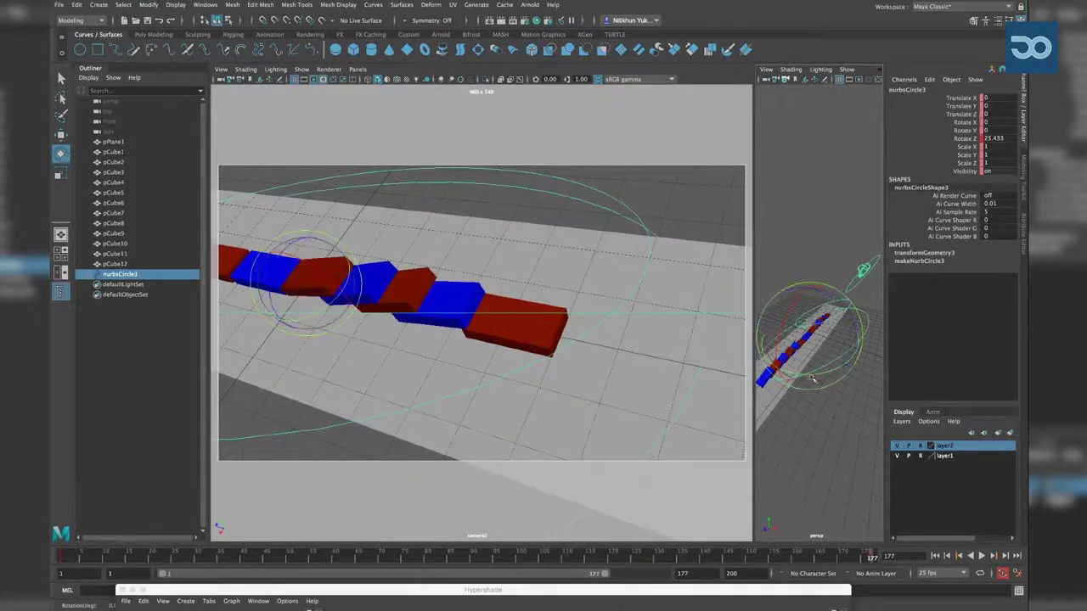
left_click_drag(813, 379, 824, 363, "alt")
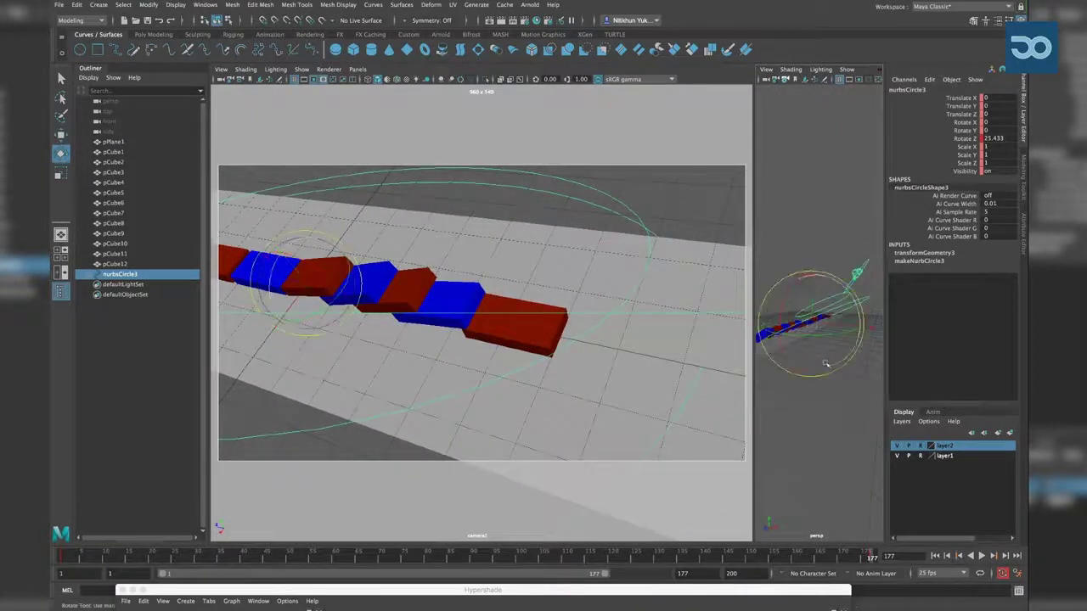
left_click(824, 363)
left_click_drag(812, 421, 823, 369)
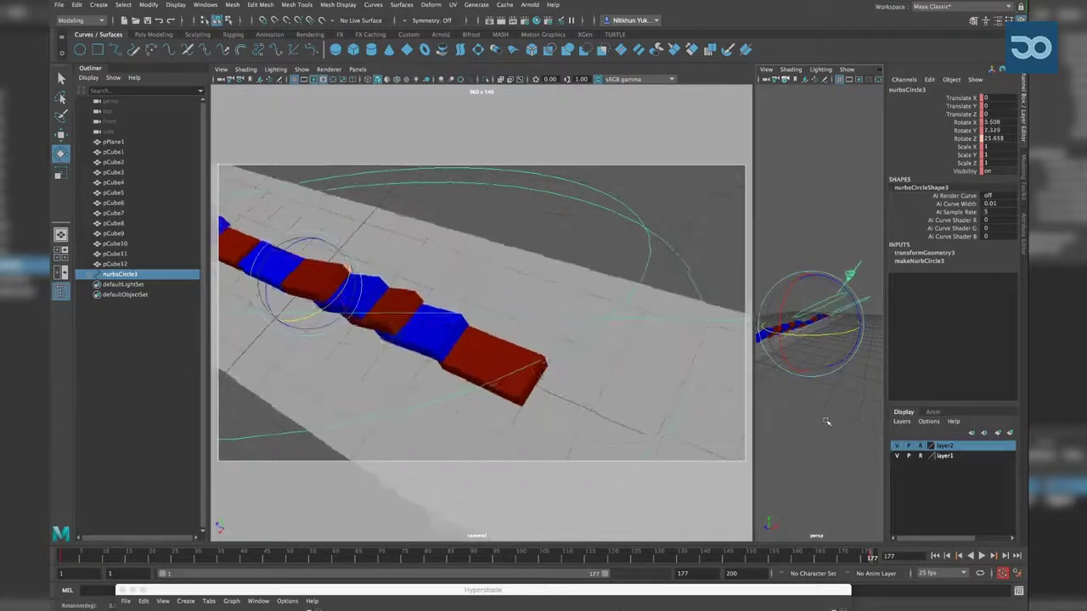
Move nurbsCircle3 to X 1.863 and Z -1.299, then deselect it
key("w")
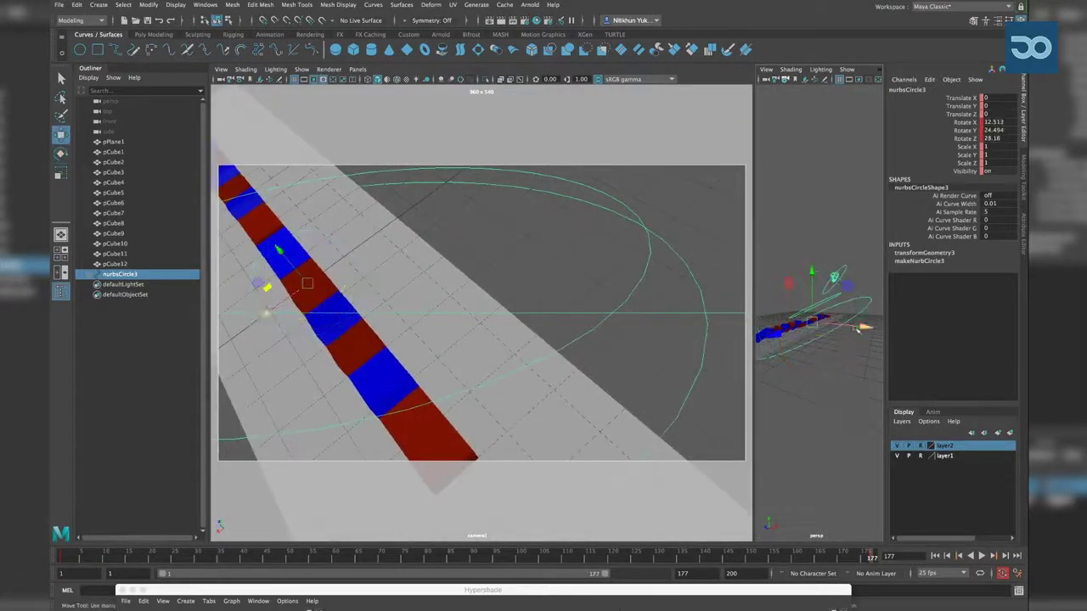
left_click_drag(859, 328, 847, 365)
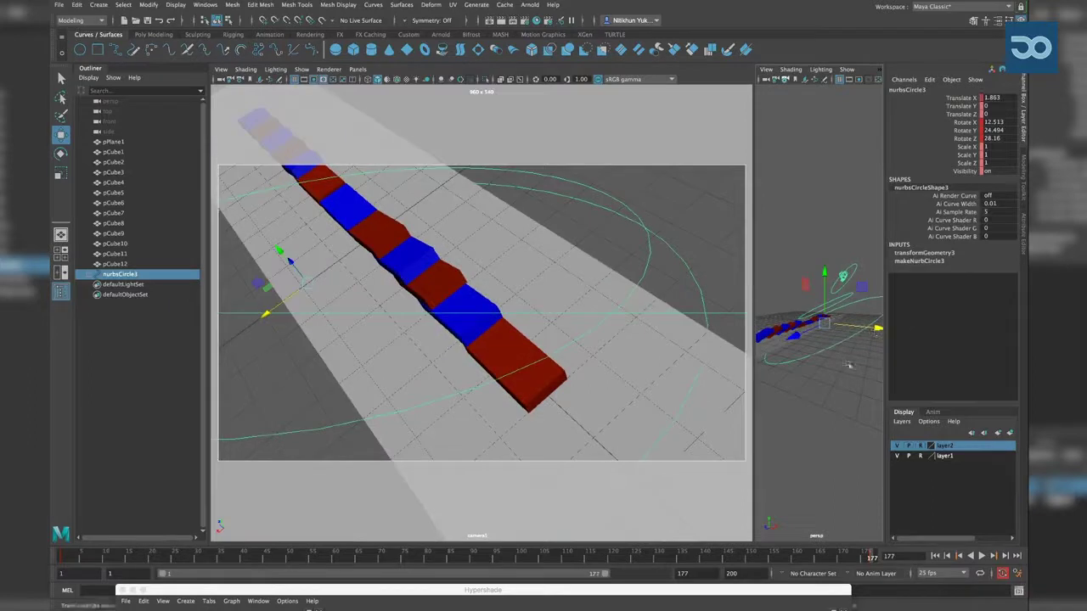
left_click_drag(795, 337, 806, 339)
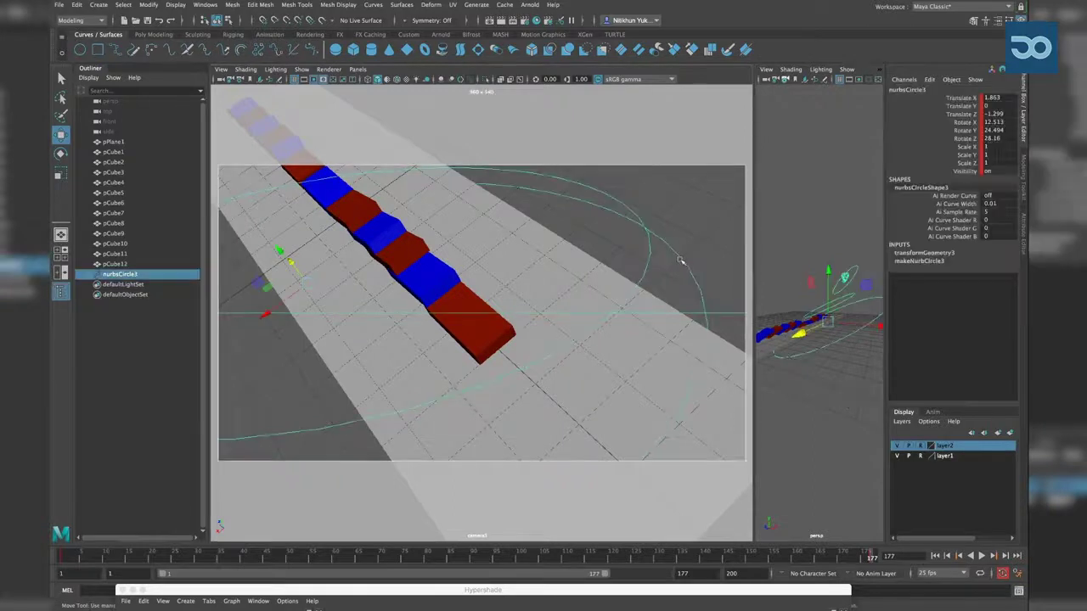
left_click(719, 257)
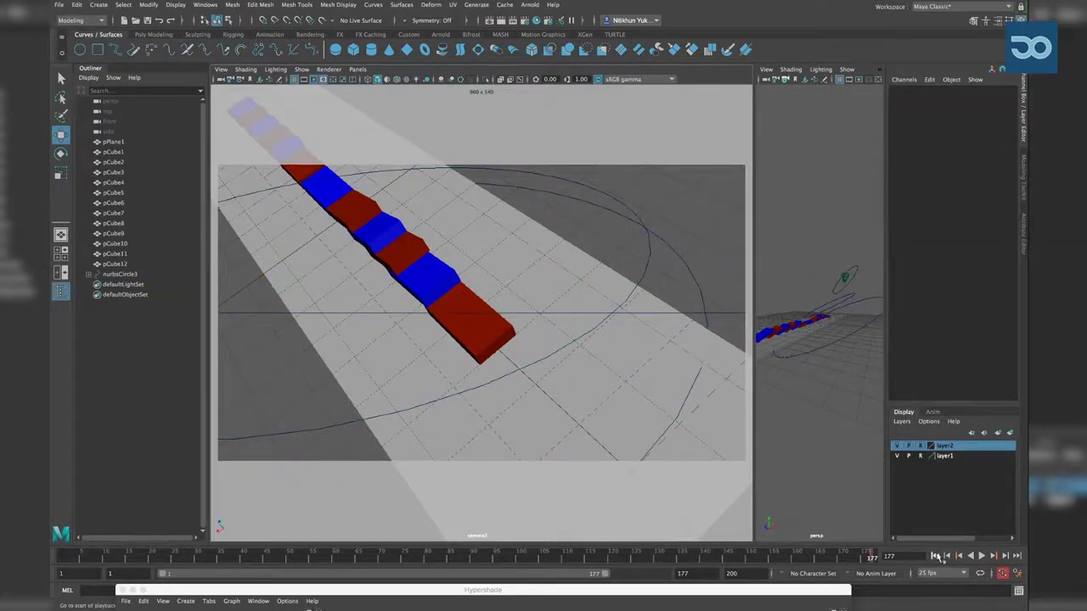
Play the animation from frame 1, stop at frame 165, and rearrange the persp and camera1 panels
left_click(934, 556)
left_click(982, 555)
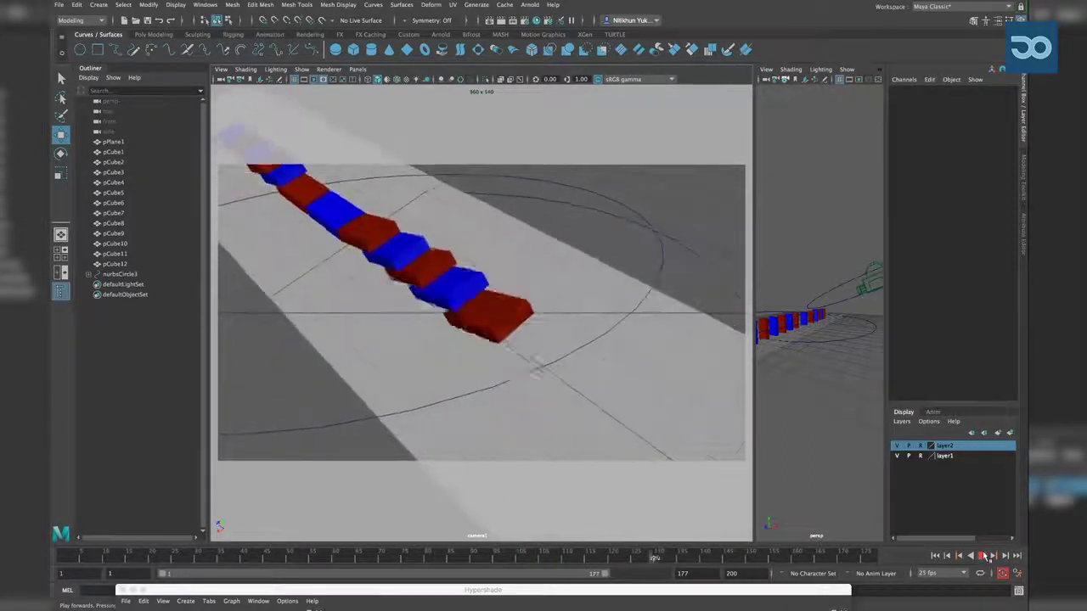
left_click(982, 556)
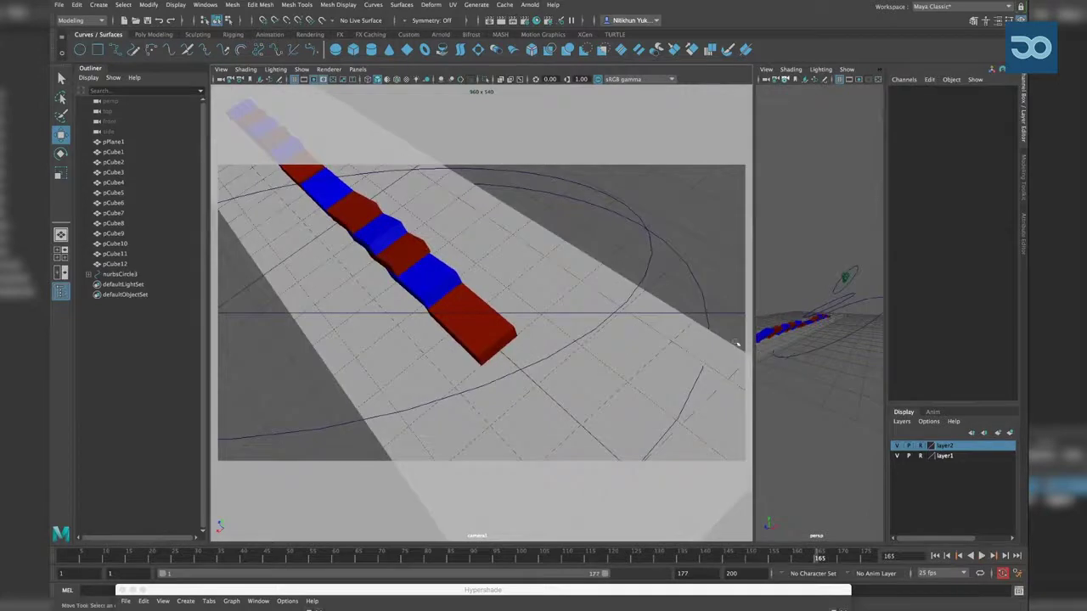
left_click_drag(798, 350, 836, 382, "alt")
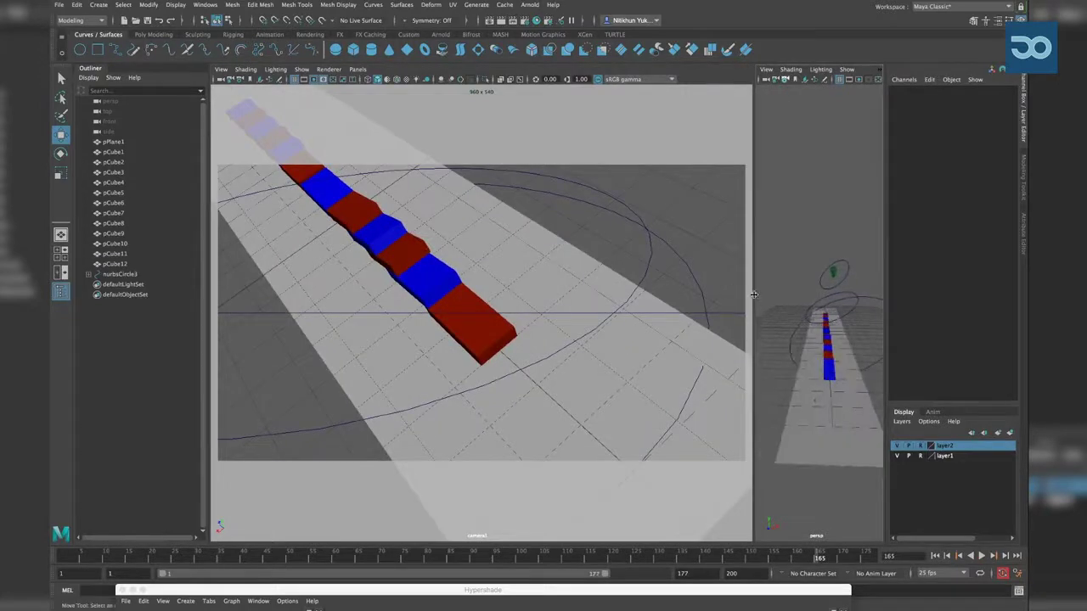
left_click_drag(753, 294, 637, 295)
mouse_move(747, 340)
left_mouse_down("alt")
mouse_move(769, 315)
mouse_move(801, 318)
mouse_move(785, 333)
left_mouse_up("alt")
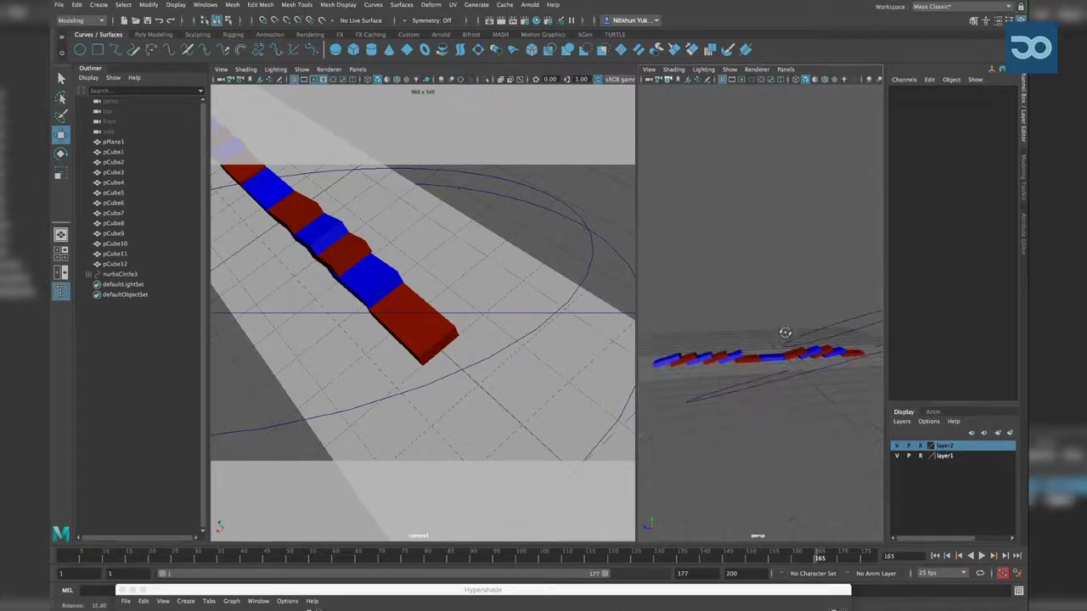
mouse_move(637, 286)
left_mouse_down()
mouse_move(712, 299)
mouse_move(563, 248)
left_mouse_up()
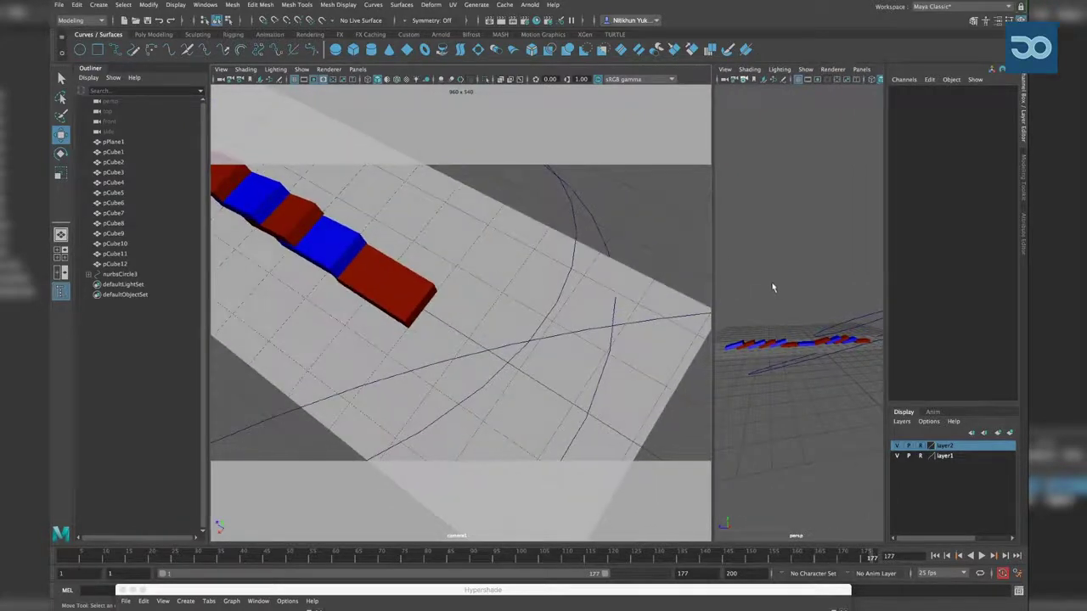
mouse_move(773, 288)
left_mouse_down("alt")
mouse_move(759, 282)
mouse_move(803, 297)
left_mouse_up("alt")
Select nurbsCircle1, nurbsCircle2 and nurbsCircle3 to check the rig, then exit full-screen mode
left_click(842, 281)
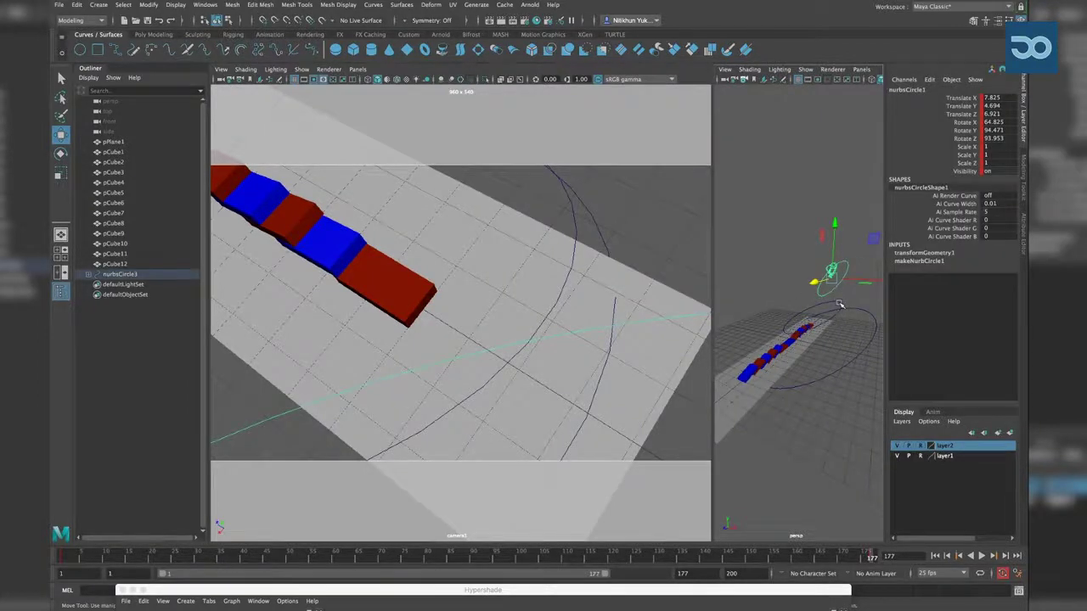
left_click(872, 312)
left_click(870, 310)
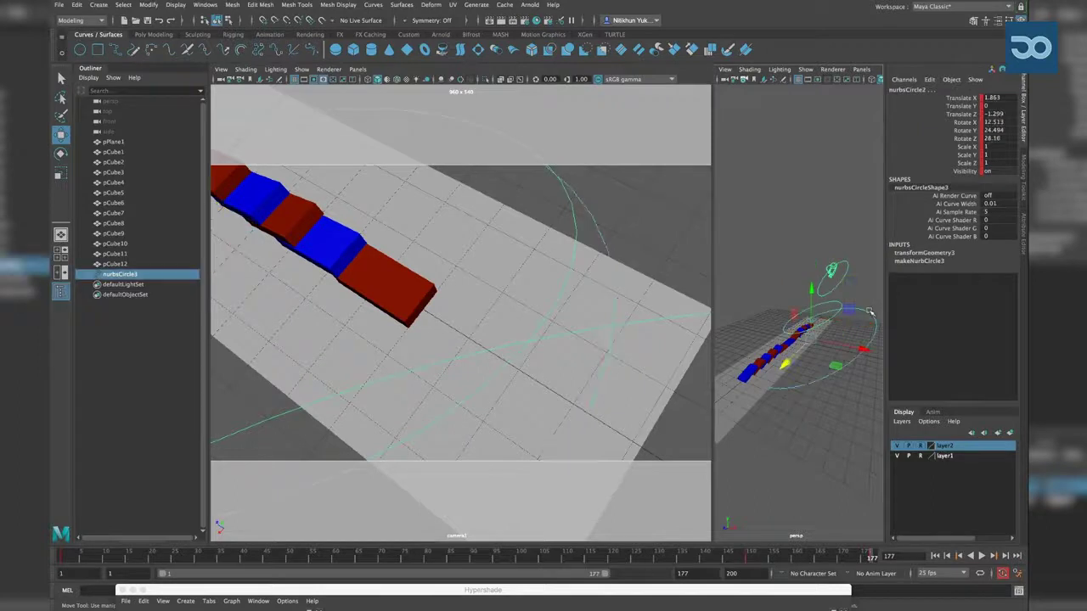
left_click(870, 286)
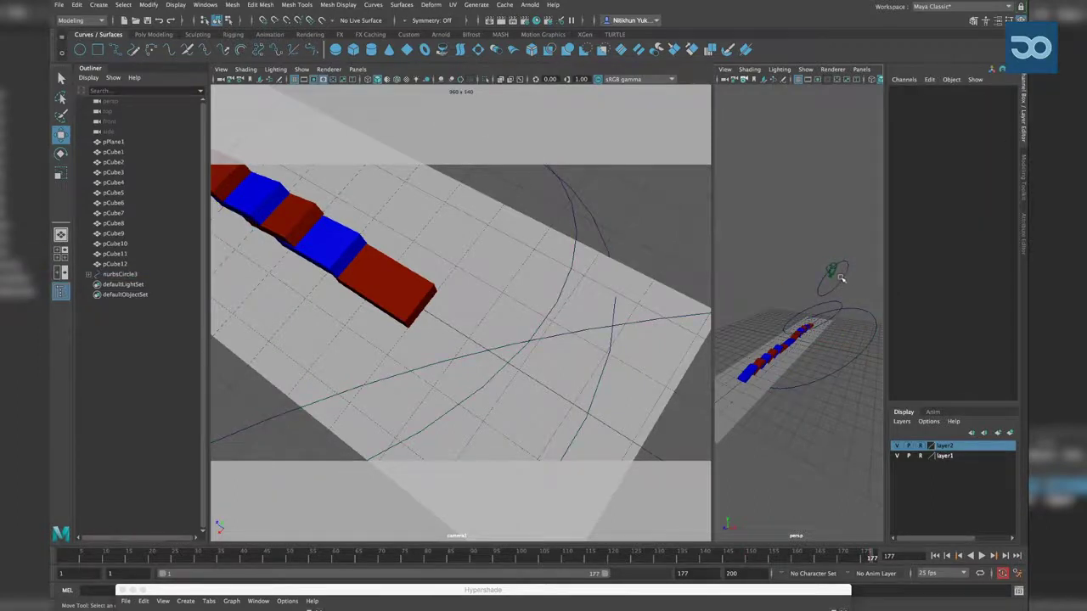
left_click(840, 277)
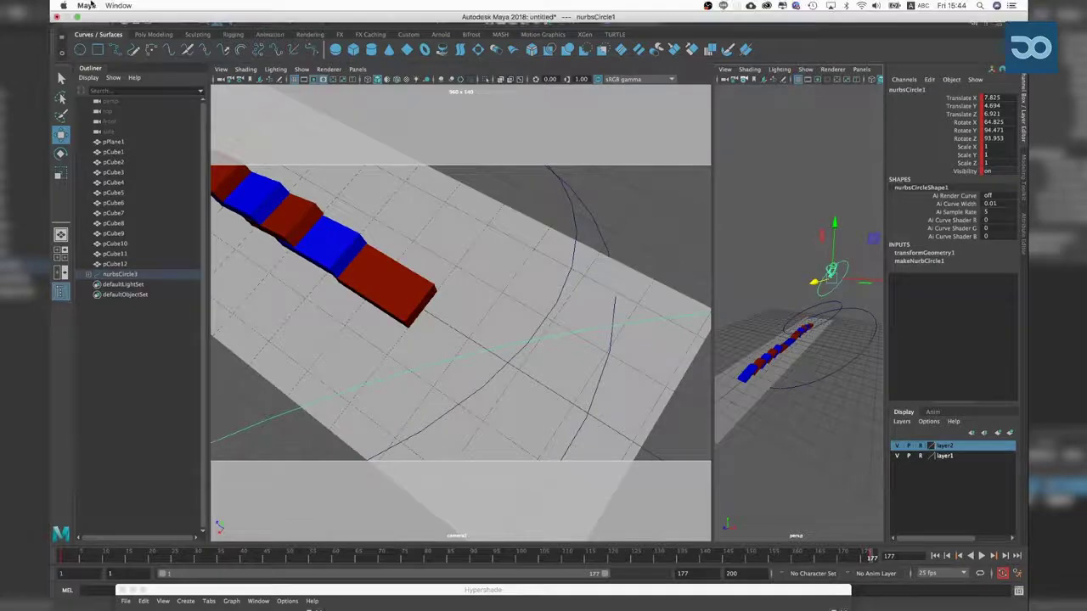
left_click(76, 17)
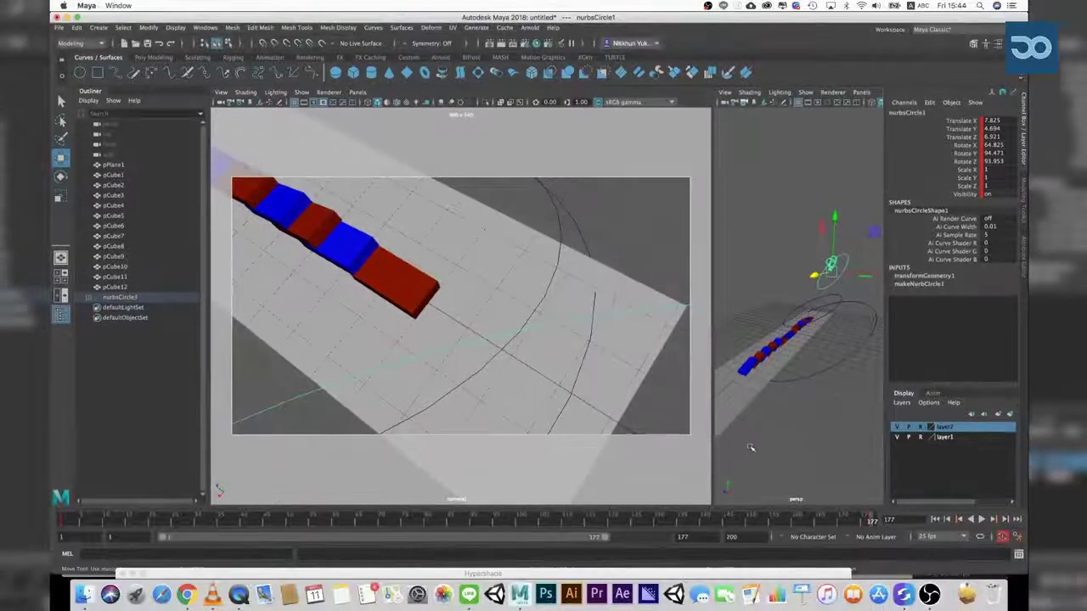